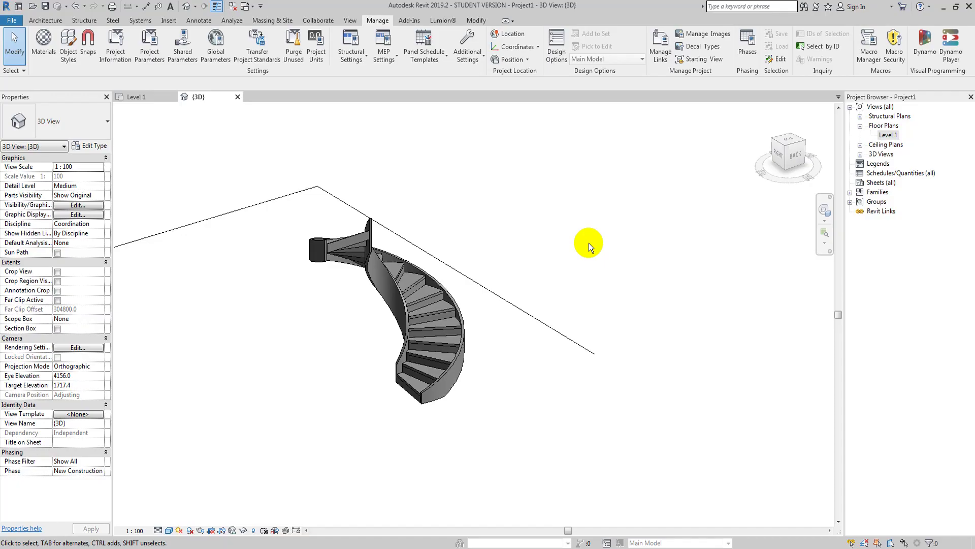
Create an in-place model in the Railings category, keeping the default name Railings 1
{"action": "mouse_move", "coordinate": [534, 397]}
{"action": "middle_mouse_down", "text": "shift"}
{"action": "mouse_move", "coordinate": [516, 348]}
{"action": "mouse_move", "coordinate": [463, 370]}
{"action": "mouse_move", "coordinate": [344, 376]}
{"action": "mouse_move", "coordinate": [392, 419]}
{"action": "middle_mouse_up", "text": "shift"}
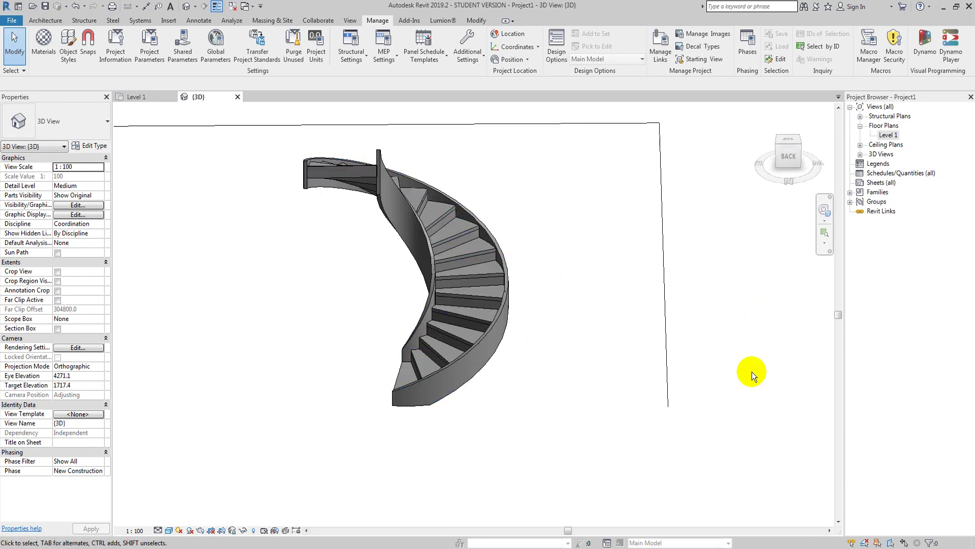
{"action": "left_click", "coordinate": [44, 20]}
{"action": "left_click", "coordinate": [120, 55]}
{"action": "left_click", "coordinate": [146, 113]}
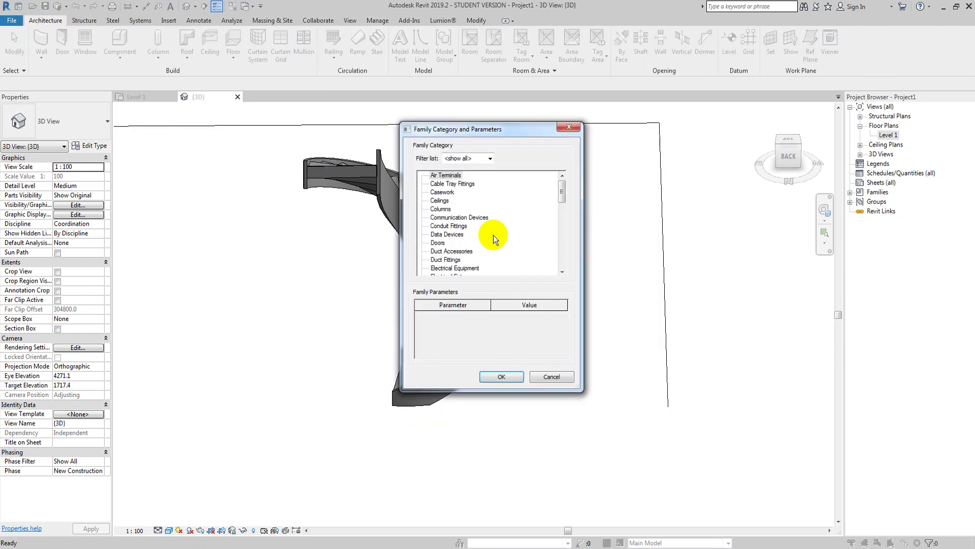
{"action": "scroll", "coordinate": [447, 229], "scroll_direction": "down", "scroll_amount": 6}
{"action": "left_click", "coordinate": [442, 257]}
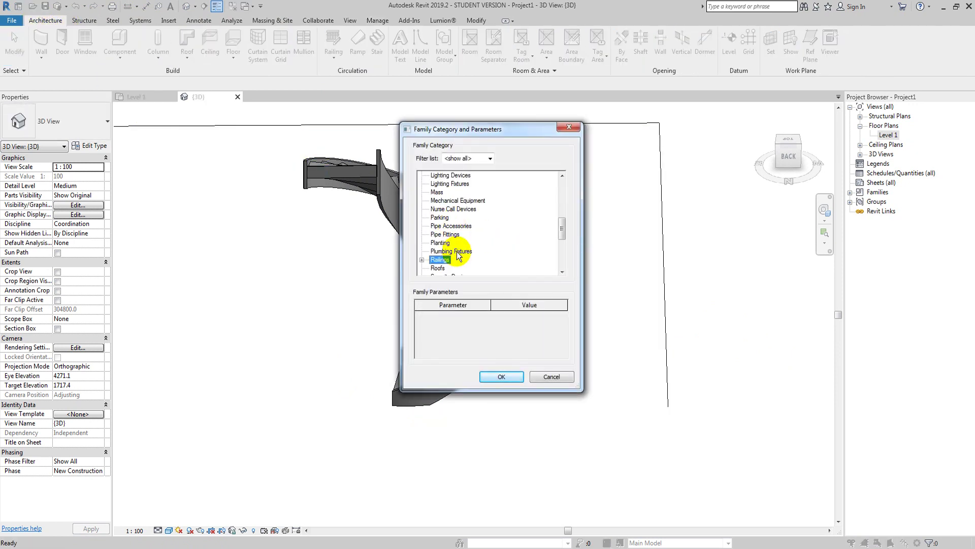
{"action": "left_click", "coordinate": [501, 377]}
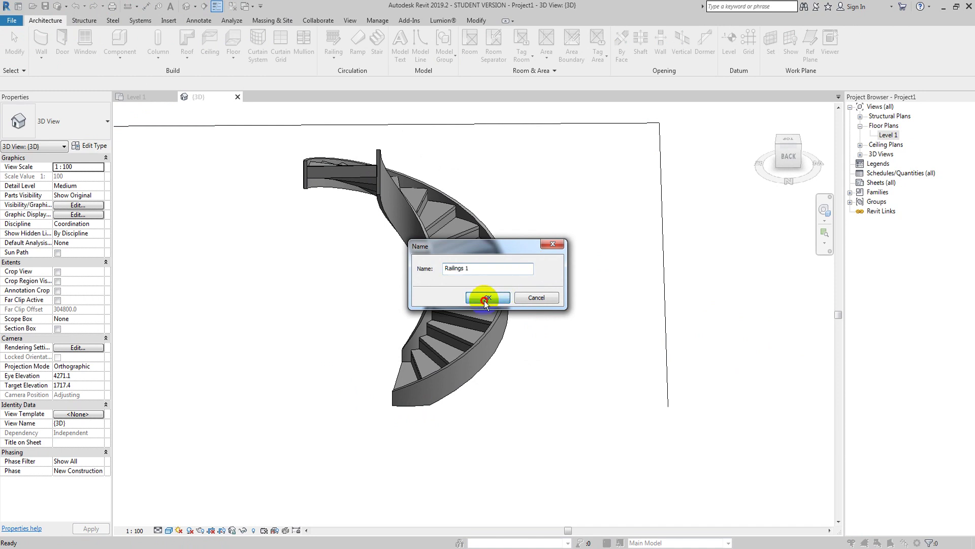
{"action": "left_click", "coordinate": [485, 299]}
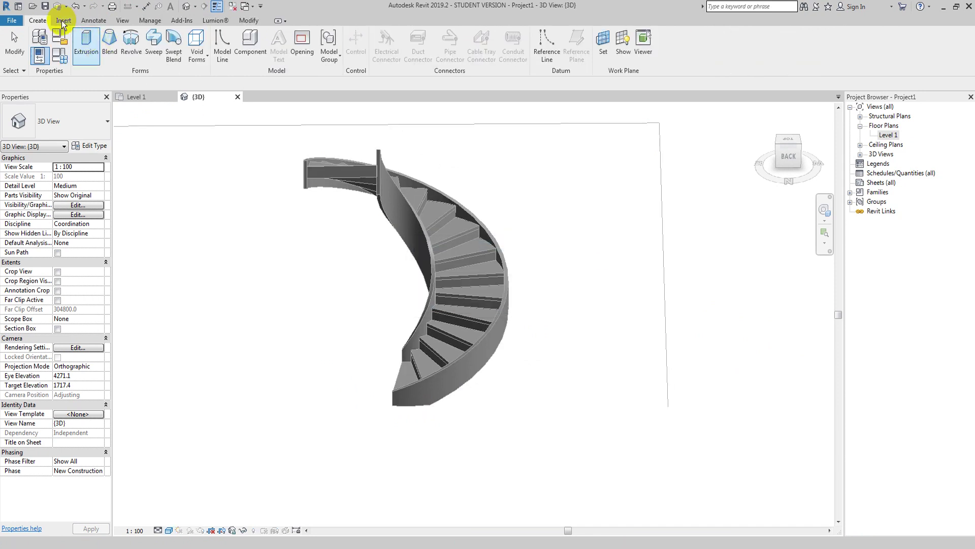
Start a swept blend whose path is the stair's outer arc, picked on Level 1
{"action": "left_click", "coordinate": [173, 43]}
{"action": "left_click", "coordinate": [387, 41]}
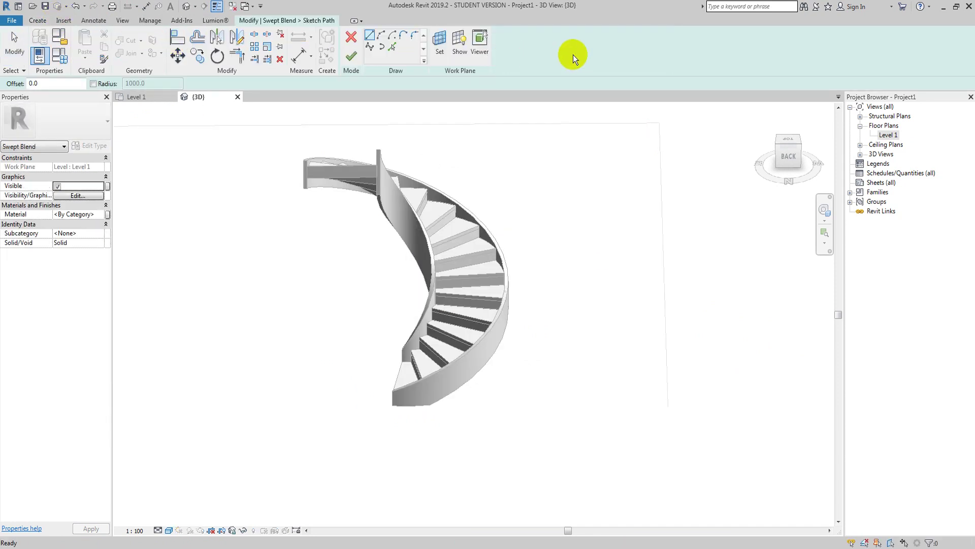
{"action": "left_click", "coordinate": [441, 46]}
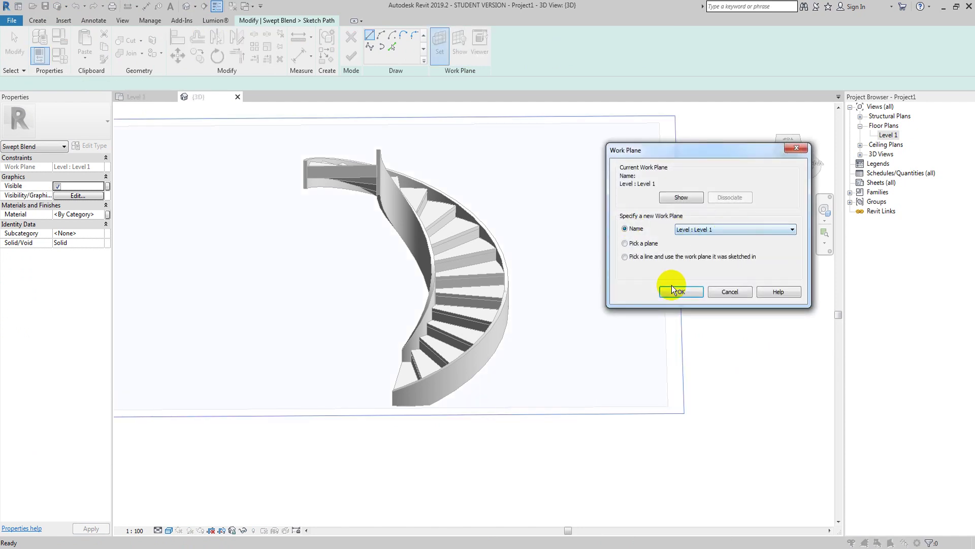
{"action": "key", "text": "Return"}
{"action": "left_click", "coordinate": [392, 47]}
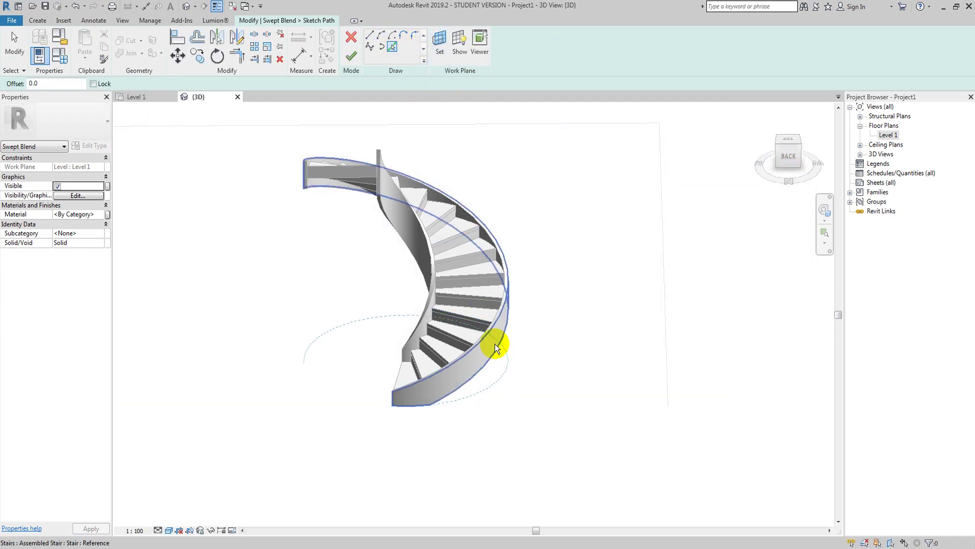
{"action": "left_click", "coordinate": [351, 56]}
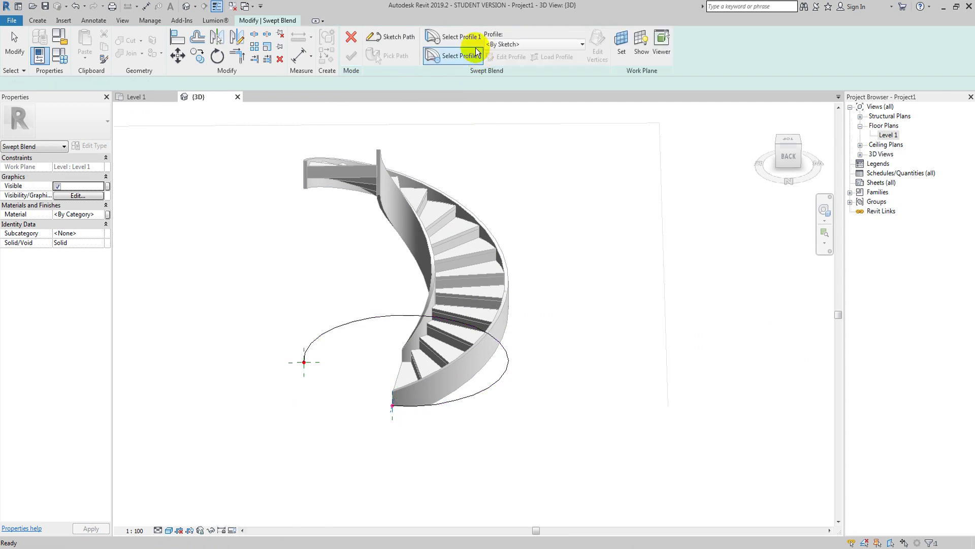
Draw a rectangle for the first profile at the stair's bottom end
{"action": "left_click", "coordinate": [508, 57]}
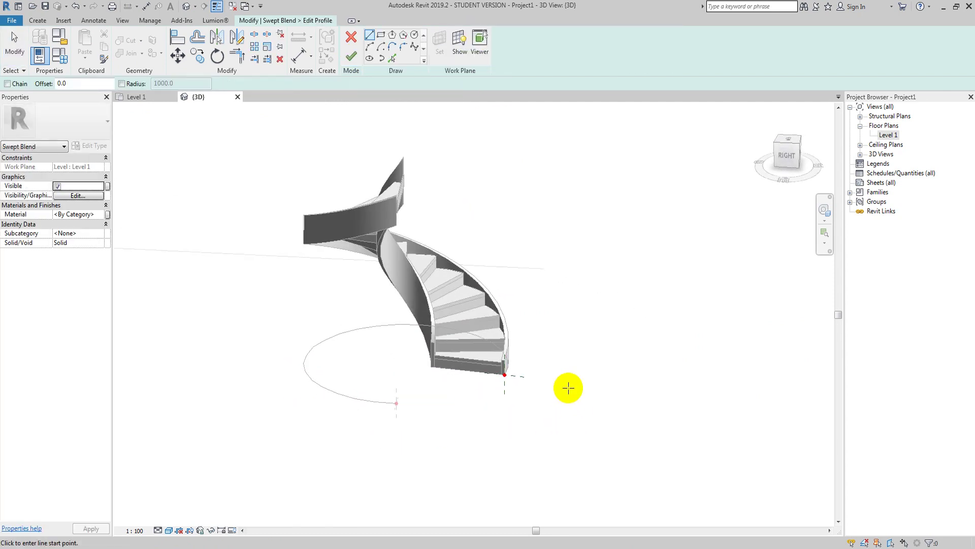
{"action": "left_click", "coordinate": [380, 35]}
{"action": "left_click", "coordinate": [457, 365]}
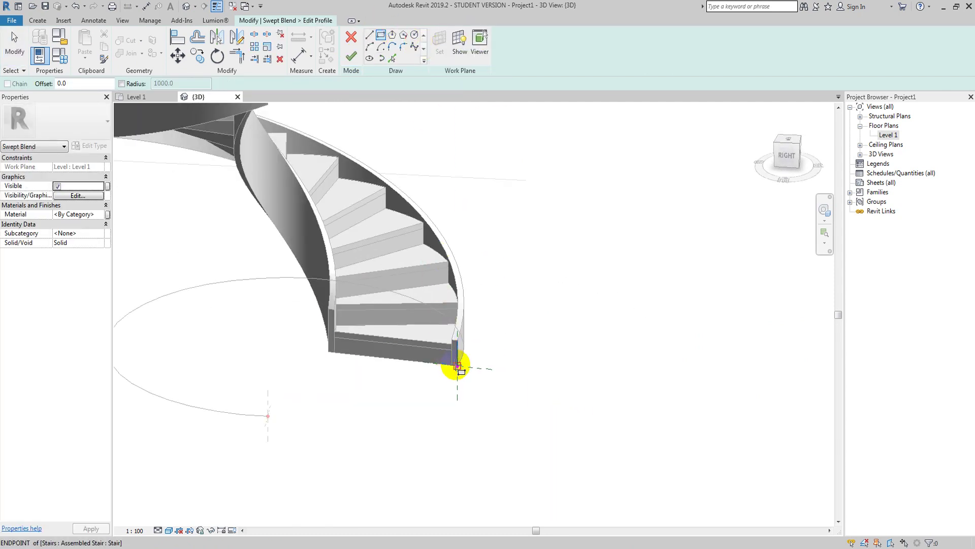
{"action": "left_click", "coordinate": [452, 163]}
{"action": "key", "text": "Escape"}
{"action": "key", "text": "Escape"}
{"action": "scroll", "coordinate": [452, 212], "scroll_direction": "up", "scroll_amount": 2}
Size the profile rectangle to 50 wide by 1050 tall and finish the profile
{"action": "left_click", "coordinate": [453, 212]}
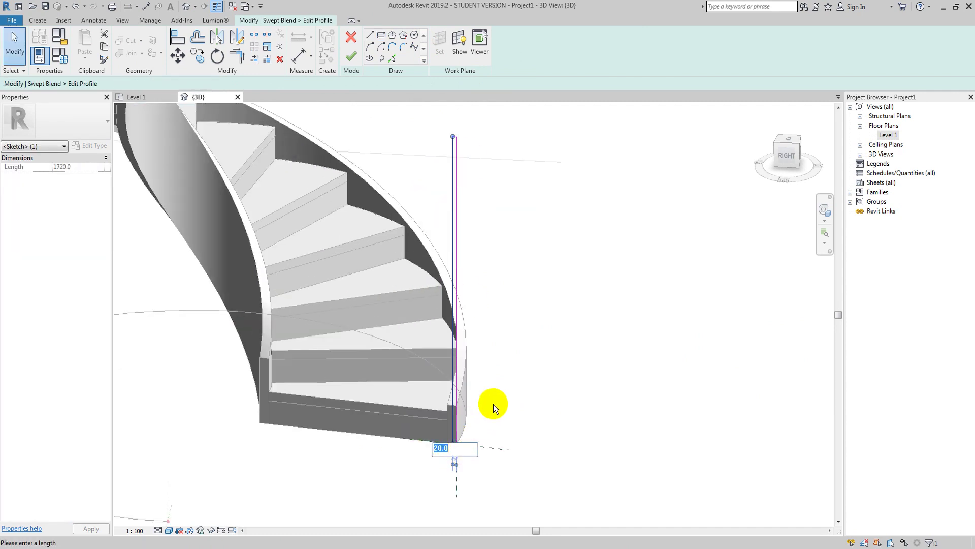
{"action": "type", "text": "50"}
{"action": "key", "text": "Return"}
{"action": "left_click", "coordinate": [451, 136]}
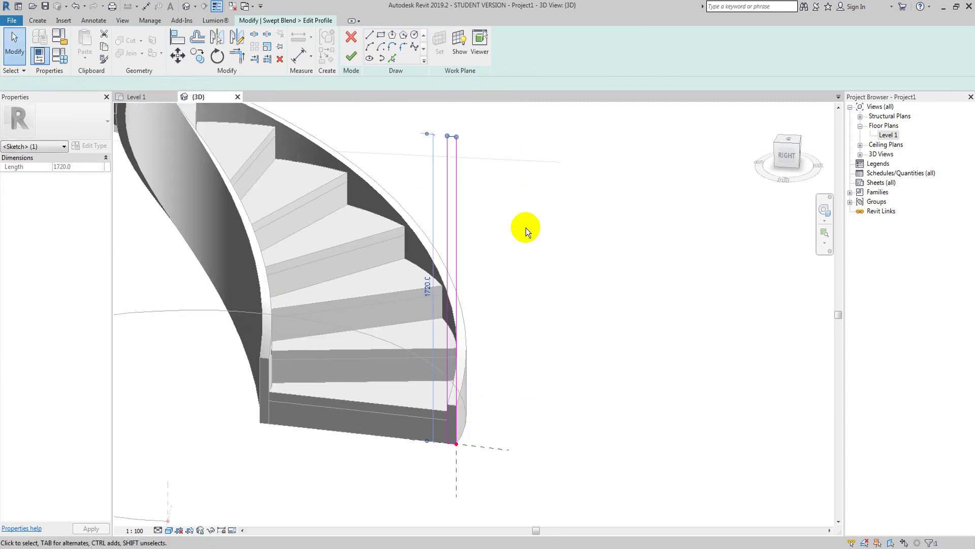
{"action": "left_click", "coordinate": [428, 289]}
{"action": "type", "text": "1"}
{"action": "key", "text": "Return"}
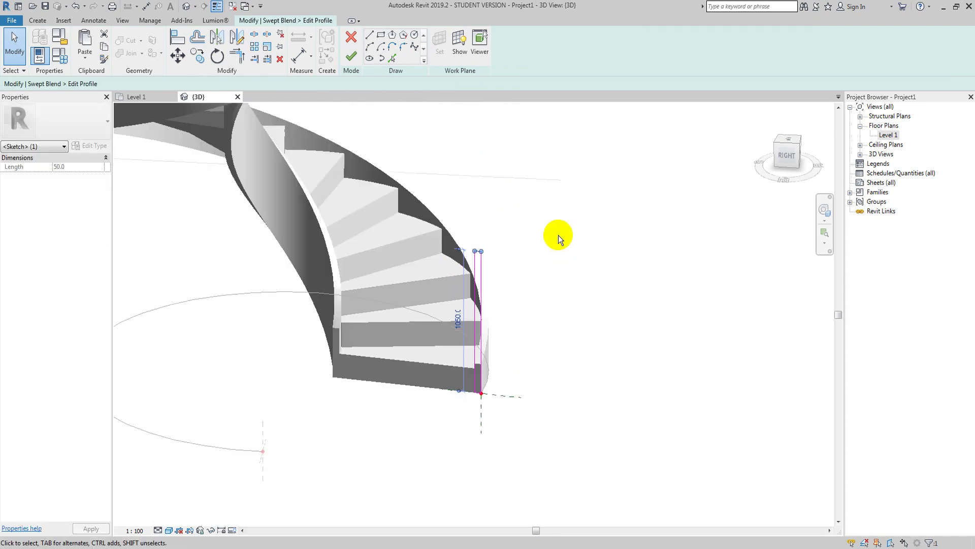
{"action": "mouse_move", "coordinate": [558, 235]}
{"action": "middle_mouse_down", "text": "shift"}
{"action": "mouse_move", "coordinate": [557, 311]}
{"action": "mouse_move", "coordinate": [392, 103]}
{"action": "middle_mouse_up", "text": "shift"}
{"action": "left_click", "coordinate": [355, 57]}
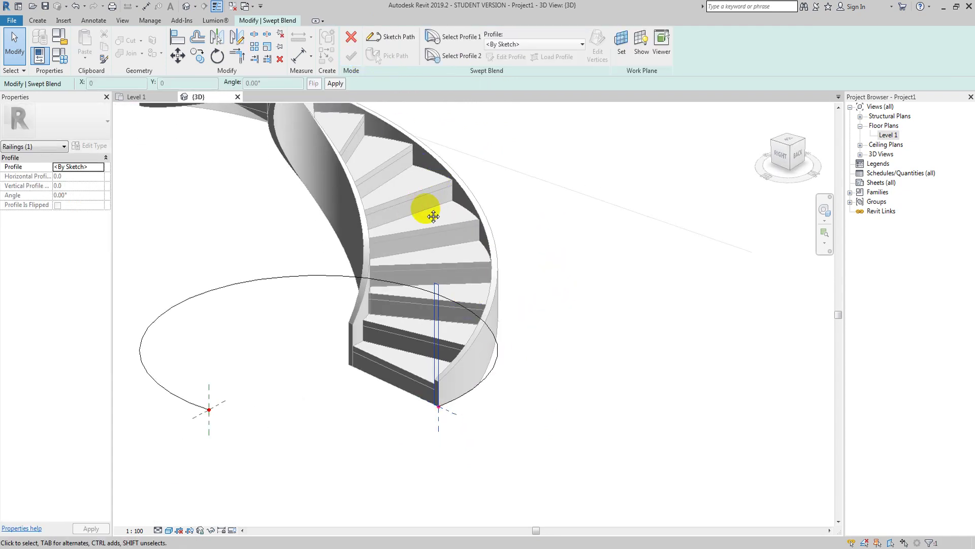
Edit the second profile and pick the top landing's edge as a profile line
{"action": "left_click", "coordinate": [429, 58]}
{"action": "left_click", "coordinate": [501, 57]}
{"action": "key", "text": "Escape"}
{"action": "middle_click_drag", "start_coordinate": [385, 184], "coordinate": [465, 278]}
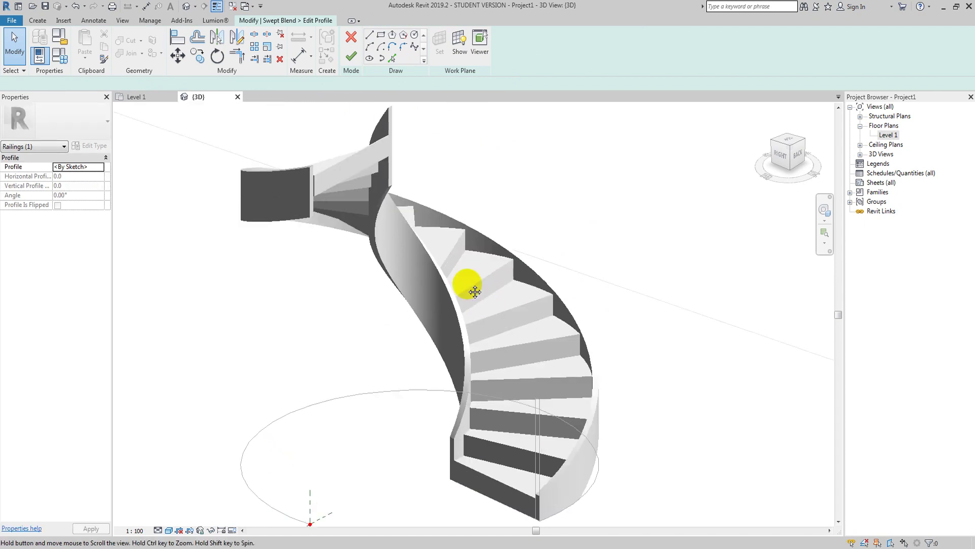
{"action": "left_click", "coordinate": [392, 57]}
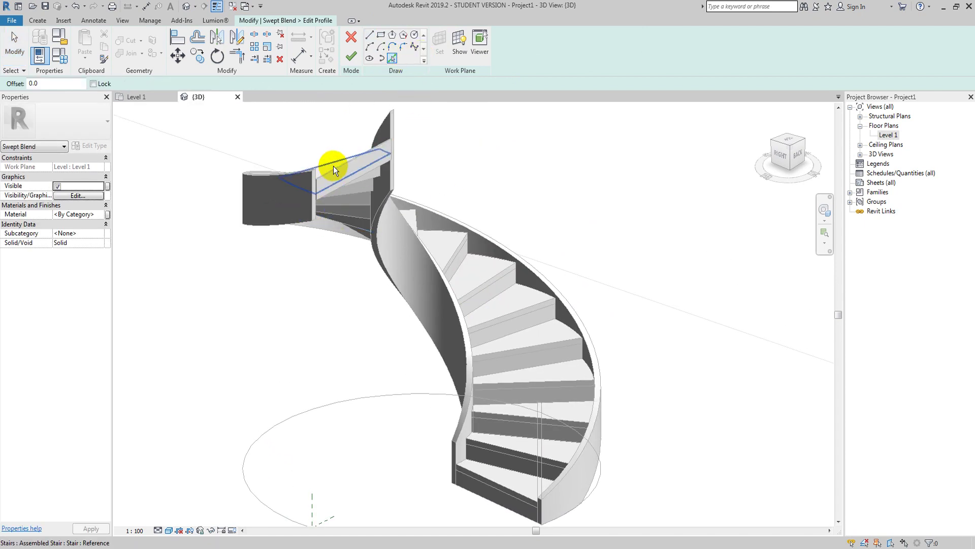
{"action": "middle_click_drag", "start_coordinate": [335, 173], "coordinate": [283, 217], "text": "shift"}
{"action": "scroll", "coordinate": [279, 136], "scroll_direction": "up", "scroll_amount": 3}
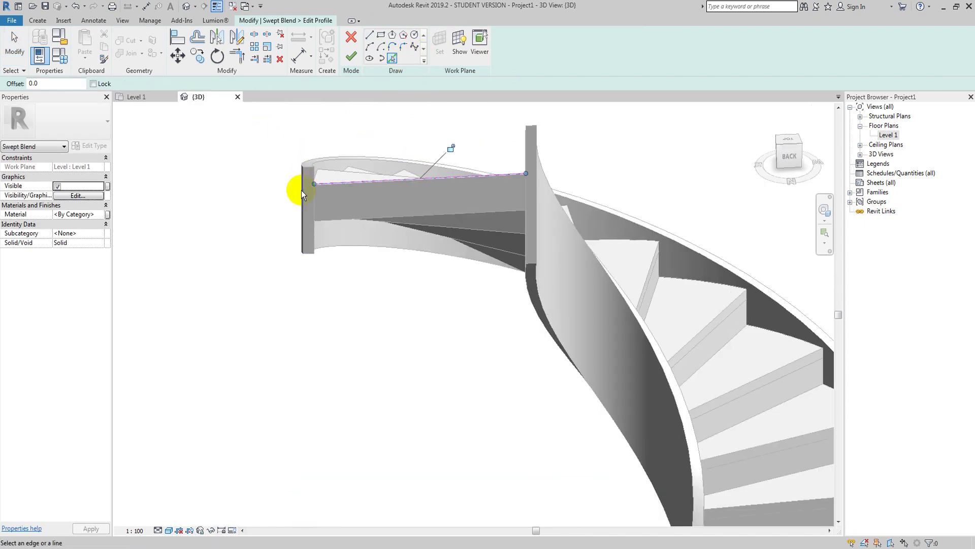
{"action": "left_click", "coordinate": [316, 201]}
Copy the top profile line 1050 upward
{"action": "key", "text": "Escape"}
{"action": "left_click", "coordinate": [335, 183]}
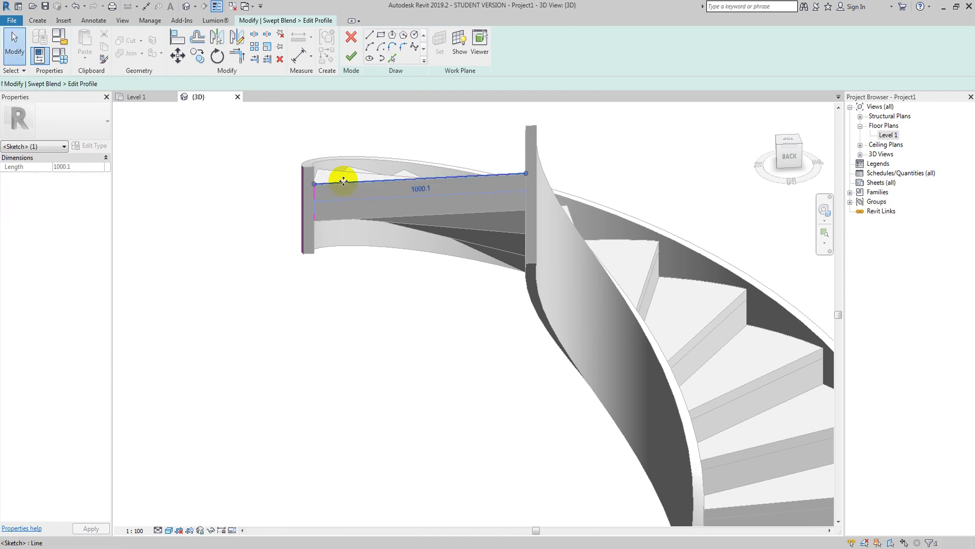
{"action": "type", "text": "co"}
{"action": "type", "text": "050"}
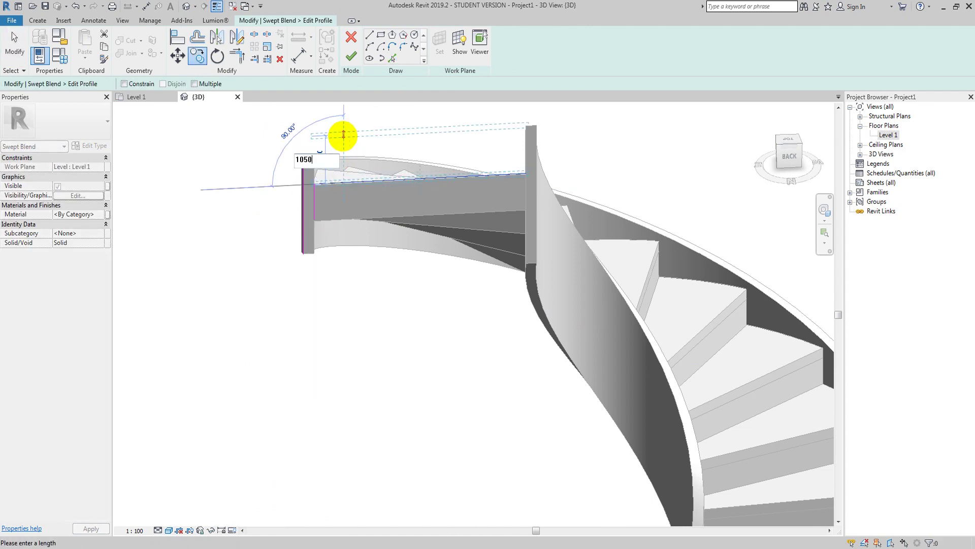
{"action": "key", "text": "Return"}
{"action": "scroll", "coordinate": [354, 243], "scroll_direction": "down", "scroll_amount": 2}
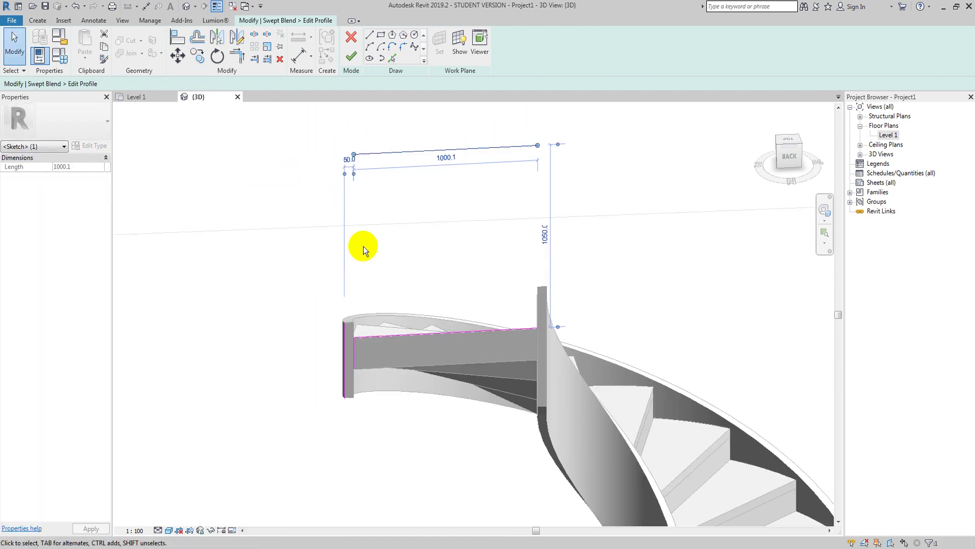
Trim the profile lines into corners to close the rectangle
{"action": "key", "text": "t"}
{"action": "key", "text": "r"}
{"action": "left_click", "coordinate": [366, 154]}
{"action": "left_click", "coordinate": [345, 333]}
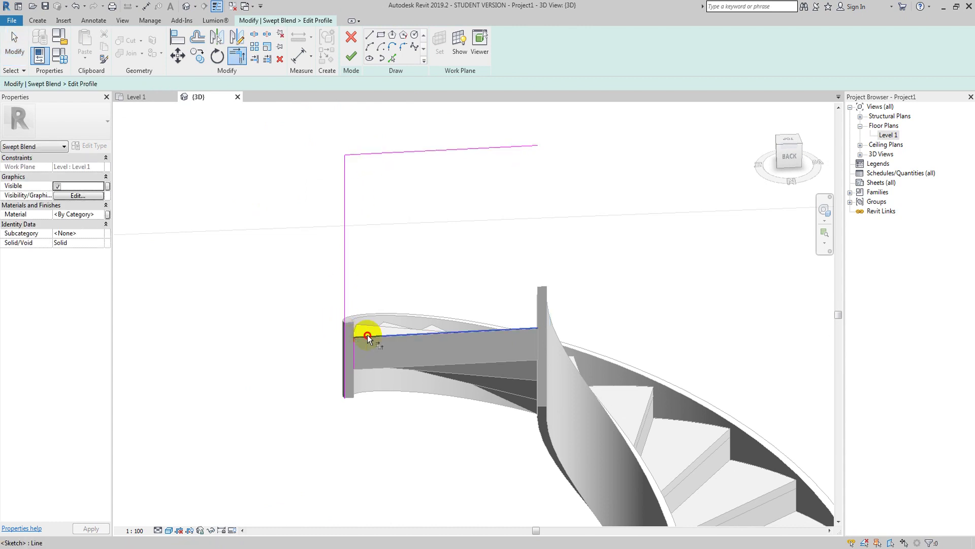
{"action": "left_click", "coordinate": [354, 161]}
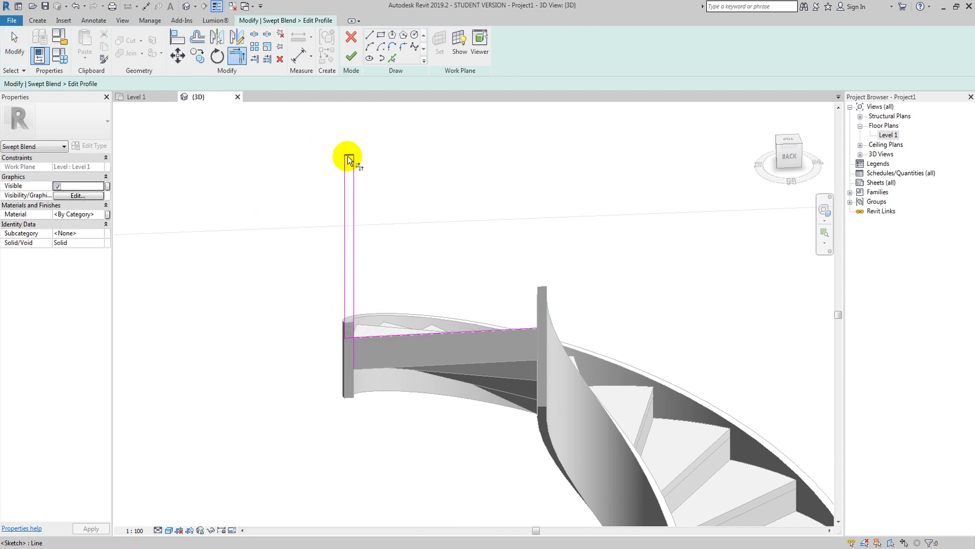
{"action": "left_click", "coordinate": [354, 279]}
{"action": "left_click", "coordinate": [354, 331]}
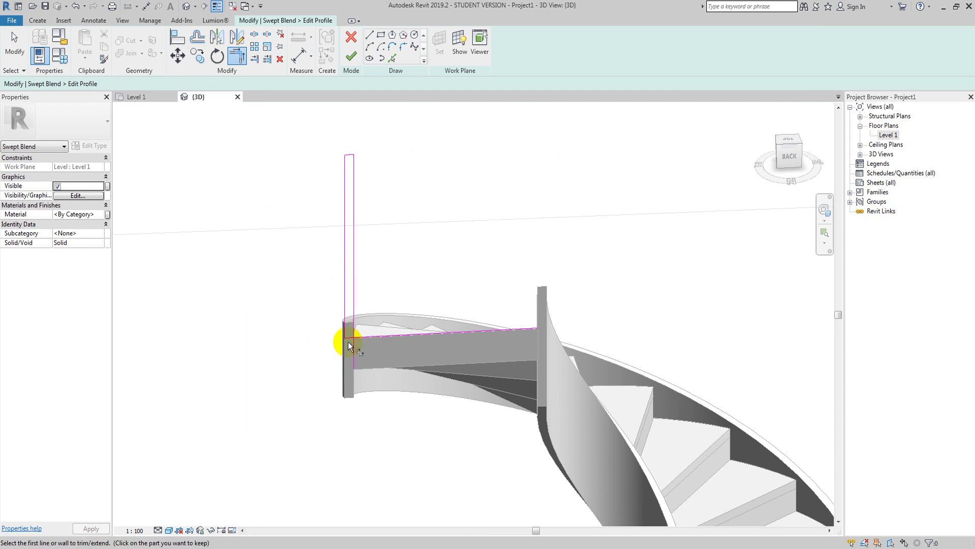
{"action": "key", "text": "Escape"}
Move the profile lines to the landing corner and finish the second profile
{"action": "scroll", "coordinate": [361, 396], "scroll_direction": "up", "scroll_amount": 3}
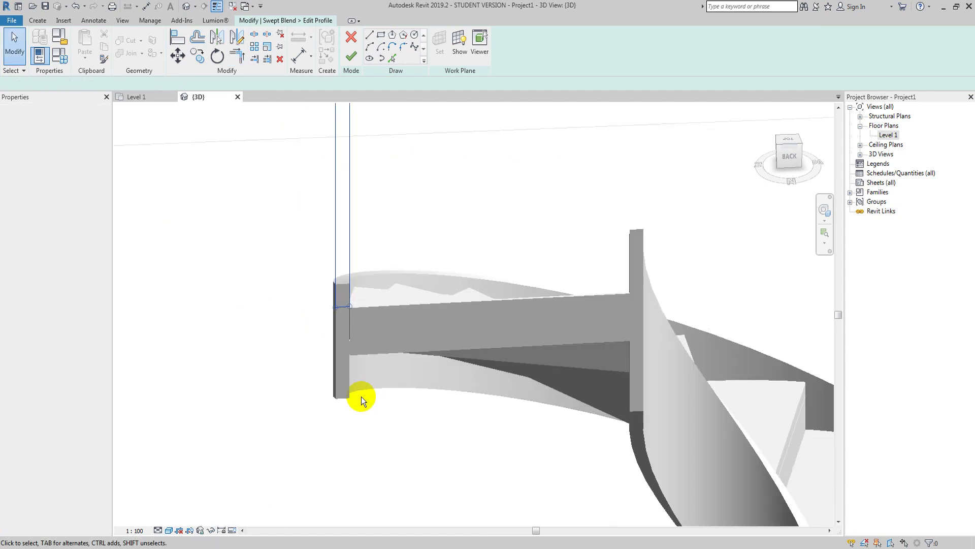
{"action": "scroll", "coordinate": [362, 383], "scroll_direction": "up", "scroll_amount": 2}
{"action": "left_click", "coordinate": [355, 270]}
{"action": "key", "text": "m"}
{"action": "key", "text": "v"}
{"action": "left_click", "coordinate": [346, 263]}
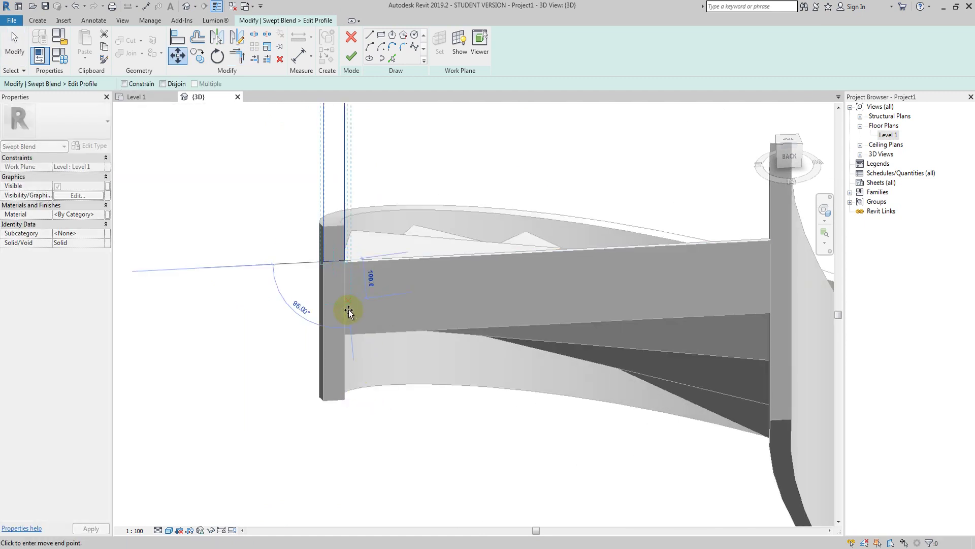
{"action": "left_click", "coordinate": [344, 335]}
{"action": "scroll", "coordinate": [355, 330], "scroll_direction": "down", "scroll_amount": 5}
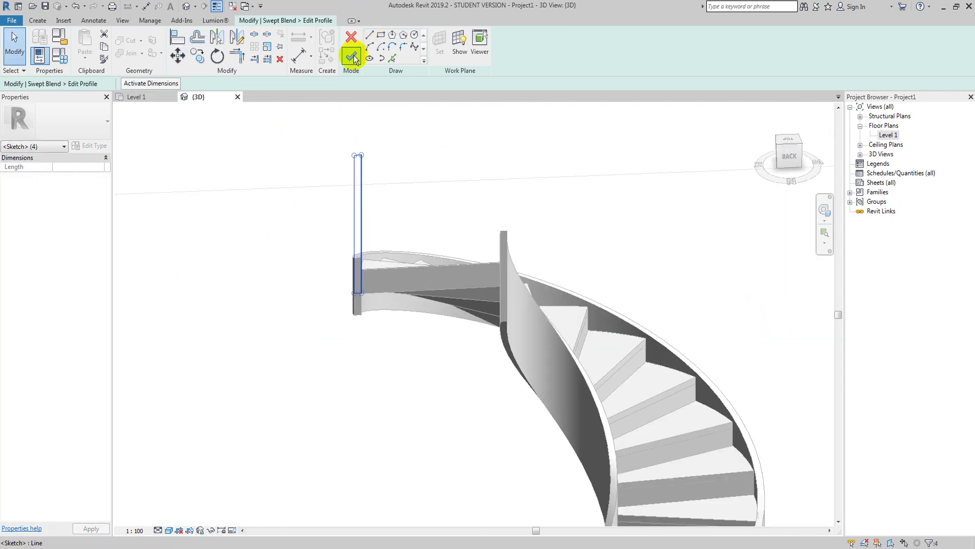
{"action": "left_click", "coordinate": [352, 56]}
Orbit to inspect the finished curved railing panel, then go to the Manage tools for Dynamo
{"action": "mouse_move", "coordinate": [491, 256]}
{"action": "middle_mouse_down", "text": "shift"}
{"action": "mouse_move", "coordinate": [468, 366]}
{"action": "mouse_move", "coordinate": [497, 431]}
{"action": "mouse_move", "coordinate": [677, 404]}
{"action": "mouse_move", "coordinate": [650, 386]}
{"action": "mouse_move", "coordinate": [771, 393]}
{"action": "mouse_move", "coordinate": [583, 374]}
{"action": "mouse_move", "coordinate": [468, 414]}
{"action": "mouse_move", "coordinate": [616, 450]}
{"action": "middle_mouse_up", "text": "shift"}
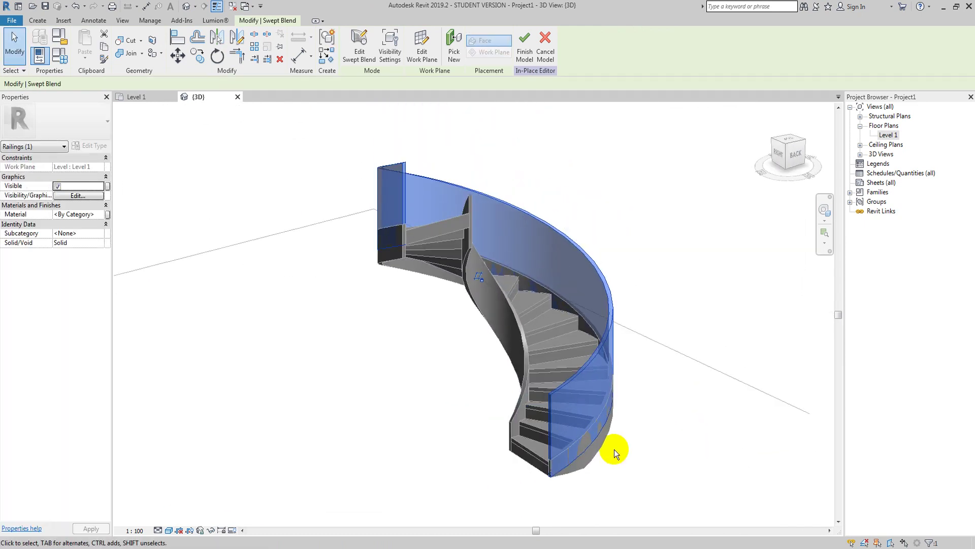
{"action": "key", "text": "Escape"}
{"action": "mouse_move", "coordinate": [467, 207]}
{"action": "middle_mouse_down", "text": "shift"}
{"action": "mouse_move", "coordinate": [620, 282]}
{"action": "mouse_move", "coordinate": [729, 316]}
{"action": "middle_mouse_up", "text": "shift"}
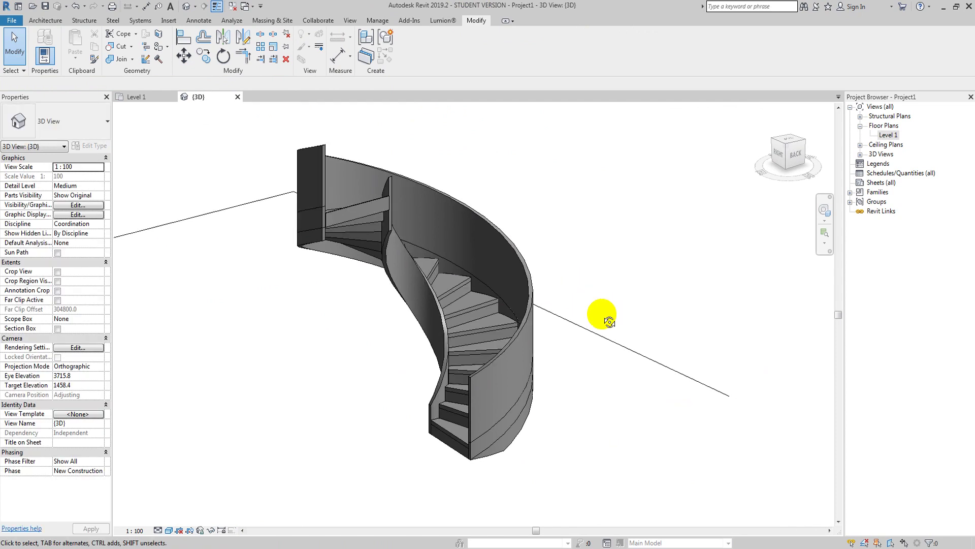
{"action": "left_click", "coordinate": [376, 21]}
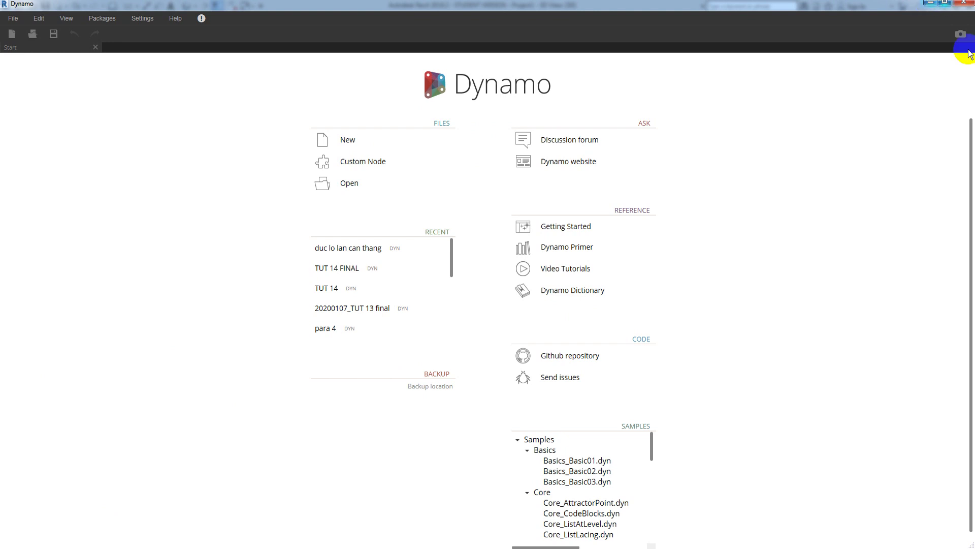
In a new graph, add a Select Face node at the upper left and start its face pick
{"action": "left_click", "coordinate": [351, 139]}
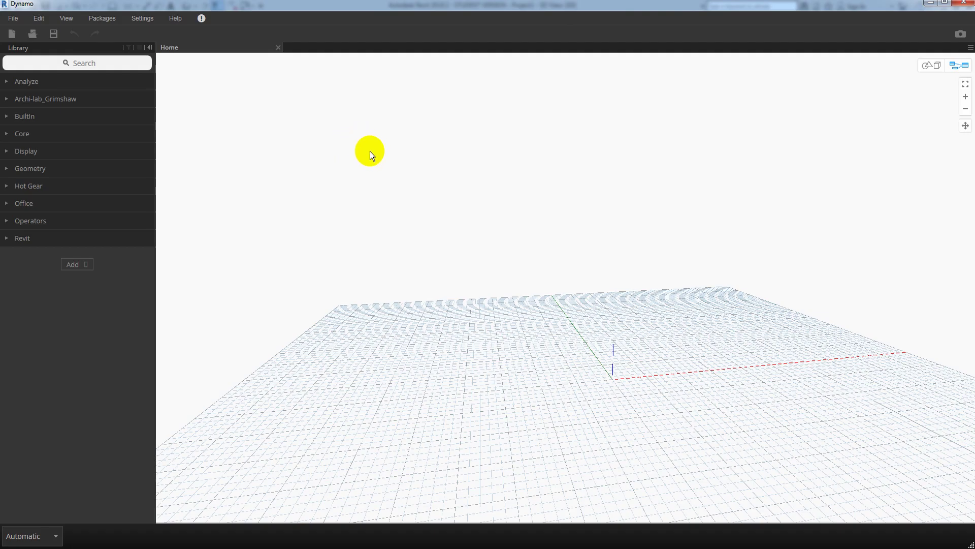
{"action": "type", "text": "fa"}
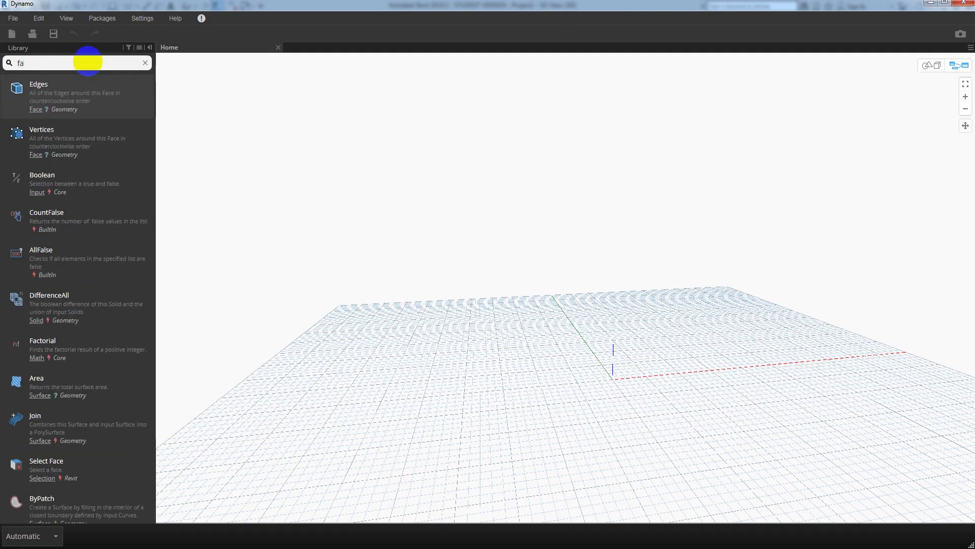
{"action": "type", "text": "ce sele"}
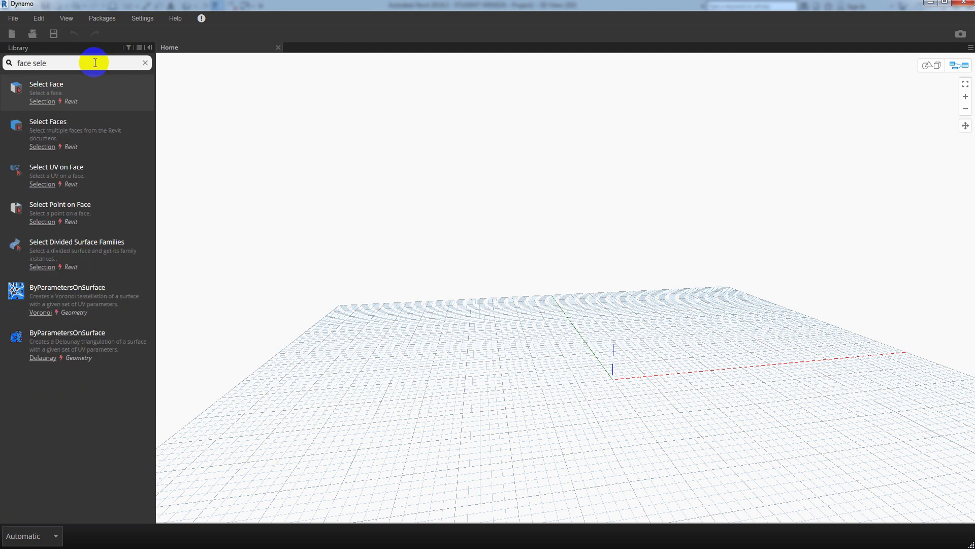
{"action": "left_click", "coordinate": [61, 90]}
{"action": "left_click_drag", "start_coordinate": [604, 273], "coordinate": [397, 111]}
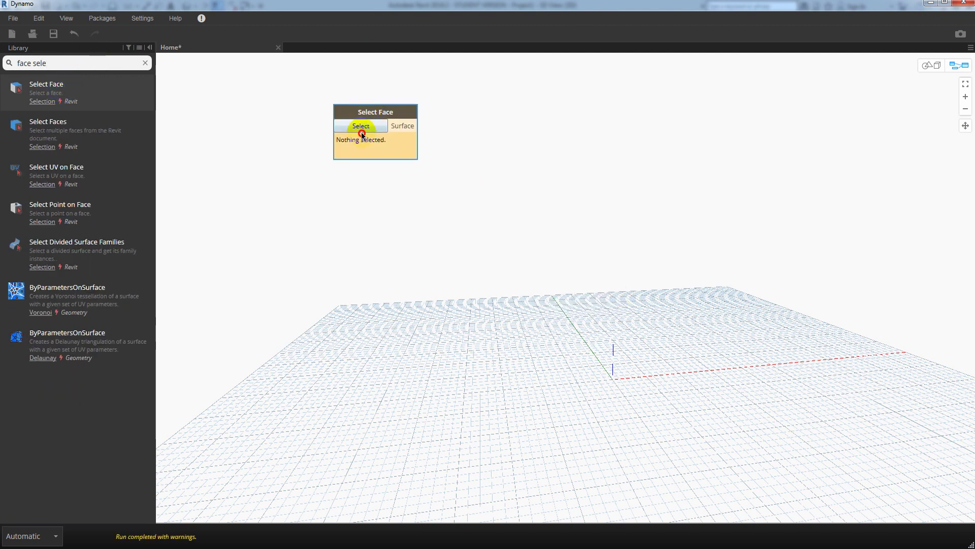
{"action": "left_click", "coordinate": [361, 132]}
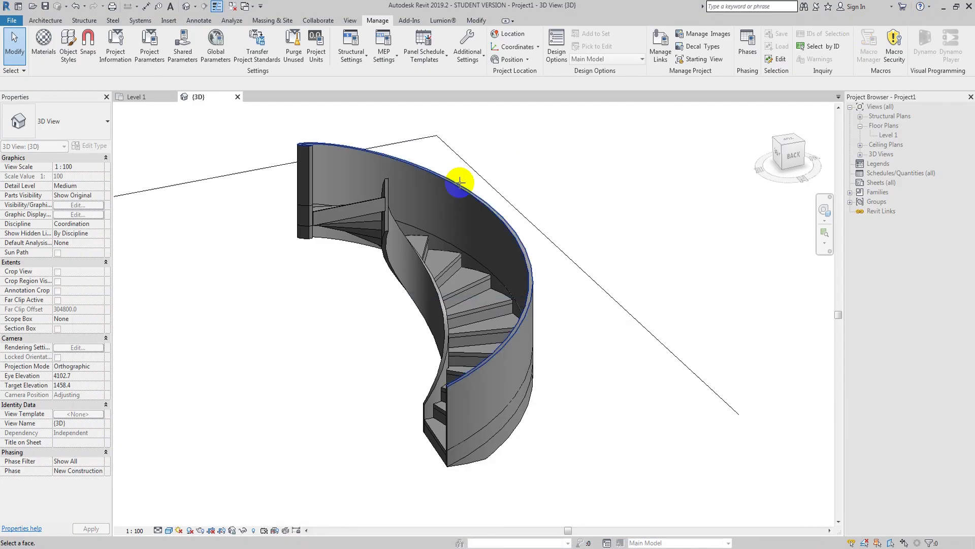
Pick the stair's curved wall face and zoom-fit its surface in Dynamo's 3D preview
{"action": "left_click", "coordinate": [446, 196]}
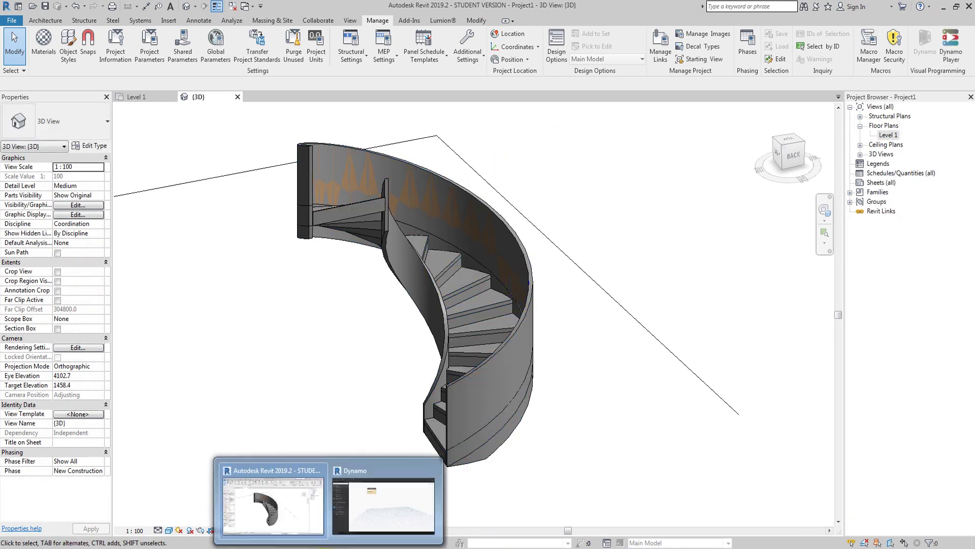
{"action": "left_click", "coordinate": [363, 513]}
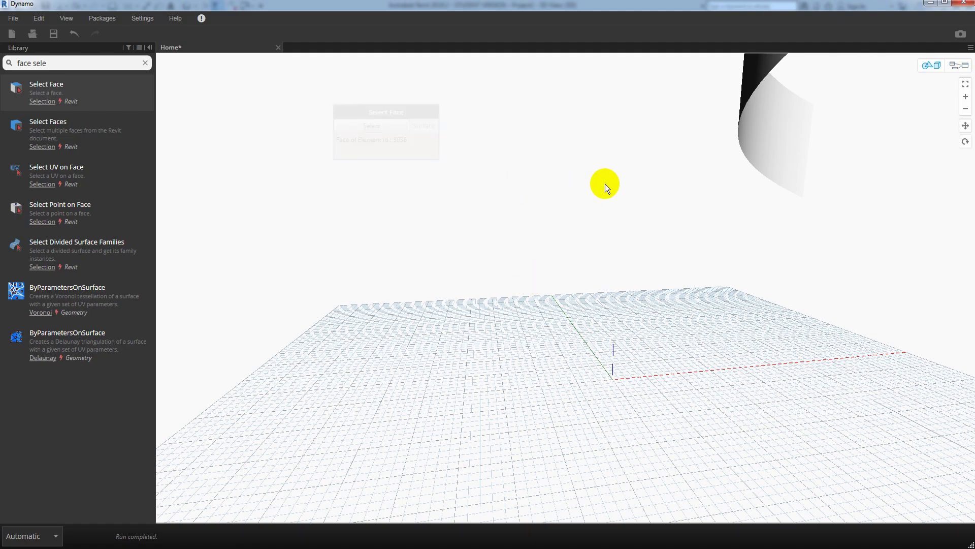
{"action": "right_click_drag", "start_coordinate": [605, 184], "coordinate": [618, 223]}
{"action": "right_click", "coordinate": [617, 224]}
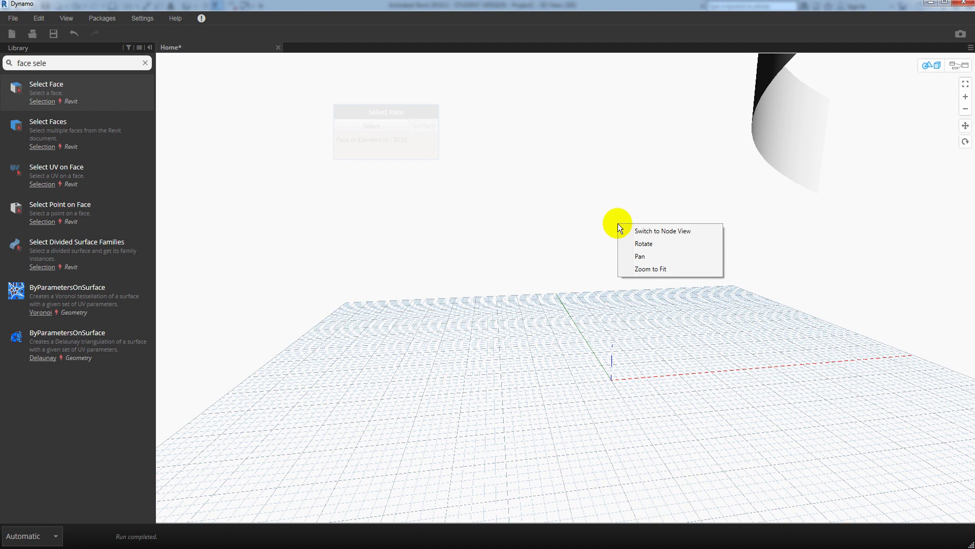
{"action": "left_click", "coordinate": [641, 273]}
{"action": "mouse_move", "coordinate": [675, 349]}
{"action": "right_mouse_down"}
{"action": "mouse_move", "coordinate": [549, 351]}
{"action": "mouse_move", "coordinate": [571, 315]}
{"action": "mouse_move", "coordinate": [604, 320]}
{"action": "mouse_move", "coordinate": [554, 310]}
{"action": "mouse_move", "coordinate": [620, 374]}
{"action": "mouse_move", "coordinate": [637, 324]}
{"action": "right_mouse_up"}
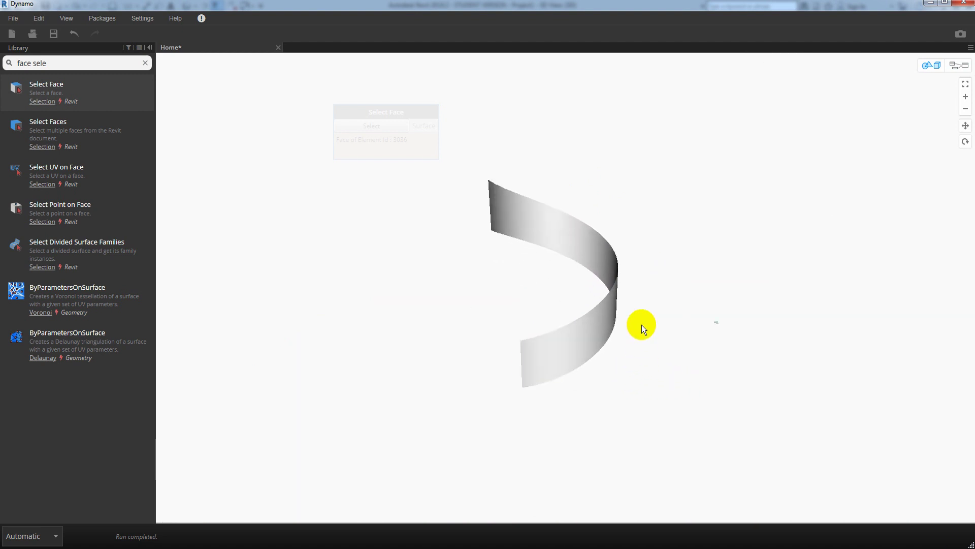
{"action": "key", "text": "ctrl+b"}
Place a Surface.PointAtParameter node right of Select Face and start wiring the surface output
{"action": "left_click_drag", "start_coordinate": [397, 114], "coordinate": [311, 114]}
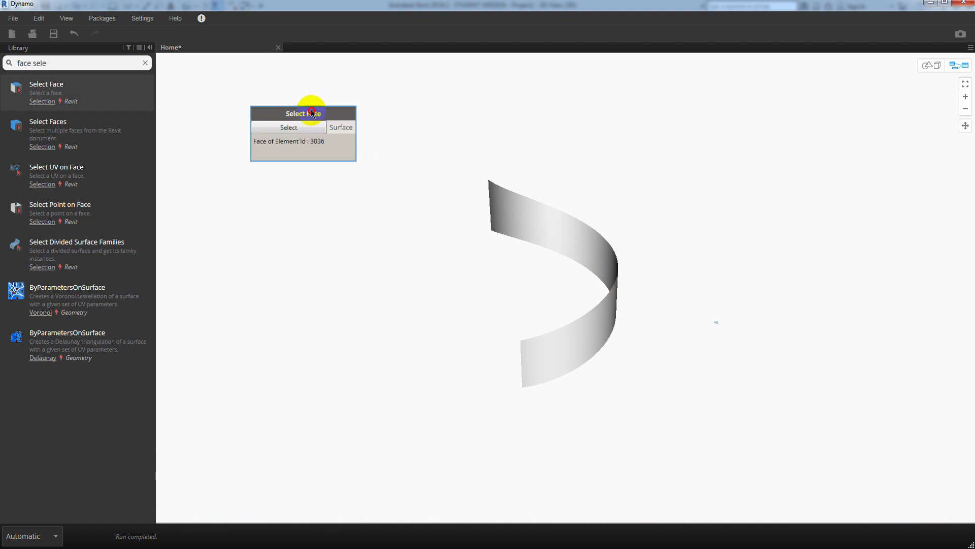
{"action": "type", "text": "p"}
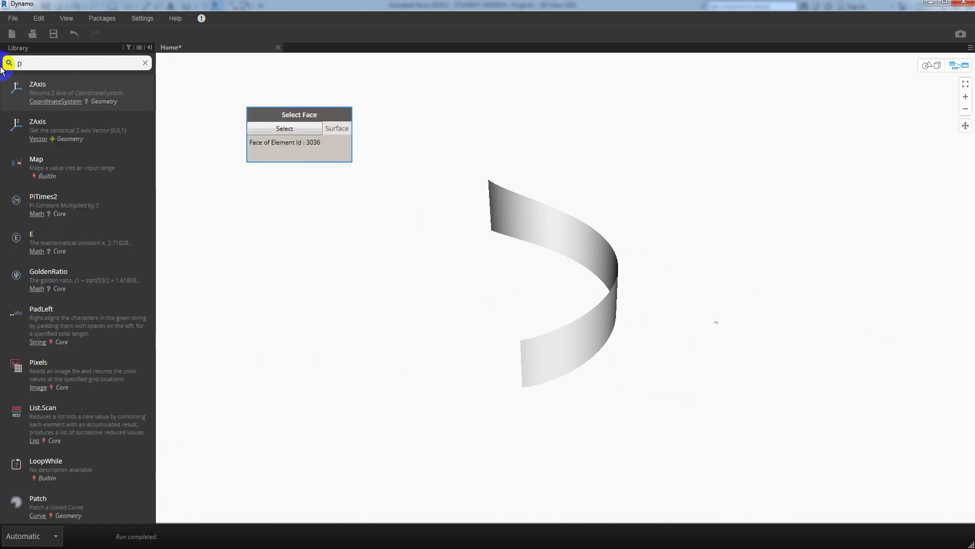
{"action": "type", "text": "oint at "}
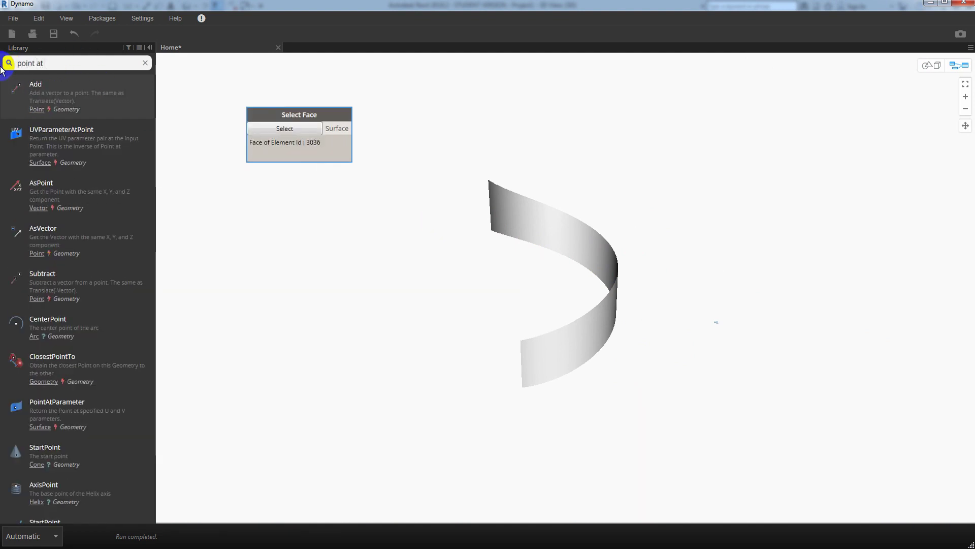
{"action": "type", "text": "parame"}
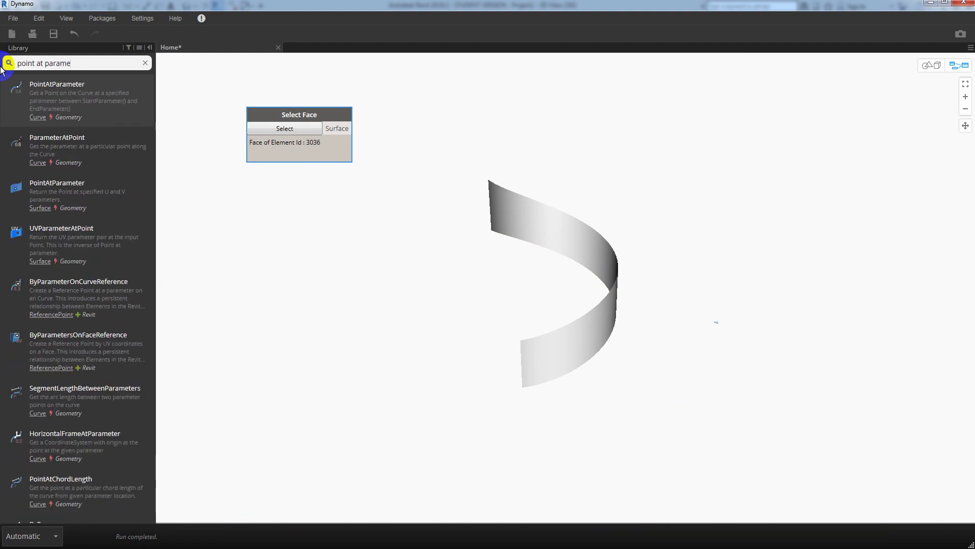
{"action": "left_click", "coordinate": [57, 193]}
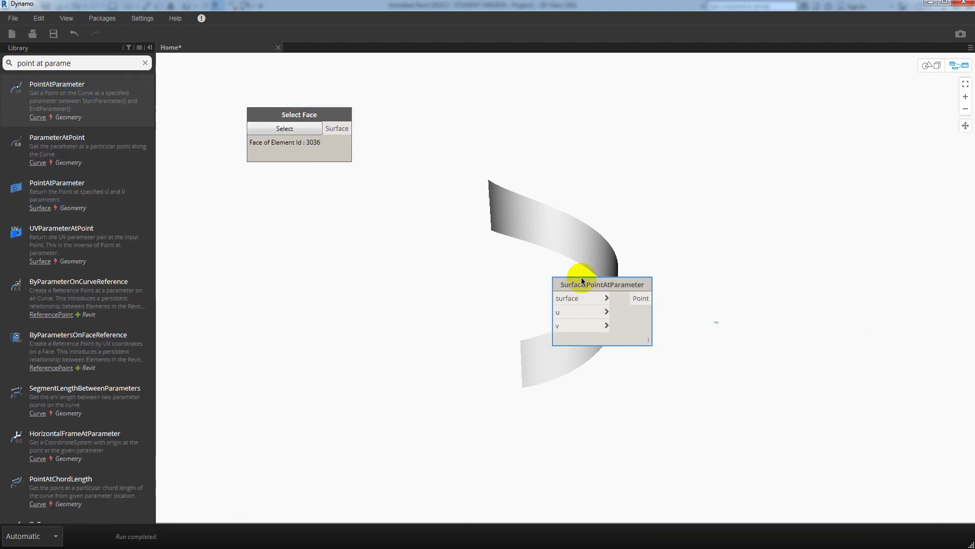
{"action": "left_click_drag", "start_coordinate": [585, 284], "coordinate": [414, 119]}
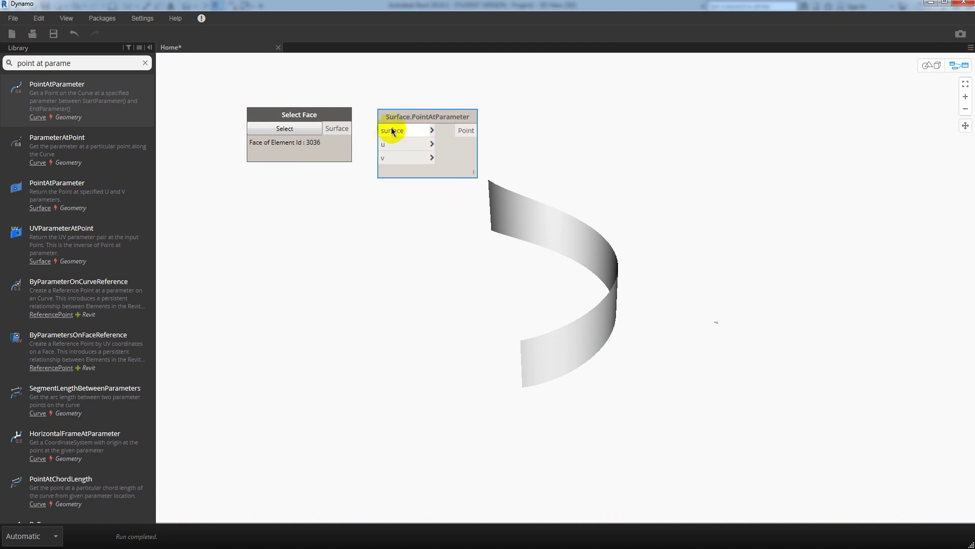
{"action": "left_click_drag", "start_coordinate": [353, 128], "coordinate": [382, 131]}
Connect the face to PointAtParameter's surface input and add a Code Block to its left
{"action": "left_click_drag", "start_coordinate": [436, 117], "coordinate": [554, 219]}
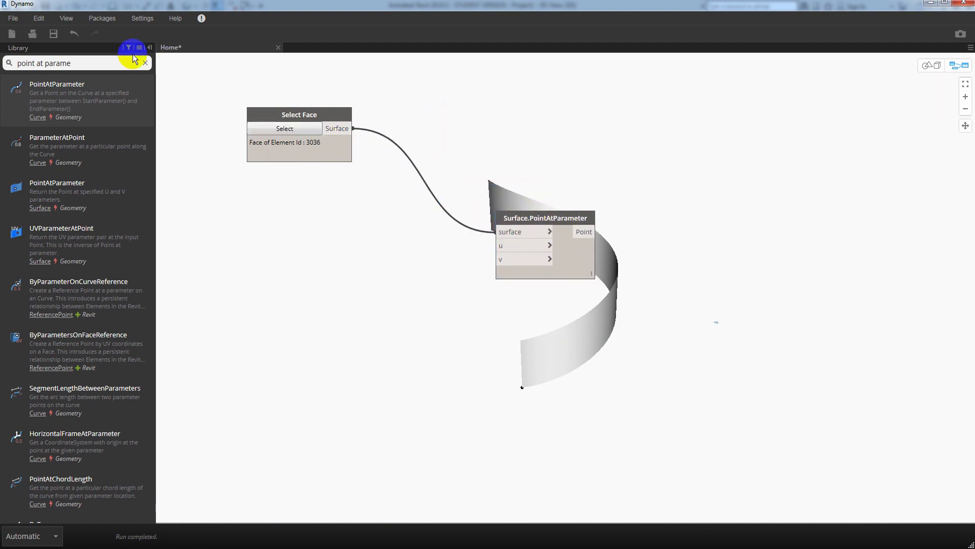
{"action": "double_click", "coordinate": [93, 64]}
{"action": "type", "text": "code"}
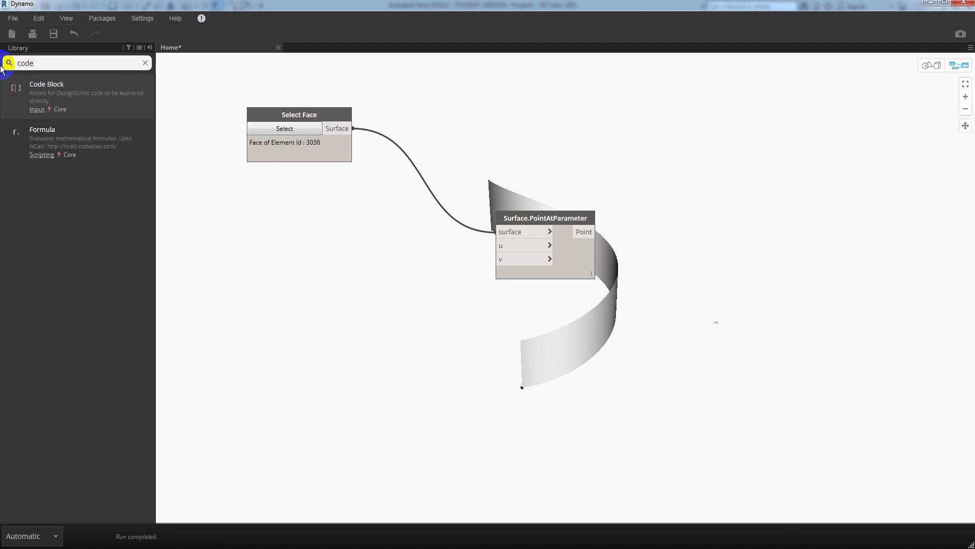
{"action": "left_click", "coordinate": [47, 85]}
{"action": "left_click_drag", "start_coordinate": [625, 305], "coordinate": [421, 252]}
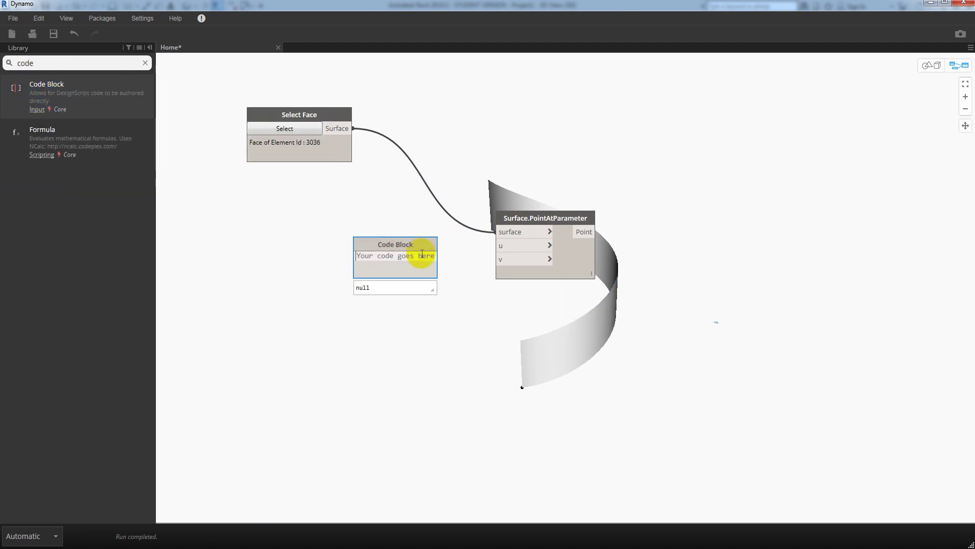
Enter the ranges 0..1..#a and 0..1..#b on two Code Block lines
{"action": "type", "text": "0..1."}
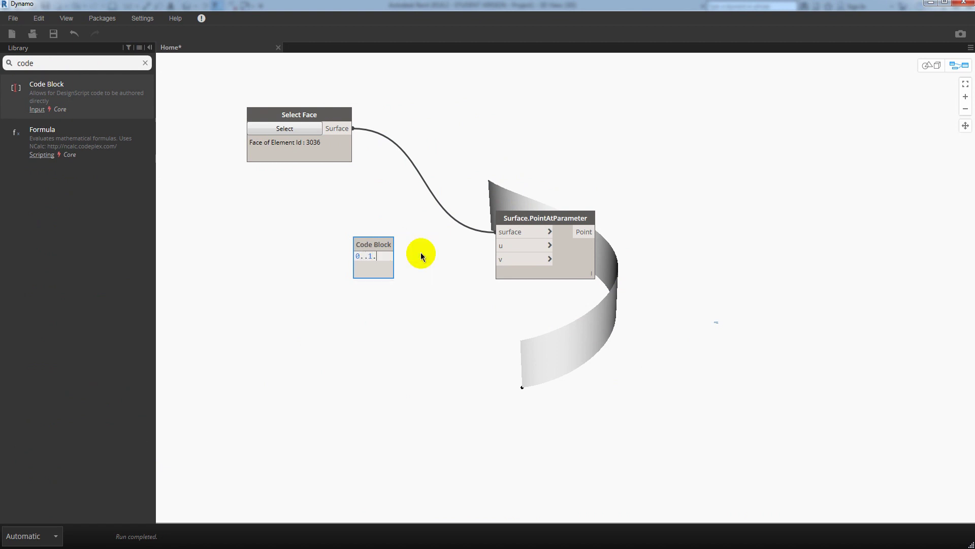
{"action": "type", "text": ".#a"}
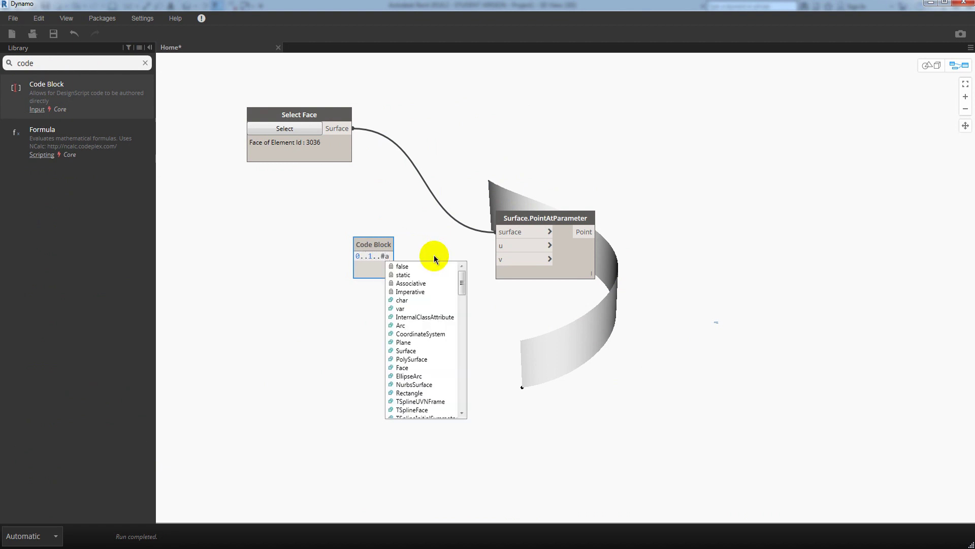
{"action": "type", "text": ";"}
{"action": "key", "text": "Return"}
{"action": "type", "text": "0"}
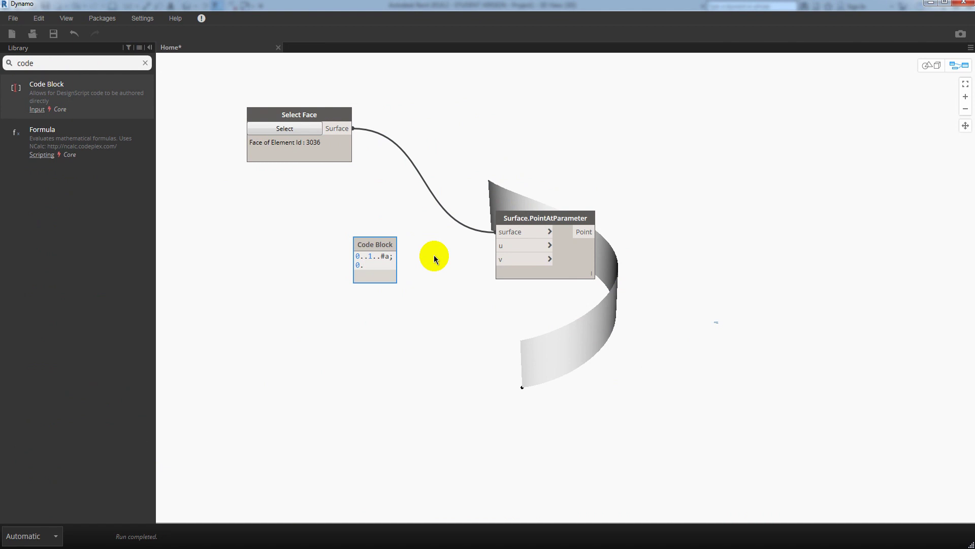
{"action": "type", "text": "..1.."}
{"action": "type", "text": "#b"}
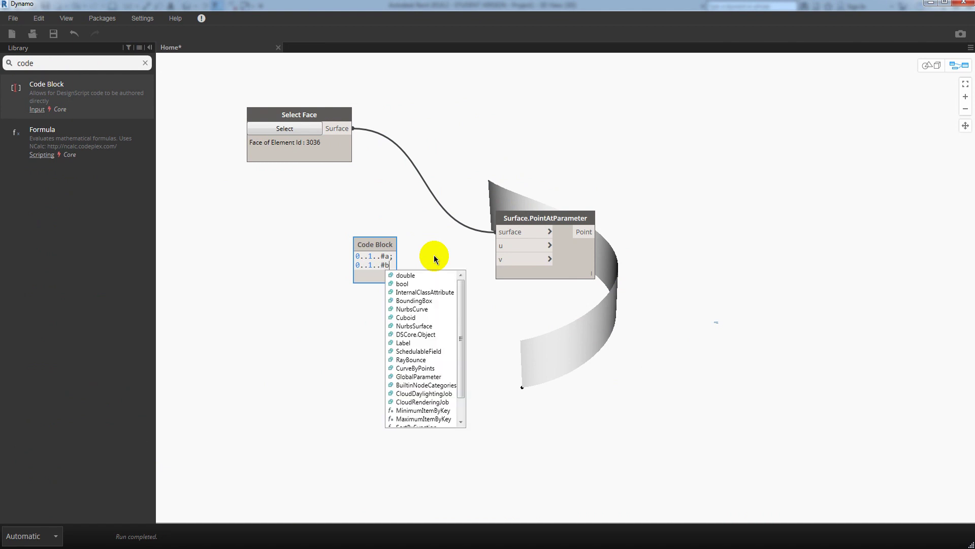
{"action": "type", "text": ";"}
{"action": "left_click", "coordinate": [437, 284]}
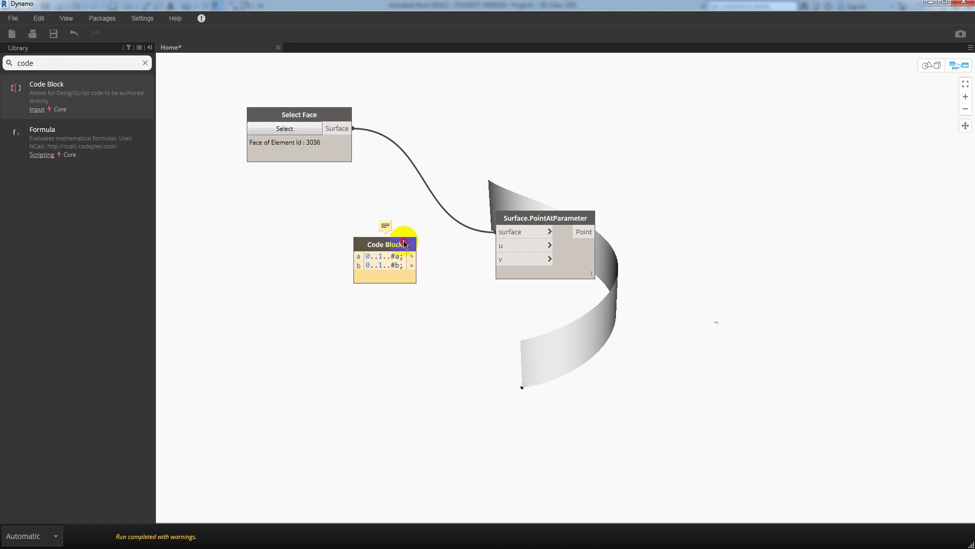
{"action": "left_click_drag", "start_coordinate": [405, 244], "coordinate": [432, 249]}
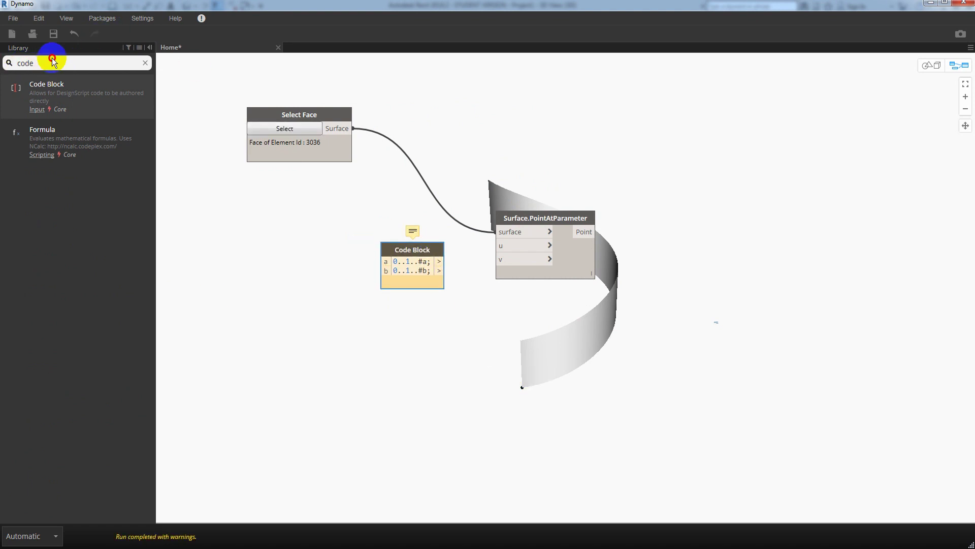
{"action": "type", "text": "n"}
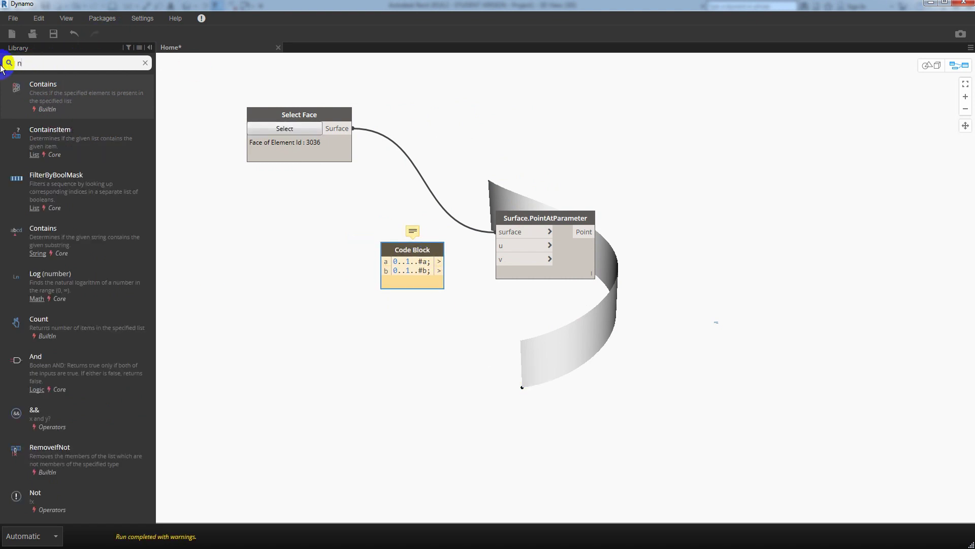
{"action": "type", "text": "umber slide"}
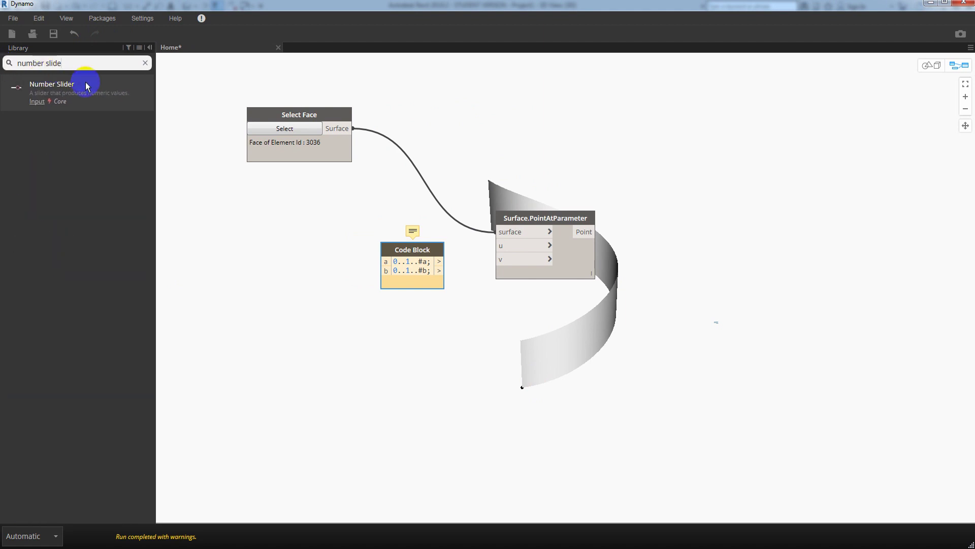
Add a Number Slider set to 9 and wire it to Code Block input a
{"action": "left_click", "coordinate": [86, 86]}
{"action": "mouse_move", "coordinate": [413, 274]}
{"action": "middle_mouse_down"}
{"action": "mouse_move", "coordinate": [489, 257]}
{"action": "mouse_move", "coordinate": [640, 283]}
{"action": "middle_mouse_up"}
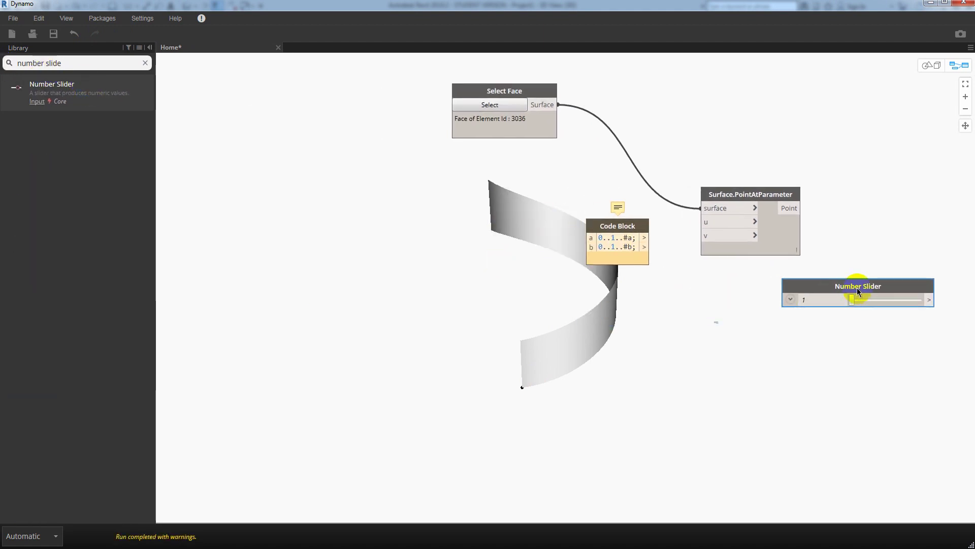
{"action": "left_click_drag", "start_coordinate": [857, 291], "coordinate": [386, 225]}
{"action": "left_click", "coordinate": [318, 232]}
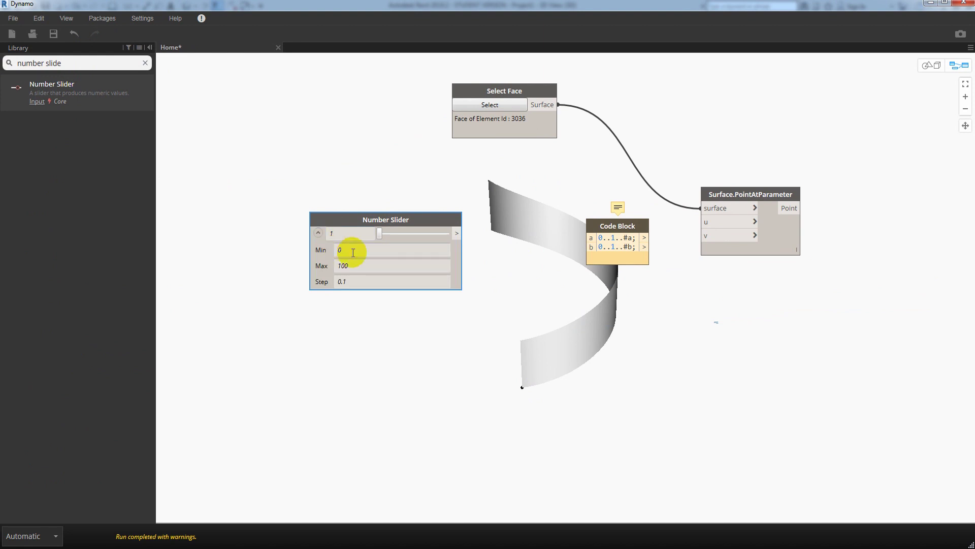
{"action": "double_click", "coordinate": [353, 251]}
{"action": "left_click", "coordinate": [319, 234]}
{"action": "double_click", "coordinate": [337, 234]}
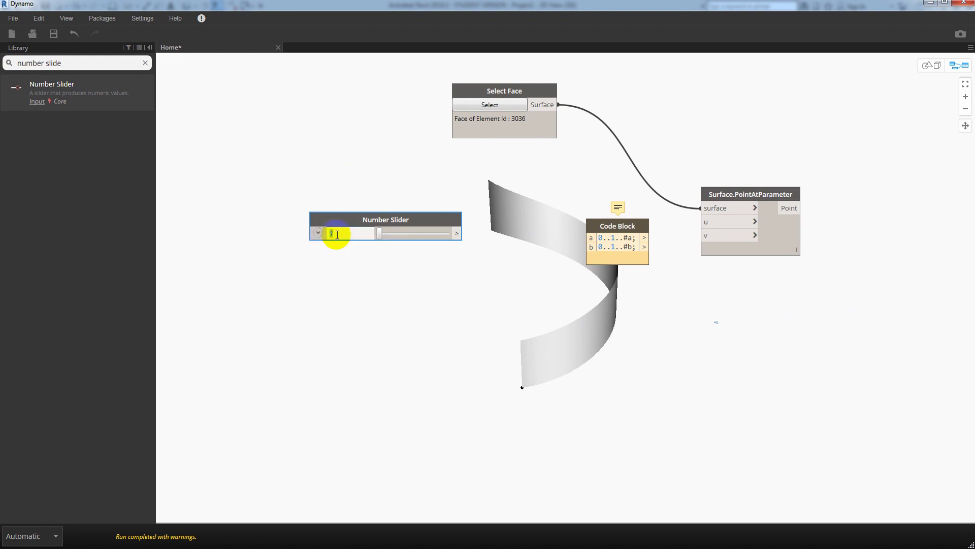
{"action": "type", "text": "9"}
{"action": "key", "text": "Return"}
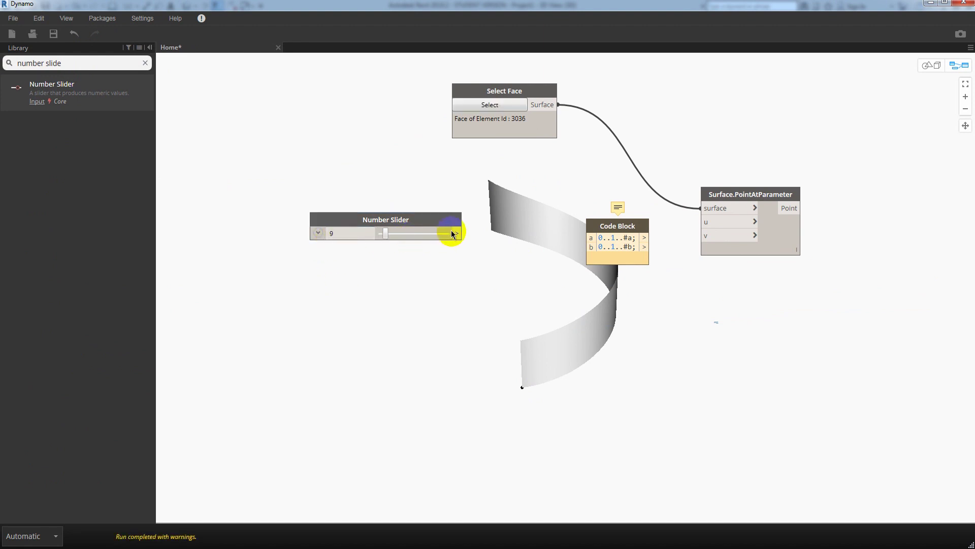
{"action": "left_click", "coordinate": [458, 234]}
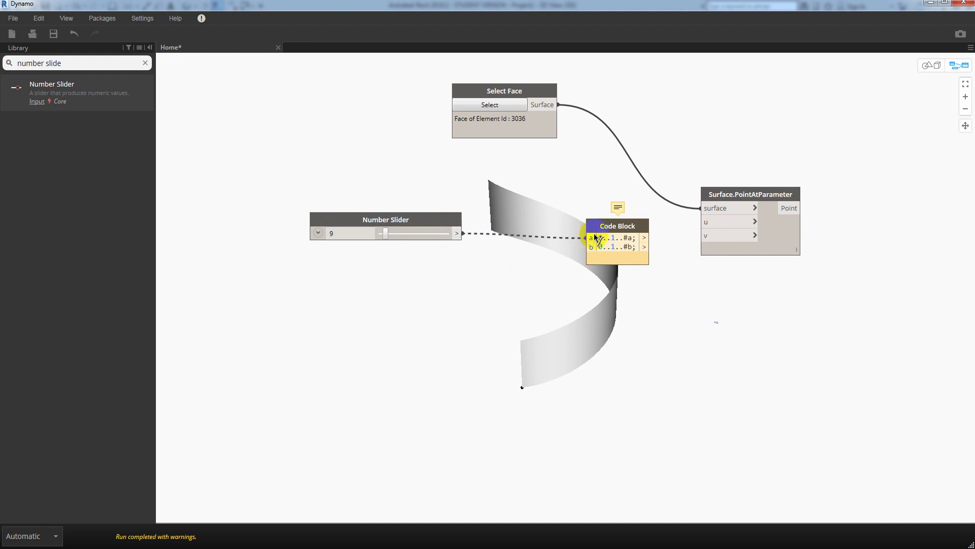
{"action": "left_click", "coordinate": [590, 237]}
{"action": "left_click_drag", "start_coordinate": [457, 219], "coordinate": [462, 261]}
Duplicate the slider at 49 into input b, and wire Code Block output a to u
{"action": "key", "text": "ctrl+c"}
{"action": "key", "text": "ctrl+v"}
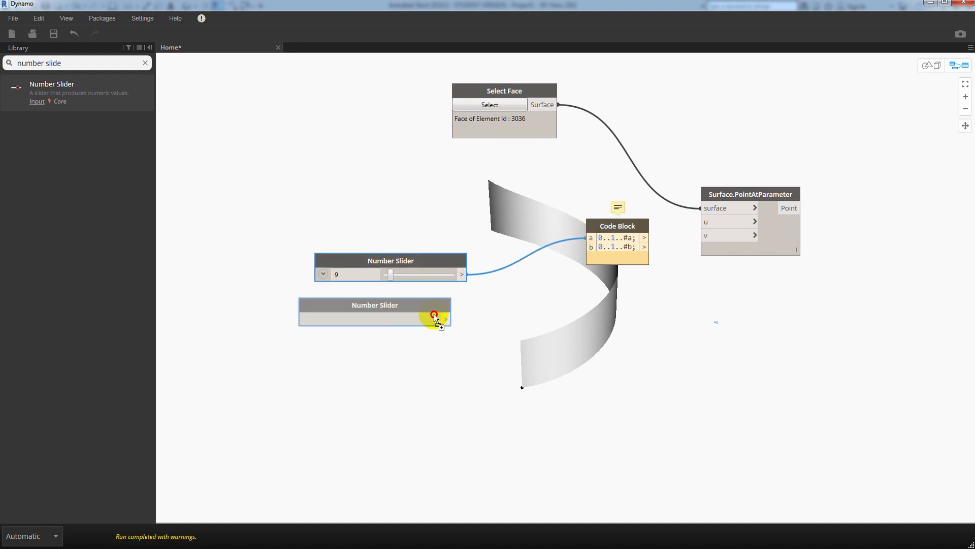
{"action": "left_click_drag", "start_coordinate": [434, 314], "coordinate": [447, 310]}
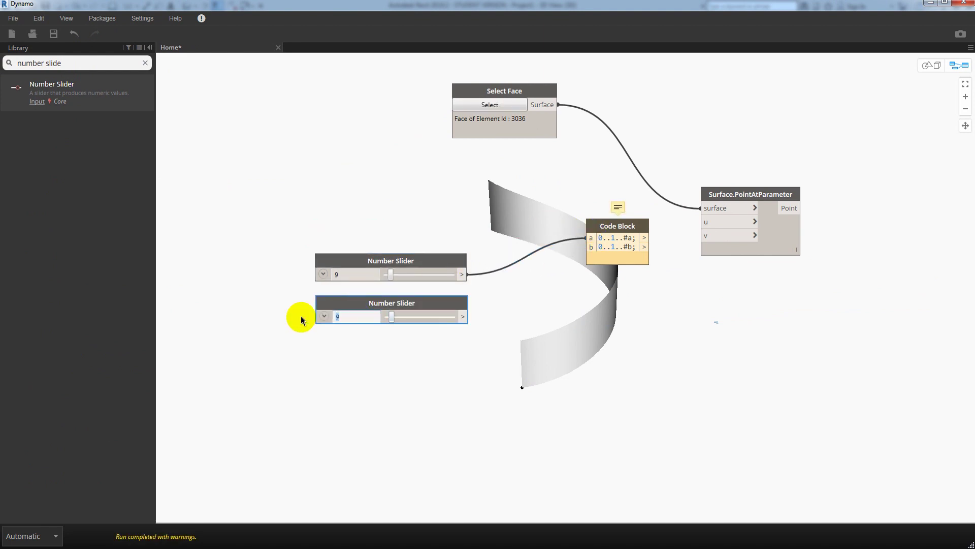
{"action": "type", "text": "9"}
{"action": "key", "text": "Return"}
{"action": "left_click", "coordinate": [463, 316]}
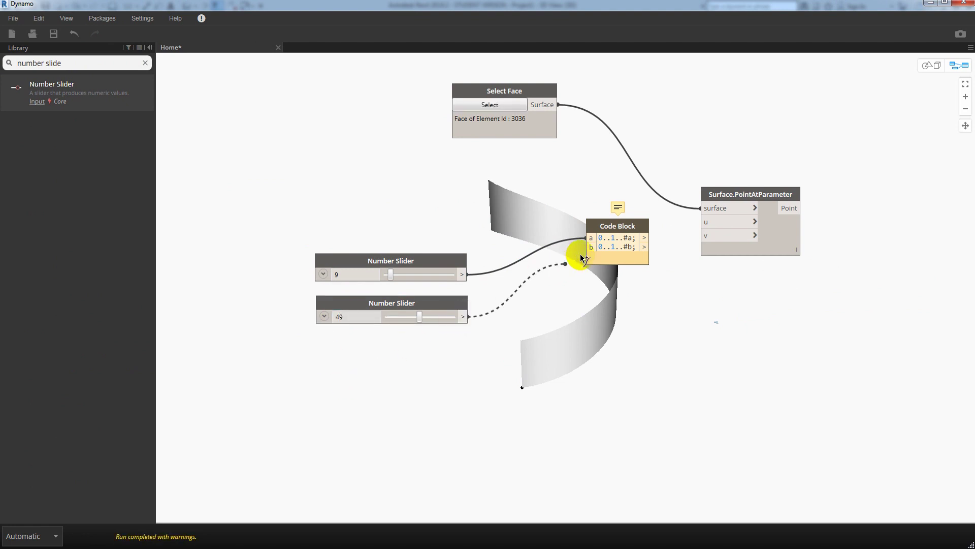
{"action": "left_click", "coordinate": [590, 246]}
{"action": "left_click_drag", "start_coordinate": [451, 304], "coordinate": [448, 298]}
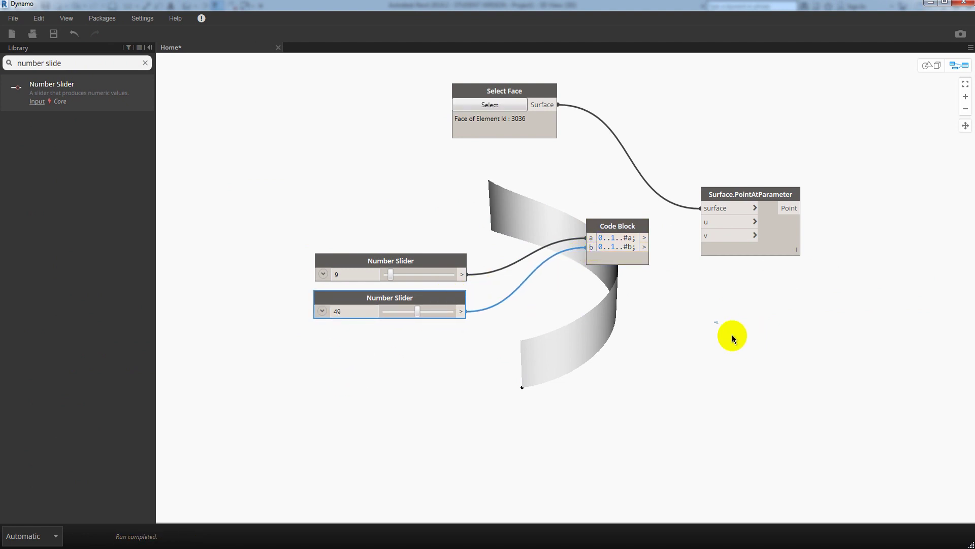
{"action": "middle_click_drag", "start_coordinate": [733, 338], "coordinate": [586, 327]}
{"action": "left_click_drag", "start_coordinate": [498, 227], "coordinate": [558, 211]}
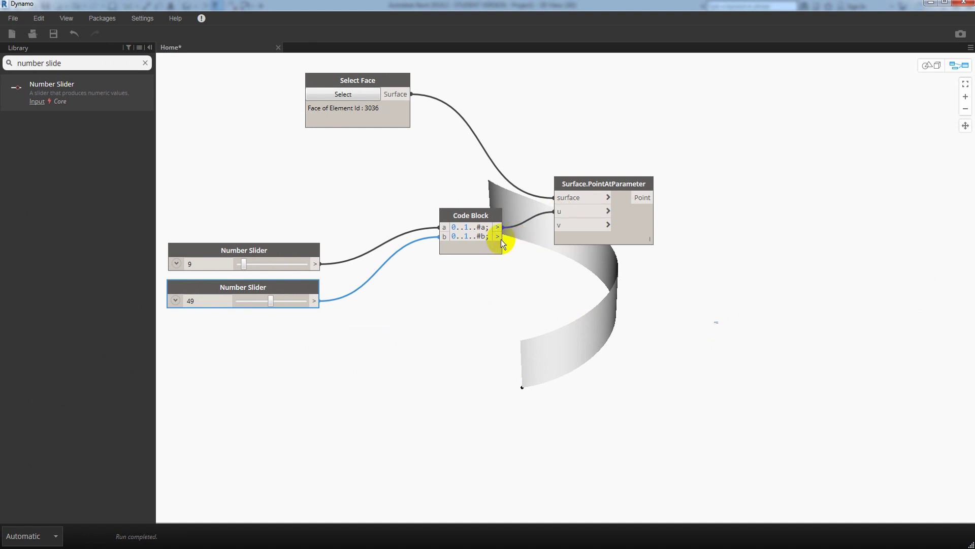
Set Surface.PointAtParameter lacing to Cross Product and inspect the point grid on the curved wall
{"action": "right_click", "coordinate": [651, 240]}
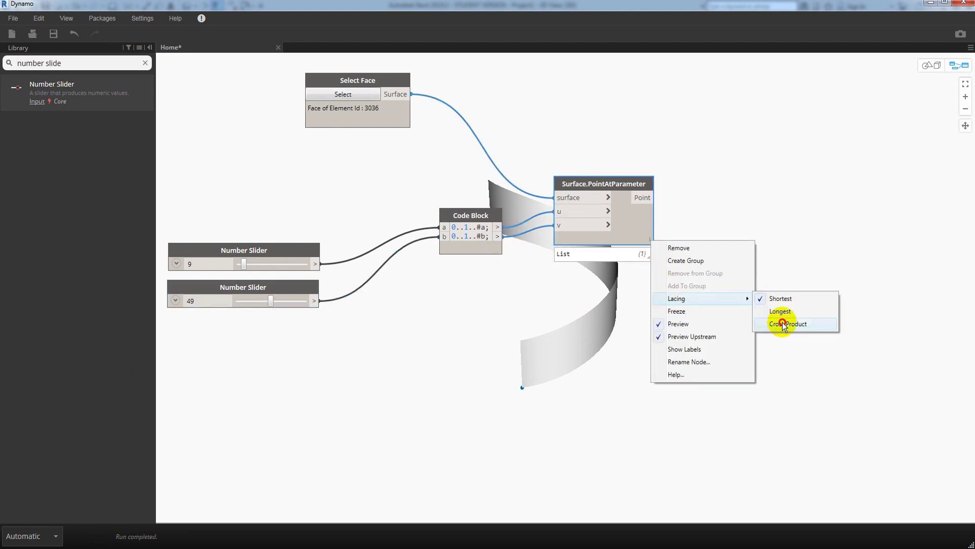
{"action": "left_click", "coordinate": [782, 322]}
{"action": "middle_click_drag", "start_coordinate": [648, 310], "coordinate": [611, 287]}
{"action": "key", "text": "ctrl+b"}
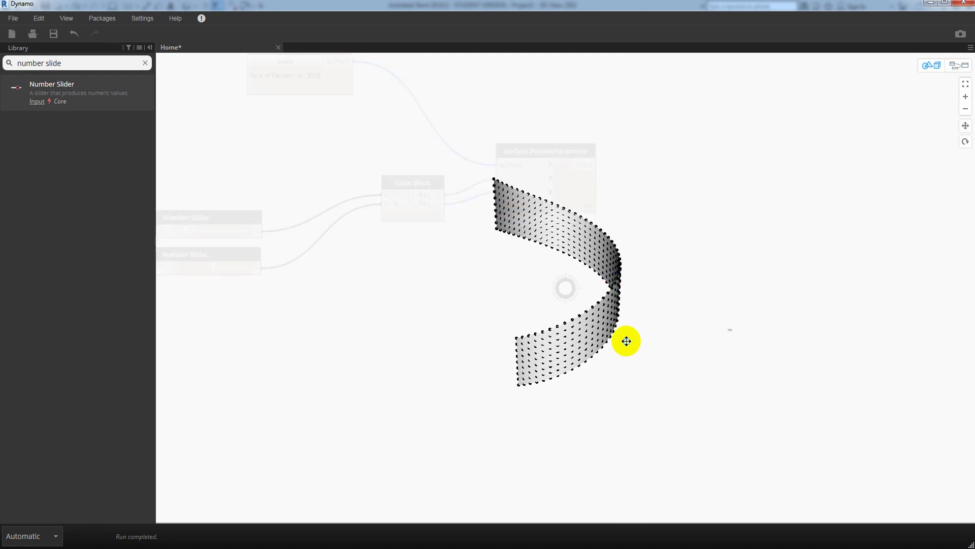
{"action": "middle_click_drag", "start_coordinate": [626, 340], "coordinate": [642, 402]}
{"action": "right_click_drag", "start_coordinate": [642, 402], "coordinate": [633, 399]}
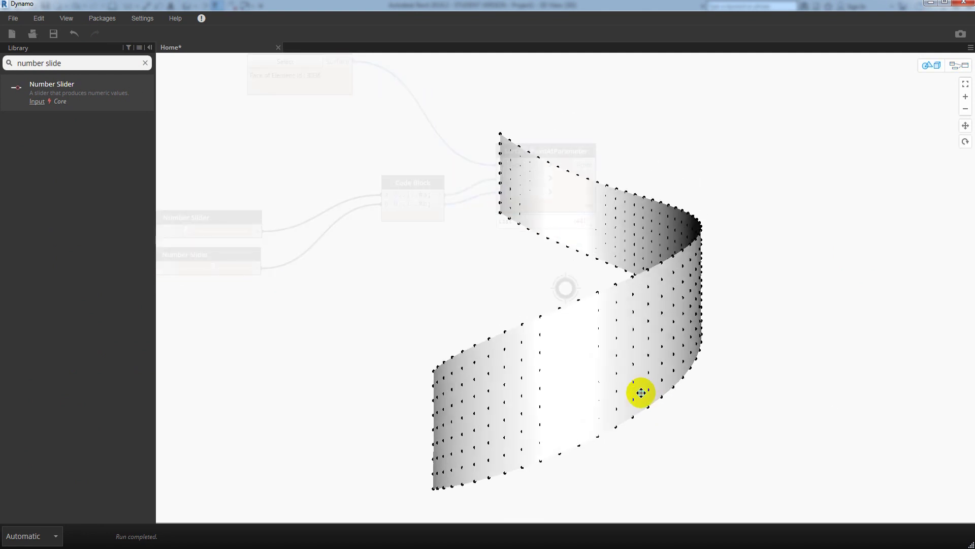
{"action": "key", "text": "ctrl+b"}
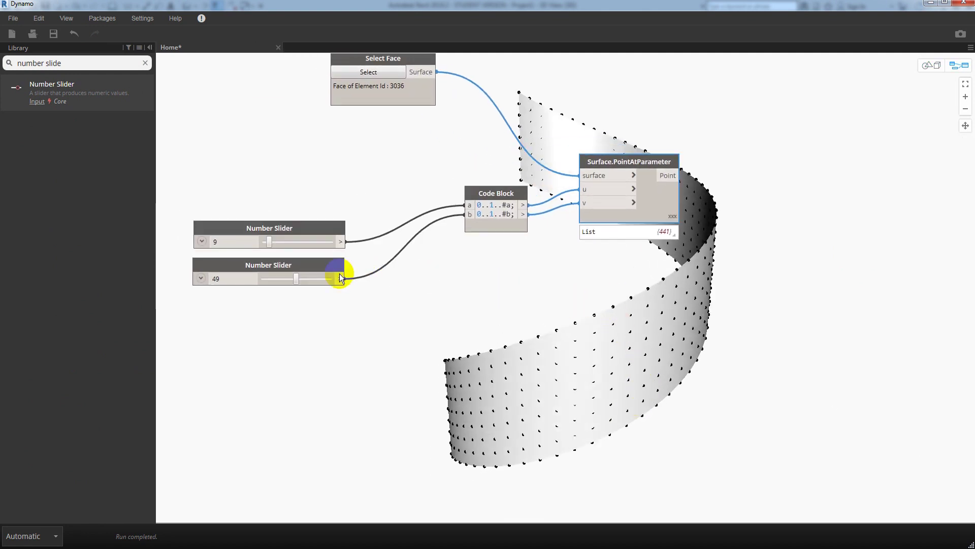
Move both number sliders lower on the canvas
{"action": "left_click", "coordinate": [338, 274]}
{"action": "left_click", "coordinate": [324, 241]}
{"action": "left_click_drag", "start_coordinate": [344, 236], "coordinate": [352, 270]}
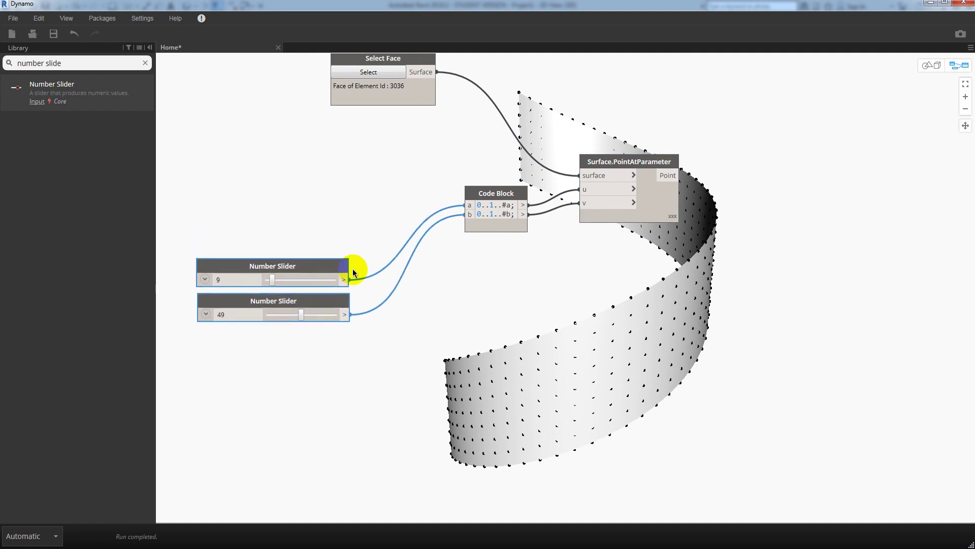
{"action": "left_click", "coordinate": [480, 300]}
{"action": "middle_click_drag", "start_coordinate": [655, 277], "coordinate": [384, 317]}
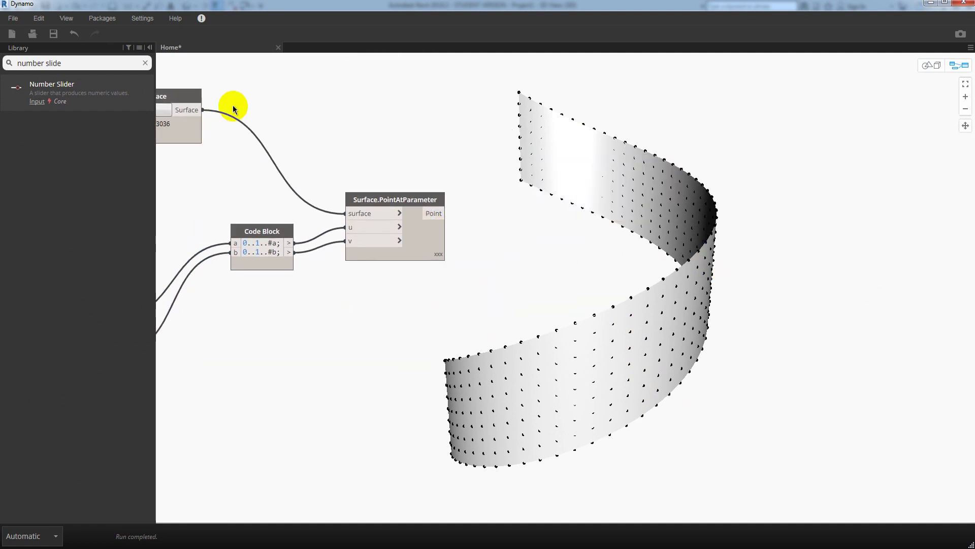
{"action": "double_click", "coordinate": [102, 62]}
{"action": "type", "text": "flat"}
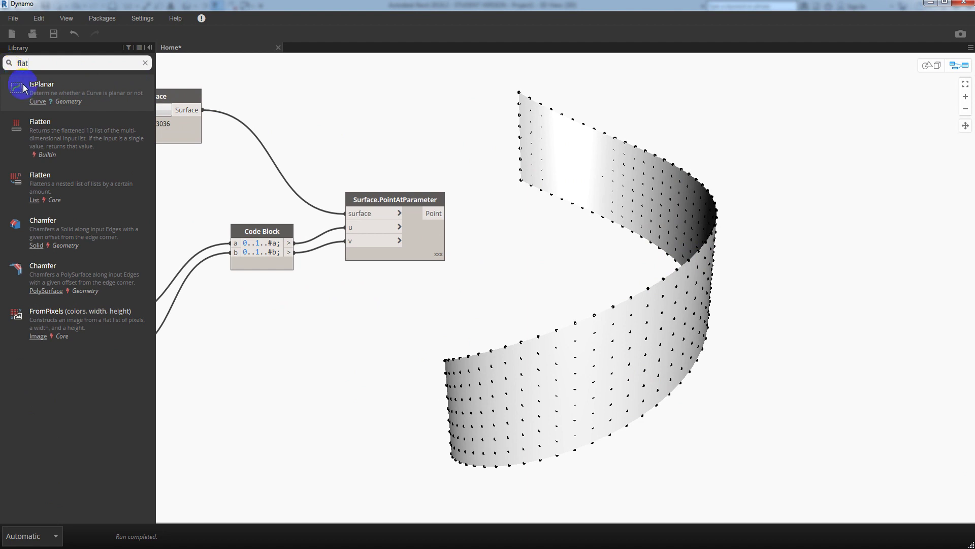
{"action": "left_click", "coordinate": [40, 122]}
{"action": "left_click_drag", "start_coordinate": [616, 318], "coordinate": [514, 195]}
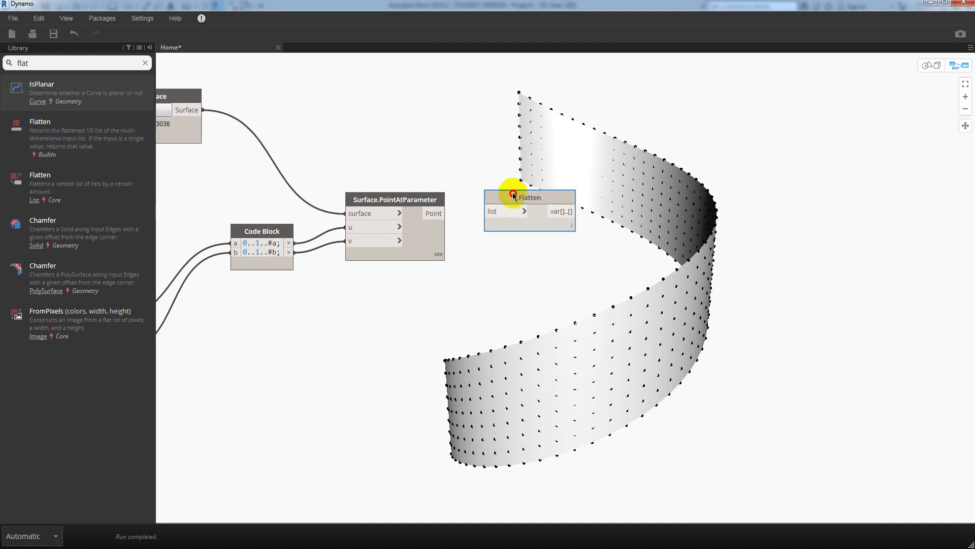
{"action": "right_click", "coordinate": [520, 212]}
{"action": "left_click", "coordinate": [536, 212]}
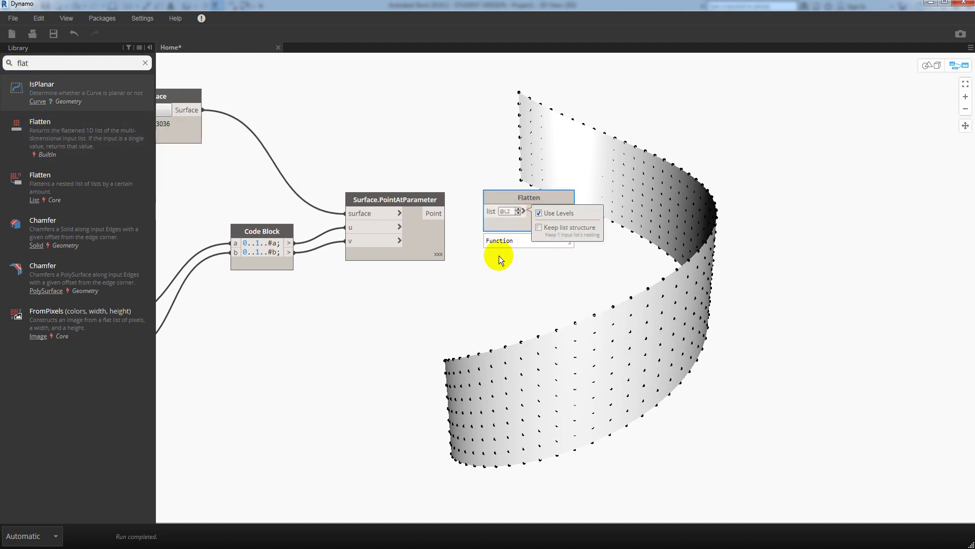
{"action": "left_click", "coordinate": [483, 210]}
{"action": "left_click_drag", "start_coordinate": [514, 197], "coordinate": [506, 199]}
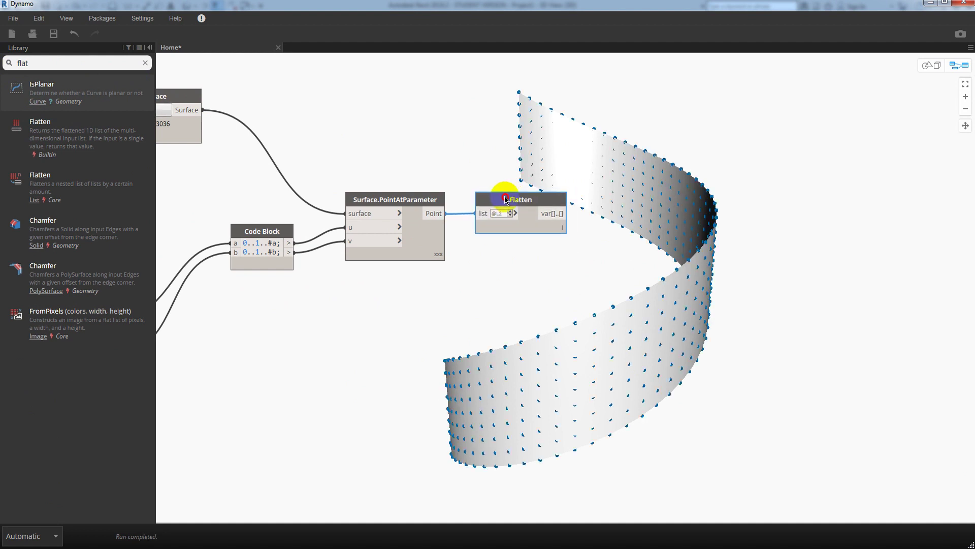
{"action": "middle_click_drag", "start_coordinate": [488, 240], "coordinate": [399, 238]}
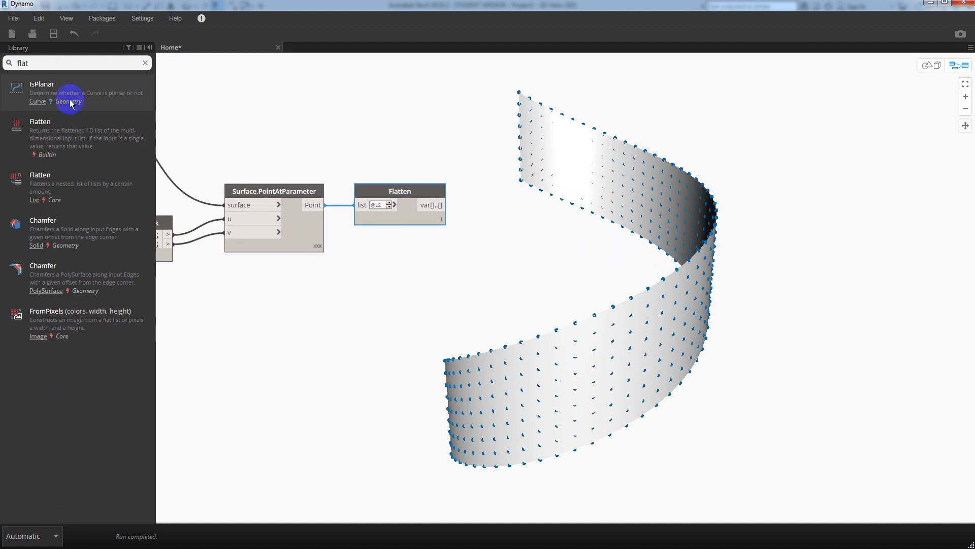
{"action": "double_click", "coordinate": [23, 62]}
Add a Code Block with a[b..c-d] and wire Flatten's output into input a
{"action": "type", "text": "code"}
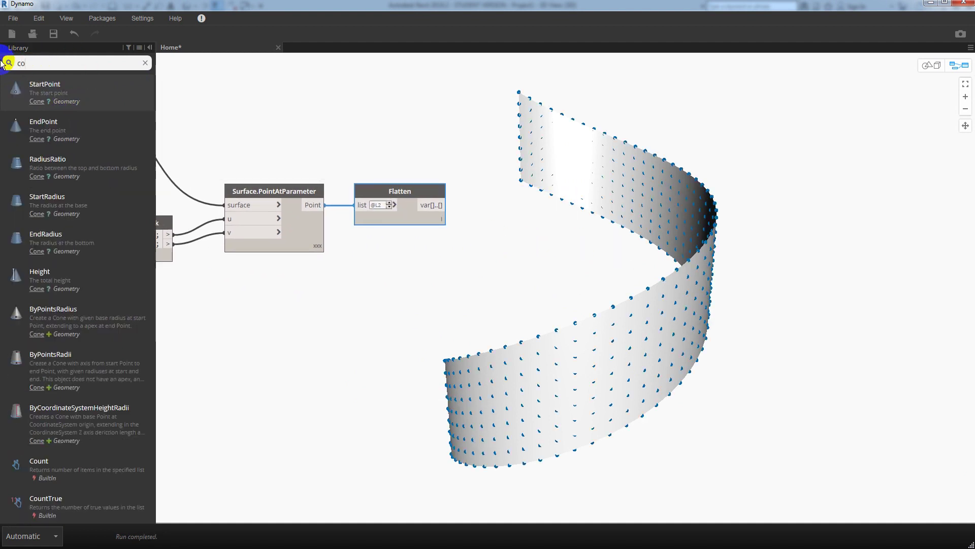
{"action": "left_click", "coordinate": [47, 85]}
{"action": "left_click_drag", "start_coordinate": [554, 270], "coordinate": [482, 191]}
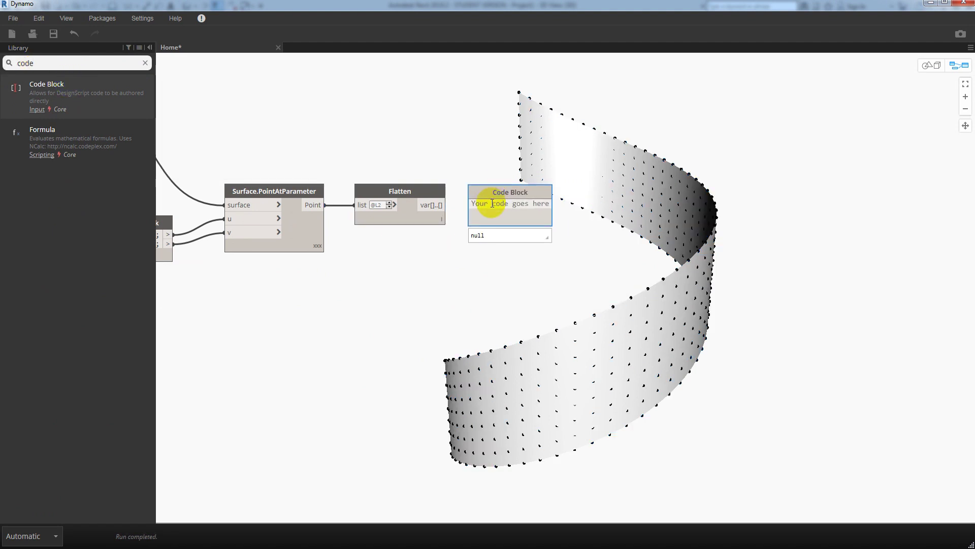
{"action": "type", "text": "a["}
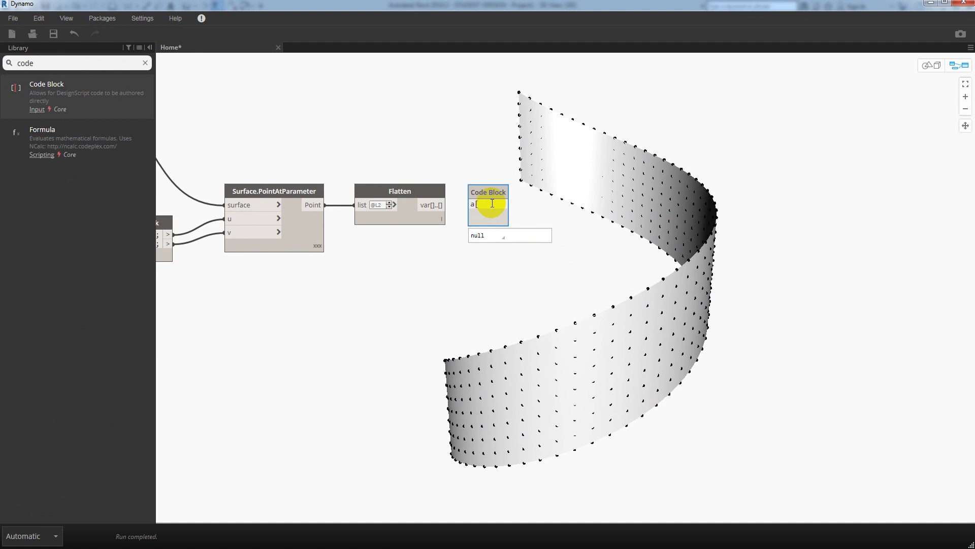
{"action": "type", "text": "b..c"}
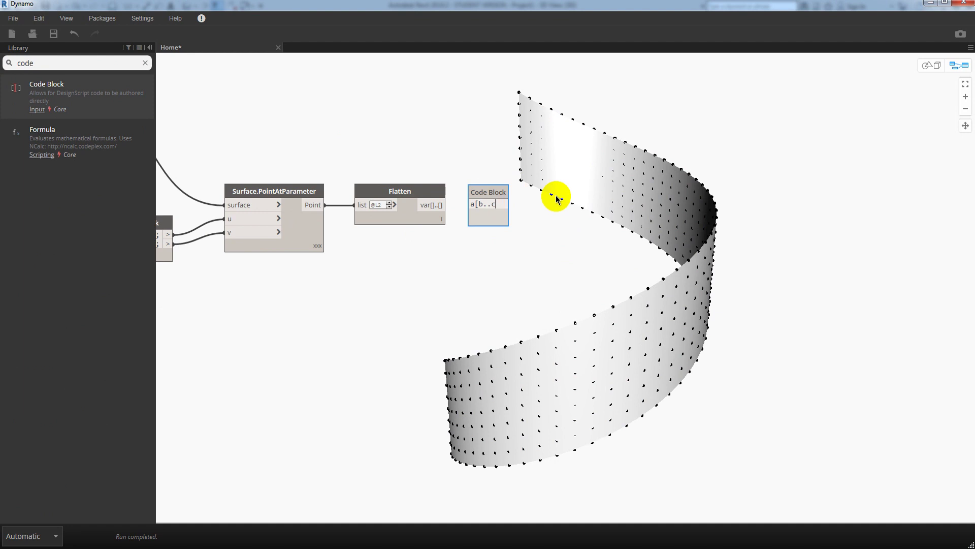
{"action": "type", "text": "-d"}
{"action": "type", "text": "u"}
{"action": "left_click", "coordinate": [584, 251]}
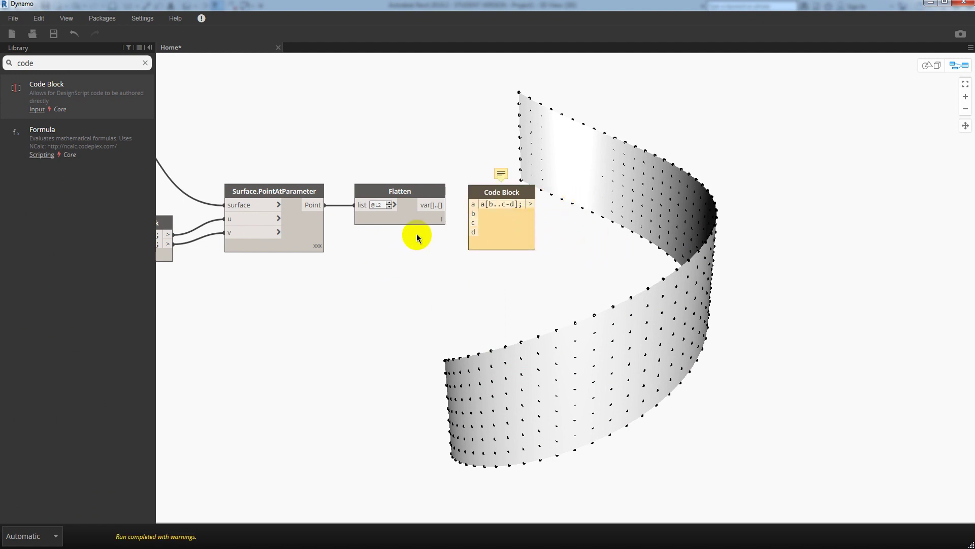
{"action": "mouse_move", "coordinate": [420, 206]}
{"action": "left_mouse_down"}
{"action": "mouse_move", "coordinate": [473, 204]}
{"action": "mouse_move", "coordinate": [502, 190]}
{"action": "left_mouse_up"}
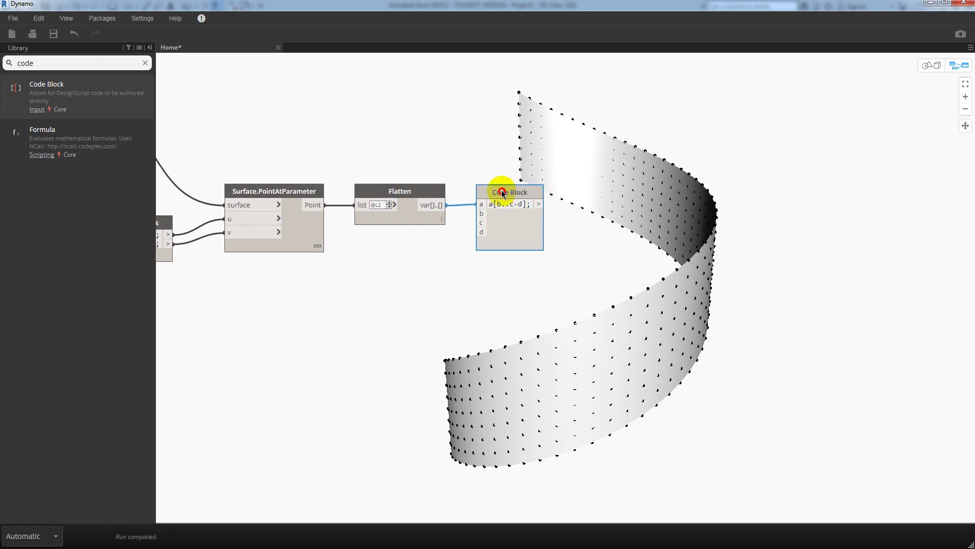
{"action": "left_click", "coordinate": [484, 213]}
{"action": "middle_click_drag", "start_coordinate": [507, 294], "coordinate": [623, 251]}
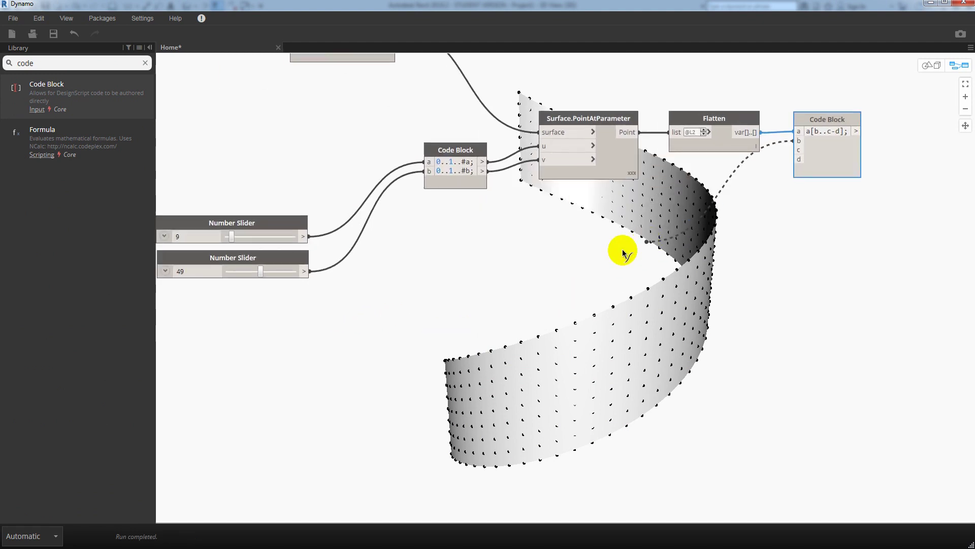
{"action": "middle_click_drag", "start_coordinate": [509, 300], "coordinate": [521, 293]}
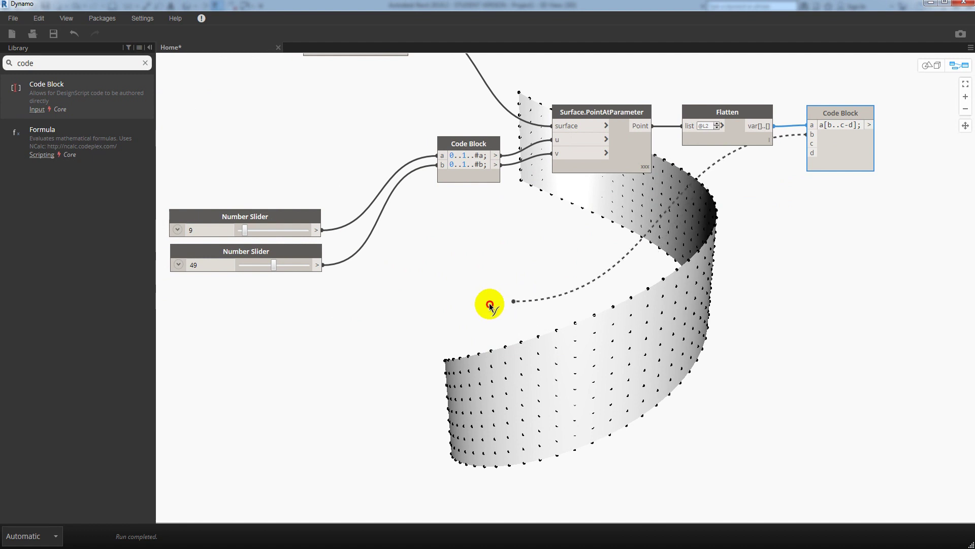
Duplicate the 49 number slider and set the copy to 4
{"action": "left_click", "coordinate": [295, 256]}
{"action": "key", "text": "ctrl+c"}
{"action": "key", "text": "ctrl+v"}
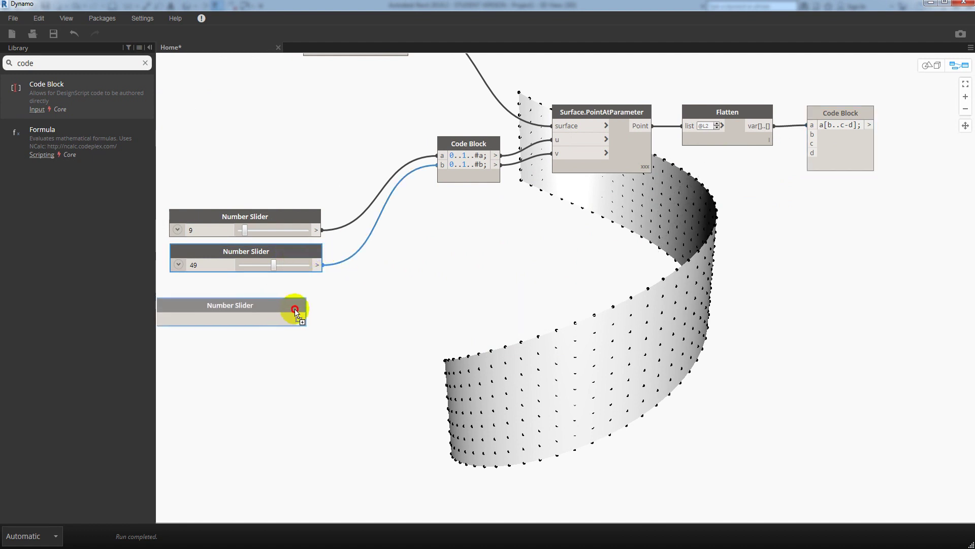
{"action": "left_click_drag", "start_coordinate": [298, 316], "coordinate": [307, 305]}
{"action": "double_click", "coordinate": [193, 310]}
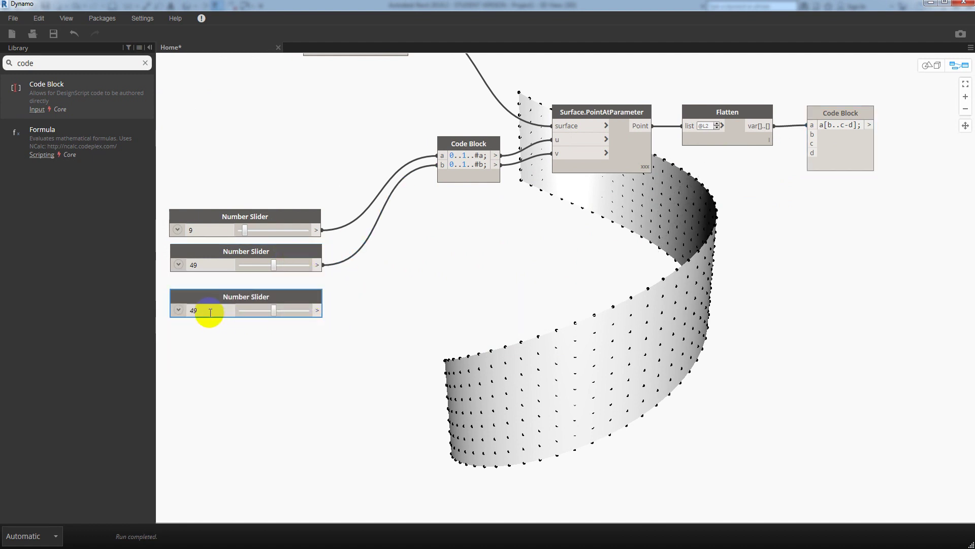
{"action": "type", "text": "4"}
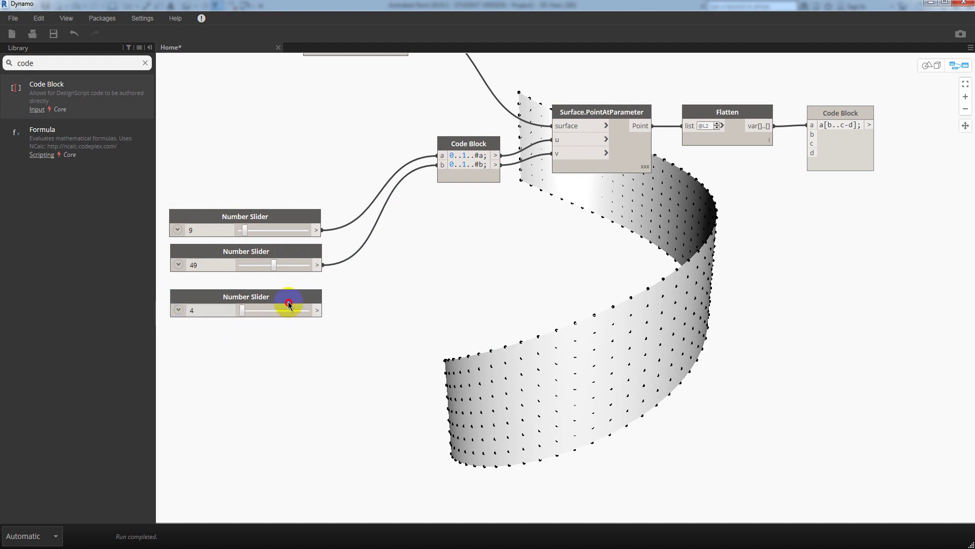
{"action": "left_click", "coordinate": [288, 300]}
Duplicate that slider again and set the fourth slider to 2
{"action": "key", "text": "ctrl+c"}
{"action": "key", "text": "ctrl+v"}
{"action": "left_click_drag", "start_coordinate": [303, 352], "coordinate": [304, 337]}
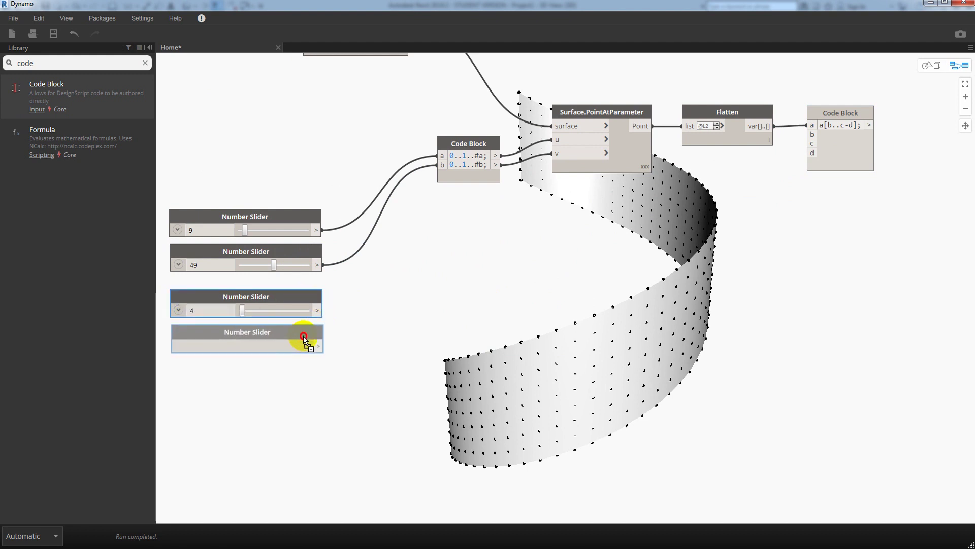
{"action": "left_click", "coordinate": [289, 377]}
{"action": "double_click", "coordinate": [193, 346]}
{"action": "type", "text": "2"}
{"action": "key", "text": "Return"}
Wire the 4 slider to input b, the 2 slider to d and the 9 slider to c
{"action": "left_click", "coordinate": [319, 311]}
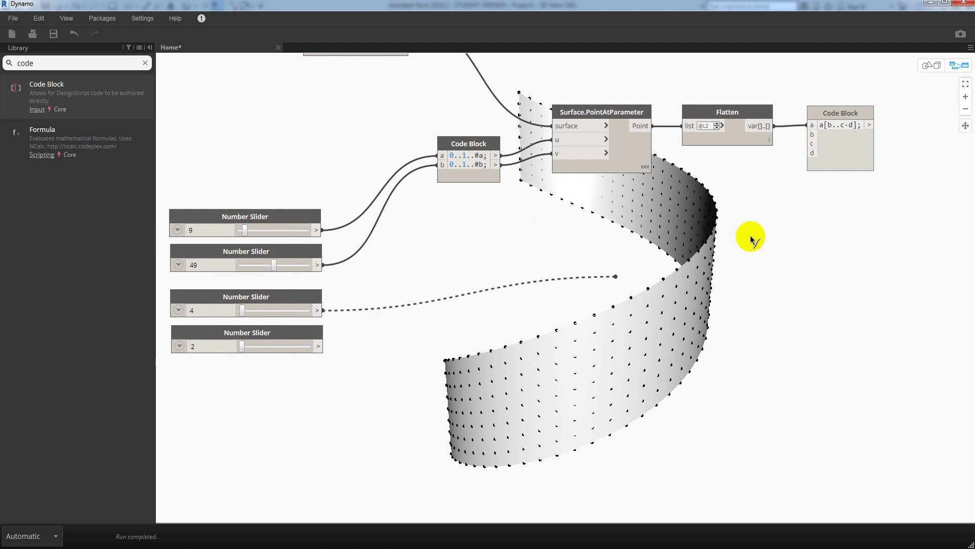
{"action": "left_click", "coordinate": [812, 136]}
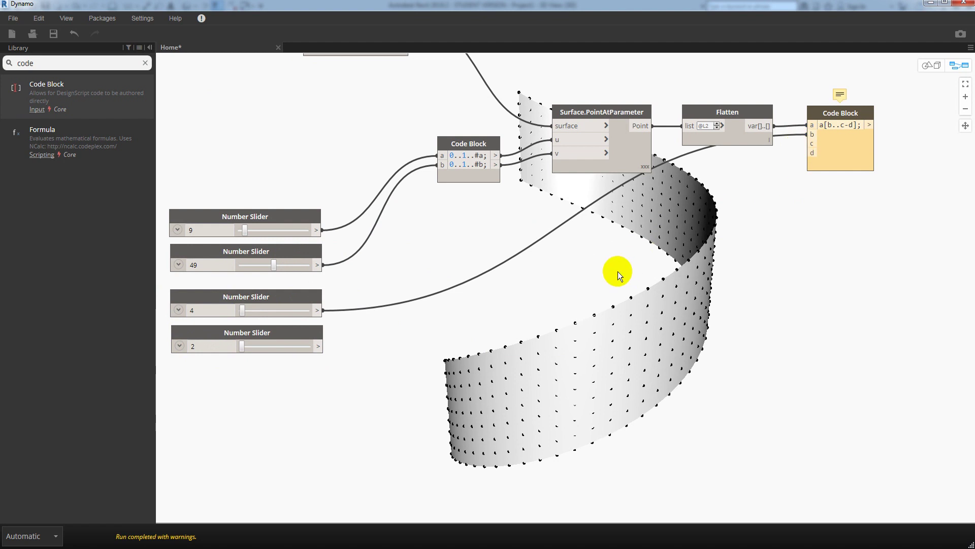
{"action": "left_click", "coordinate": [316, 349]}
{"action": "left_click", "coordinate": [811, 154]}
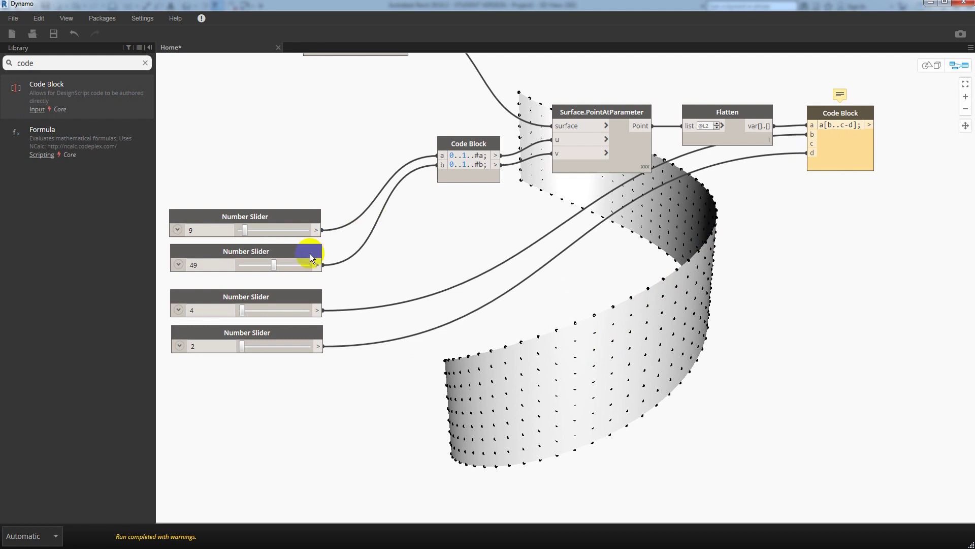
{"action": "left_click", "coordinate": [318, 230]}
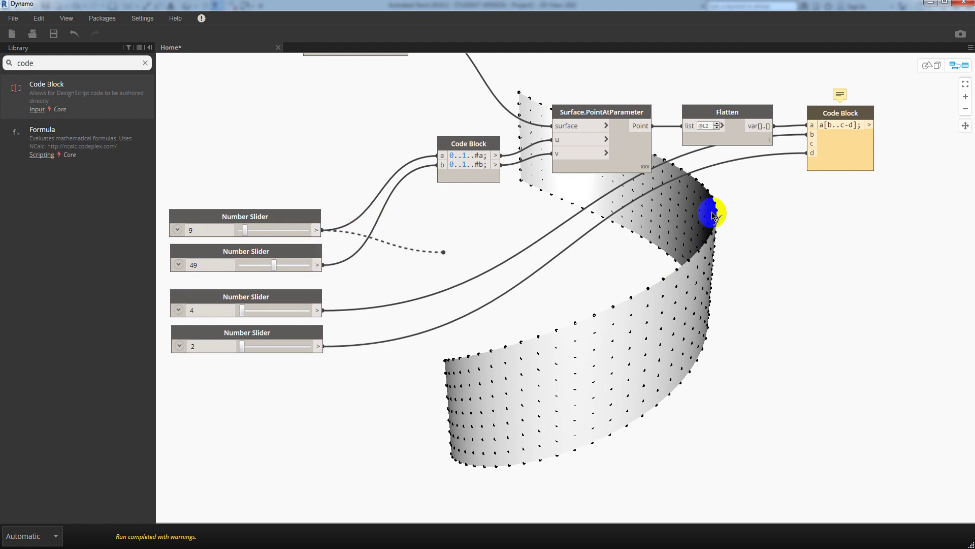
{"action": "left_click", "coordinate": [813, 145]}
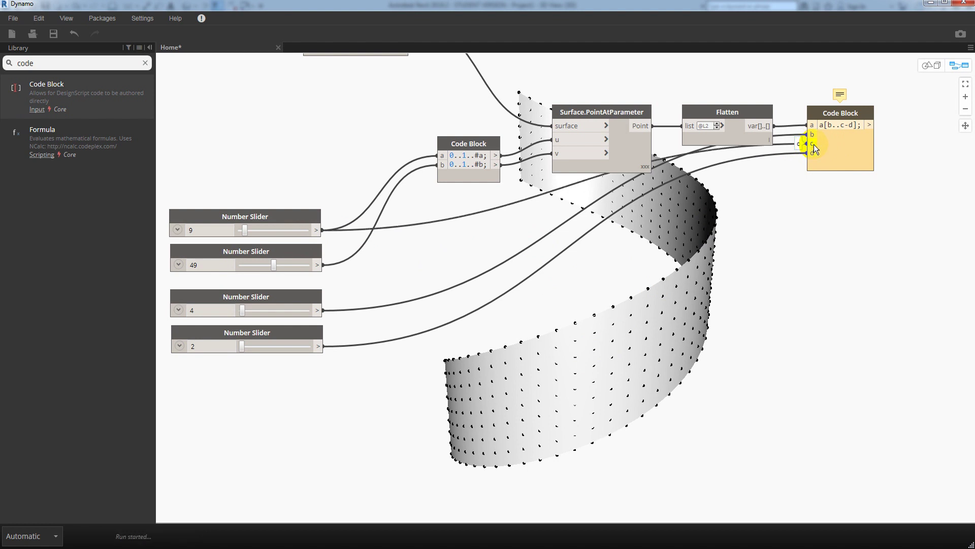
Check the Code Block's output preview showing the 196-point list
{"action": "middle_click_drag", "start_coordinate": [813, 257], "coordinate": [772, 242]}
{"action": "middle_click_drag", "start_coordinate": [833, 156], "coordinate": [502, 181]}
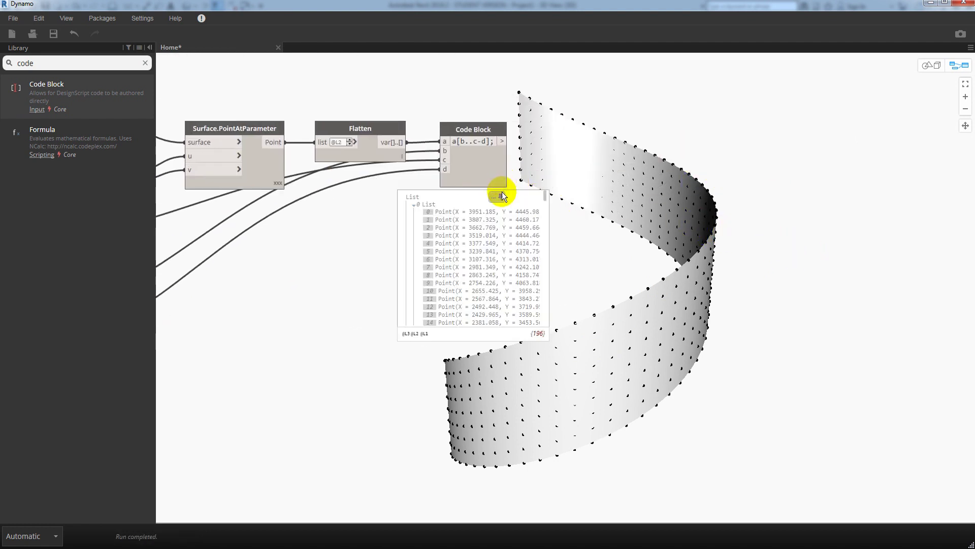
{"action": "left_click", "coordinate": [501, 188]}
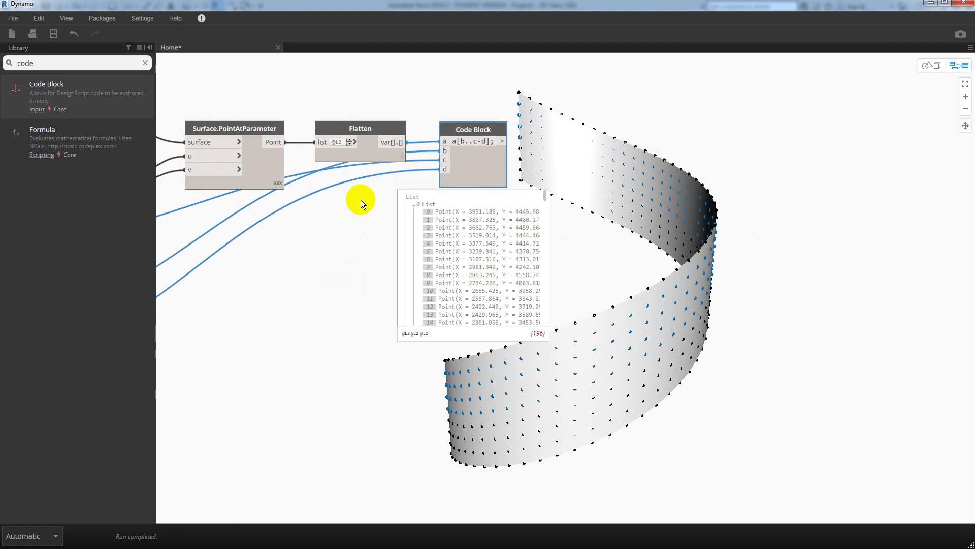
{"action": "mouse_move", "coordinate": [235, 181]}
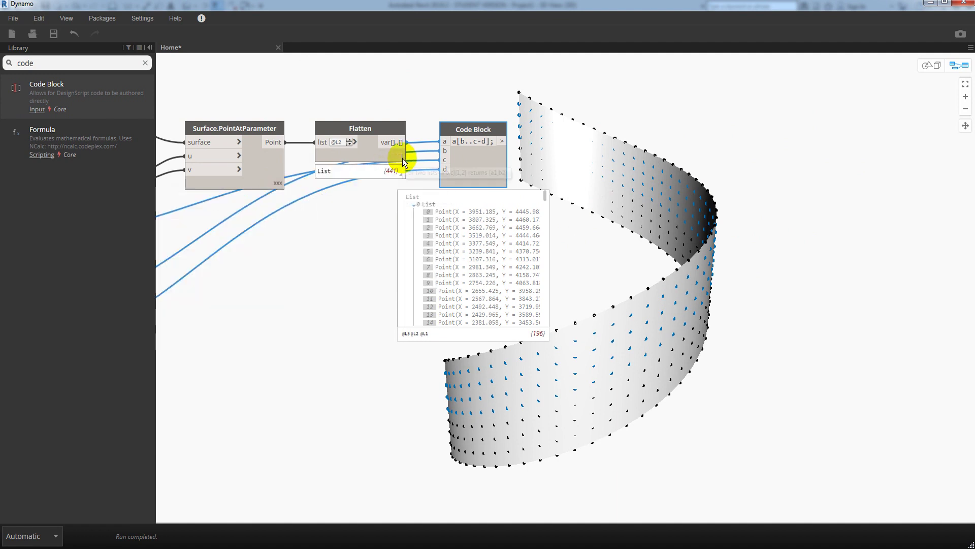
{"action": "mouse_move", "coordinate": [359, 152]}
{"action": "mouse_move", "coordinate": [399, 173]}
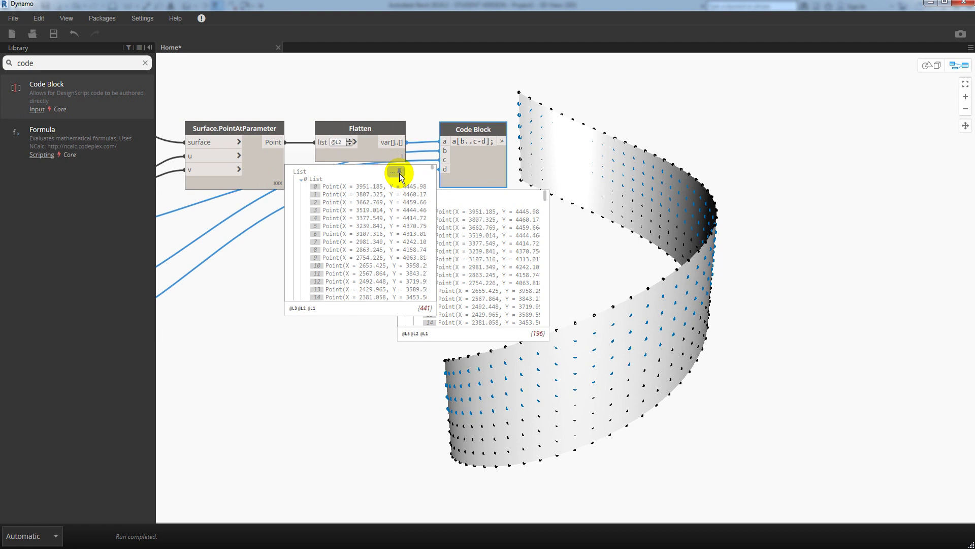
{"action": "middle_click_drag", "start_coordinate": [600, 186], "coordinate": [574, 177]}
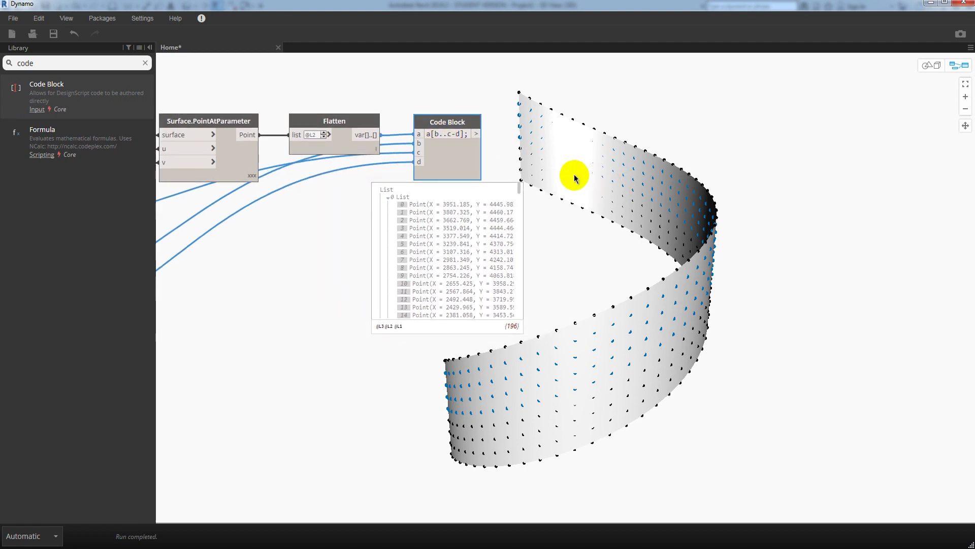
{"action": "left_click", "coordinate": [563, 239]}
{"action": "scroll", "coordinate": [548, 227], "scroll_direction": "down", "scroll_amount": 2}
{"action": "scroll", "coordinate": [549, 228], "scroll_direction": "down", "scroll_amount": 2}
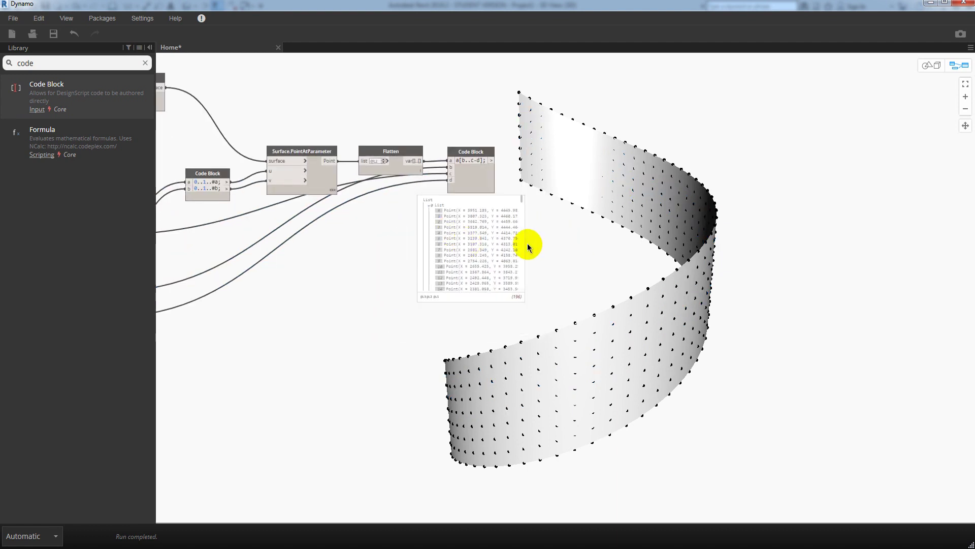
{"action": "middle_click_drag", "start_coordinate": [528, 247], "coordinate": [473, 253]}
{"action": "double_click", "coordinate": [79, 63]}
Add a List.Transpose node beside the a[b..c-d] Code Block
{"action": "key", "text": "BackSpace"}
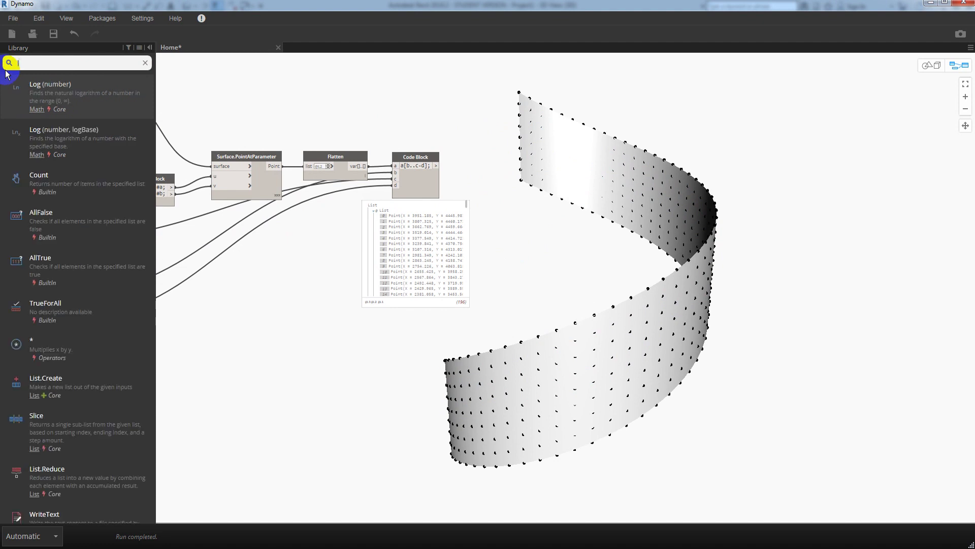
{"action": "type", "text": "list t"}
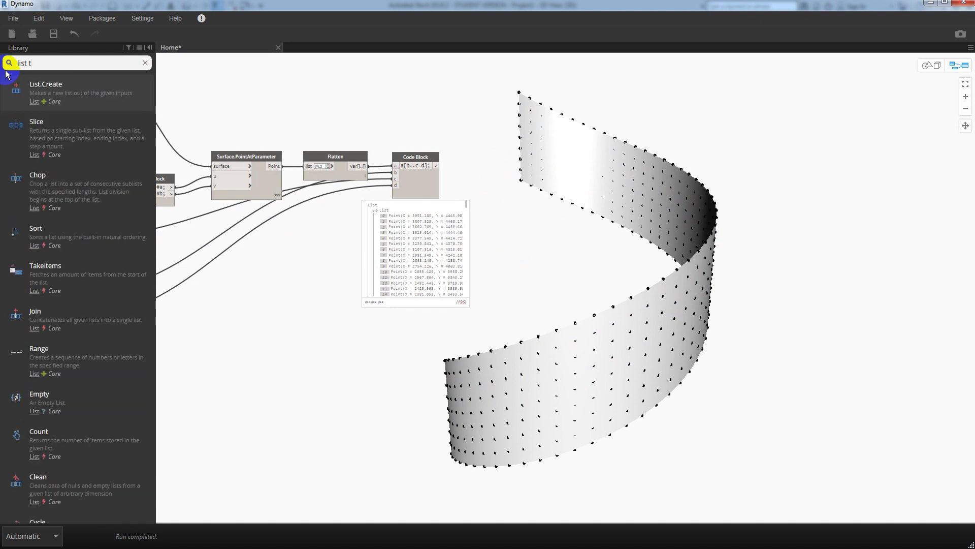
{"action": "type", "text": "ran"}
{"action": "left_click", "coordinate": [38, 91]}
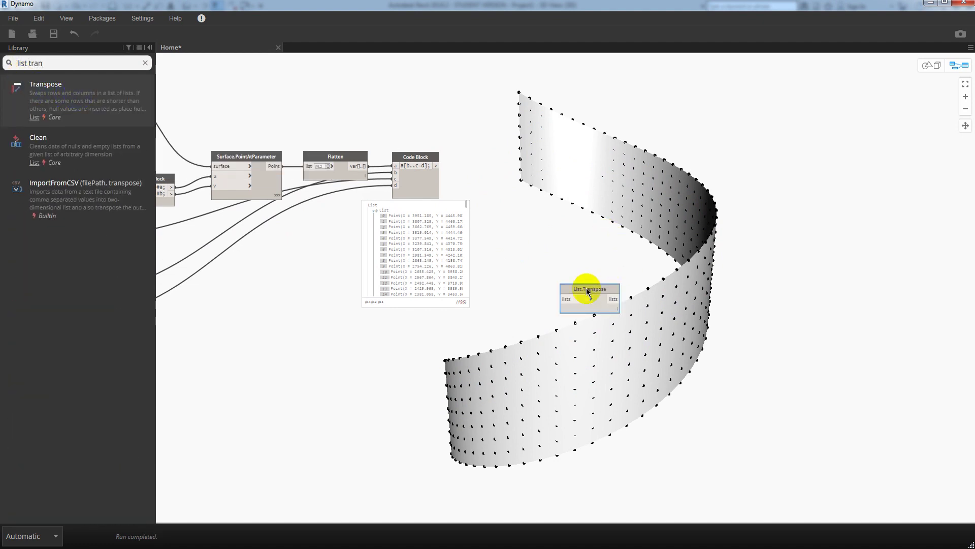
{"action": "mouse_move", "coordinate": [587, 292]}
{"action": "left_mouse_down"}
{"action": "mouse_move", "coordinate": [483, 160]}
{"action": "mouse_move", "coordinate": [460, 166]}
{"action": "mouse_move", "coordinate": [467, 156]}
{"action": "left_mouse_up"}
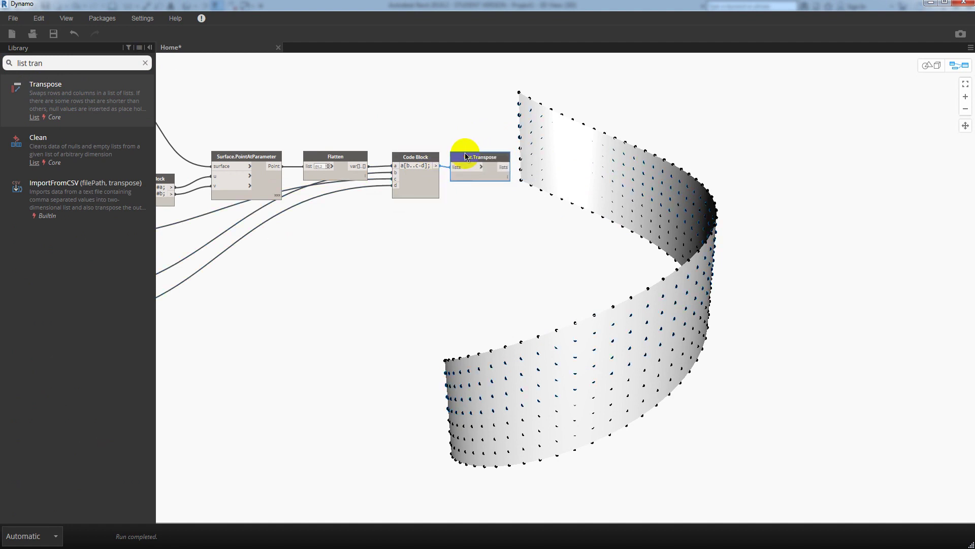
{"action": "scroll", "coordinate": [483, 212], "scroll_direction": "up", "scroll_amount": 2}
{"action": "scroll", "coordinate": [493, 211], "scroll_direction": "up", "scroll_amount": 2}
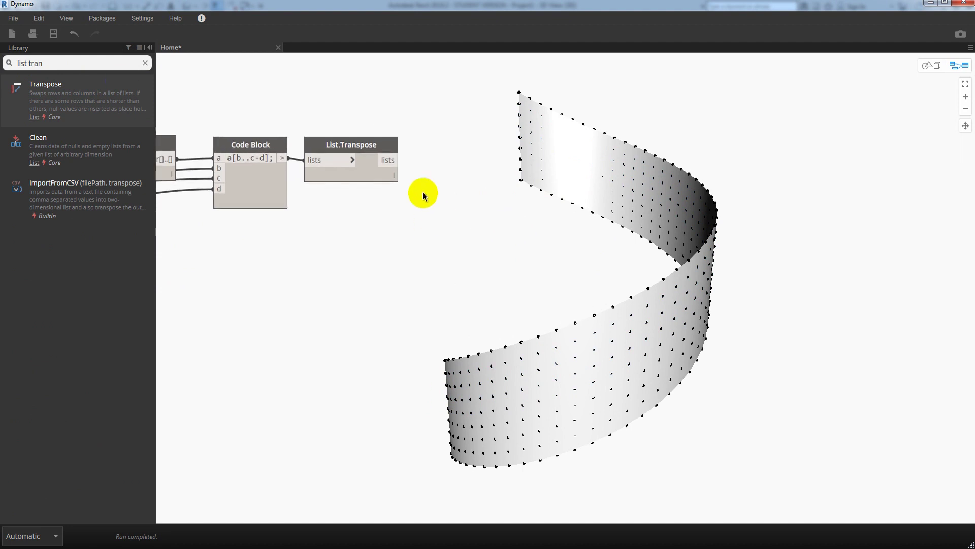
{"action": "left_click_drag", "start_coordinate": [93, 65], "coordinate": [2, 63]}
Add a Code Block beside List.Transpose with the expression a[1..b-2]
{"action": "type", "text": "code"}
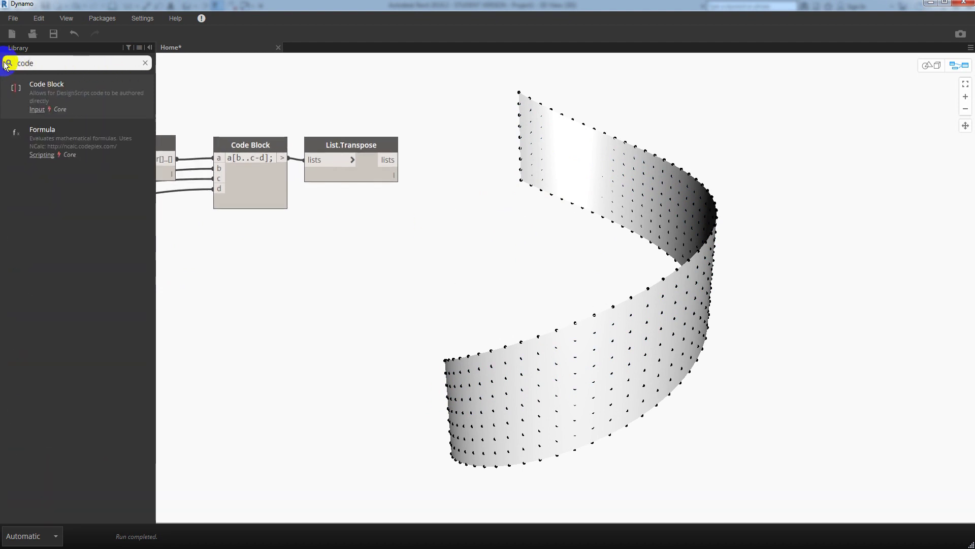
{"action": "mouse_move", "coordinate": [44, 98]}
{"action": "left_mouse_down"}
{"action": "mouse_move", "coordinate": [593, 291]}
{"action": "mouse_move", "coordinate": [464, 145]}
{"action": "left_mouse_up"}
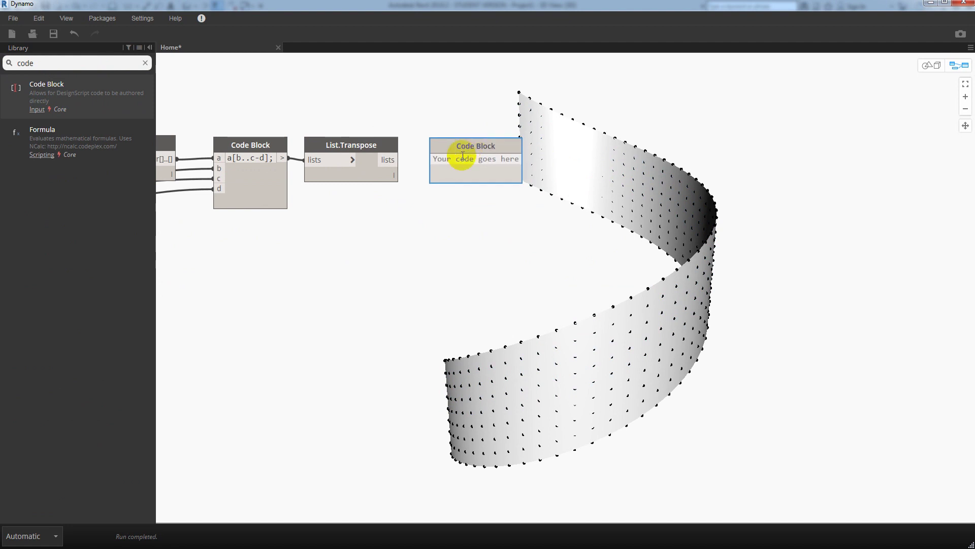
{"action": "left_click", "coordinate": [461, 159]}
{"action": "type", "text": "a["}
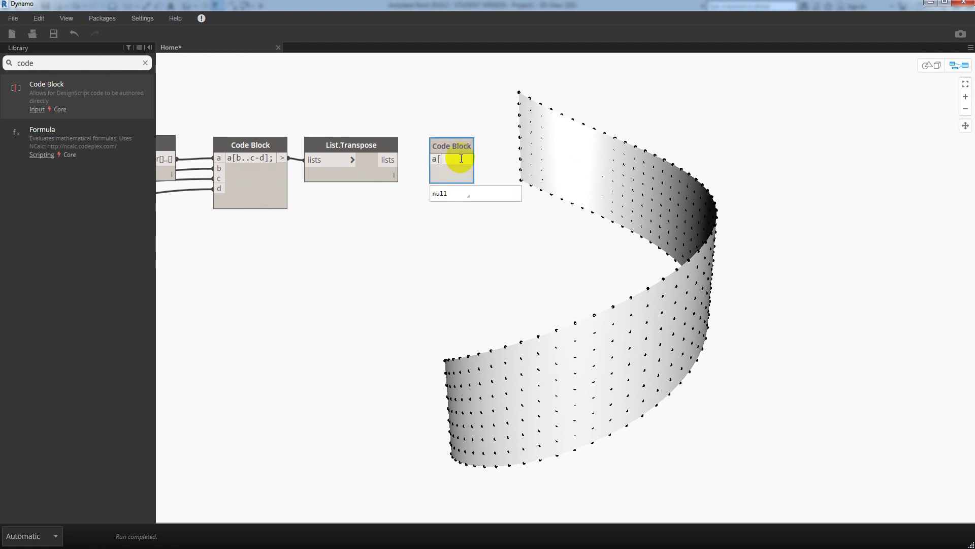
{"action": "type", "text": "1..b"}
{"action": "type", "text": "[2]"}
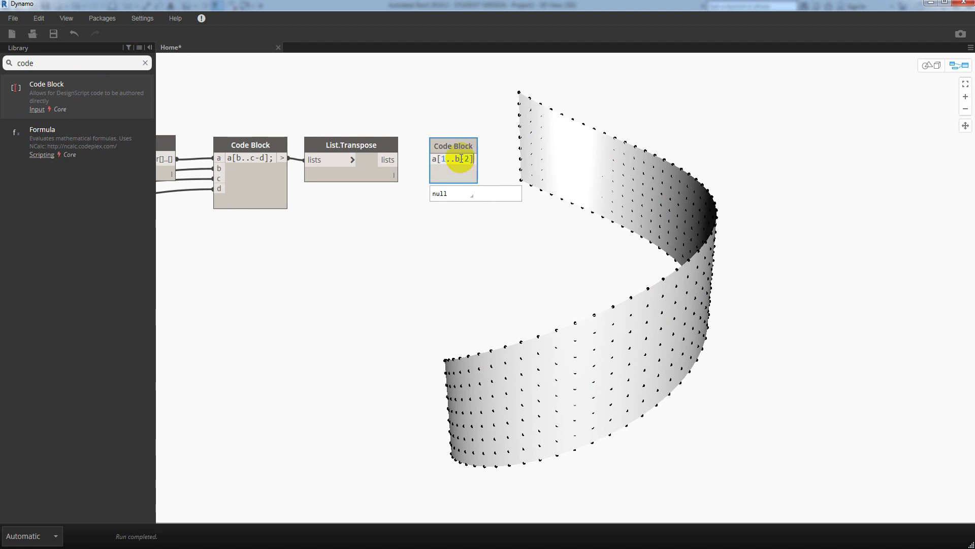
{"action": "left_click", "coordinate": [413, 110]}
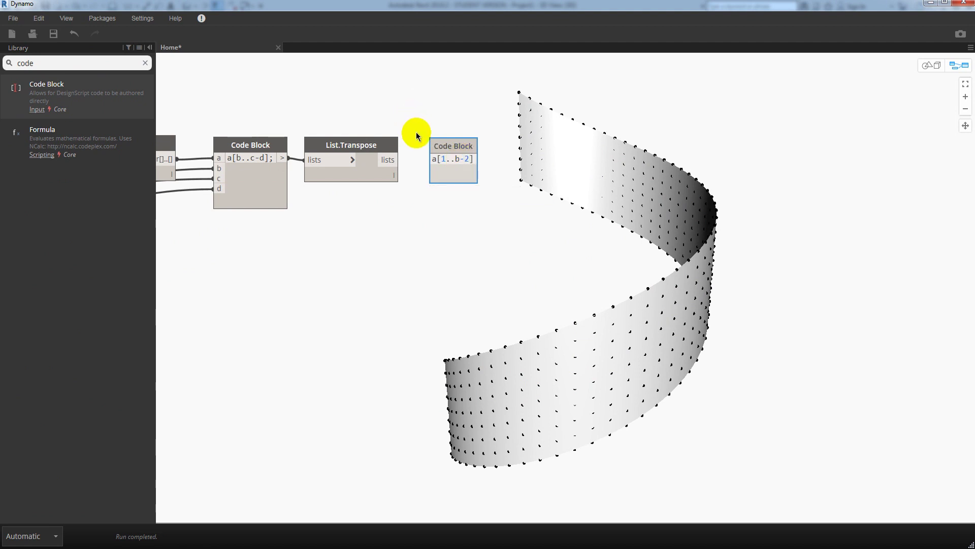
Wire List.Transpose into input a and the 49 slider into input b
{"action": "left_click", "coordinate": [388, 162]}
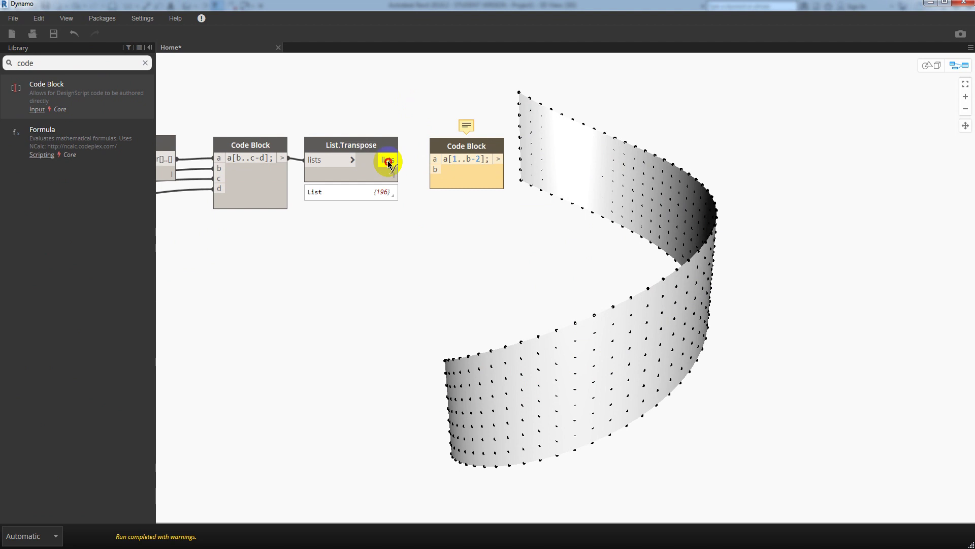
{"action": "left_click", "coordinate": [435, 160]}
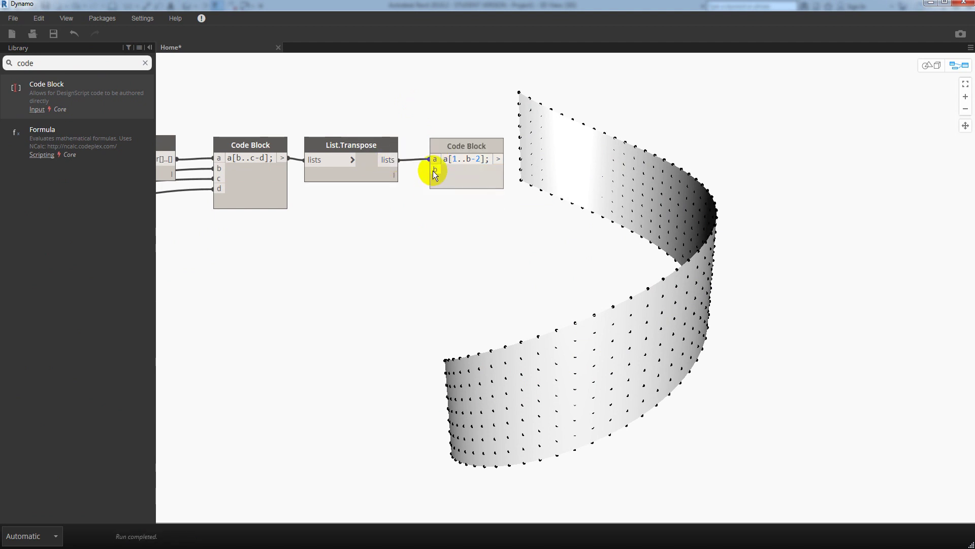
{"action": "left_click", "coordinate": [435, 170]}
{"action": "middle_click_drag", "start_coordinate": [501, 253], "coordinate": [932, 223]}
{"action": "scroll", "coordinate": [933, 224], "scroll_direction": "down", "scroll_amount": 2}
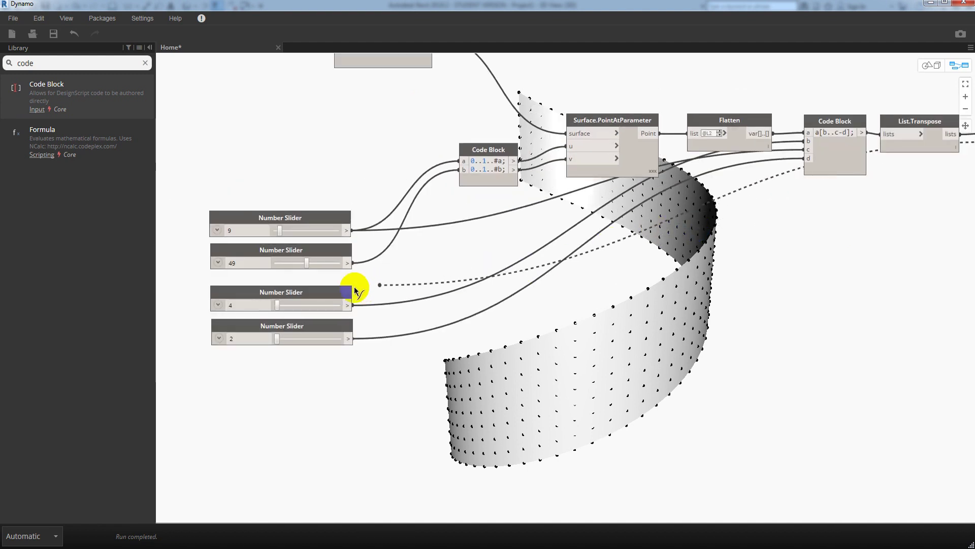
{"action": "left_click", "coordinate": [349, 262]}
Review the new Code Block's preview of 188 points in nested lists
{"action": "middle_click_drag", "start_coordinate": [751, 258], "coordinate": [189, 257]}
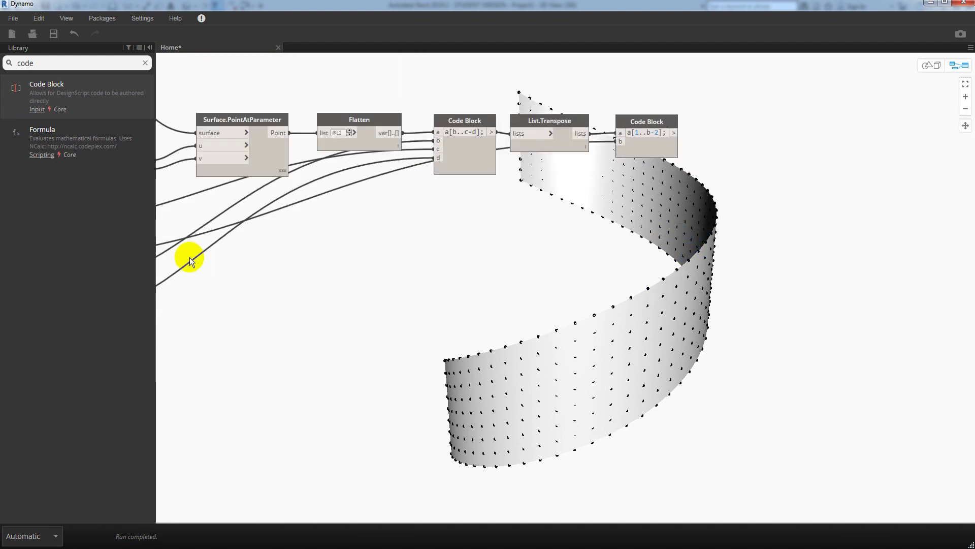
{"action": "scroll", "coordinate": [574, 182], "scroll_direction": "up", "scroll_amount": 2}
{"action": "middle_click_drag", "start_coordinate": [575, 182], "coordinate": [468, 180]}
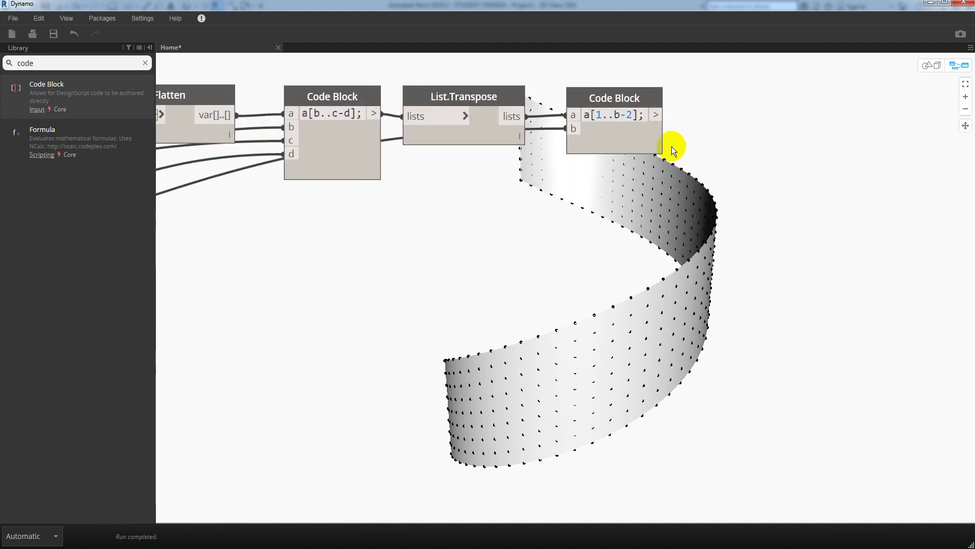
{"action": "left_click", "coordinate": [656, 163]}
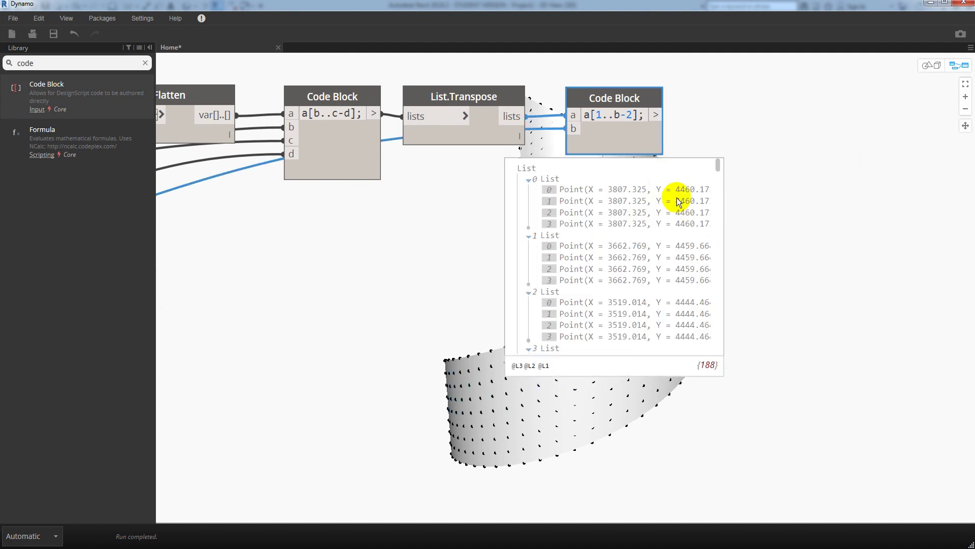
{"action": "middle_click_drag", "start_coordinate": [676, 201], "coordinate": [517, 182]}
{"action": "scroll", "coordinate": [438, 207], "scroll_direction": "down", "scroll_amount": 4}
{"action": "scroll", "coordinate": [458, 212], "scroll_direction": "down", "scroll_amount": 5}
{"action": "scroll", "coordinate": [458, 212], "scroll_direction": "down", "scroll_amount": 5}
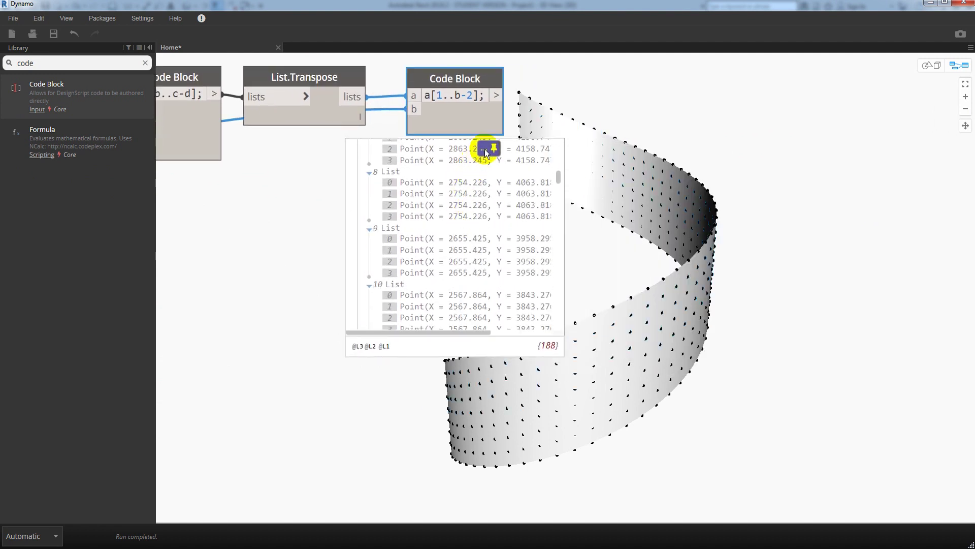
{"action": "middle_click_drag", "start_coordinate": [495, 206], "coordinate": [374, 253]}
{"action": "left_click", "coordinate": [11, 63]}
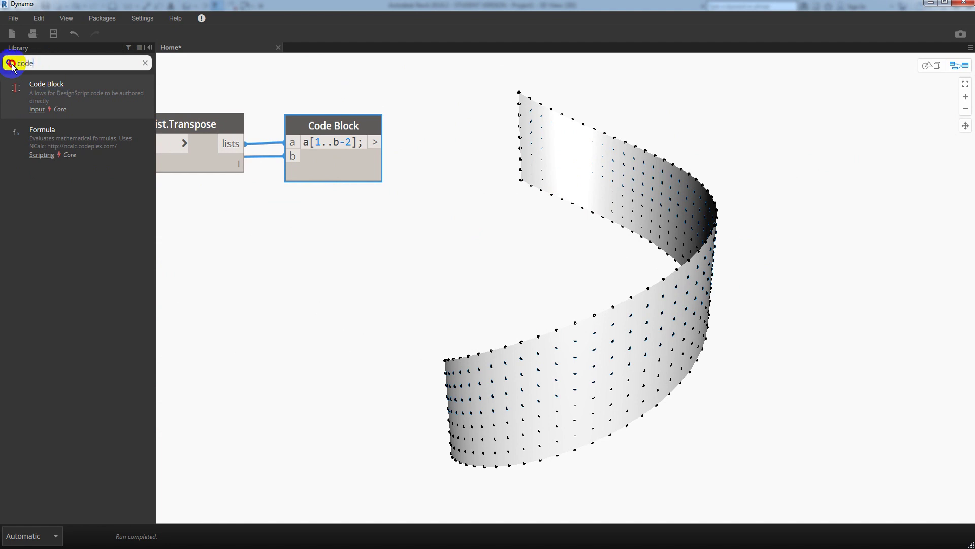
Add a Flatten node fed by the a[1..b-2] Code Block, giving one list of 188 points
{"action": "type", "text": "flat"}
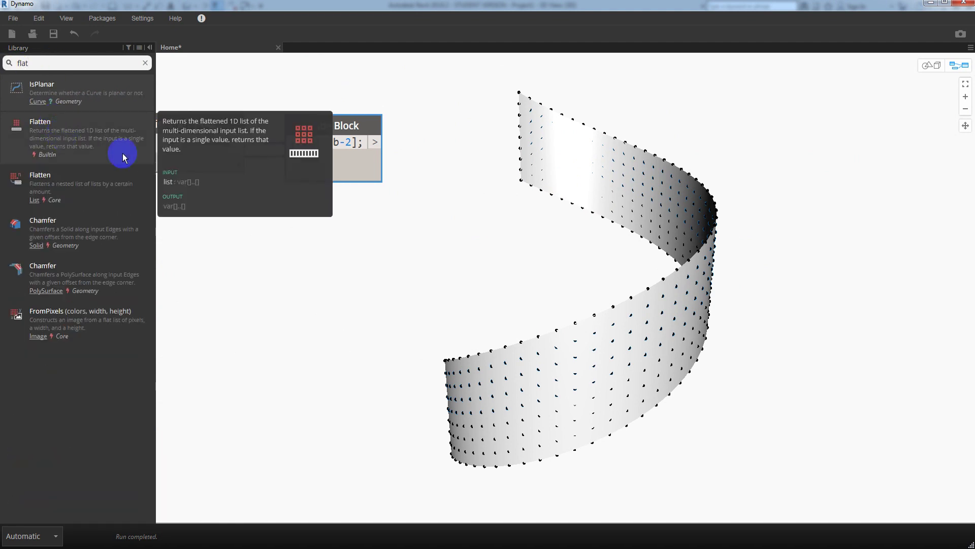
{"action": "left_click", "coordinate": [123, 154]}
{"action": "left_click_drag", "start_coordinate": [579, 290], "coordinate": [449, 127]}
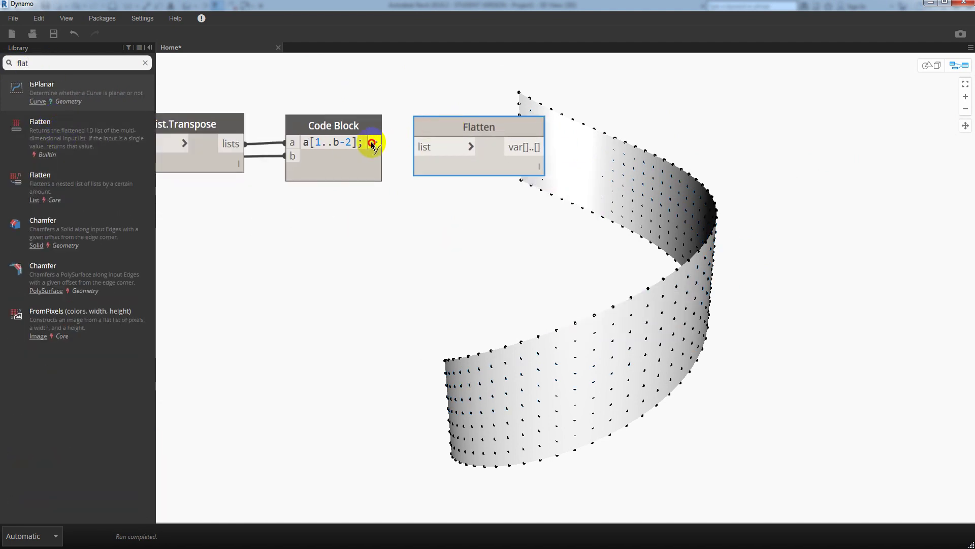
{"action": "left_click_drag", "start_coordinate": [372, 145], "coordinate": [445, 147]}
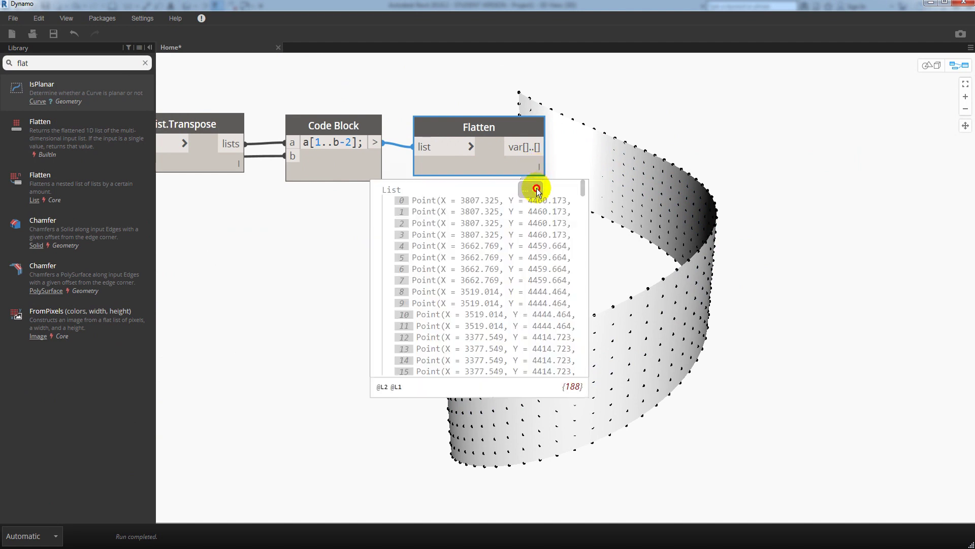
{"action": "left_click", "coordinate": [537, 190]}
{"action": "scroll", "coordinate": [532, 246], "scroll_direction": "down", "scroll_amount": 6}
{"action": "left_click", "coordinate": [536, 190]}
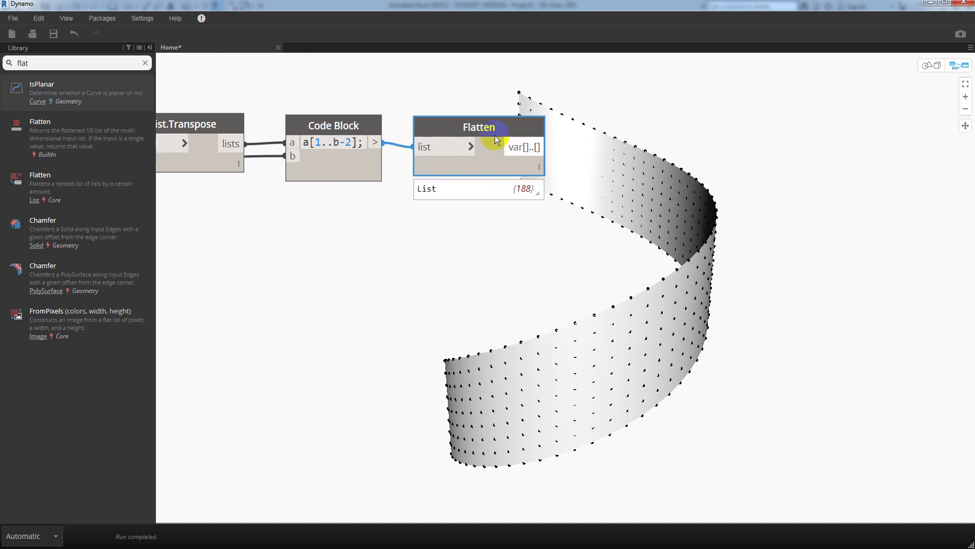
{"action": "left_click_drag", "start_coordinate": [492, 130], "coordinate": [496, 127]}
{"action": "left_click", "coordinate": [497, 221]}
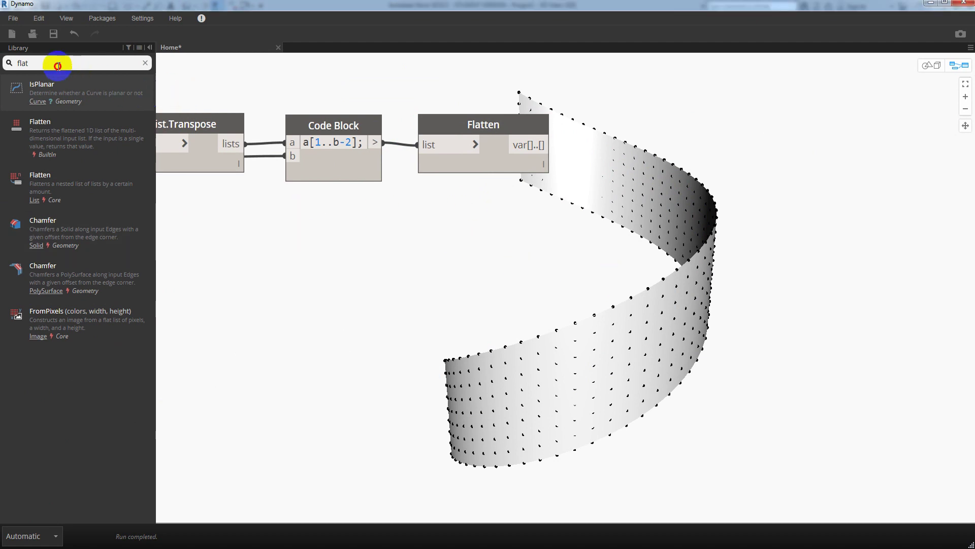
{"action": "left_click_drag", "start_coordinate": [59, 63], "coordinate": [2, 64]}
Add a List.Chop node and a Number Slider set to 15
{"action": "type", "text": "list"}
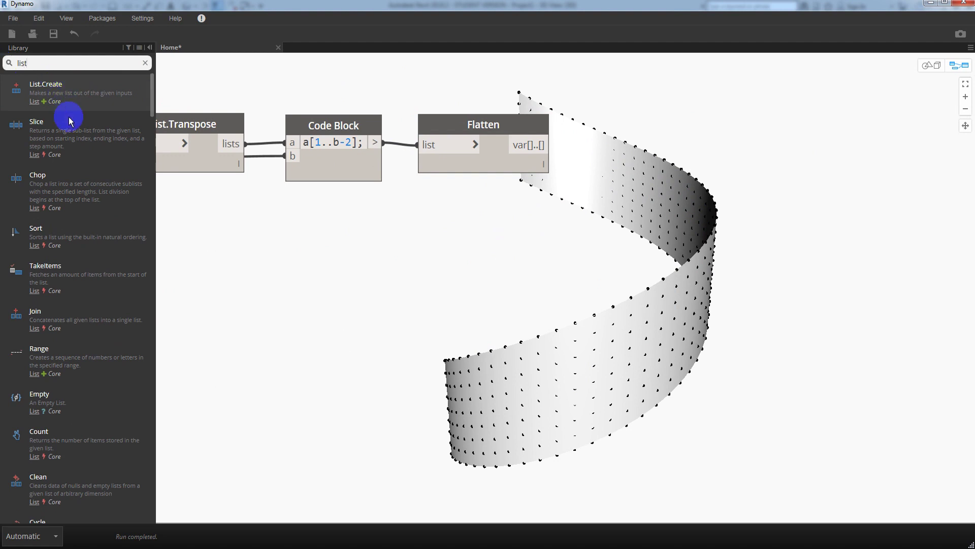
{"action": "left_click", "coordinate": [41, 175]}
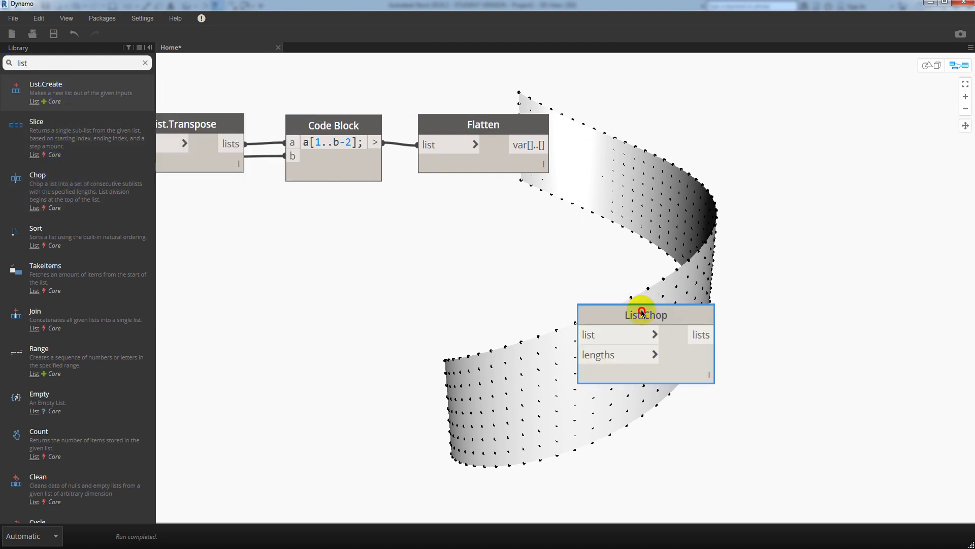
{"action": "left_click_drag", "start_coordinate": [643, 308], "coordinate": [649, 116]}
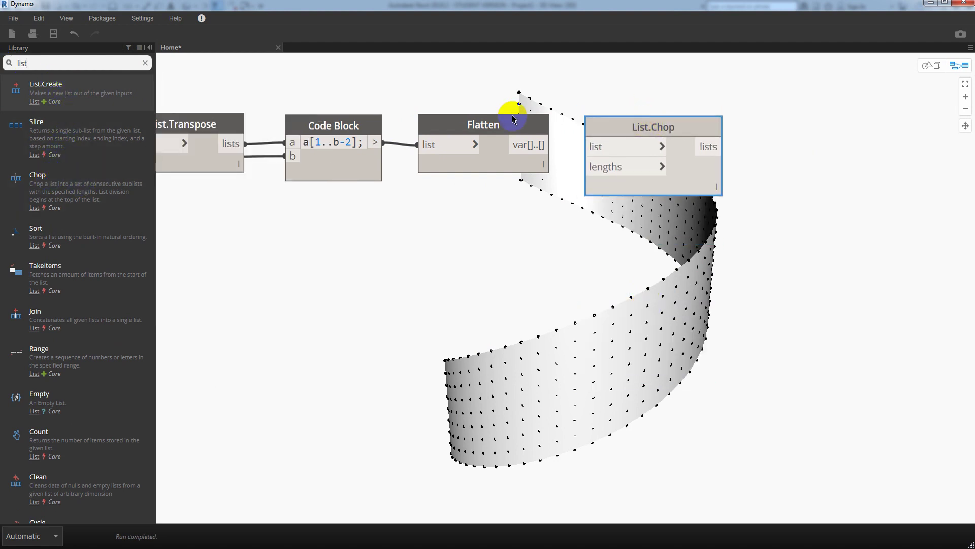
{"action": "left_click", "coordinate": [7, 63]}
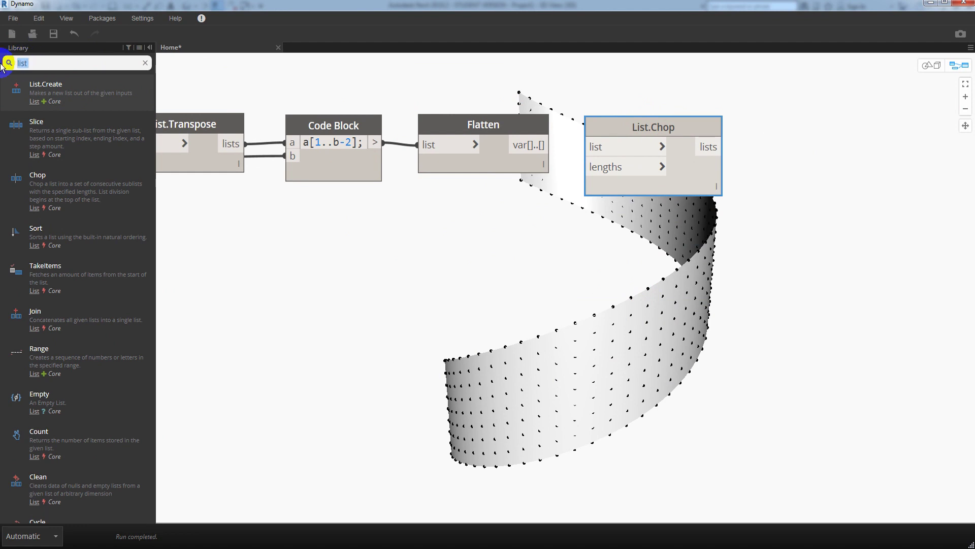
{"action": "type", "text": "number"}
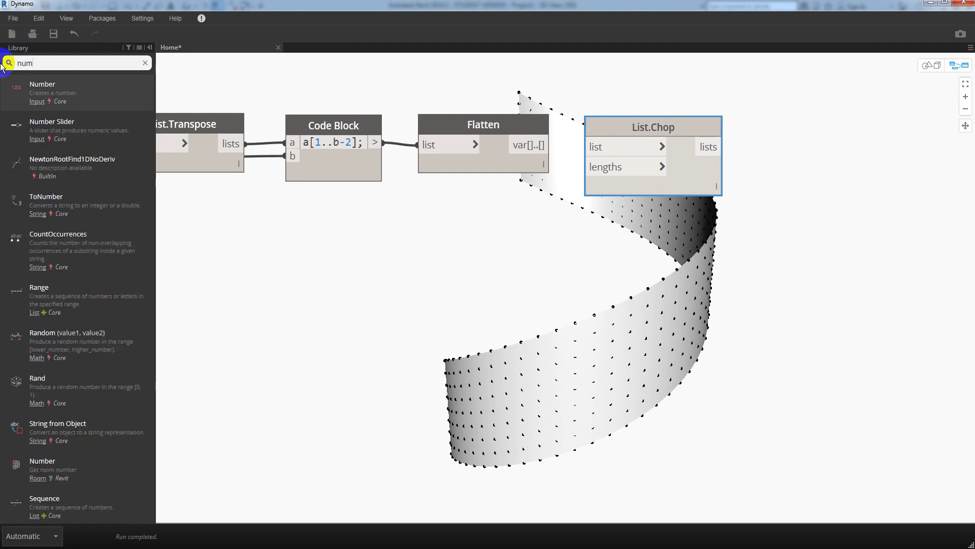
{"action": "left_click", "coordinate": [86, 131]}
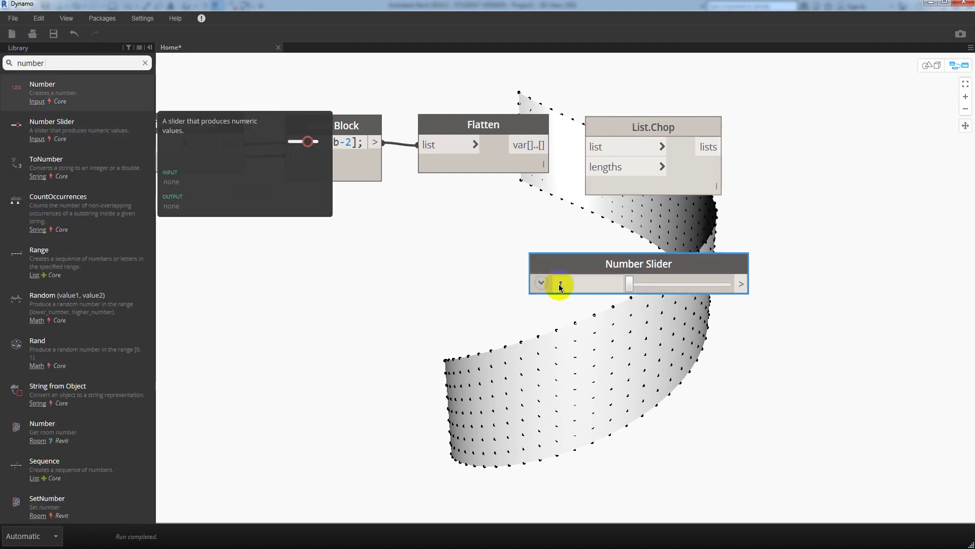
{"action": "mouse_move", "coordinate": [615, 261]}
{"action": "left_mouse_down"}
{"action": "mouse_move", "coordinate": [395, 205]}
{"action": "mouse_move", "coordinate": [412, 206]}
{"action": "left_mouse_up"}
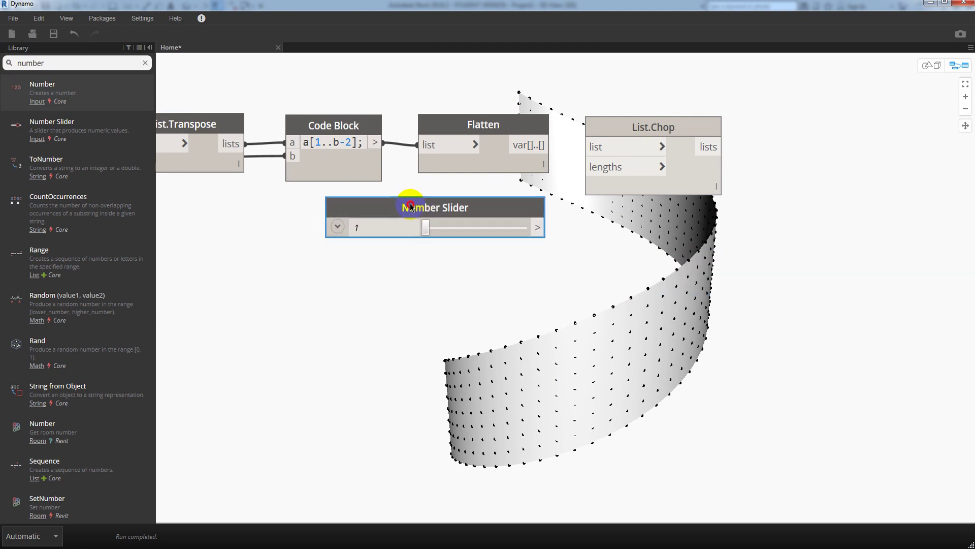
{"action": "left_click", "coordinate": [374, 229]}
{"action": "type", "text": "5"}
{"action": "key", "text": "Return"}
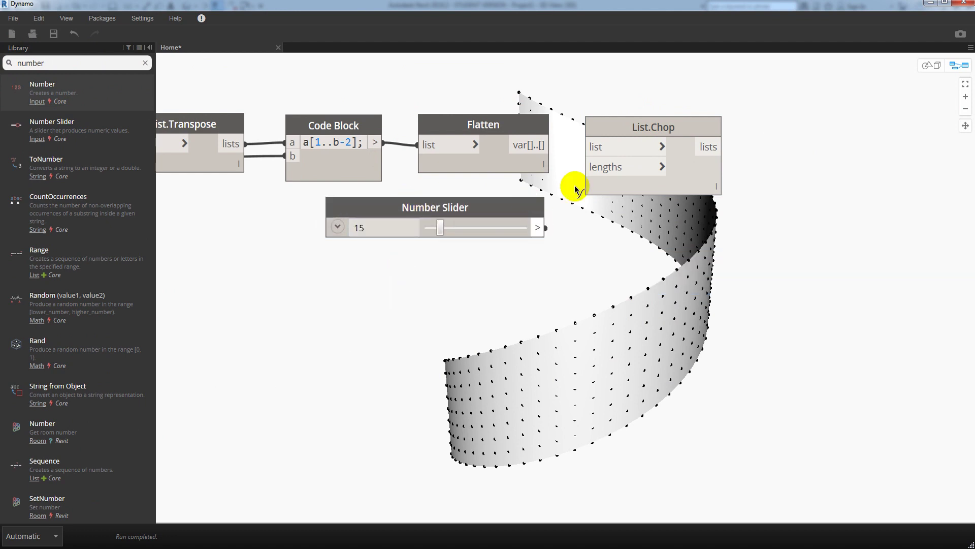
Wire the 15 slider into the chop lengths and Flatten's output into its list input
{"action": "mouse_move", "coordinate": [538, 228]}
{"action": "left_mouse_down"}
{"action": "mouse_move", "coordinate": [587, 166]}
{"action": "mouse_move", "coordinate": [589, 147]}
{"action": "left_mouse_up"}
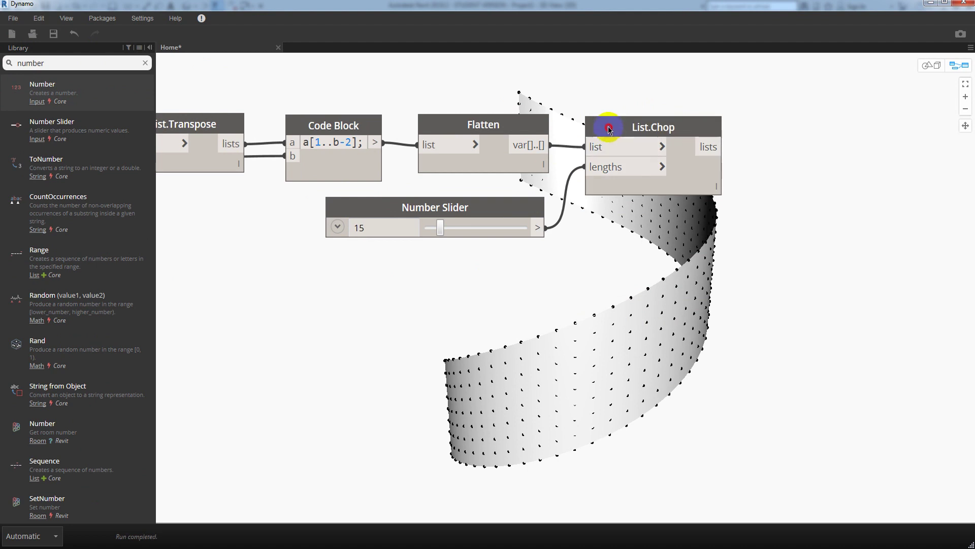
{"action": "left_click", "coordinate": [602, 124]}
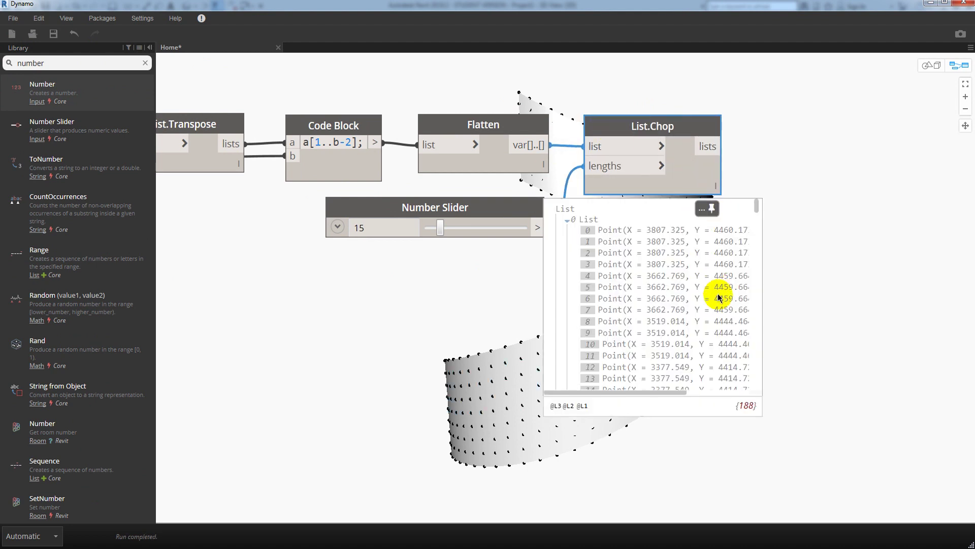
{"action": "scroll", "coordinate": [711, 297], "scroll_direction": "down", "scroll_amount": 3}
{"action": "scroll", "coordinate": [660, 285], "scroll_direction": "down", "scroll_amount": 2}
{"action": "scroll", "coordinate": [593, 254], "scroll_direction": "down", "scroll_amount": 1}
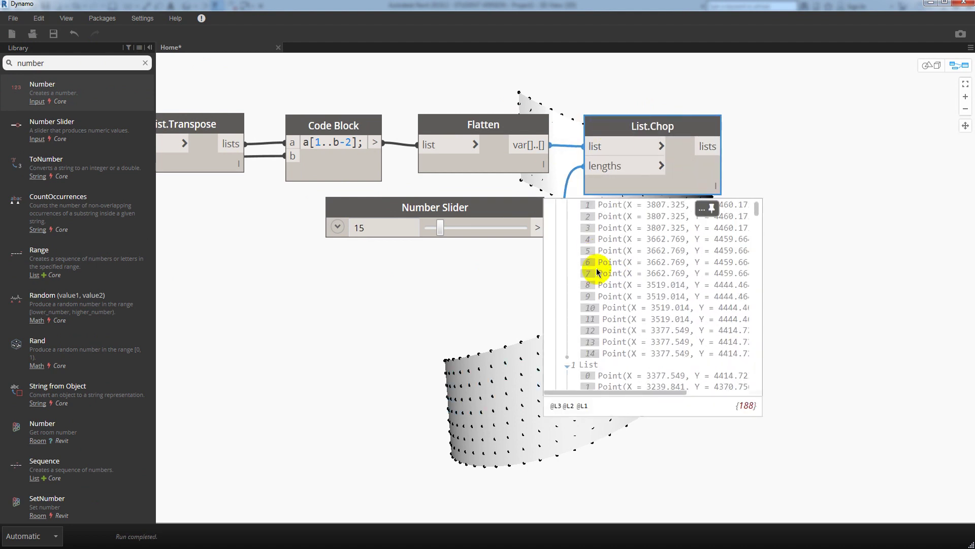
{"action": "scroll", "coordinate": [593, 282], "scroll_direction": "down", "scroll_amount": 2}
{"action": "scroll", "coordinate": [595, 300], "scroll_direction": "down", "scroll_amount": 2}
{"action": "scroll", "coordinate": [595, 301], "scroll_direction": "down", "scroll_amount": 1}
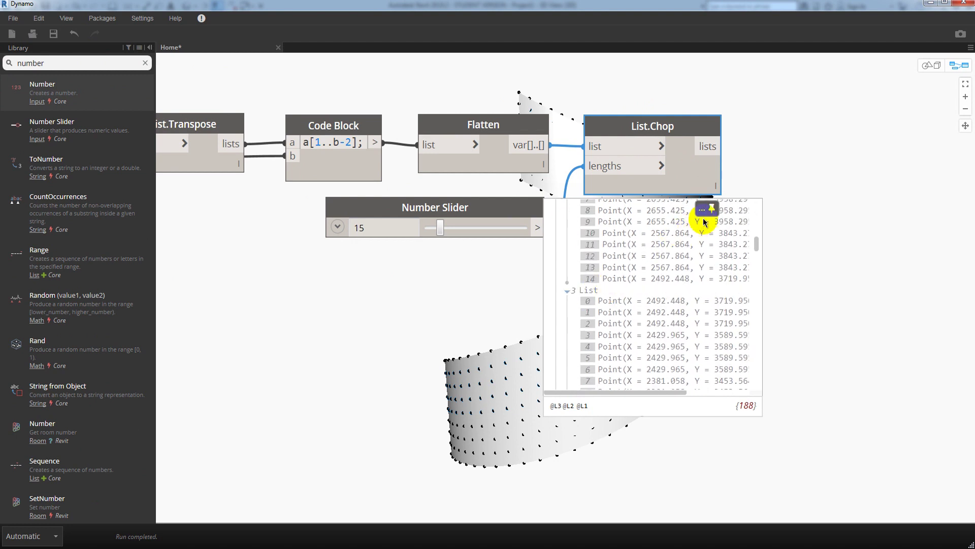
{"action": "middle_click_drag", "start_coordinate": [798, 212], "coordinate": [437, 210]}
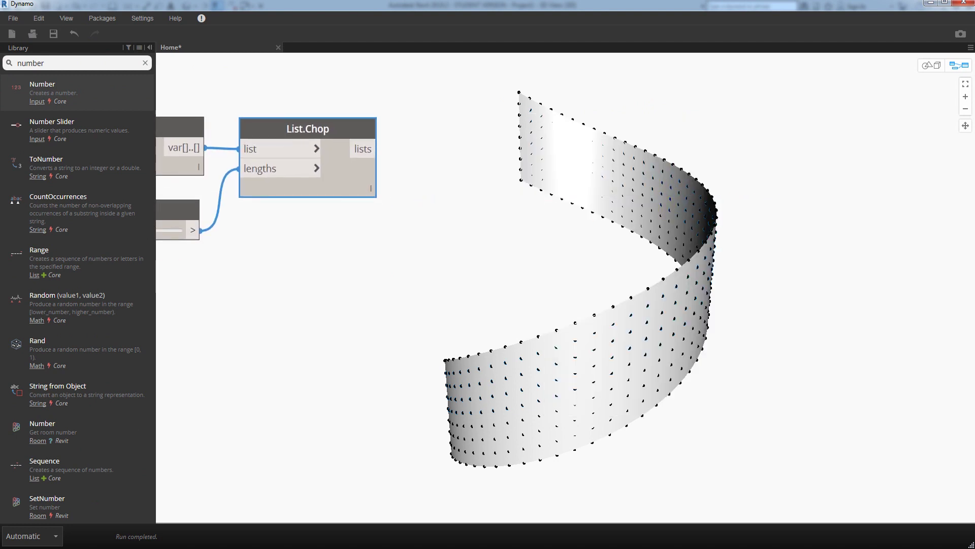
{"action": "left_click_drag", "start_coordinate": [65, 63], "coordinate": [3, 71]}
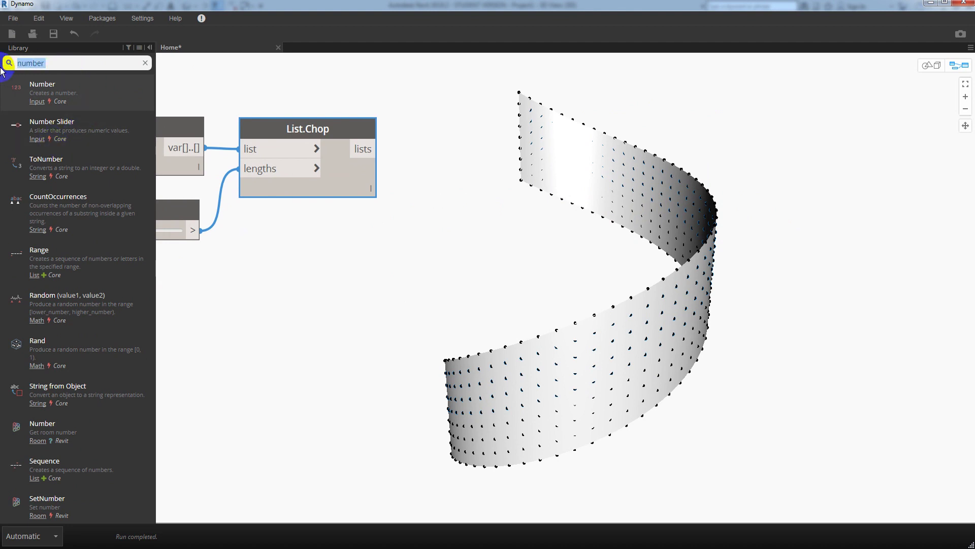
{"action": "type", "text": "shuf"}
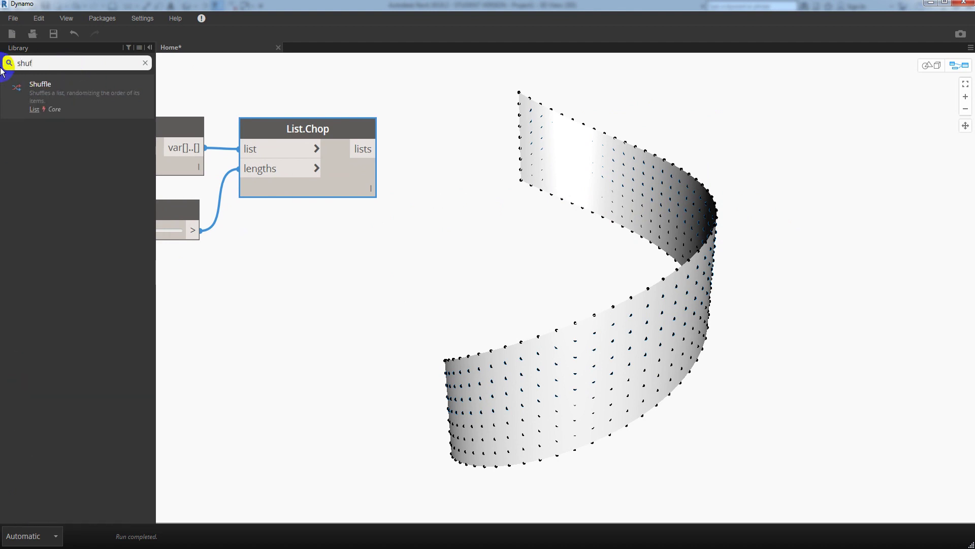
{"action": "left_click", "coordinate": [56, 92]}
{"action": "left_click_drag", "start_coordinate": [594, 282], "coordinate": [490, 189]}
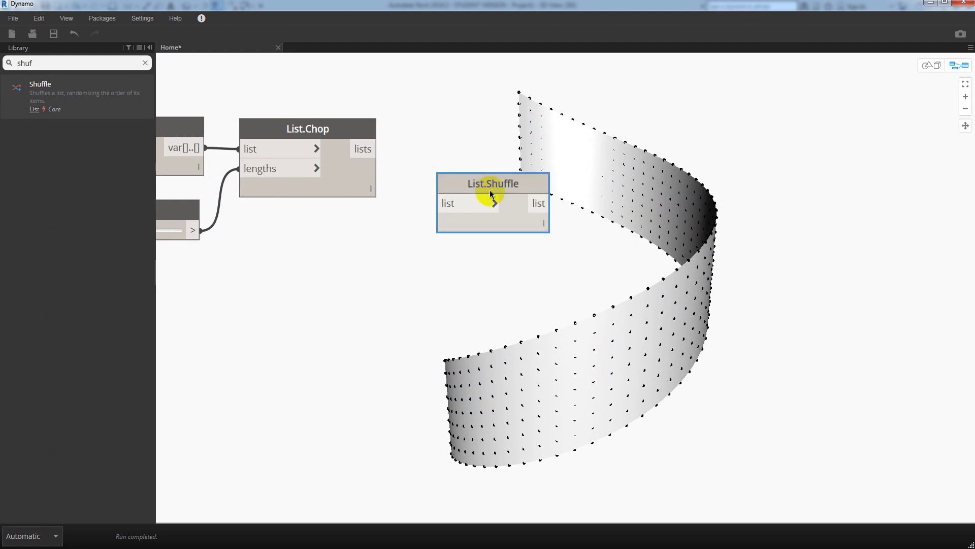
{"action": "left_click", "coordinate": [495, 204]}
{"action": "left_click", "coordinate": [516, 207]}
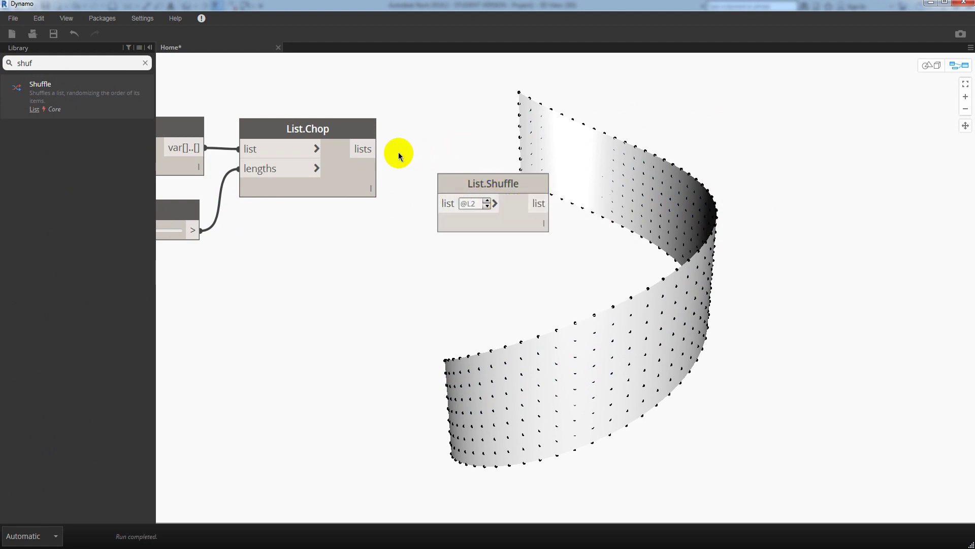
{"action": "mouse_move", "coordinate": [378, 149]}
{"action": "left_mouse_down"}
{"action": "mouse_move", "coordinate": [452, 202]}
{"action": "mouse_move", "coordinate": [425, 125]}
{"action": "left_mouse_up"}
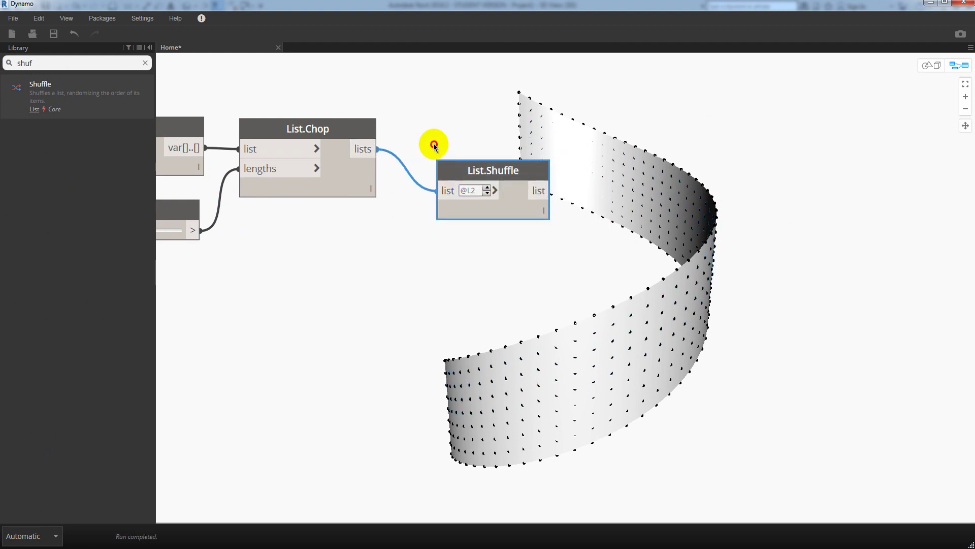
{"action": "left_click", "coordinate": [457, 222]}
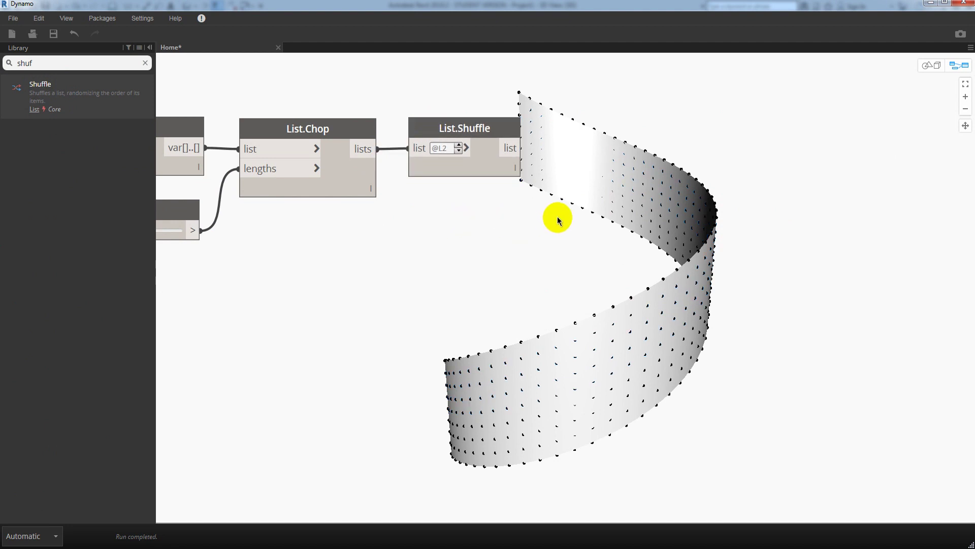
{"action": "middle_click_drag", "start_coordinate": [555, 217], "coordinate": [477, 209]}
Add a Count node right of List.Shuffle and wire the shuffled lists into it
{"action": "left_click_drag", "start_coordinate": [53, 59], "coordinate": [2, 66]}
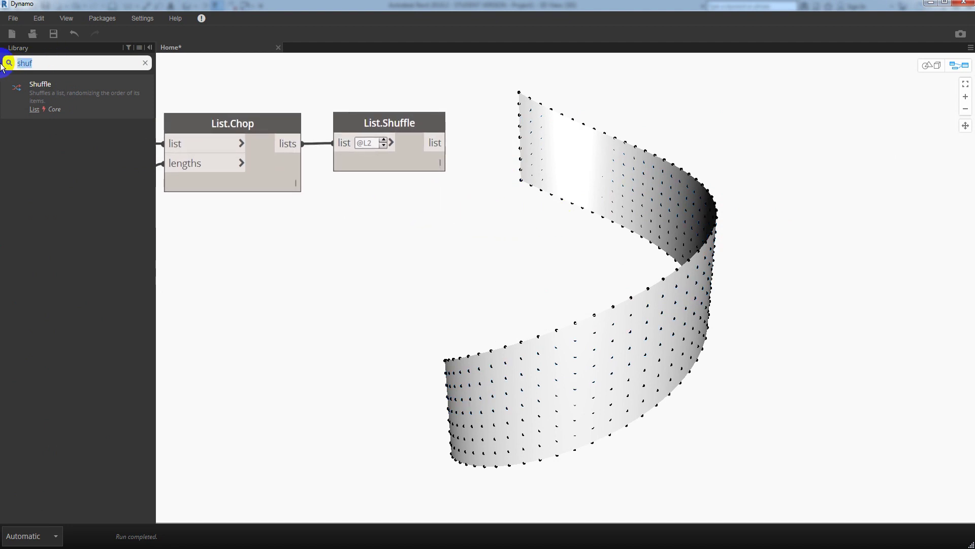
{"action": "type", "text": "count"}
{"action": "key", "text": "Return"}
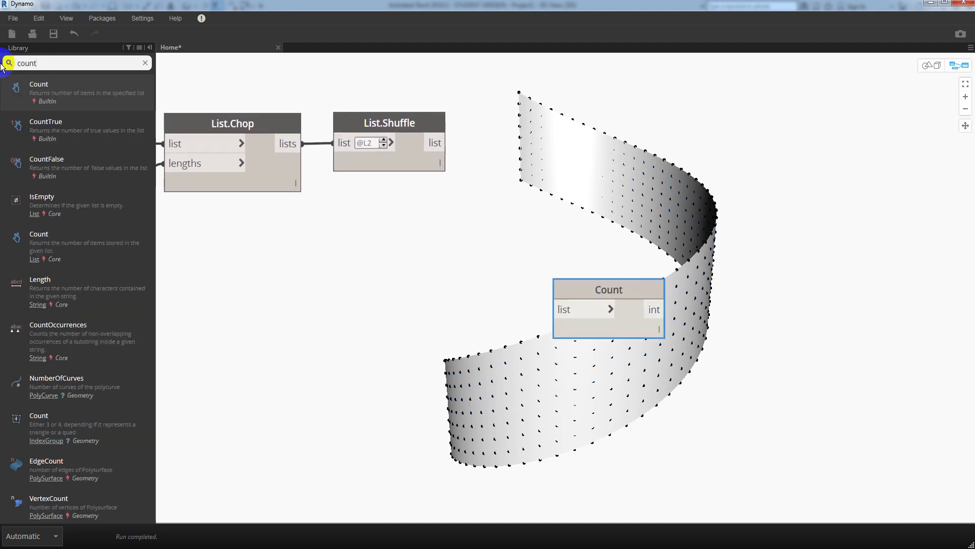
{"action": "left_click_drag", "start_coordinate": [575, 276], "coordinate": [527, 191]}
{"action": "left_click_drag", "start_coordinate": [521, 147], "coordinate": [517, 120]}
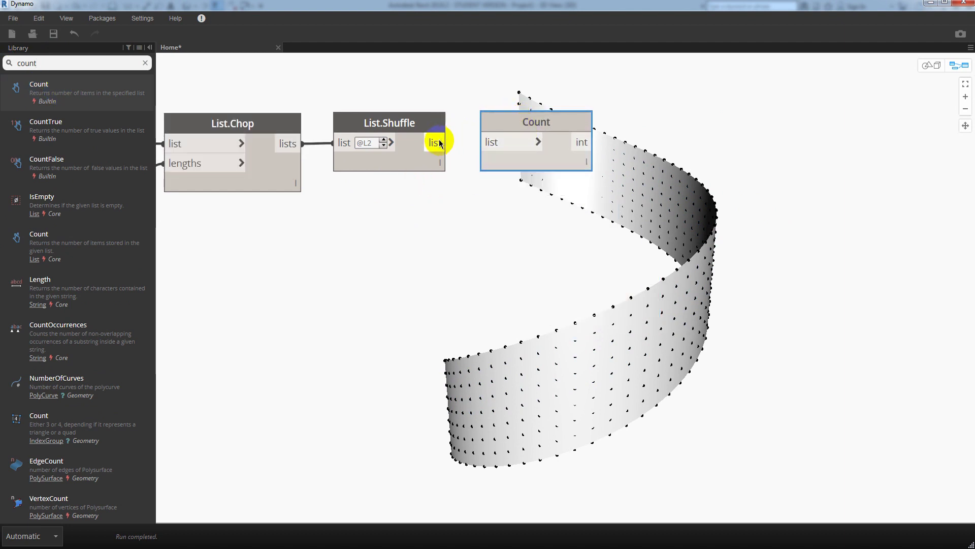
{"action": "left_click_drag", "start_coordinate": [437, 143], "coordinate": [492, 142]}
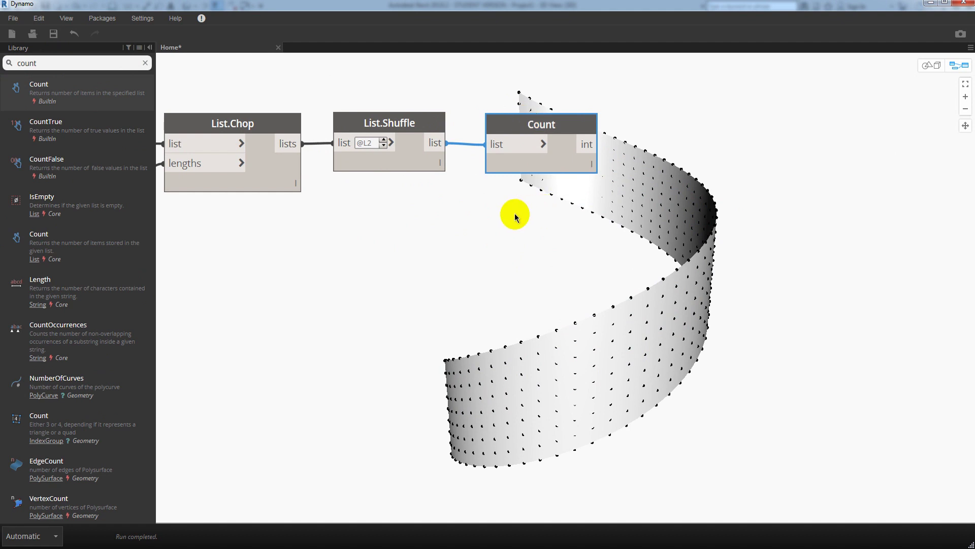
Add a Flatten node below Count and feed it List.Shuffle's output
{"action": "left_click_drag", "start_coordinate": [56, 63], "coordinate": [2, 64]}
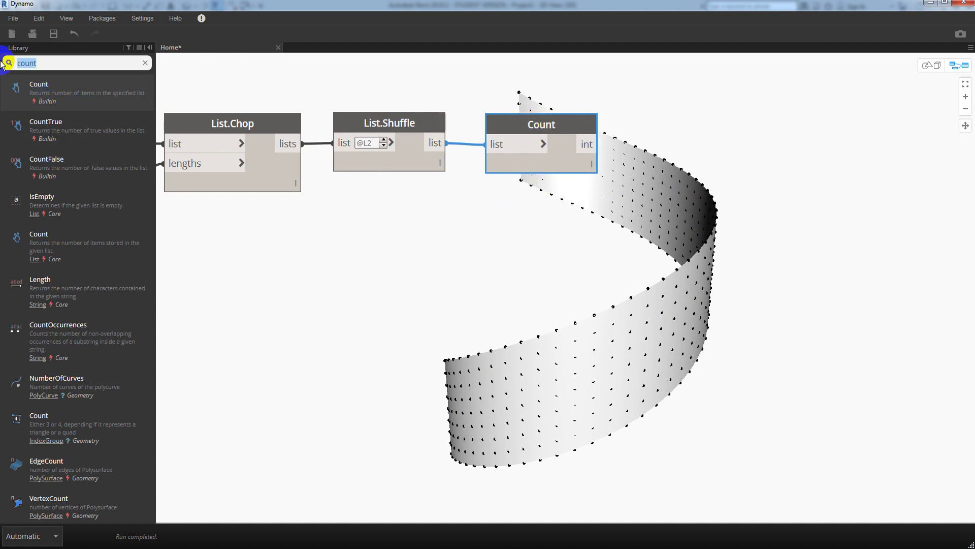
{"action": "type", "text": "fla"}
{"action": "left_click", "coordinate": [43, 127]}
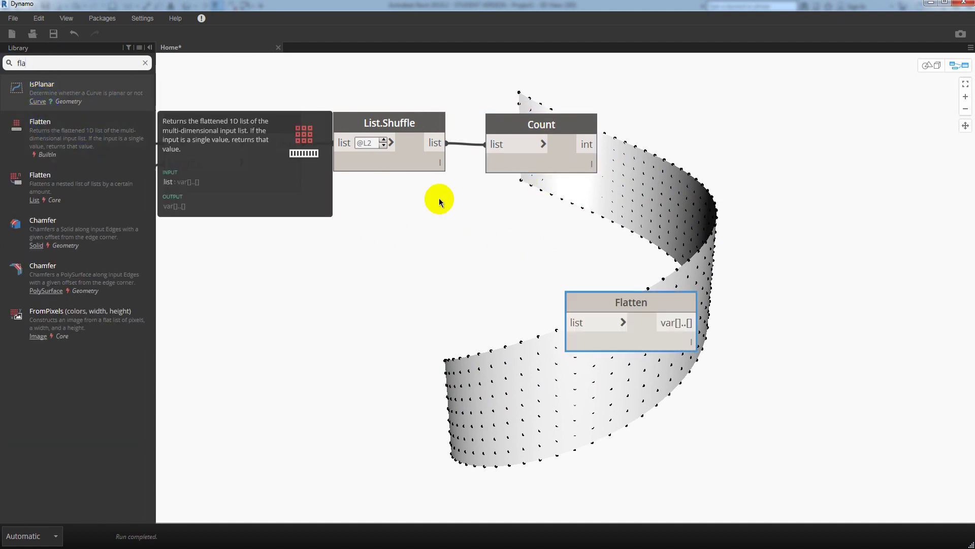
{"action": "left_click_drag", "start_coordinate": [602, 296], "coordinate": [522, 190]}
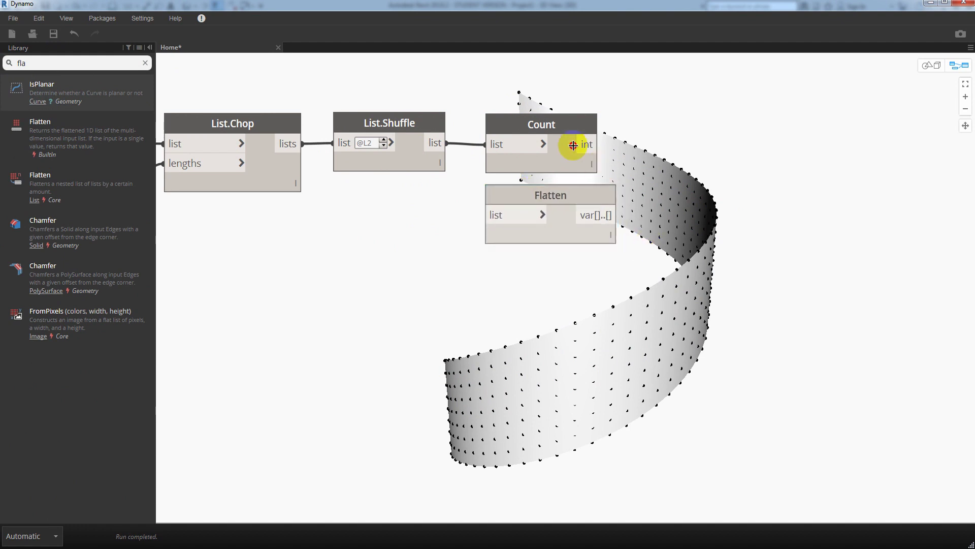
{"action": "left_click_drag", "start_coordinate": [555, 127], "coordinate": [556, 102]}
{"action": "left_click_drag", "start_coordinate": [448, 143], "coordinate": [498, 181]}
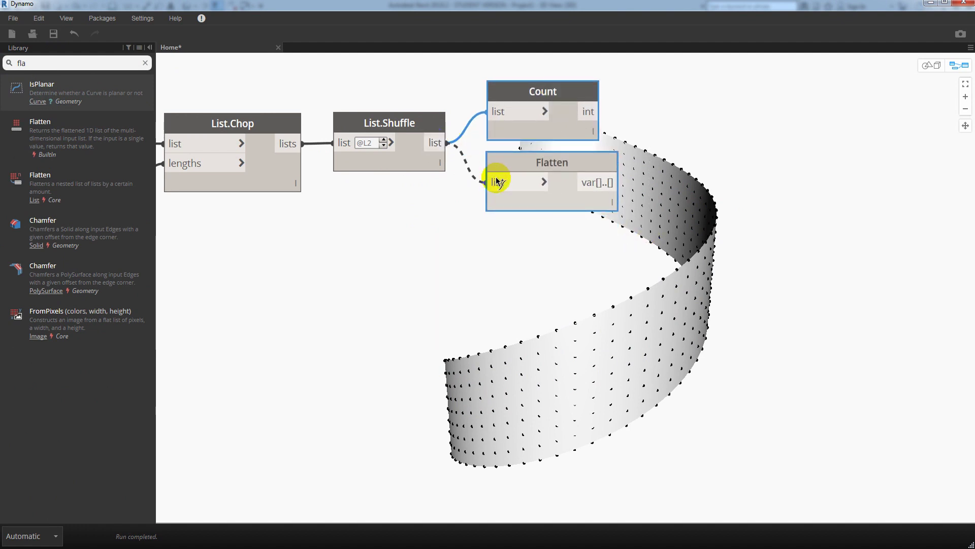
{"action": "left_click", "coordinate": [498, 182]}
{"action": "middle_click_drag", "start_coordinate": [459, 203], "coordinate": [411, 248]}
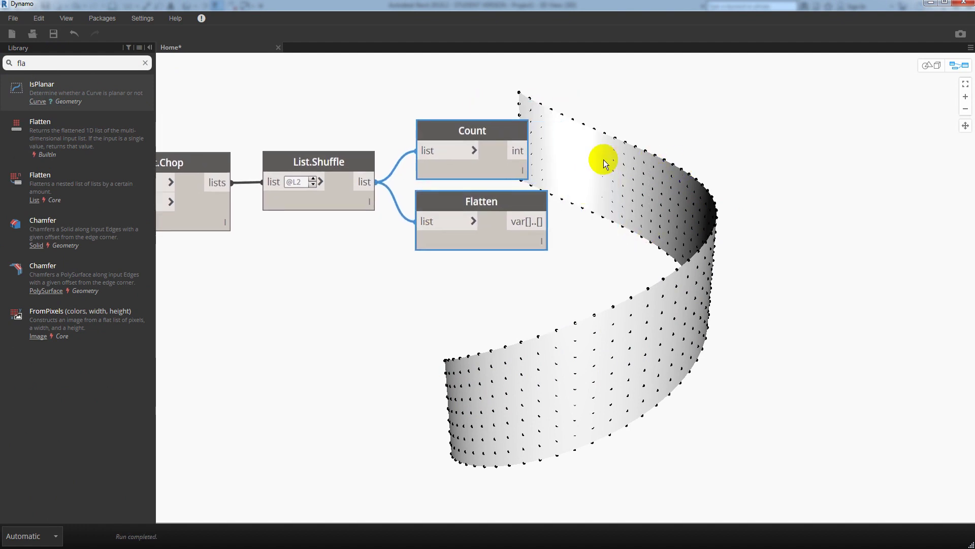
{"action": "middle_click_drag", "start_coordinate": [603, 159], "coordinate": [564, 161]}
{"action": "left_click", "coordinate": [4, 63]}
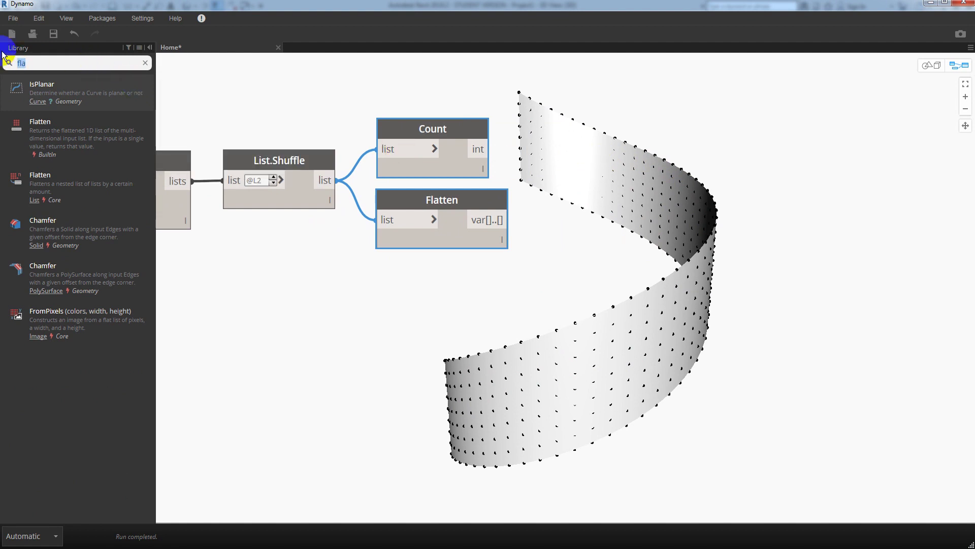
{"action": "type", "text": "cycl"}
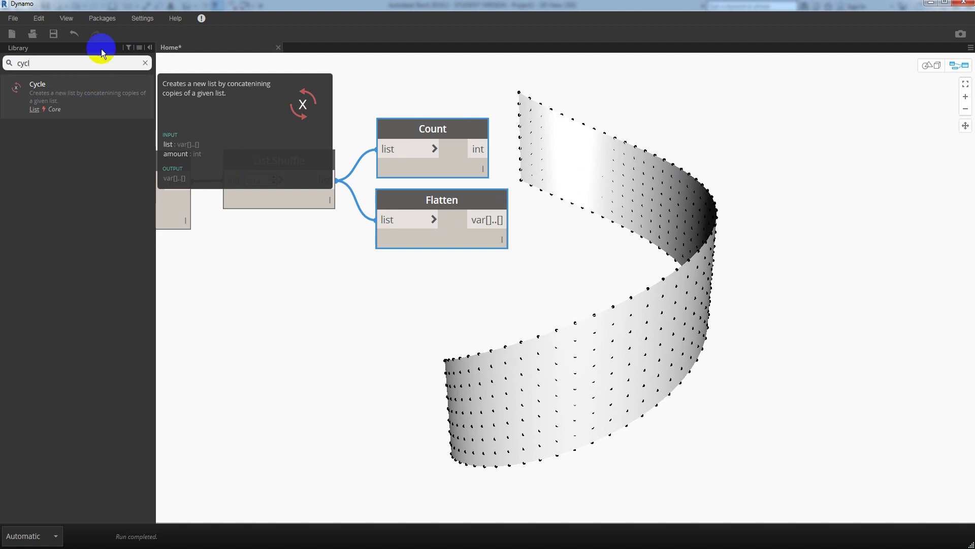
Clear the library search and inspect Flatten's preview of 188 shuffled points
{"action": "left_click", "coordinate": [81, 69]}
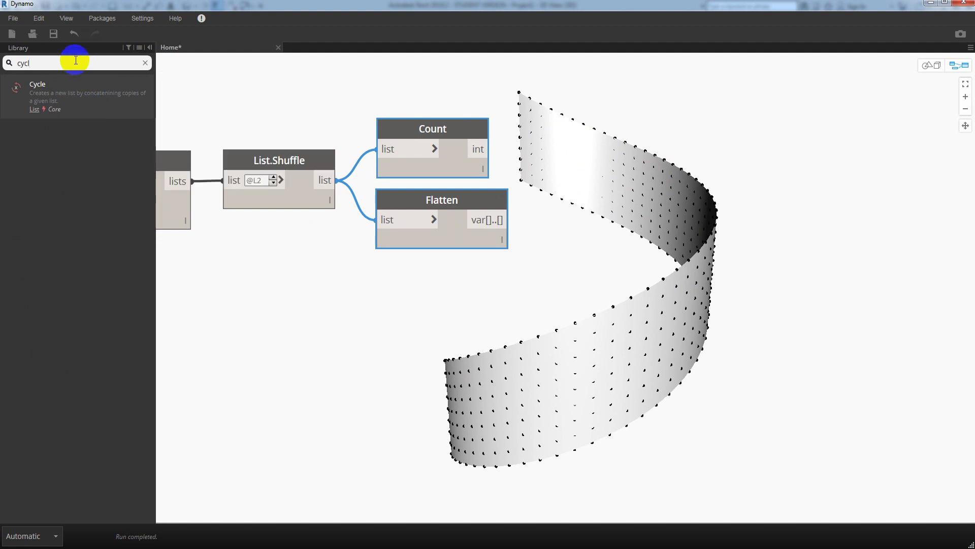
{"action": "double_click", "coordinate": [76, 60]}
{"action": "key", "text": "BackSpace"}
{"action": "left_click", "coordinate": [406, 339]}
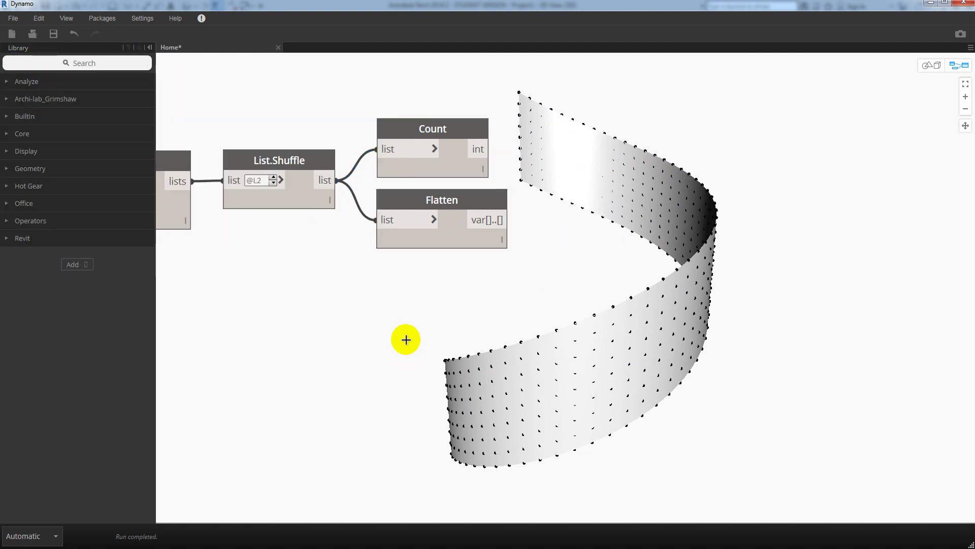
{"action": "left_click", "coordinate": [504, 242]}
{"action": "scroll", "coordinate": [444, 370], "scroll_direction": "down", "scroll_amount": 3}
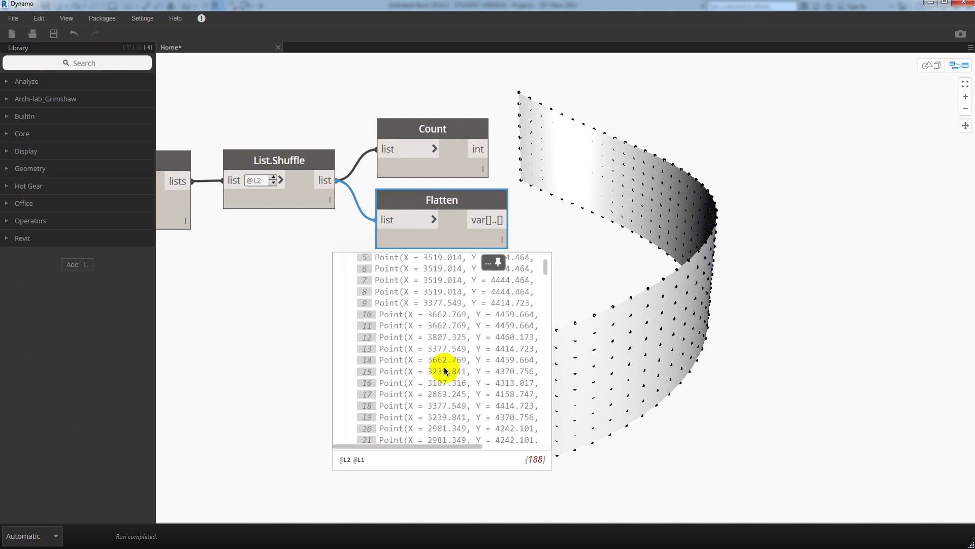
{"action": "scroll", "coordinate": [444, 369], "scroll_direction": "down", "scroll_amount": 5}
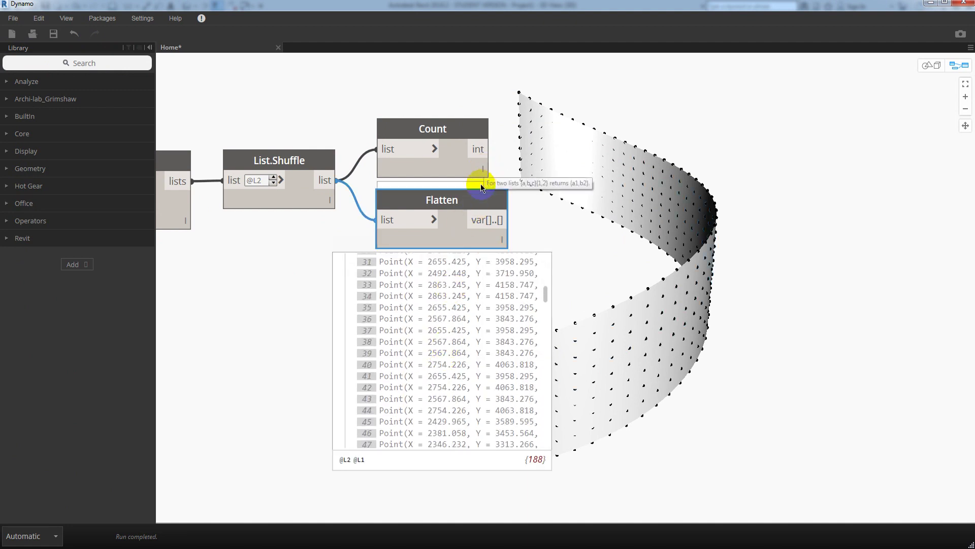
{"action": "mouse_move", "coordinate": [478, 192]}
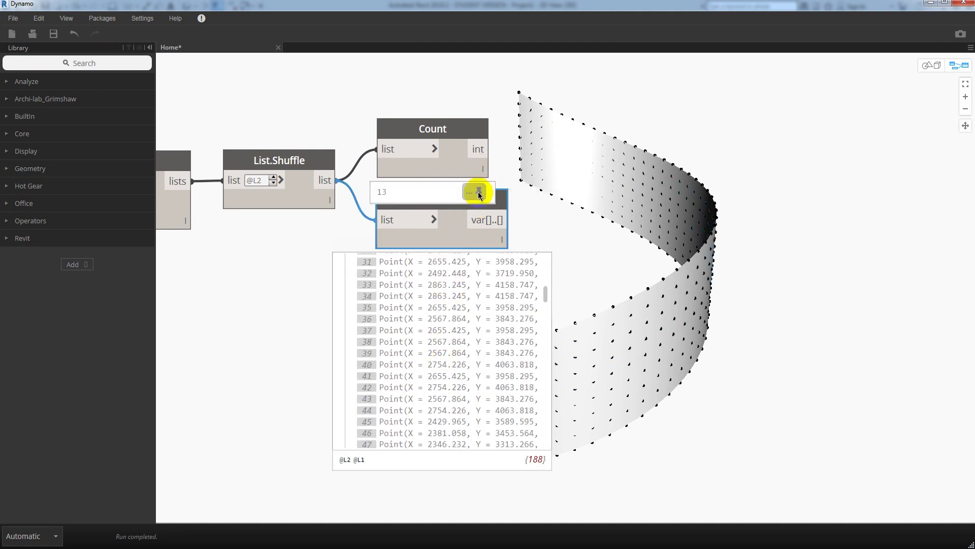
Move the Flatten node slightly lower below Count and zoom out over the graph
{"action": "left_click_drag", "start_coordinate": [499, 199], "coordinate": [497, 223]}
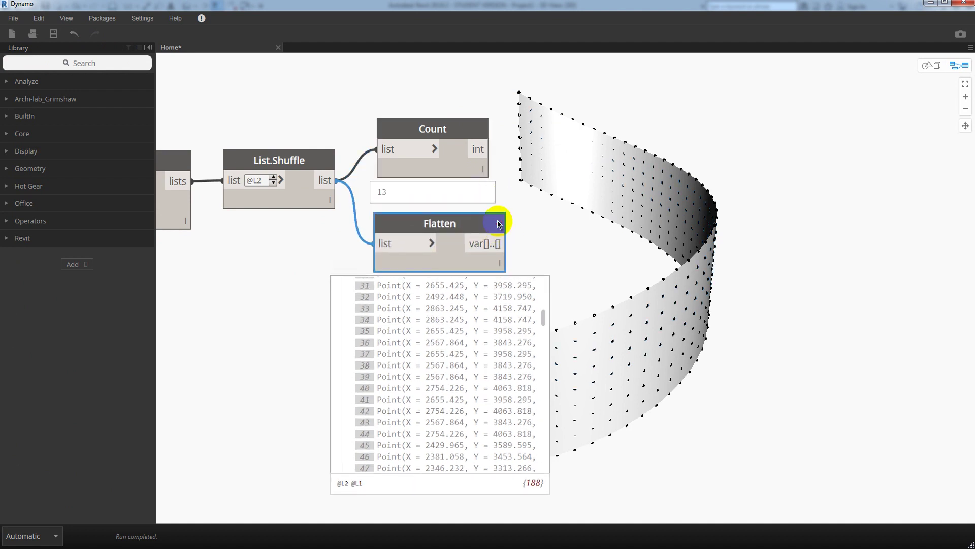
{"action": "left_click", "coordinate": [566, 231]}
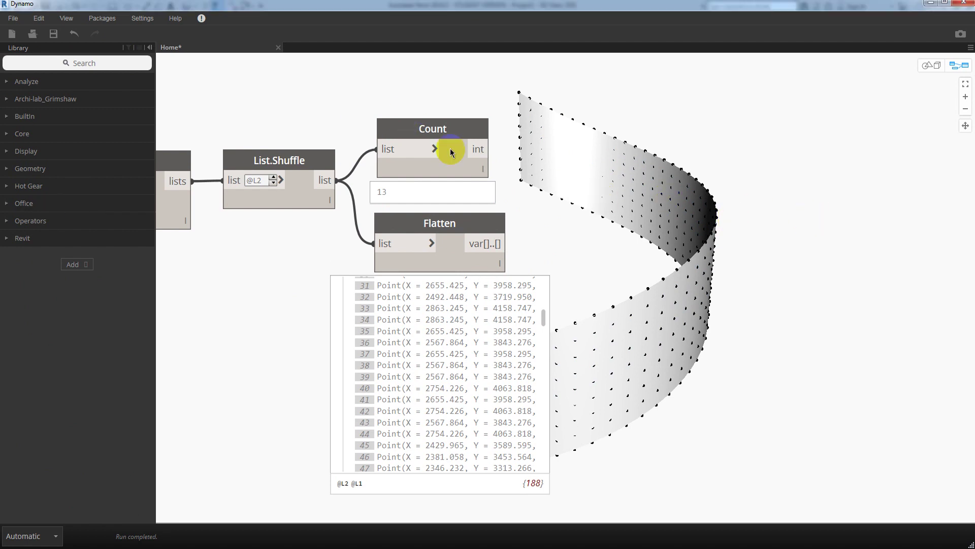
{"action": "middle_click_drag", "start_coordinate": [450, 150], "coordinate": [491, 176]}
{"action": "scroll", "coordinate": [491, 176], "scroll_direction": "down", "scroll_amount": 3}
{"action": "middle_click_drag", "start_coordinate": [442, 155], "coordinate": [458, 150]}
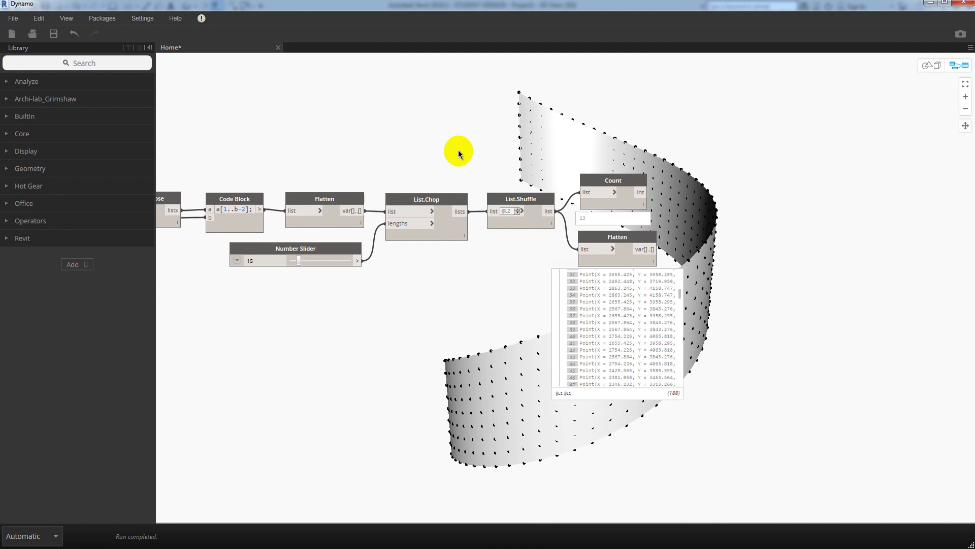
{"action": "left_click", "coordinate": [96, 70]}
Add a Code Block '1..a;' above Count, fed by the 15 slider, outputting 1 to 15
{"action": "type", "text": "c"}
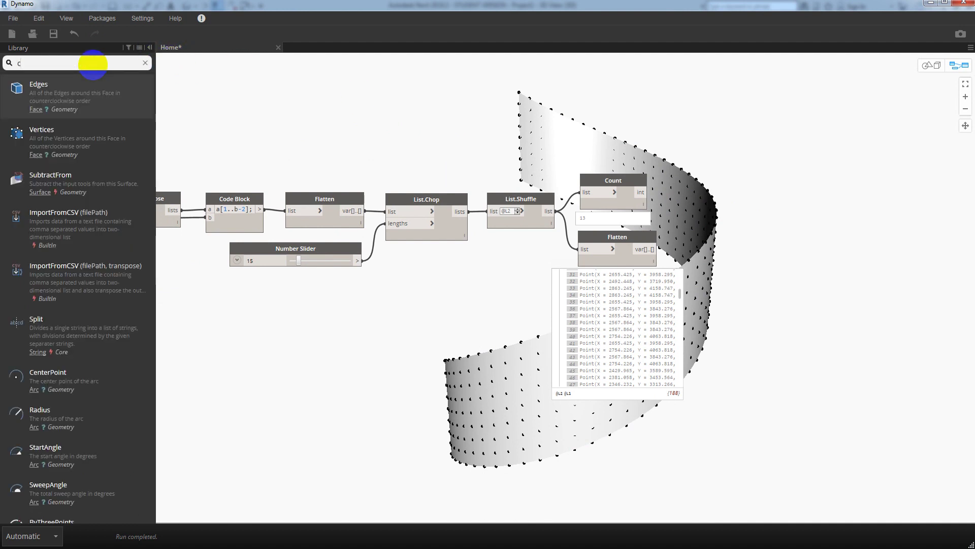
{"action": "type", "text": "ode"}
{"action": "left_click", "coordinate": [96, 95]}
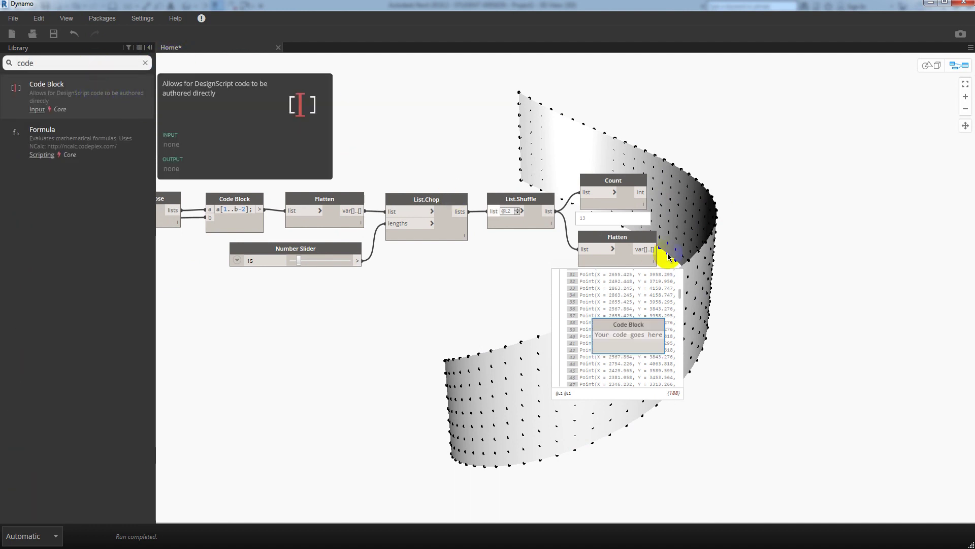
{"action": "mouse_move", "coordinate": [617, 322]}
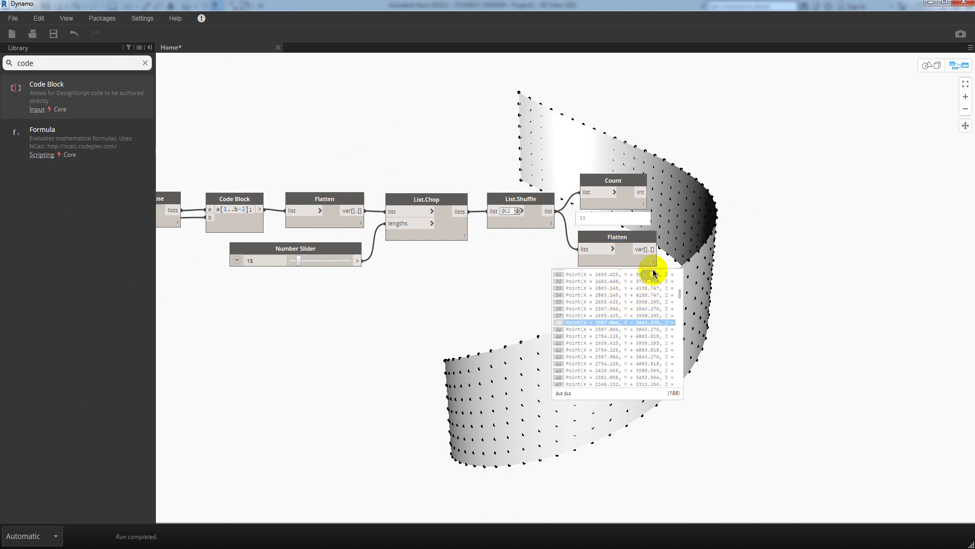
{"action": "left_click_drag", "start_coordinate": [641, 305], "coordinate": [624, 133]}
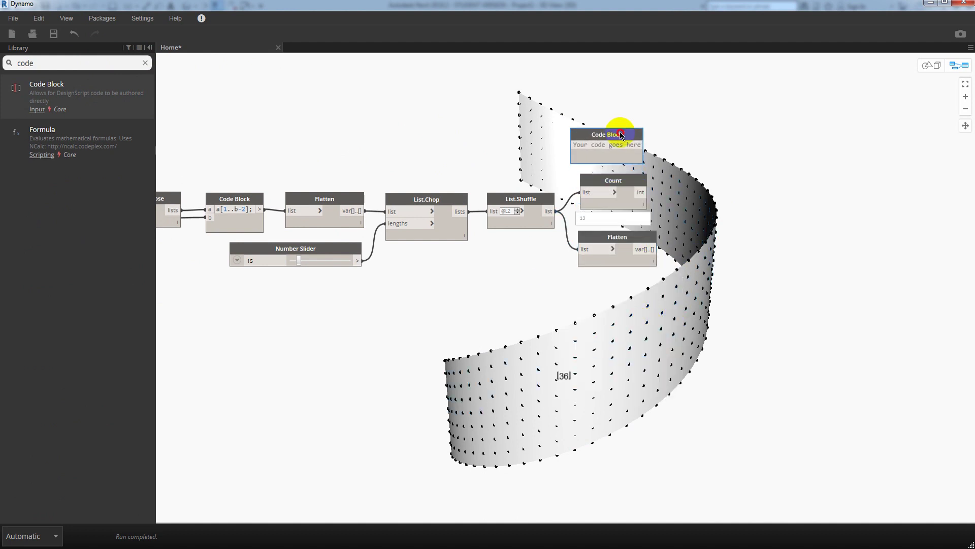
{"action": "mouse_move", "coordinate": [610, 143]}
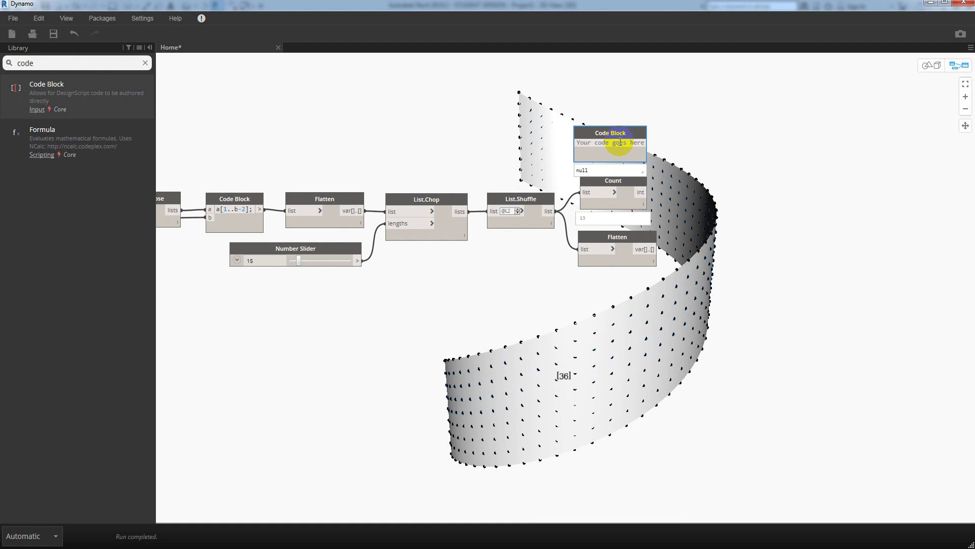
{"action": "type", "text": "1..a;"}
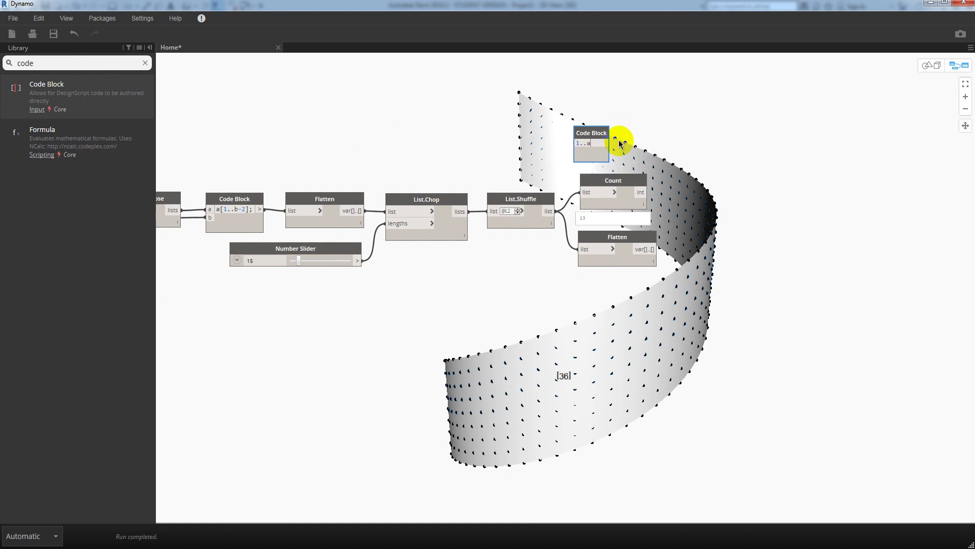
{"action": "left_click", "coordinate": [508, 115]}
{"action": "left_click_drag", "start_coordinate": [620, 134], "coordinate": [652, 128]}
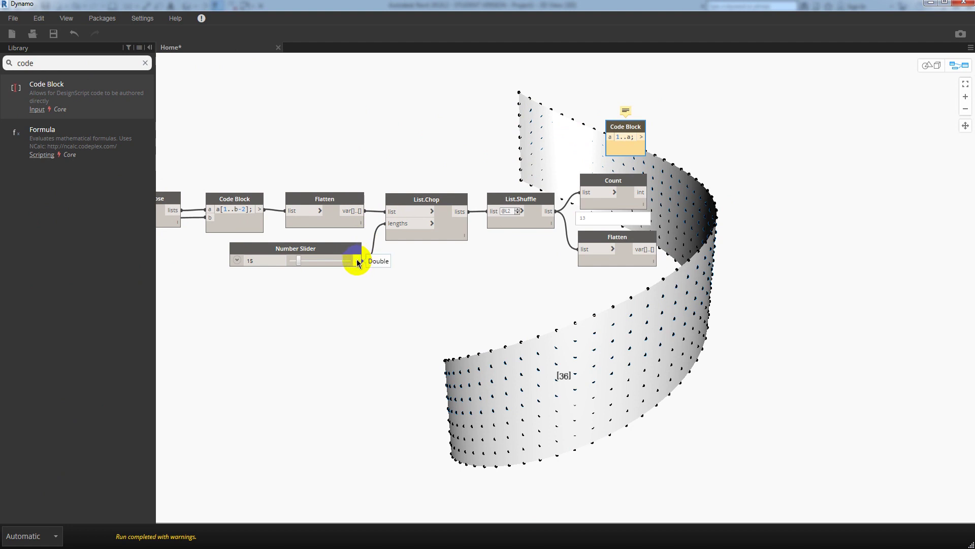
{"action": "left_click_drag", "start_coordinate": [358, 261], "coordinate": [610, 137]}
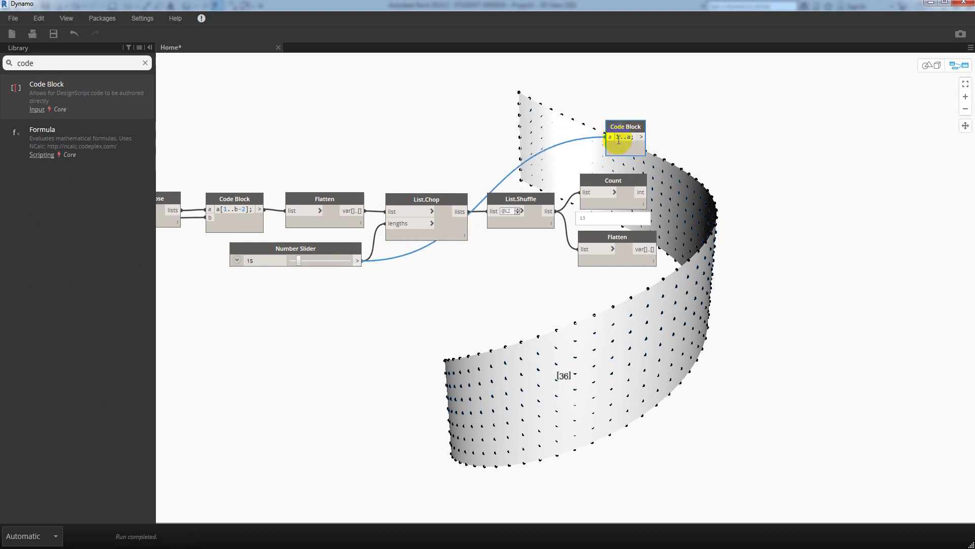
{"action": "left_click", "coordinate": [642, 162]}
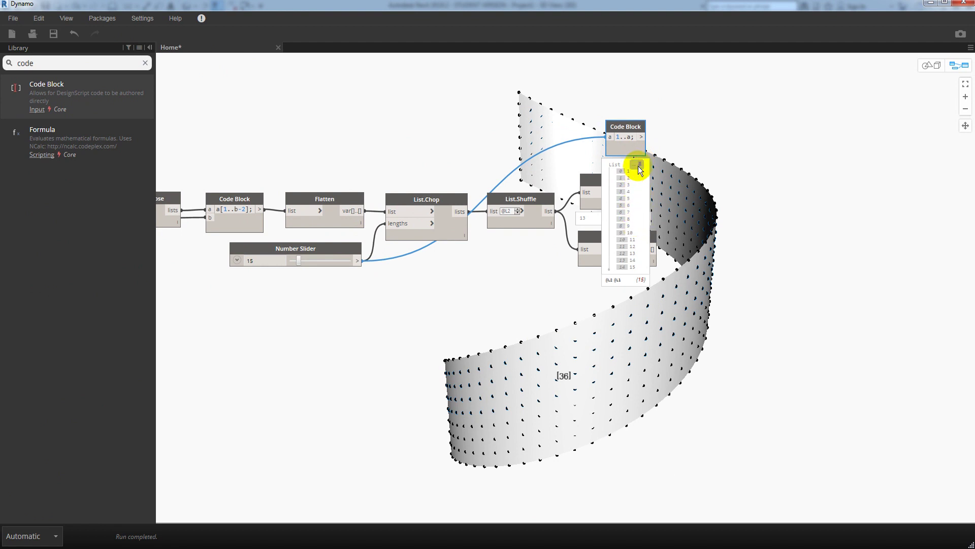
{"action": "middle_click_drag", "start_coordinate": [733, 172], "coordinate": [561, 176]}
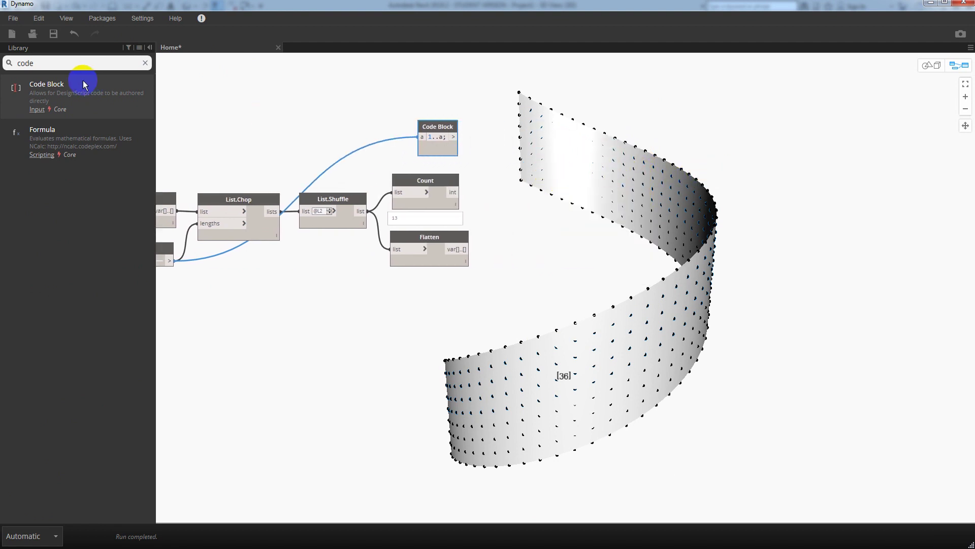
{"action": "left_click", "coordinate": [9, 64]}
Add List.Cycle taking the 1..15 range as list and Count's 13 as amount, giving 195 values
{"action": "type", "text": "cyc"}
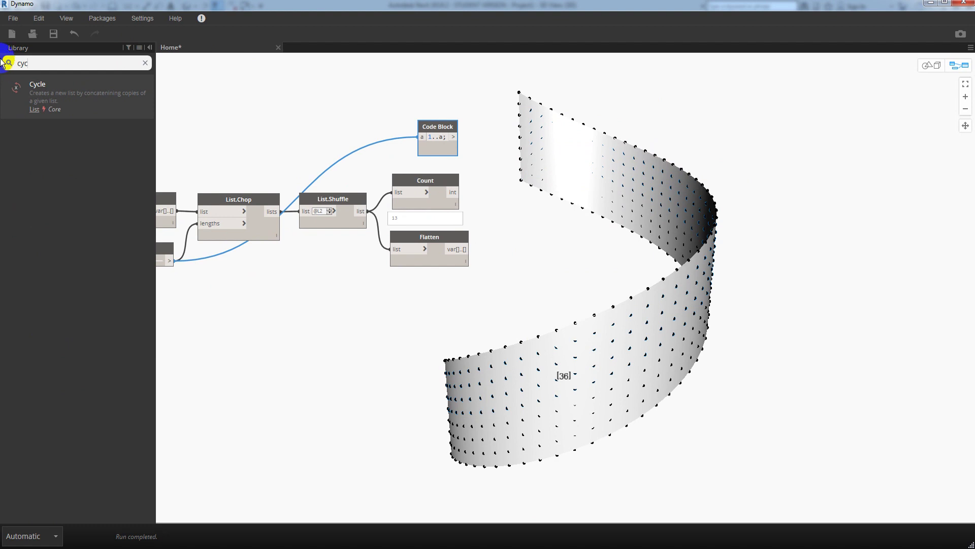
{"action": "left_click", "coordinate": [56, 84]}
{"action": "left_click_drag", "start_coordinate": [589, 273], "coordinate": [536, 125]}
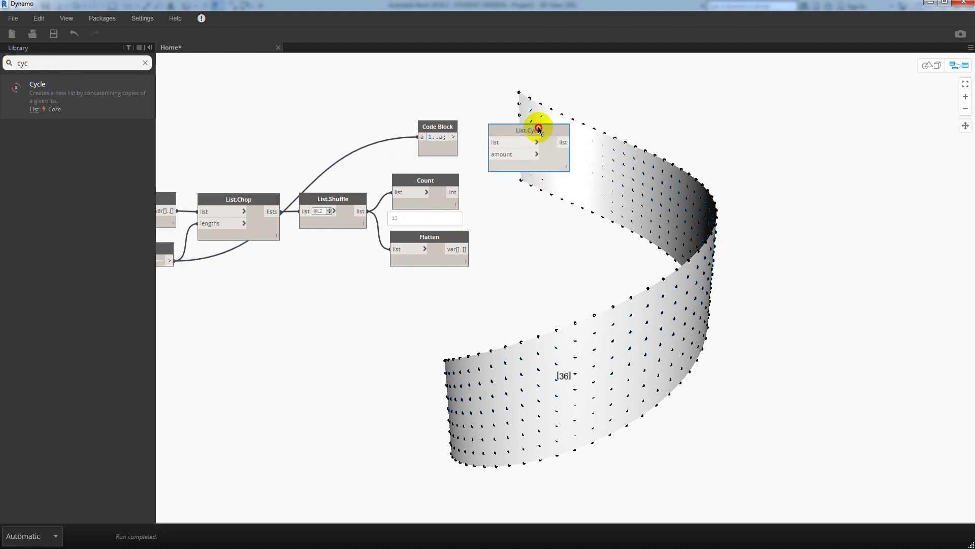
{"action": "left_click", "coordinate": [456, 137]}
{"action": "left_click", "coordinate": [457, 191]}
{"action": "left_click", "coordinate": [510, 150]}
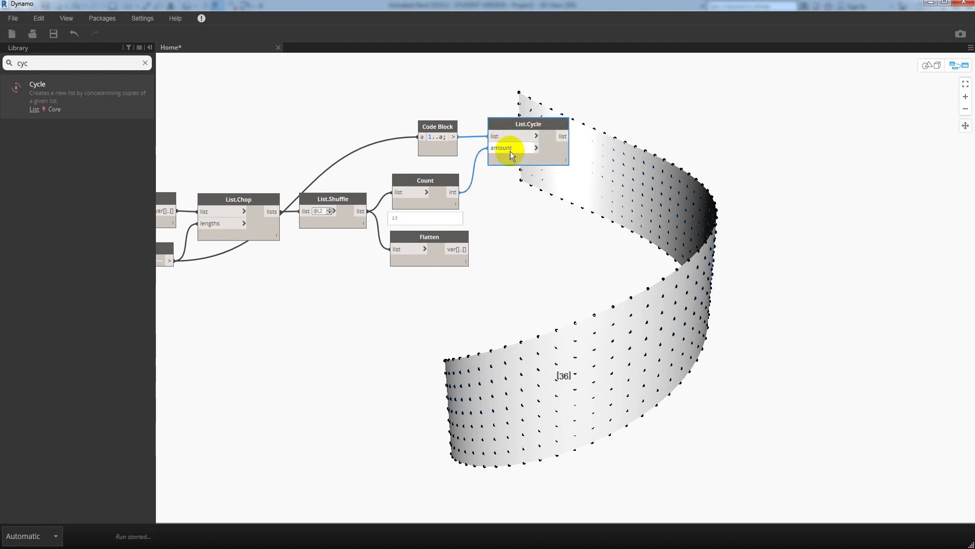
{"action": "mouse_move", "coordinate": [528, 229]}
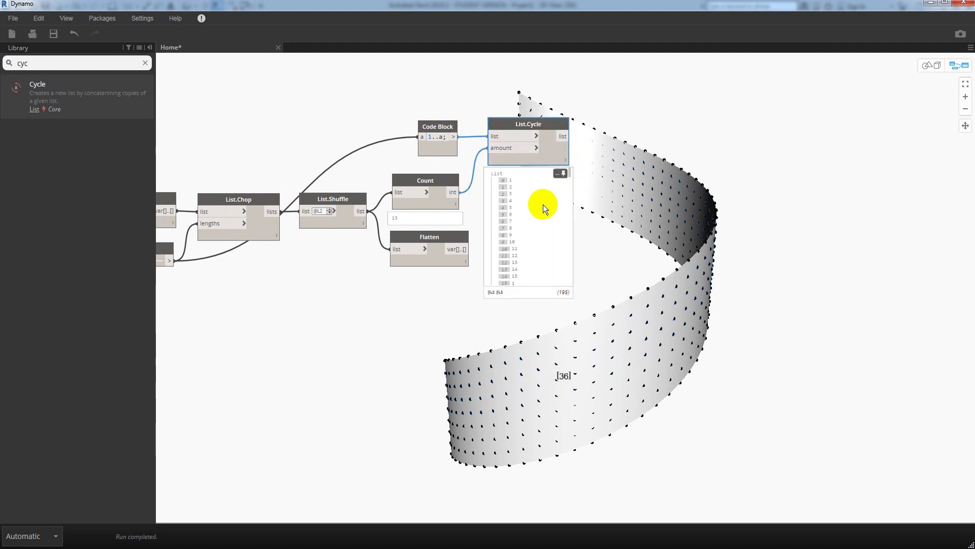
{"action": "scroll", "coordinate": [544, 207], "scroll_direction": "up", "scroll_amount": 2}
{"action": "scroll", "coordinate": [513, 207], "scroll_direction": "up", "scroll_amount": 2}
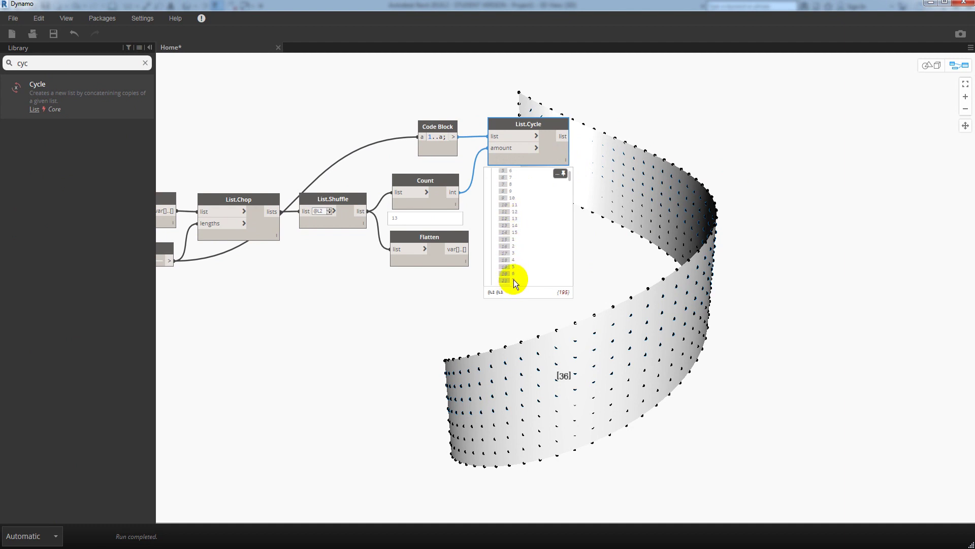
{"action": "left_click_drag", "start_coordinate": [524, 127], "coordinate": [522, 128]}
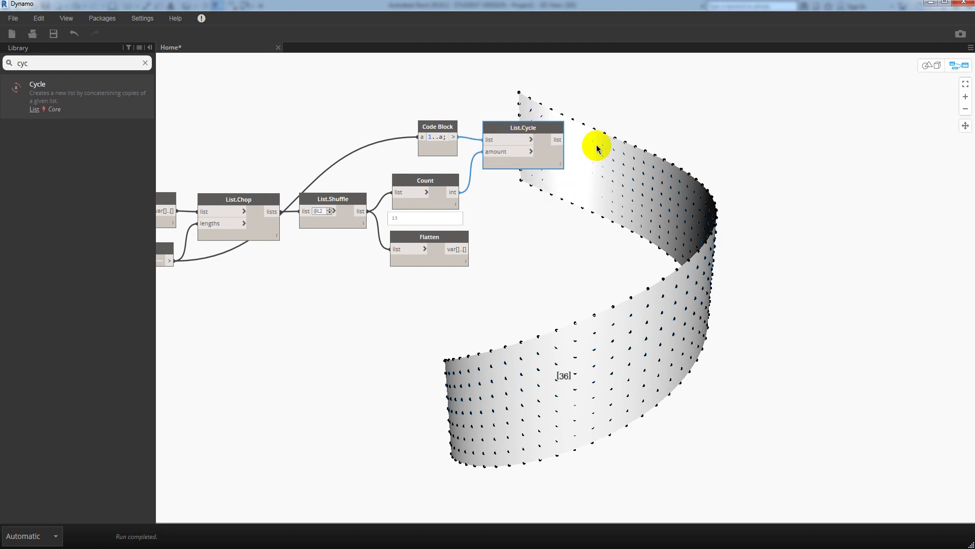
{"action": "middle_click_drag", "start_coordinate": [592, 144], "coordinate": [503, 144]}
{"action": "left_click", "coordinate": [9, 63]}
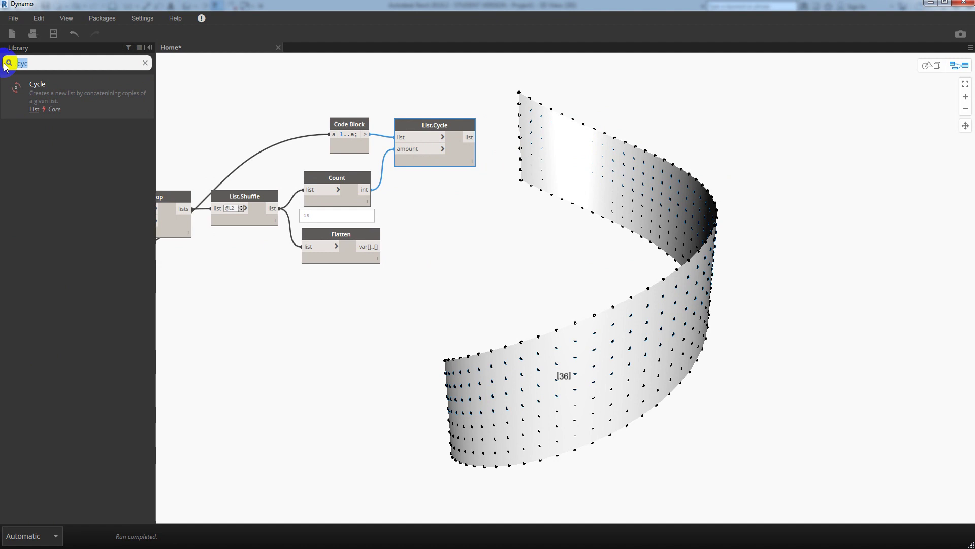
Place a second List.Shuffle right of List.Cycle and feed it the 195 cycled values
{"action": "type", "text": "shuf"}
{"action": "left_click", "coordinate": [18, 82]}
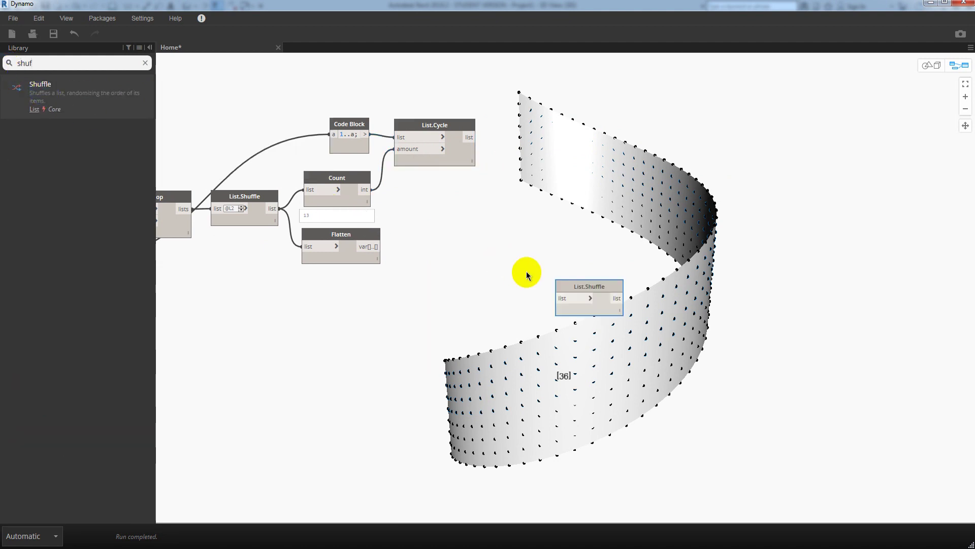
{"action": "left_click_drag", "start_coordinate": [588, 285], "coordinate": [527, 126]}
{"action": "left_click_drag", "start_coordinate": [472, 137], "coordinate": [495, 138]}
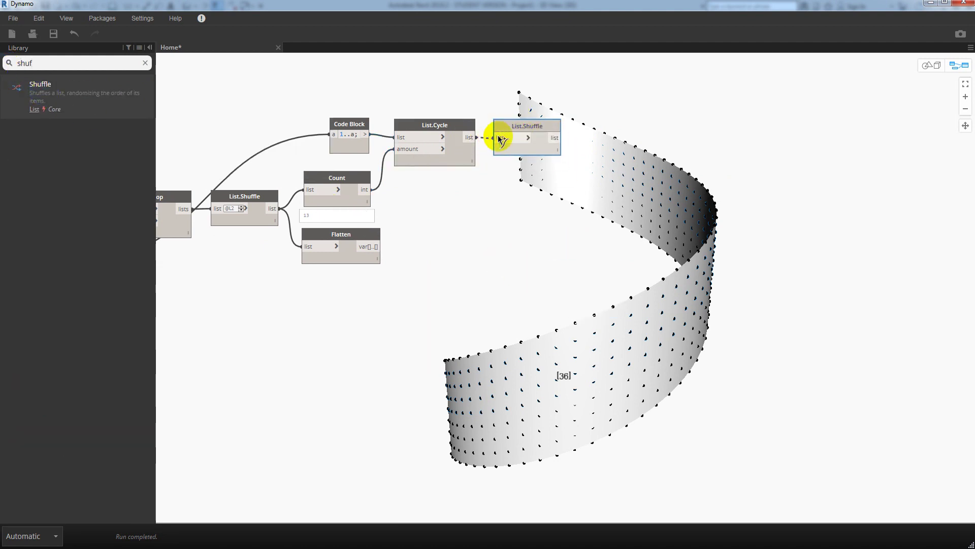
{"action": "left_click_drag", "start_coordinate": [442, 124], "coordinate": [442, 124]}
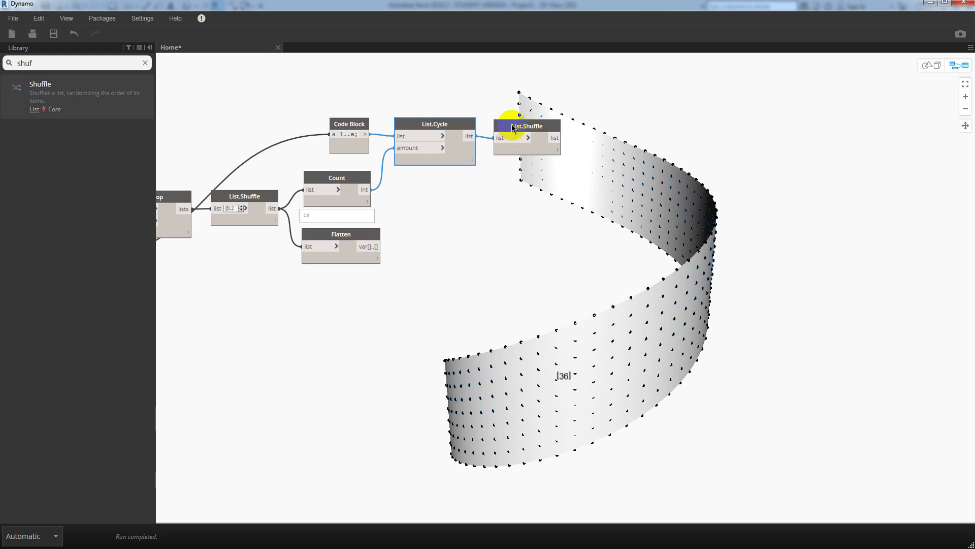
{"action": "left_click_drag", "start_coordinate": [514, 128], "coordinate": [512, 126]}
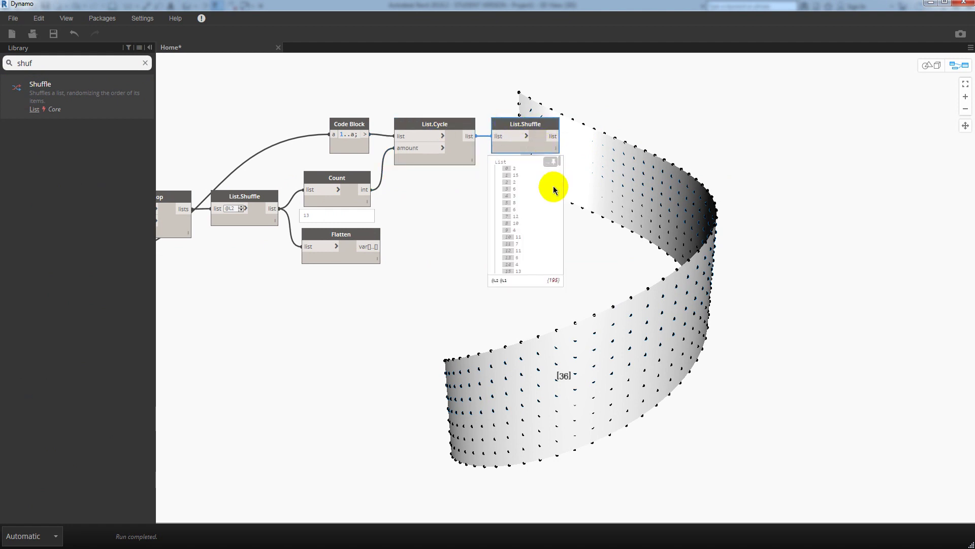
{"action": "scroll", "coordinate": [543, 203], "scroll_direction": "down", "scroll_amount": 3}
{"action": "scroll", "coordinate": [541, 204], "scroll_direction": "down", "scroll_amount": 1}
{"action": "scroll", "coordinate": [533, 205], "scroll_direction": "down", "scroll_amount": 2}
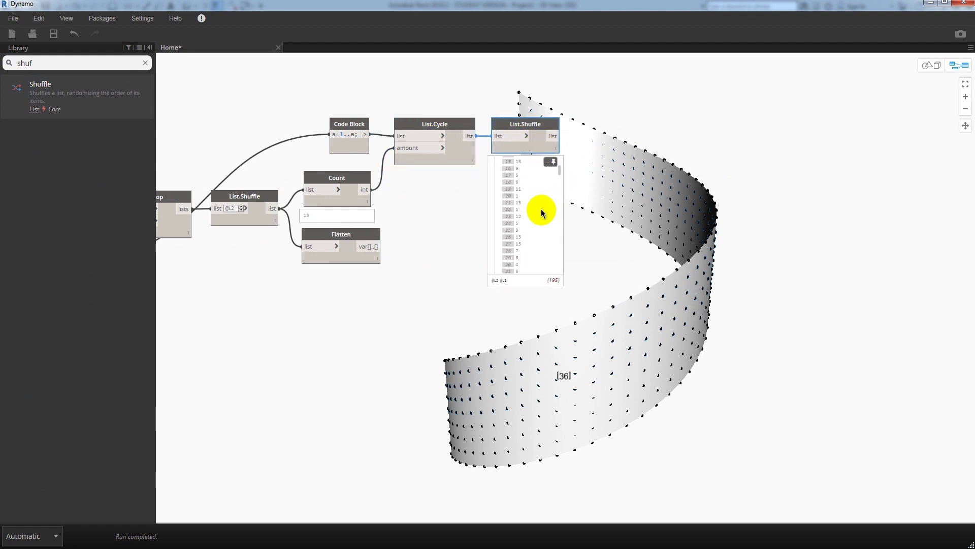
{"action": "scroll", "coordinate": [538, 203], "scroll_direction": "down", "scroll_amount": 2}
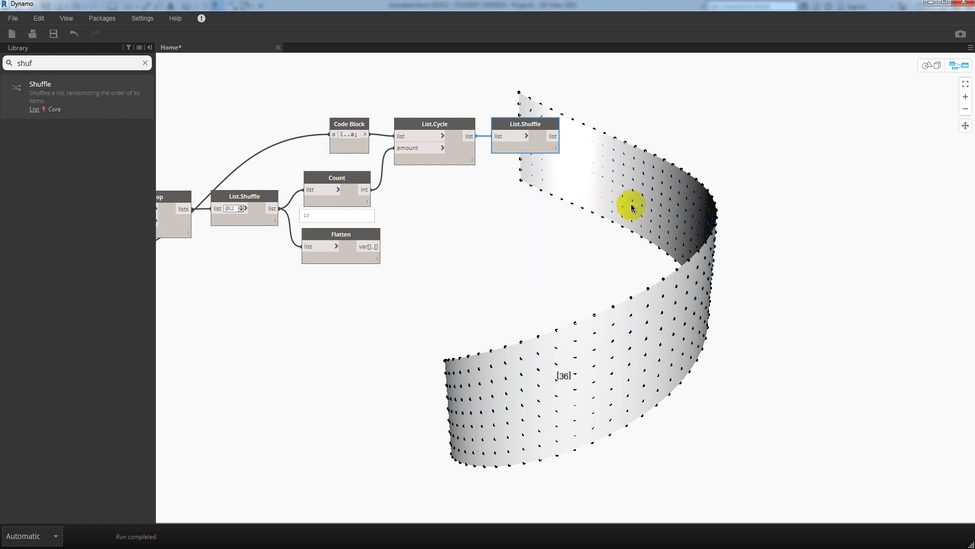
{"action": "middle_click_drag", "start_coordinate": [486, 129], "coordinate": [447, 127]}
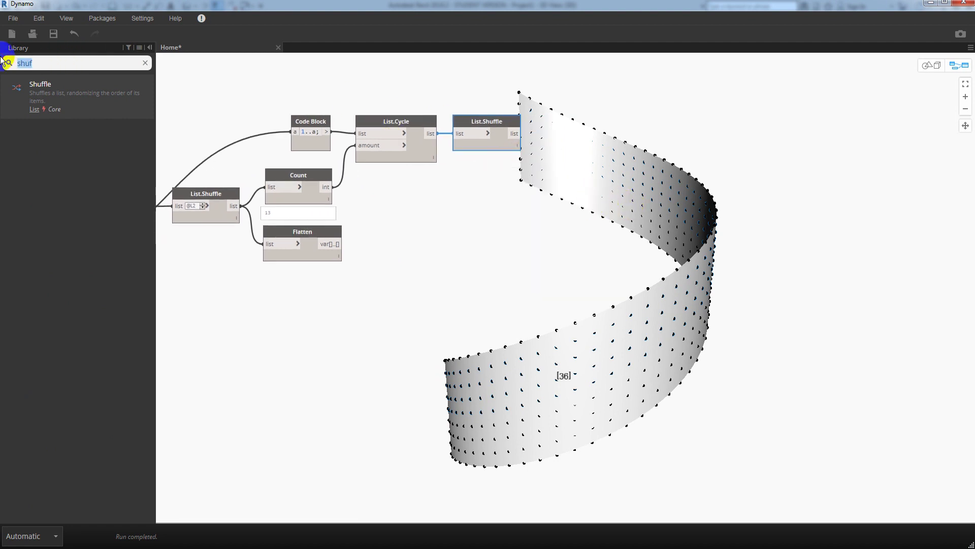
Place a greater-than (>) node and a Number Slider beside List.Shuffle
{"action": "type", "text": ">"}
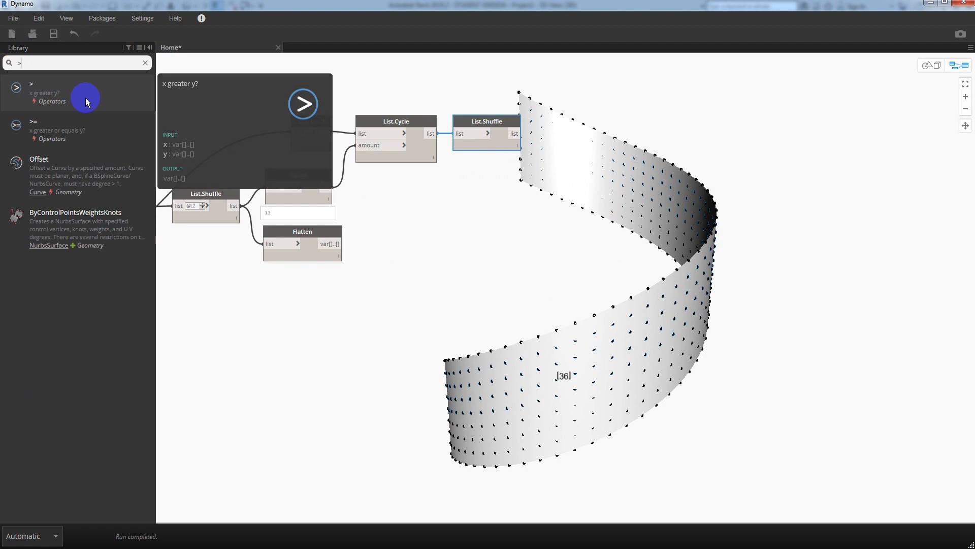
{"action": "left_click", "coordinate": [86, 98]}
{"action": "left_click_drag", "start_coordinate": [590, 294], "coordinate": [564, 160]}
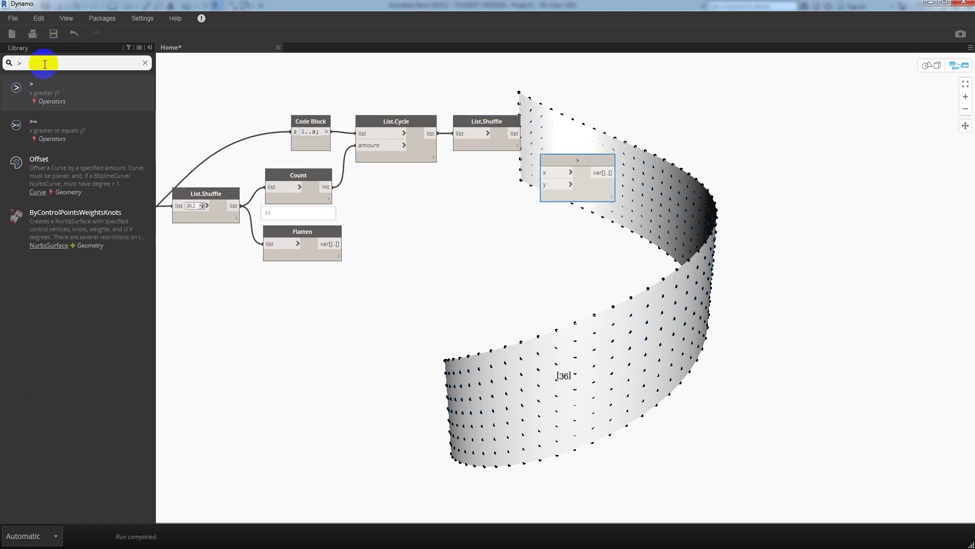
{"action": "left_click", "coordinate": [6, 63]}
{"action": "type", "text": "slider"}
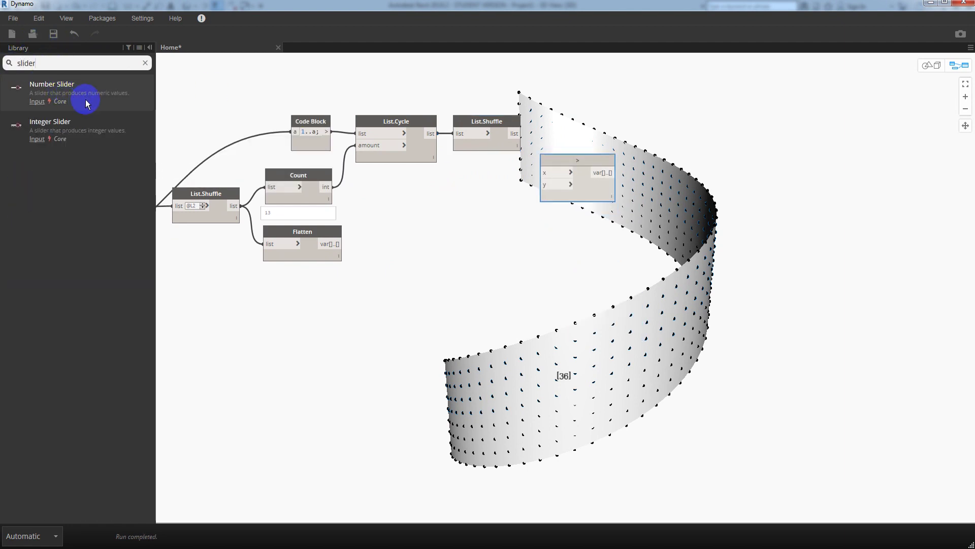
{"action": "left_click", "coordinate": [87, 94]}
{"action": "left_click_drag", "start_coordinate": [617, 307], "coordinate": [434, 177]}
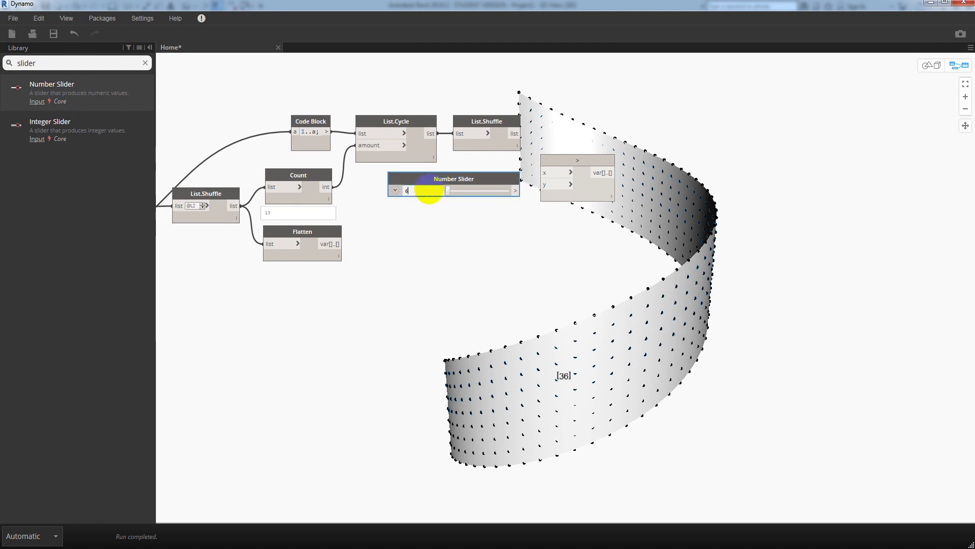
Wire the slider at 6 into > y and the shuffled list into x, giving 195 true/false results
{"action": "left_click_drag", "start_coordinate": [521, 190], "coordinate": [541, 193]}
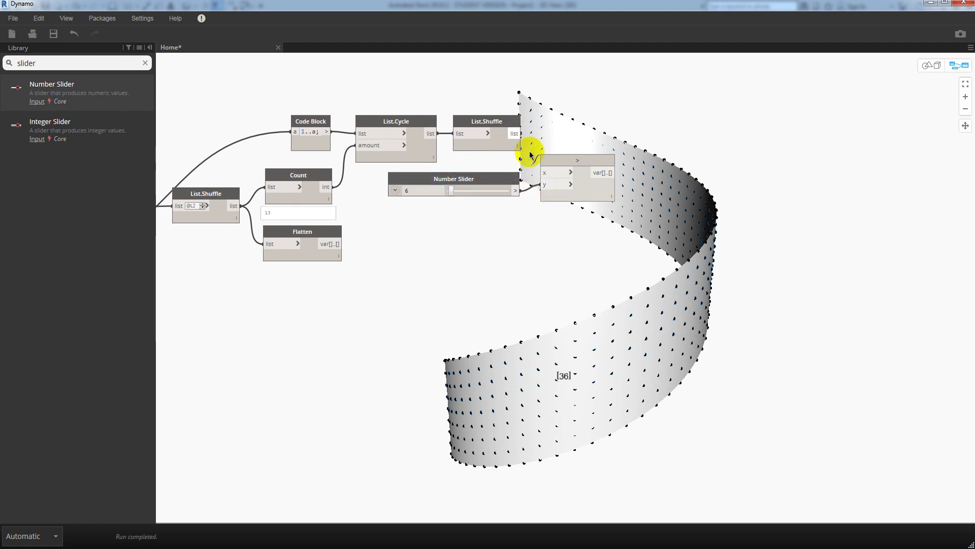
{"action": "mouse_move", "coordinate": [530, 155]}
{"action": "left_mouse_down"}
{"action": "mouse_move", "coordinate": [544, 172]}
{"action": "mouse_move", "coordinate": [564, 145]}
{"action": "left_mouse_up"}
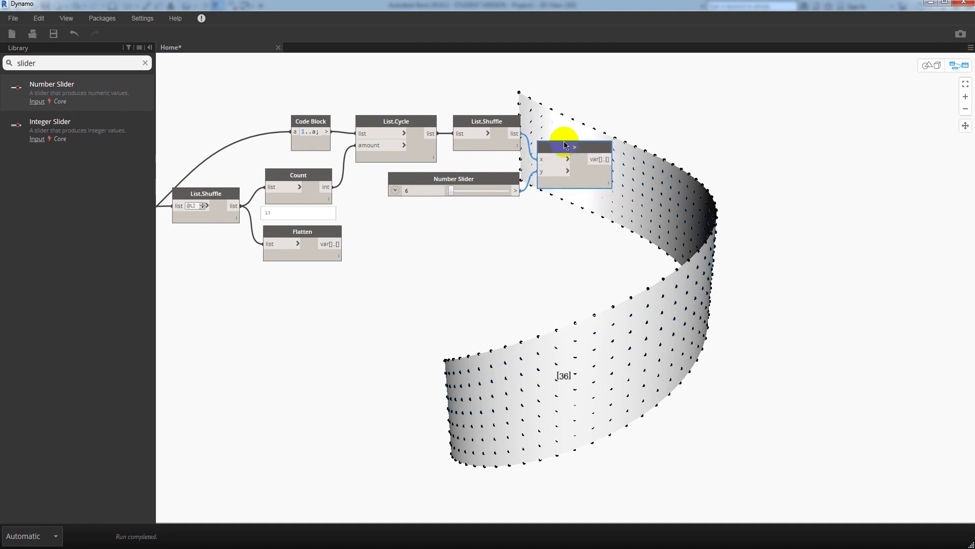
{"action": "mouse_move", "coordinate": [575, 199]}
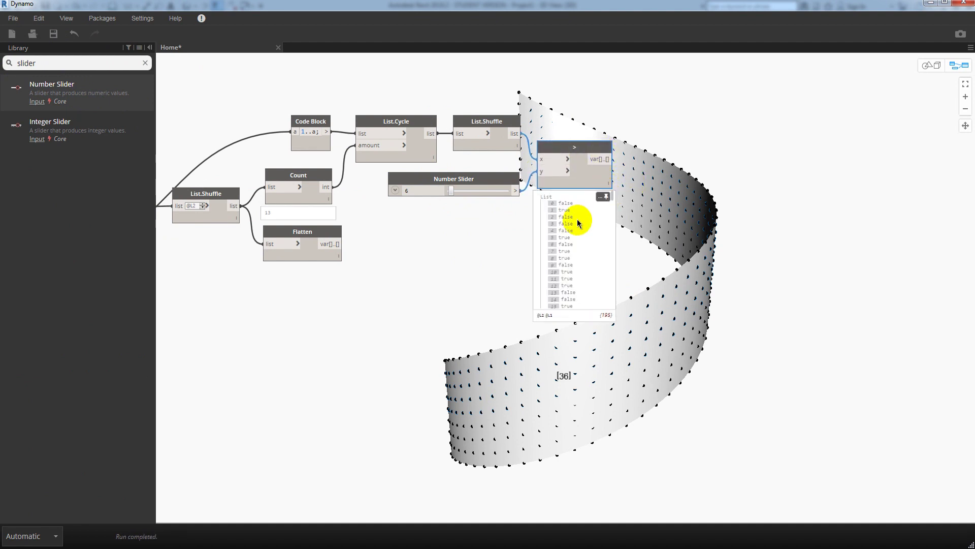
{"action": "scroll", "coordinate": [574, 221], "scroll_direction": "down", "scroll_amount": 1}
{"action": "scroll", "coordinate": [566, 219], "scroll_direction": "down", "scroll_amount": 2}
{"action": "scroll", "coordinate": [567, 238], "scroll_direction": "down", "scroll_amount": 2}
{"action": "scroll", "coordinate": [568, 253], "scroll_direction": "down", "scroll_amount": 2}
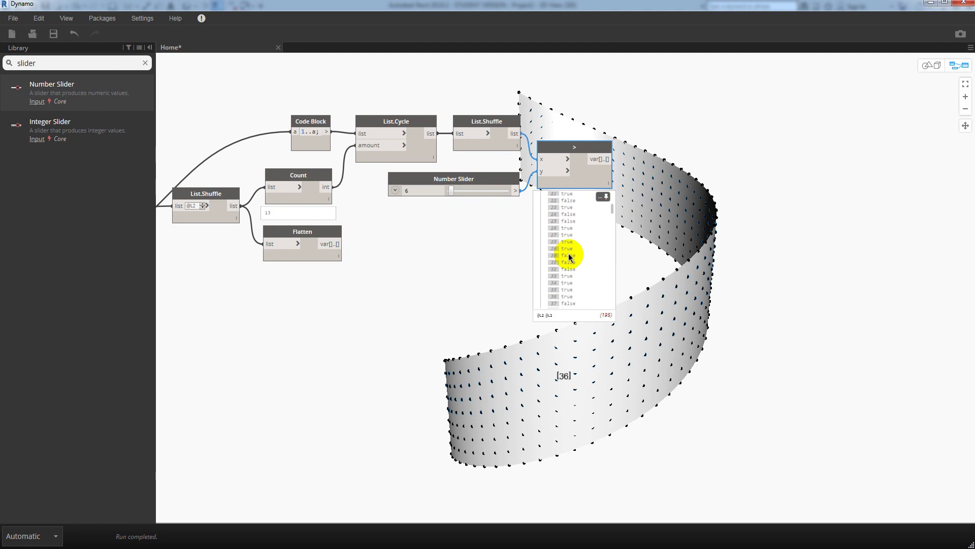
{"action": "scroll", "coordinate": [625, 277], "scroll_direction": "up", "scroll_amount": 2}
{"action": "scroll", "coordinate": [534, 198], "scroll_direction": "down", "scroll_amount": 2}
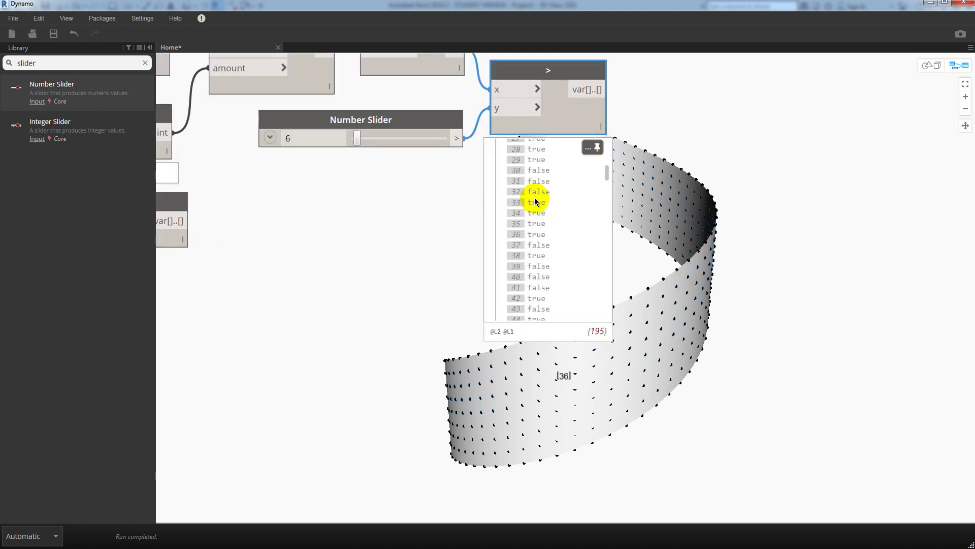
{"action": "mouse_move", "coordinate": [625, 148]}
{"action": "middle_mouse_down"}
{"action": "mouse_move", "coordinate": [617, 207]}
{"action": "mouse_move", "coordinate": [561, 227]}
{"action": "middle_mouse_up"}
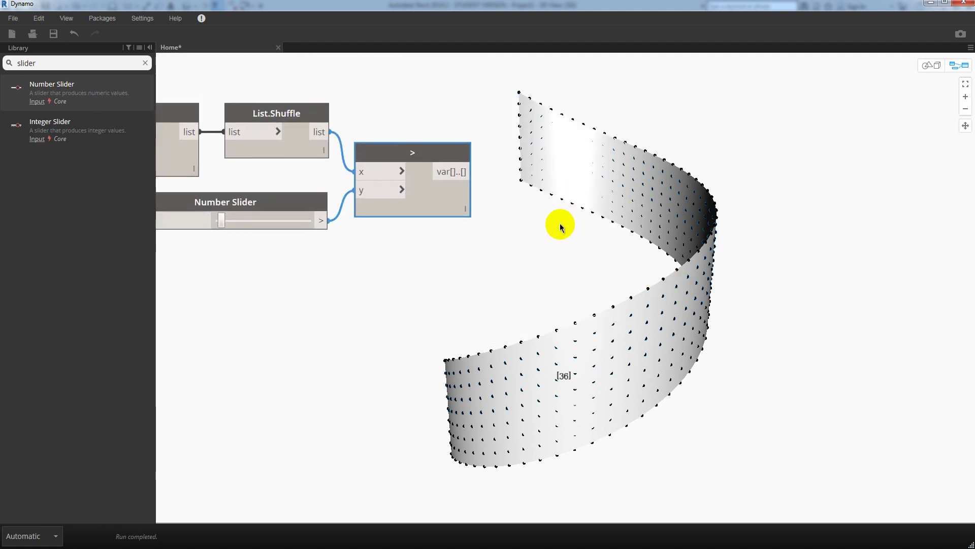
{"action": "scroll", "coordinate": [522, 223], "scroll_direction": "down", "scroll_amount": 1}
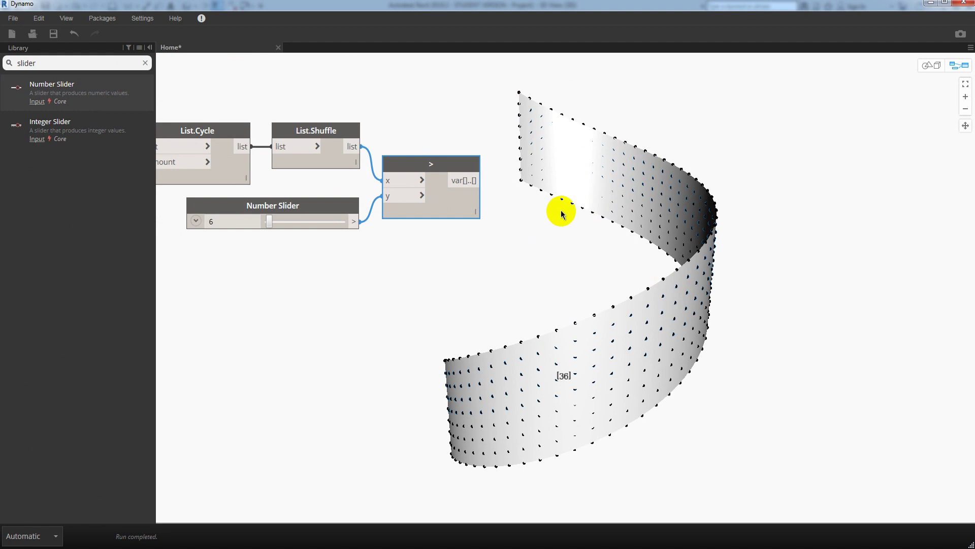
Place a List.FilterByBoolMask node and wire the > results into its mask input
{"action": "left_click", "coordinate": [3, 65]}
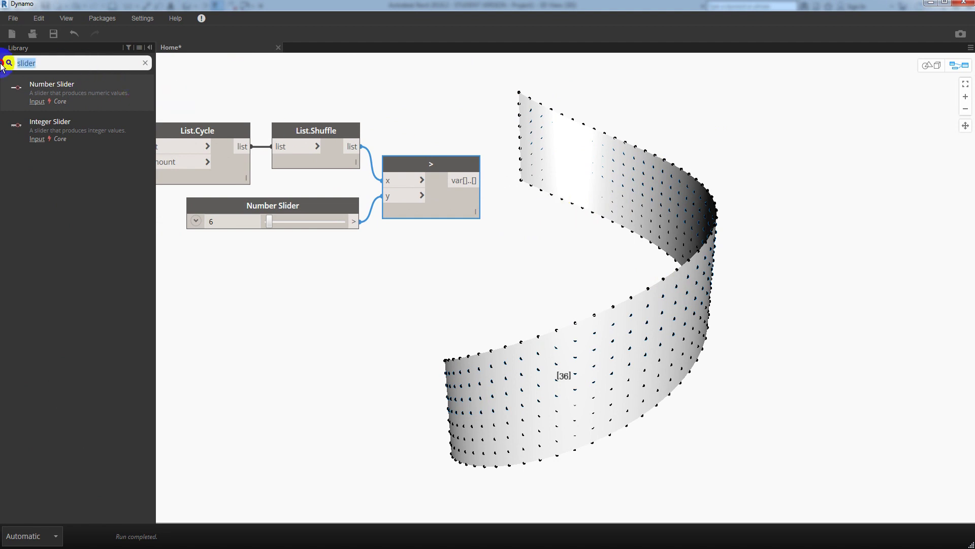
{"action": "type", "text": "filter"}
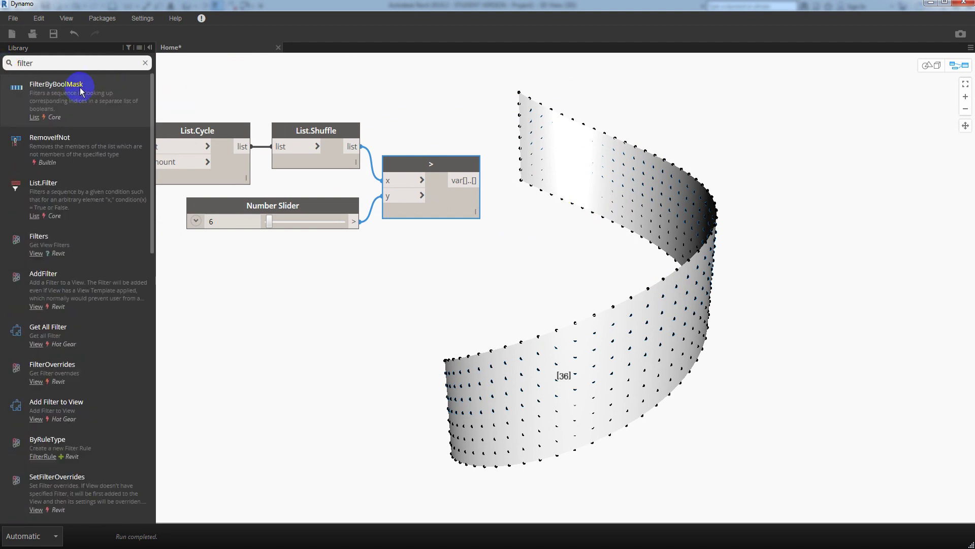
{"action": "mouse_move", "coordinate": [142, 87]}
{"action": "left_mouse_down"}
{"action": "mouse_move", "coordinate": [595, 301]}
{"action": "mouse_move", "coordinate": [559, 222]}
{"action": "left_mouse_up"}
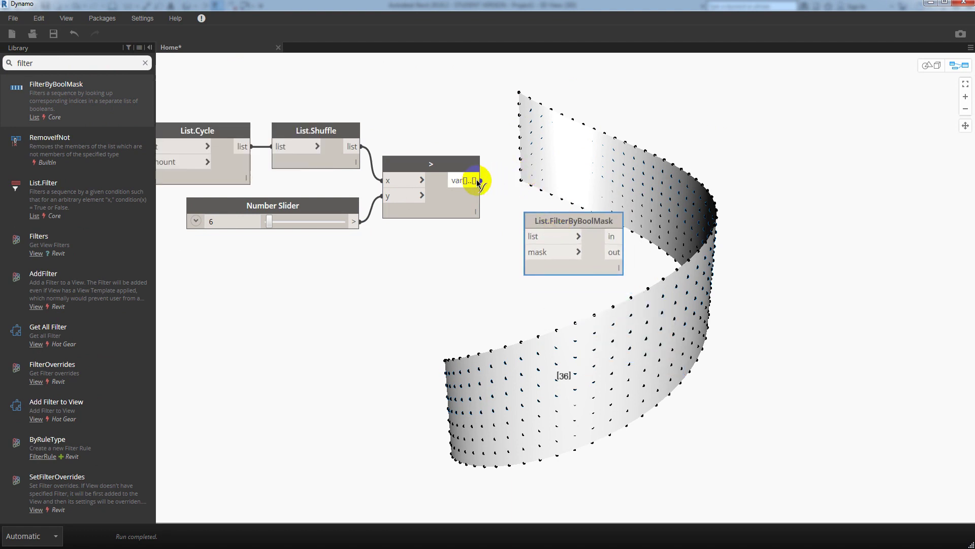
{"action": "left_click_drag", "start_coordinate": [479, 182], "coordinate": [542, 252]}
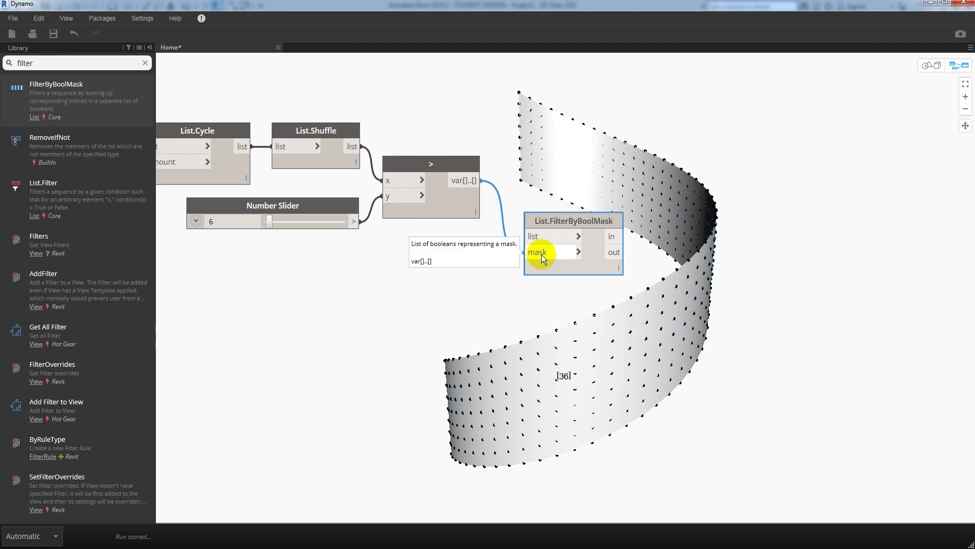
{"action": "left_click", "coordinate": [464, 274]}
{"action": "scroll", "coordinate": [483, 272], "scroll_direction": "down", "scroll_amount": 2}
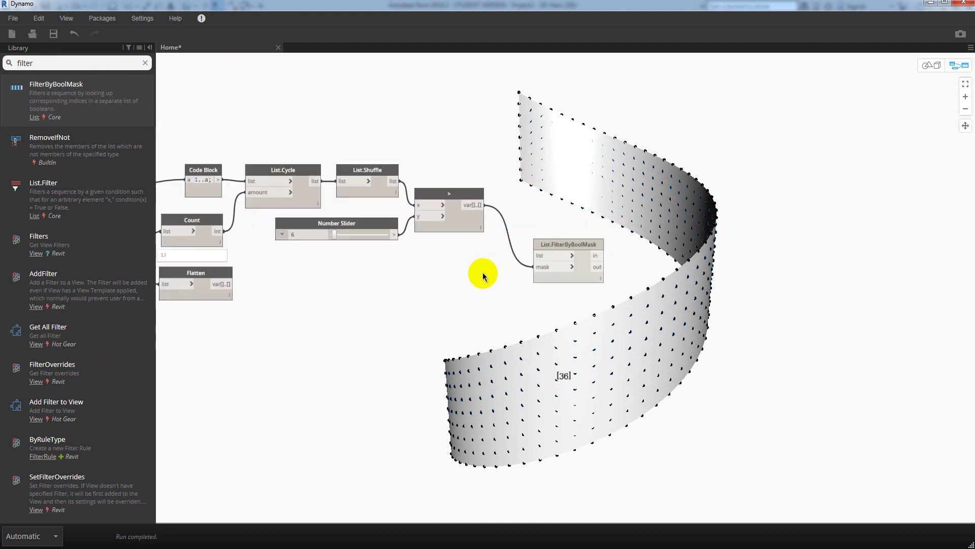
{"action": "scroll", "coordinate": [483, 272], "scroll_direction": "down", "scroll_amount": 1}
Connect Flatten's point list to FilterByBoolMask's list input and check the node
{"action": "left_click_drag", "start_coordinate": [270, 280], "coordinate": [540, 270]}
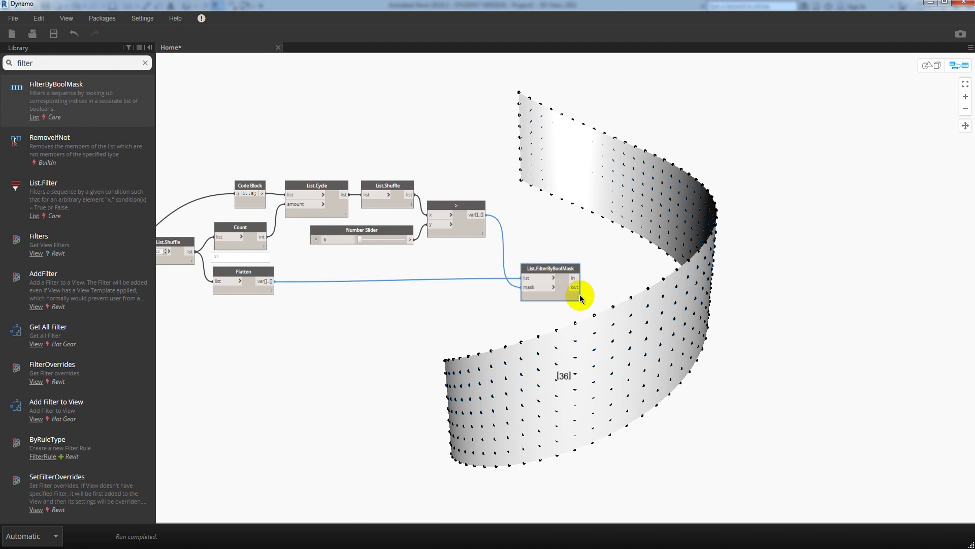
{"action": "scroll", "coordinate": [617, 347], "scroll_direction": "up", "scroll_amount": 3}
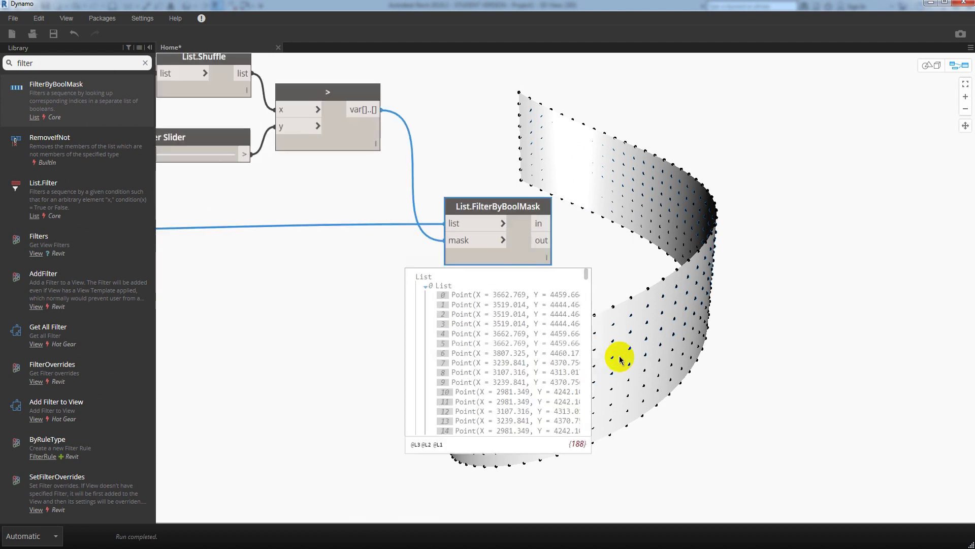
{"action": "scroll", "coordinate": [546, 338], "scroll_direction": "down", "scroll_amount": 3}
{"action": "scroll", "coordinate": [546, 341], "scroll_direction": "down", "scroll_amount": 2}
{"action": "scroll", "coordinate": [549, 338], "scroll_direction": "up", "scroll_amount": 5}
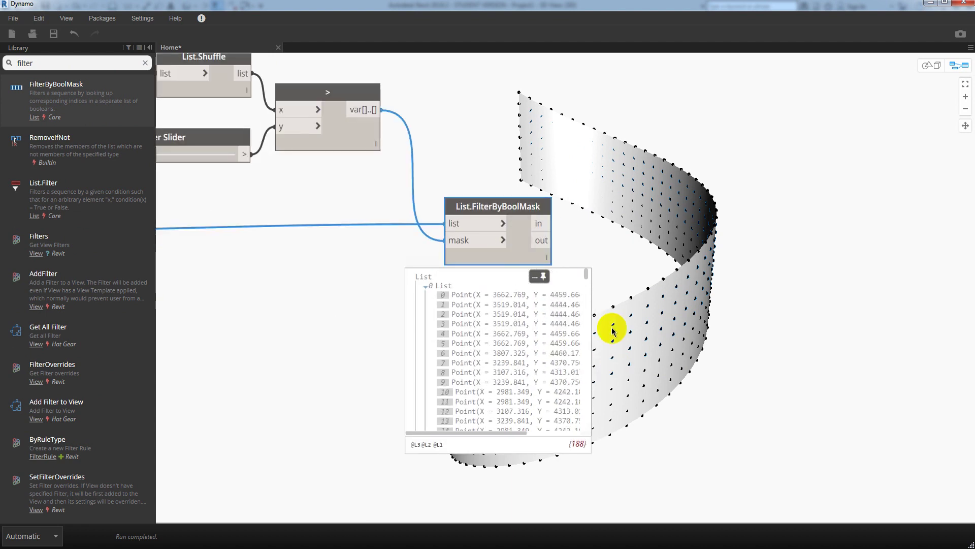
{"action": "middle_click_drag", "start_coordinate": [616, 327], "coordinate": [616, 227]}
{"action": "left_click", "coordinate": [353, 231]}
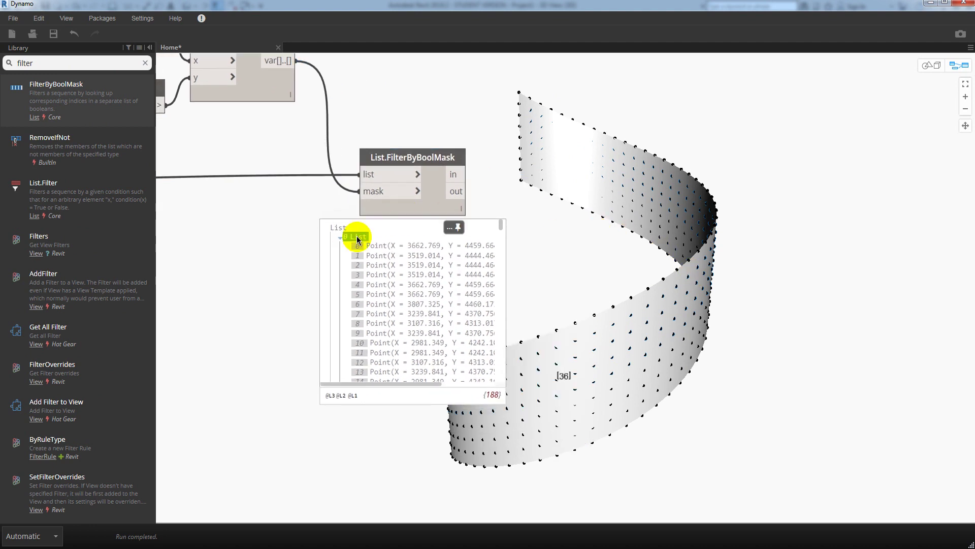
{"action": "left_click", "coordinate": [474, 224]}
{"action": "scroll", "coordinate": [533, 226], "scroll_direction": "down", "scroll_amount": 5}
{"action": "middle_click_drag", "start_coordinate": [362, 242], "coordinate": [552, 244]}
Window-select the upstream nodes and turn off their geometry preview
{"action": "scroll", "coordinate": [528, 254], "scroll_direction": "down", "scroll_amount": 3}
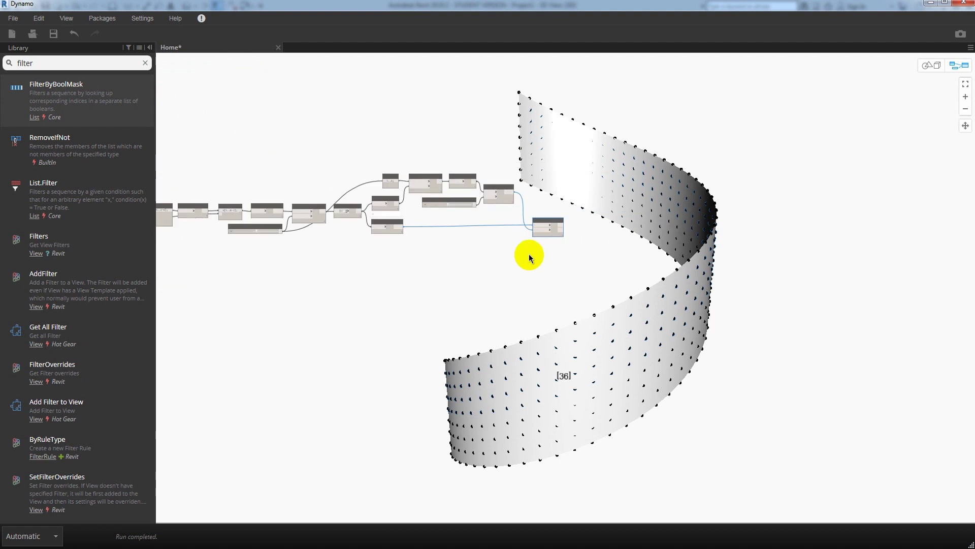
{"action": "middle_click_drag", "start_coordinate": [453, 258], "coordinate": [557, 252]}
{"action": "left_click_drag", "start_coordinate": [610, 252], "coordinate": [204, 88]}
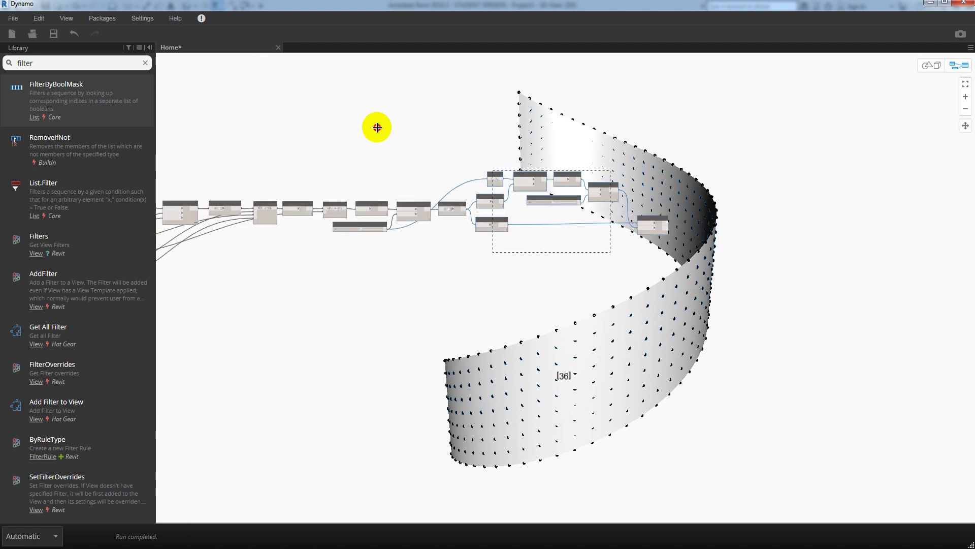
{"action": "scroll", "coordinate": [333, 114], "scroll_direction": "up", "scroll_amount": 2}
{"action": "scroll", "coordinate": [342, 146], "scroll_direction": "up", "scroll_amount": 2}
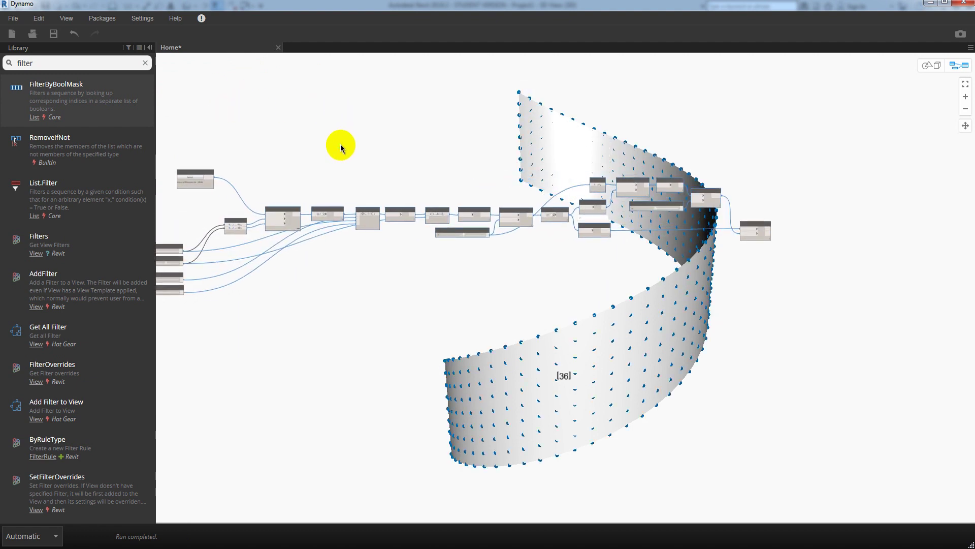
{"action": "right_click", "coordinate": [342, 146]}
{"action": "left_click", "coordinate": [381, 196]}
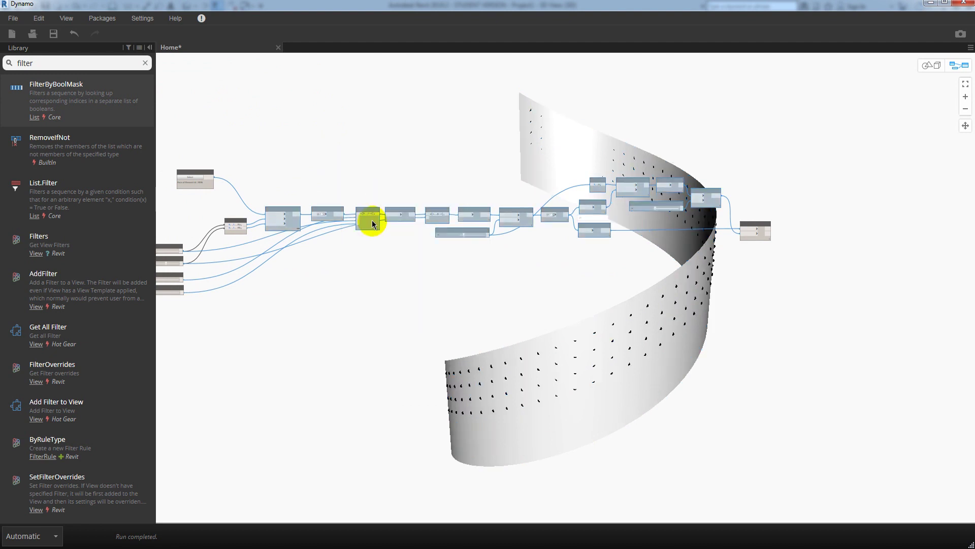
{"action": "scroll", "coordinate": [447, 251], "scroll_direction": "down", "scroll_amount": 2}
{"action": "scroll", "coordinate": [425, 257], "scroll_direction": "down", "scroll_amount": 3}
{"action": "scroll", "coordinate": [533, 235], "scroll_direction": "up", "scroll_amount": 2}
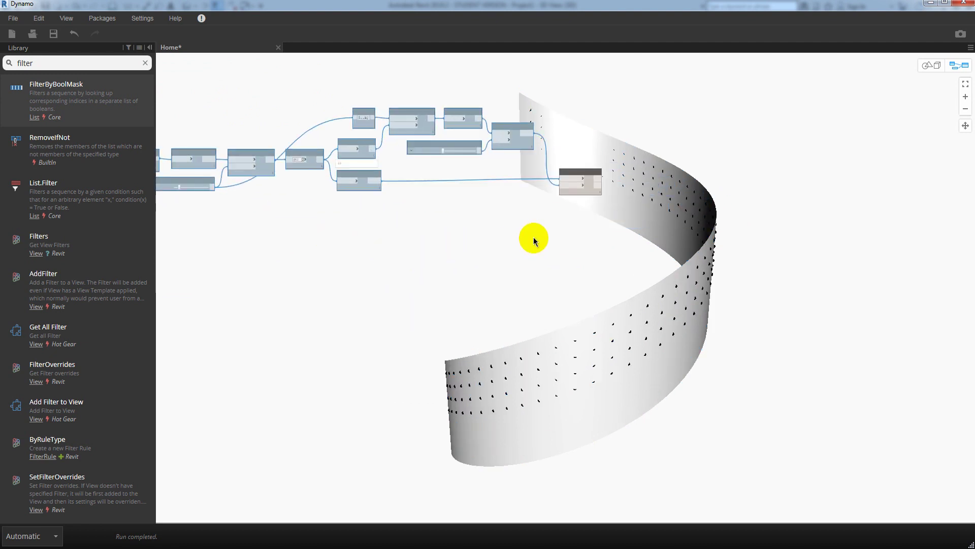
{"action": "scroll", "coordinate": [405, 203], "scroll_direction": "up", "scroll_amount": 2}
{"action": "scroll", "coordinate": [507, 194], "scroll_direction": "up", "scroll_amount": 2}
{"action": "scroll", "coordinate": [445, 178], "scroll_direction": "up", "scroll_amount": 1}
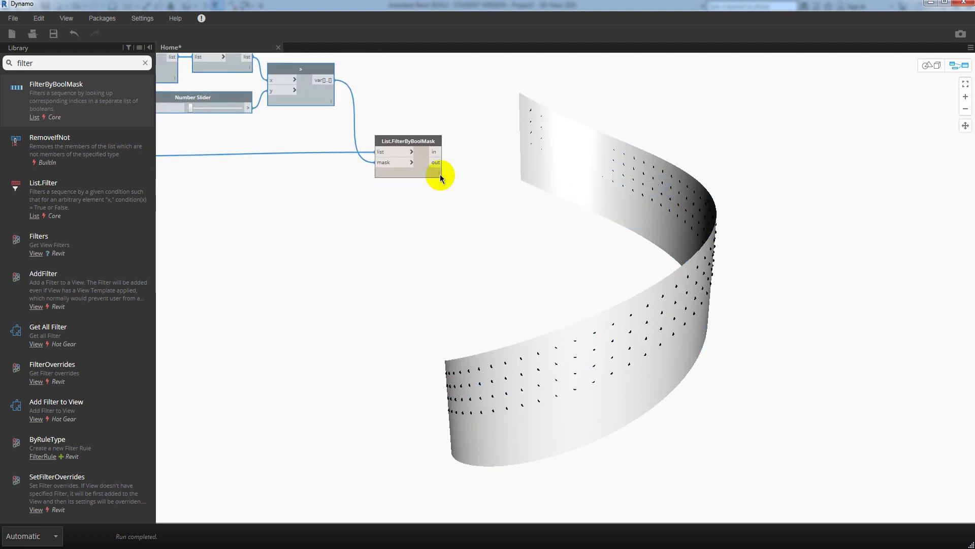
Review the FilterByBoolMask output list of filtered wall points, then close its preview
{"action": "left_click", "coordinate": [438, 184]}
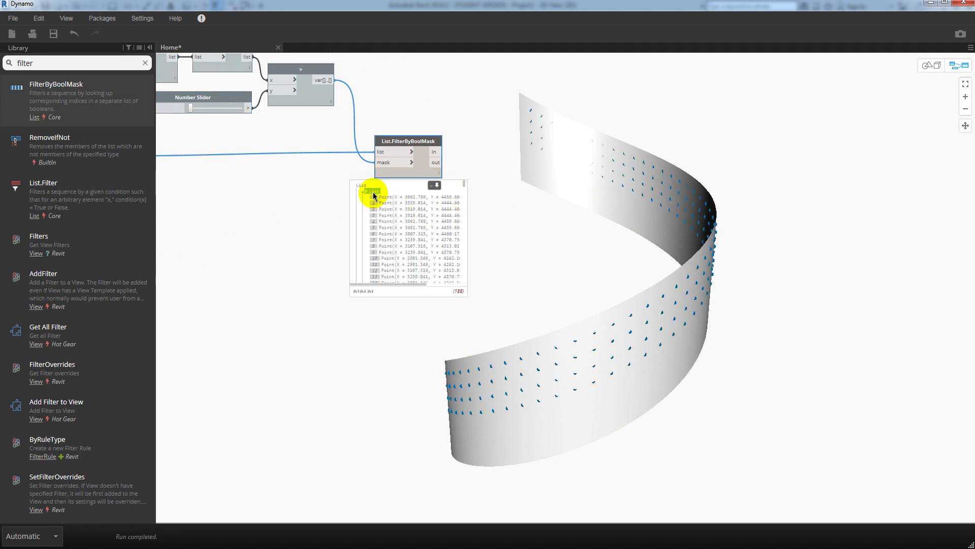
{"action": "scroll", "coordinate": [386, 208], "scroll_direction": "down", "scroll_amount": 2}
{"action": "scroll", "coordinate": [391, 219], "scroll_direction": "down", "scroll_amount": 2}
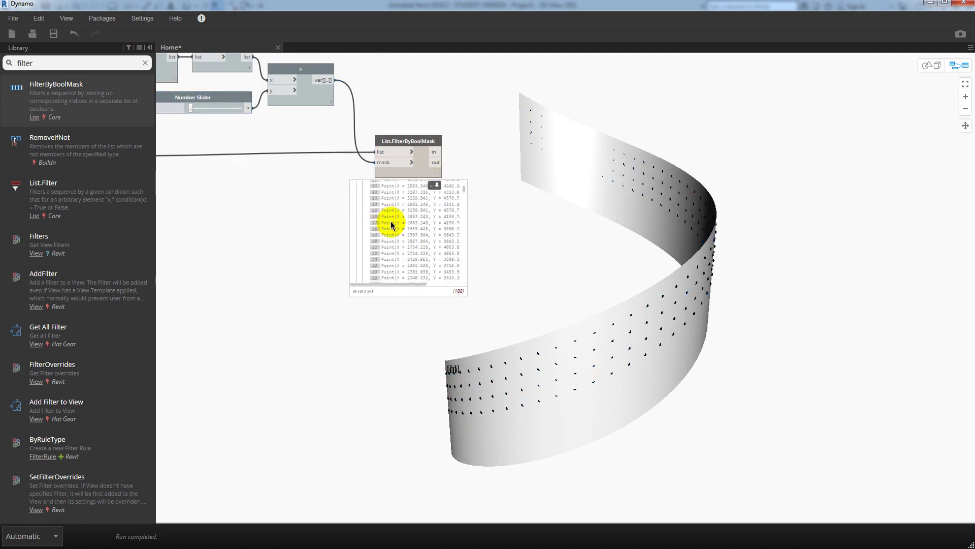
{"action": "scroll", "coordinate": [391, 234], "scroll_direction": "down", "scroll_amount": 2}
{"action": "scroll", "coordinate": [395, 248], "scroll_direction": "down", "scroll_amount": 3}
{"action": "scroll", "coordinate": [395, 247], "scroll_direction": "down", "scroll_amount": 5}
{"action": "scroll", "coordinate": [394, 243], "scroll_direction": "down", "scroll_amount": 5}
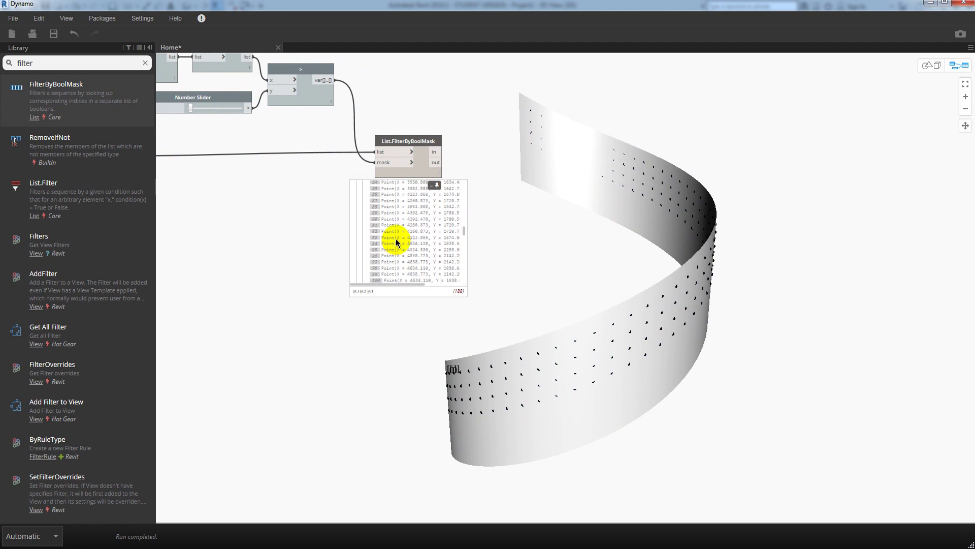
{"action": "scroll", "coordinate": [388, 234], "scroll_direction": "down", "scroll_amount": 4}
{"action": "scroll", "coordinate": [378, 251], "scroll_direction": "down", "scroll_amount": 5}
{"action": "left_click", "coordinate": [376, 255]}
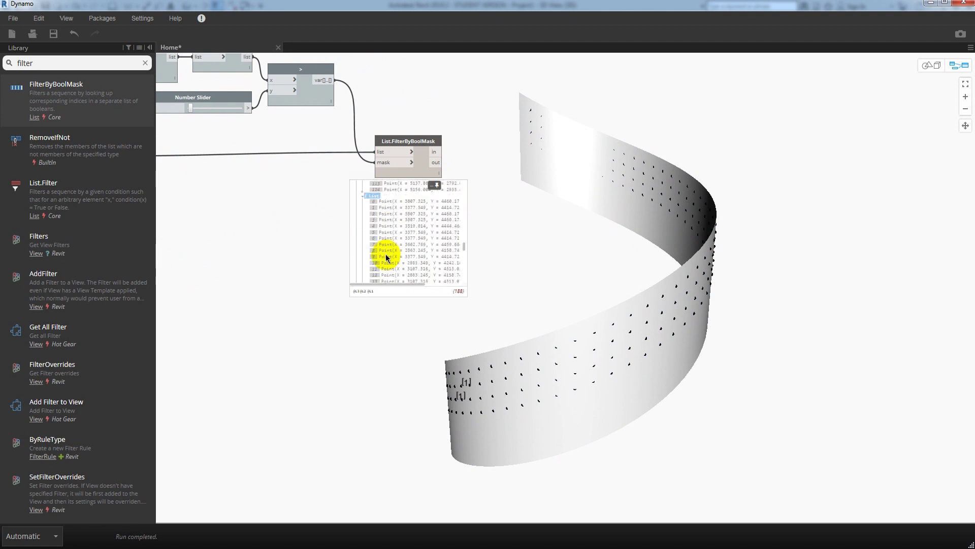
{"action": "left_click", "coordinate": [436, 185]}
{"action": "left_click", "coordinate": [481, 188]}
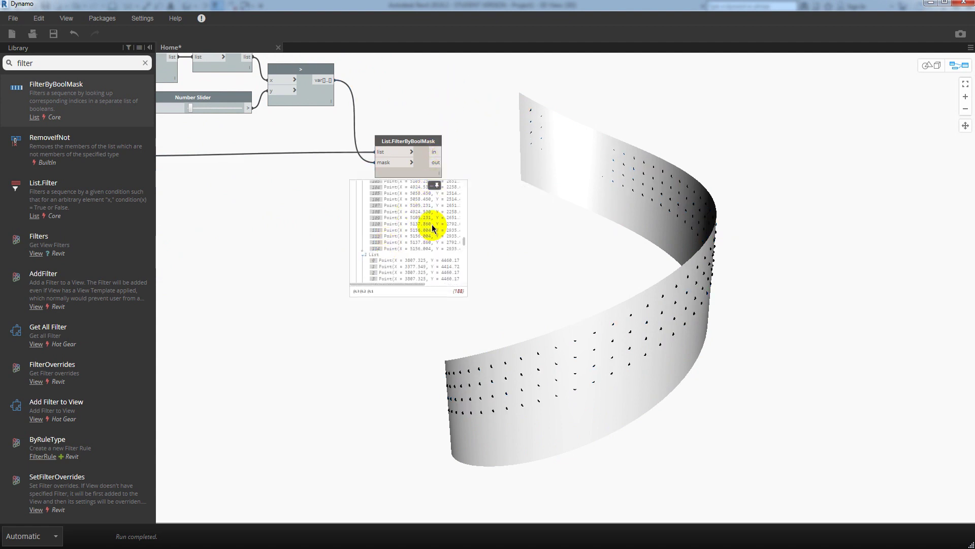
{"action": "left_click_drag", "start_coordinate": [463, 241], "coordinate": [463, 183]}
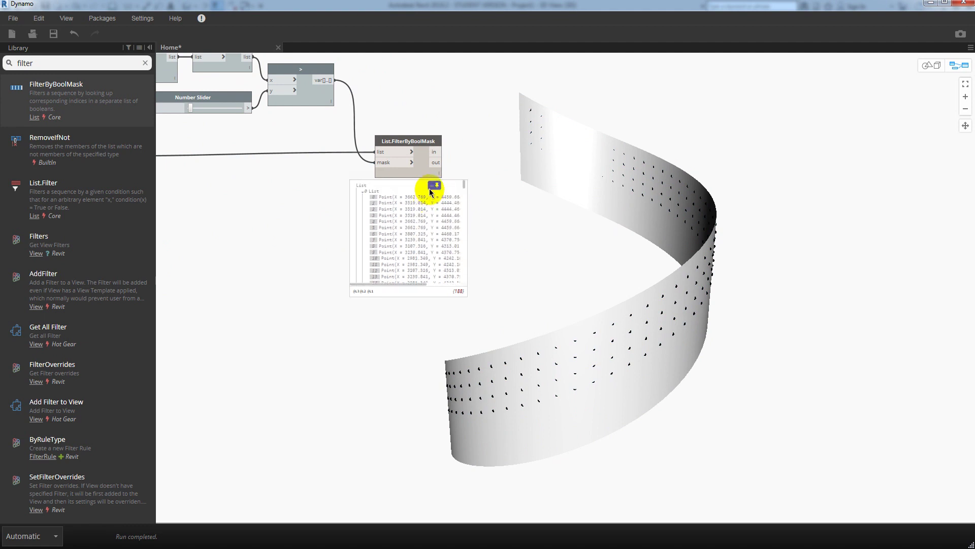
{"action": "left_click", "coordinate": [426, 190]}
{"action": "left_click", "coordinate": [470, 195]}
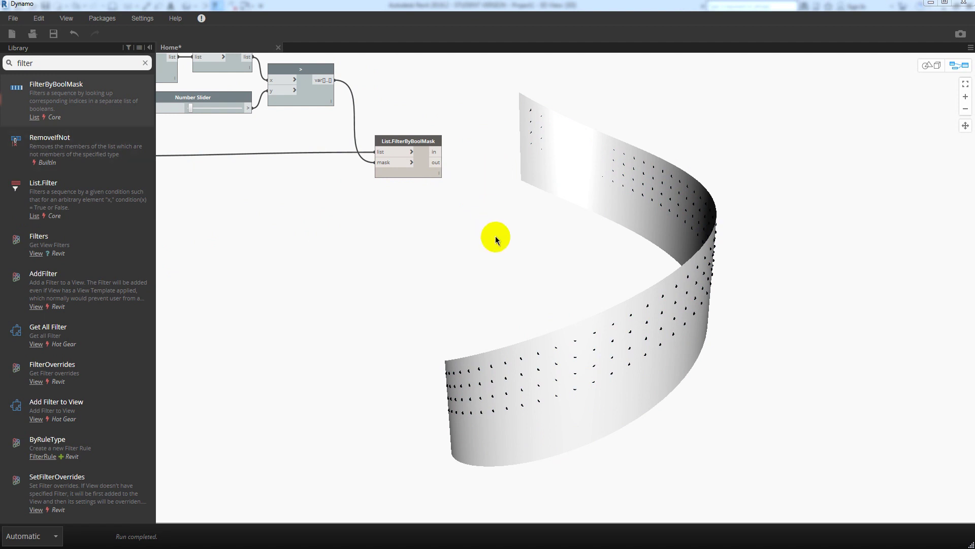
{"action": "scroll", "coordinate": [471, 202], "scroll_direction": "down", "scroll_amount": 2}
{"action": "scroll", "coordinate": [510, 158], "scroll_direction": "down", "scroll_amount": 2}
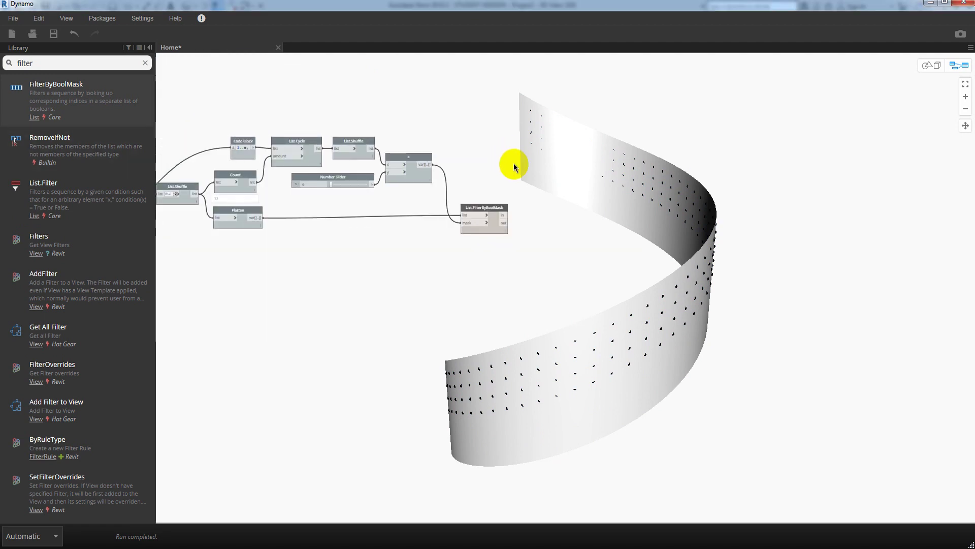
Add a second List.FilterByBoolMask at the top, fed by List.Shuffle as list and '>' as mask
{"action": "scroll", "coordinate": [508, 147], "scroll_direction": "up", "scroll_amount": 1}
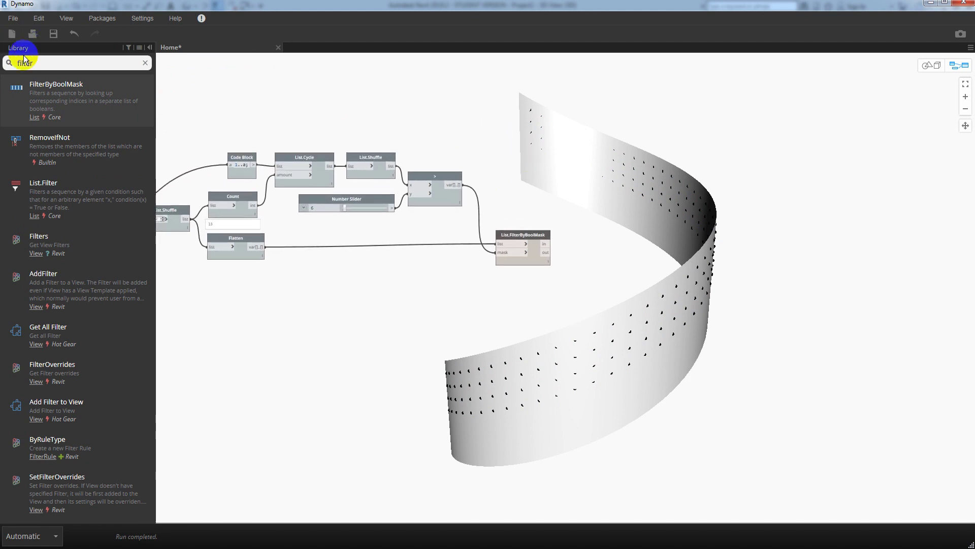
{"action": "left_click_drag", "start_coordinate": [48, 63], "coordinate": [2, 66]}
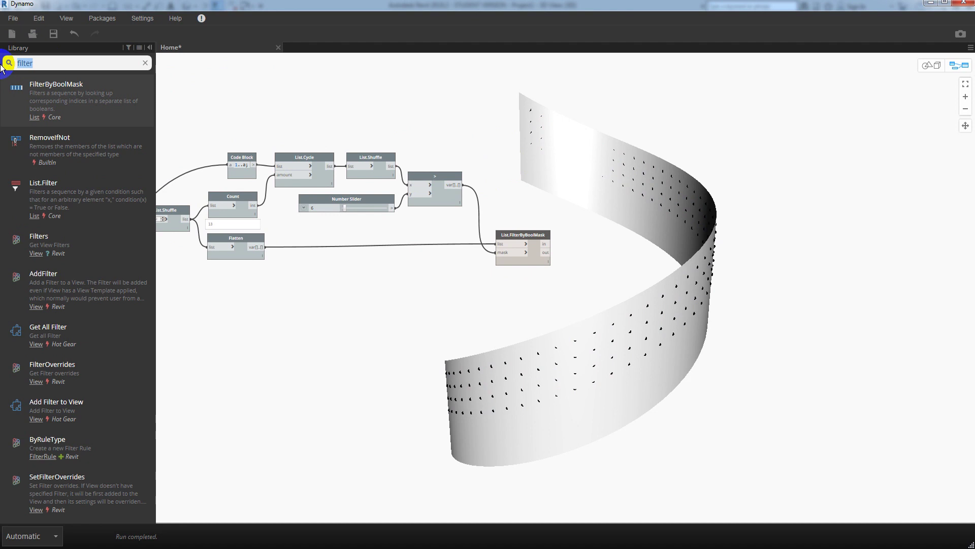
{"action": "left_click", "coordinate": [56, 97]}
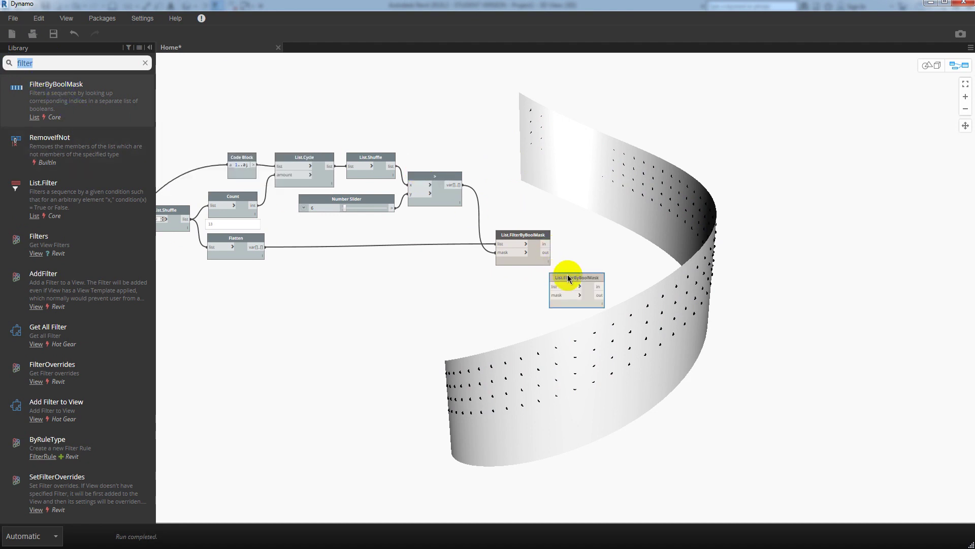
{"action": "left_click_drag", "start_coordinate": [569, 279], "coordinate": [525, 102]}
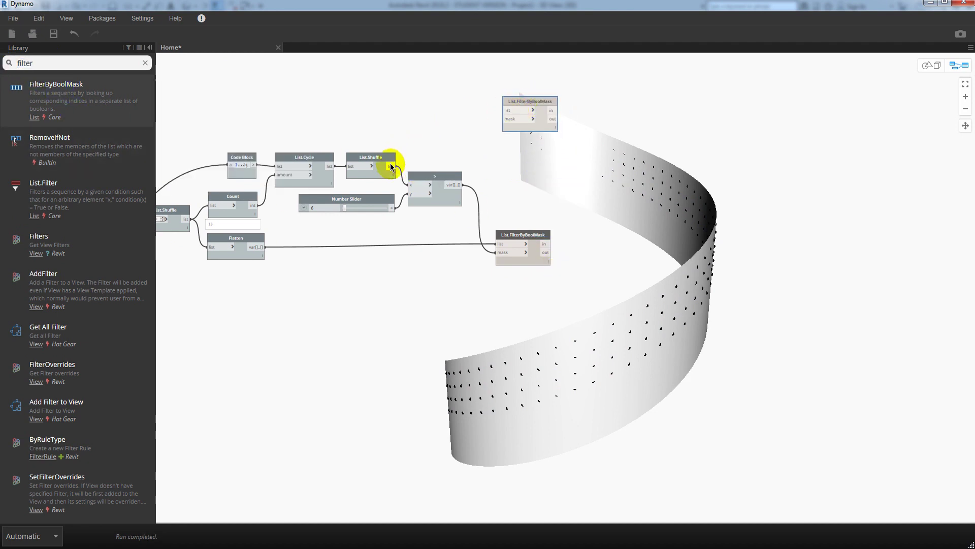
{"action": "left_click_drag", "start_coordinate": [391, 166], "coordinate": [534, 96]}
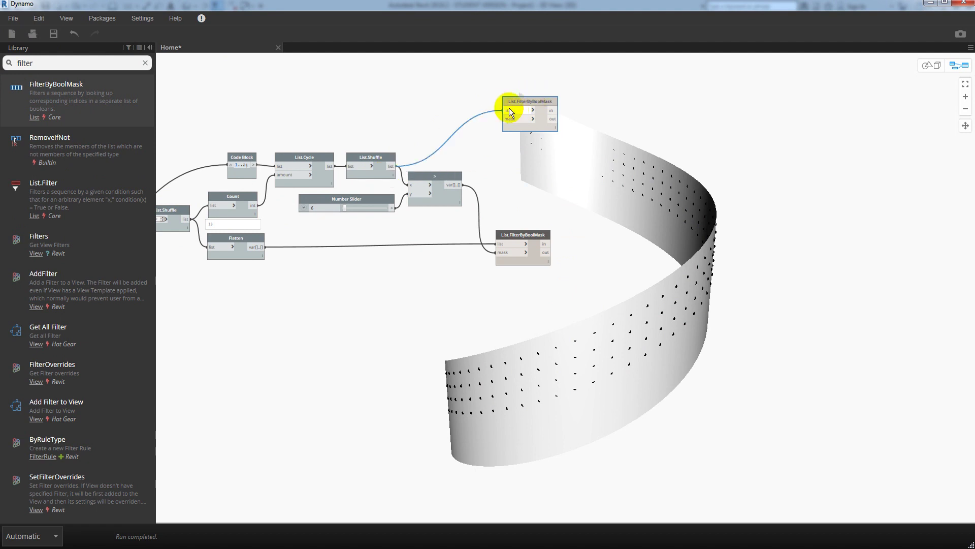
{"action": "left_click_drag", "start_coordinate": [453, 186], "coordinate": [518, 122]}
{"action": "left_click_drag", "start_coordinate": [527, 96], "coordinate": [517, 106]}
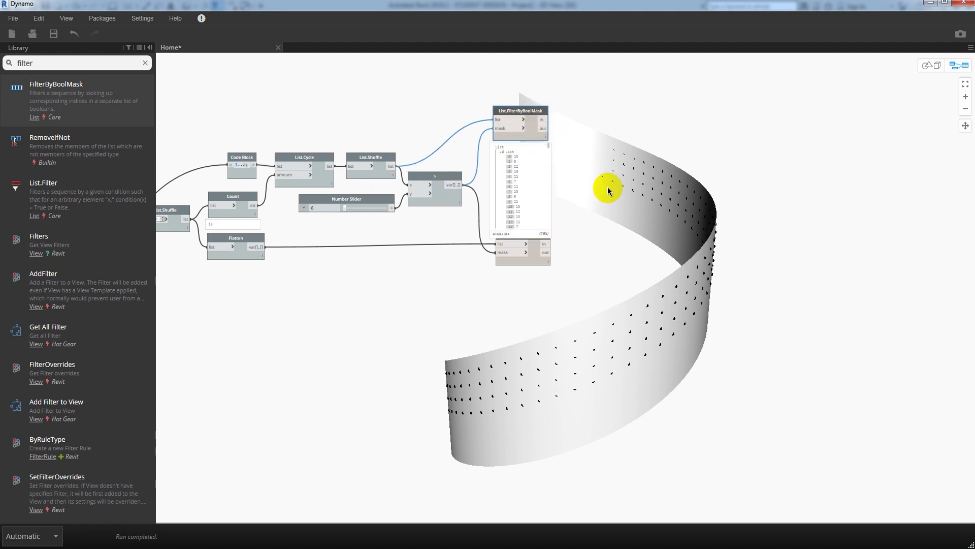
Scroll through the new filter's output preview, then close it and pan the canvas left
{"action": "scroll", "coordinate": [607, 187], "scroll_direction": "up", "scroll_amount": 3}
{"action": "scroll", "coordinate": [492, 158], "scroll_direction": "down", "scroll_amount": 5}
{"action": "scroll", "coordinate": [492, 158], "scroll_direction": "down", "scroll_amount": 5}
{"action": "scroll", "coordinate": [495, 163], "scroll_direction": "down", "scroll_amount": 5}
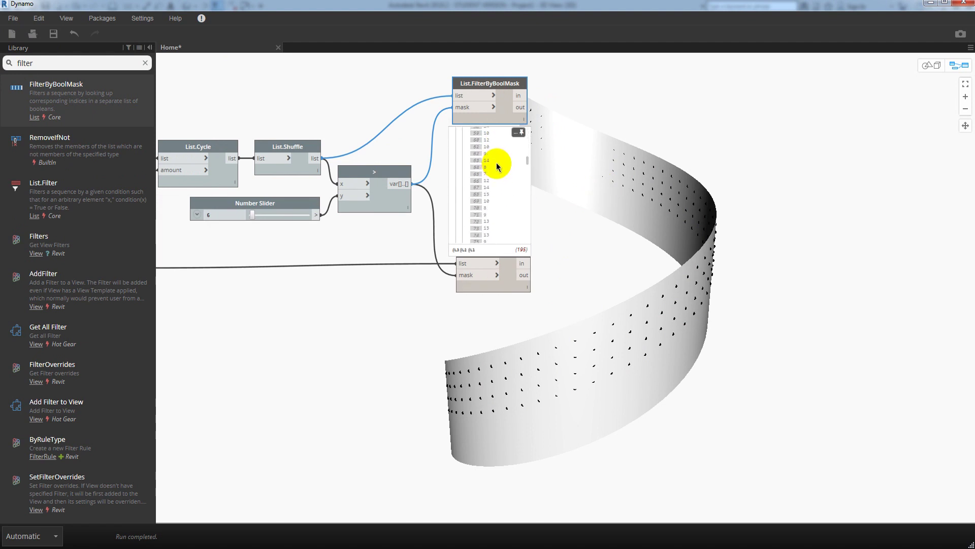
{"action": "scroll", "coordinate": [497, 165], "scroll_direction": "down", "scroll_amount": 3}
{"action": "scroll", "coordinate": [496, 165], "scroll_direction": "down", "scroll_amount": 2}
{"action": "scroll", "coordinate": [493, 170], "scroll_direction": "down", "scroll_amount": 3}
{"action": "scroll", "coordinate": [485, 184], "scroll_direction": "down", "scroll_amount": 3}
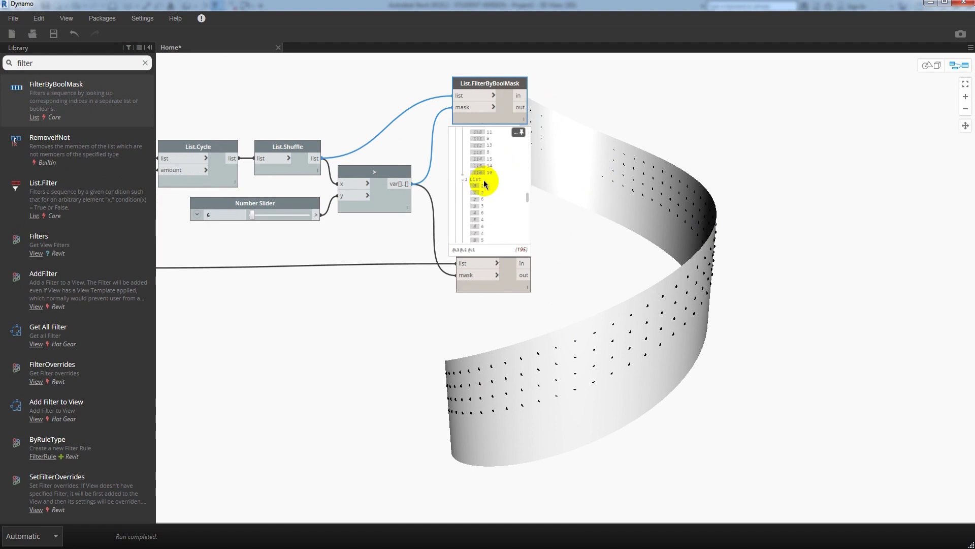
{"action": "scroll", "coordinate": [483, 185], "scroll_direction": "down", "scroll_amount": 1}
{"action": "scroll", "coordinate": [484, 187], "scroll_direction": "down", "scroll_amount": 1}
{"action": "scroll", "coordinate": [485, 193], "scroll_direction": "down", "scroll_amount": 2}
{"action": "scroll", "coordinate": [485, 201], "scroll_direction": "down", "scroll_amount": 3}
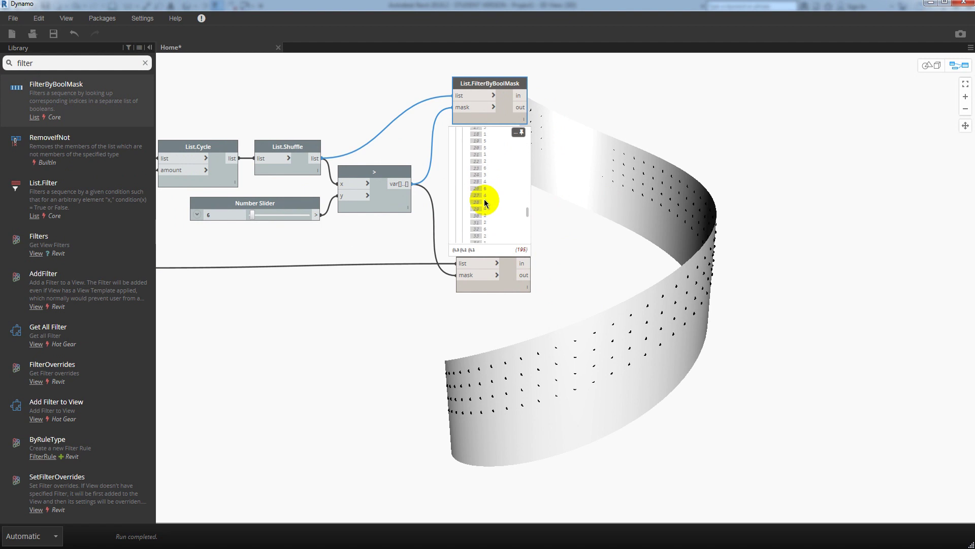
{"action": "scroll", "coordinate": [488, 198], "scroll_direction": "up", "scroll_amount": 7}
{"action": "scroll", "coordinate": [493, 196], "scroll_direction": "up", "scroll_amount": 7}
{"action": "scroll", "coordinate": [493, 191], "scroll_direction": "up", "scroll_amount": 5}
{"action": "scroll", "coordinate": [495, 172], "scroll_direction": "up", "scroll_amount": 3}
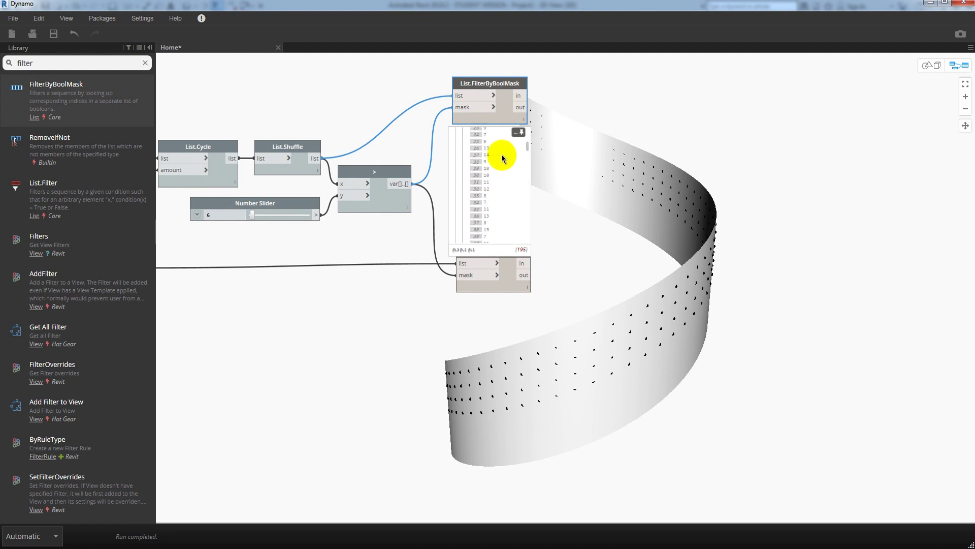
{"action": "left_click_drag", "start_coordinate": [518, 92], "coordinate": [520, 94]}
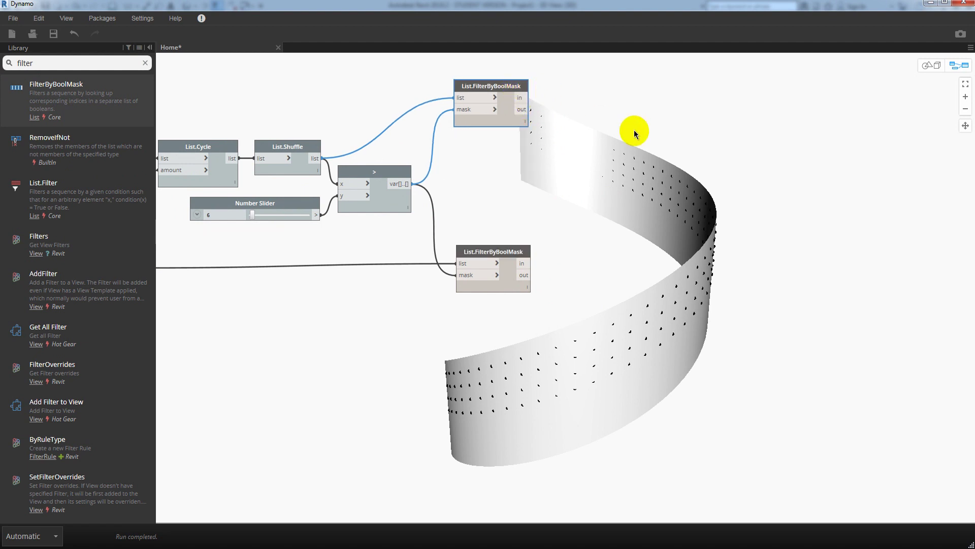
{"action": "middle_click_drag", "start_coordinate": [633, 133], "coordinate": [583, 152]}
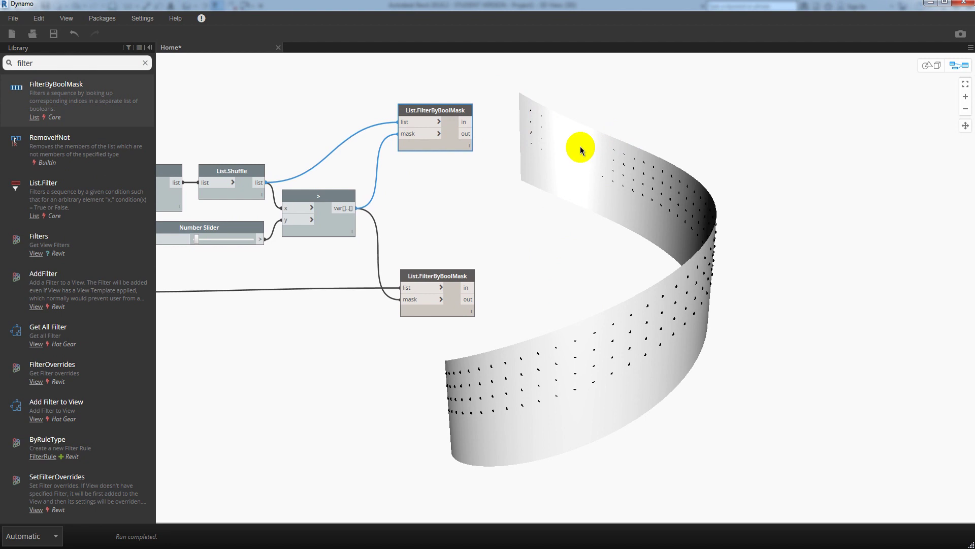
Place a List.Shuffle node right of the upper FilterByBoolMask to reshuffle its 'in' output
{"action": "left_click", "coordinate": [66, 63]}
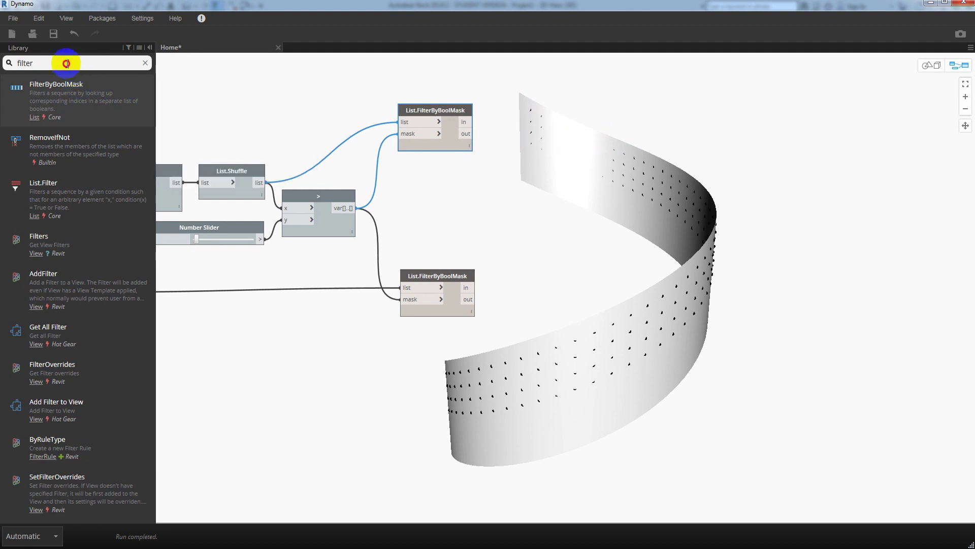
{"action": "type", "text": "shuf"}
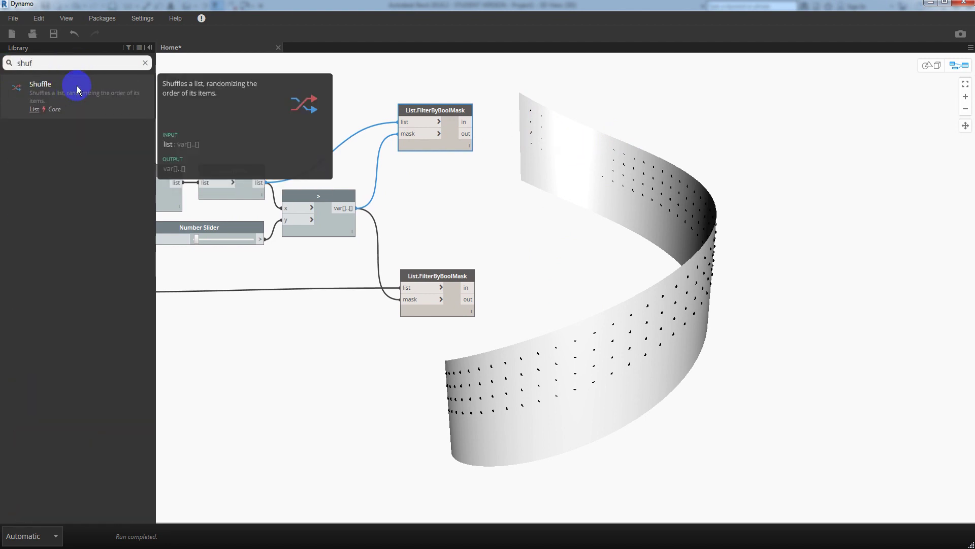
{"action": "left_click", "coordinate": [77, 89]}
{"action": "mouse_move", "coordinate": [605, 279]}
{"action": "left_mouse_down"}
{"action": "mouse_move", "coordinate": [523, 109]}
{"action": "mouse_move", "coordinate": [490, 123]}
{"action": "mouse_move", "coordinate": [521, 111]}
{"action": "left_mouse_up"}
{"action": "left_click_drag", "start_coordinate": [122, 62], "coordinate": [3, 60]}
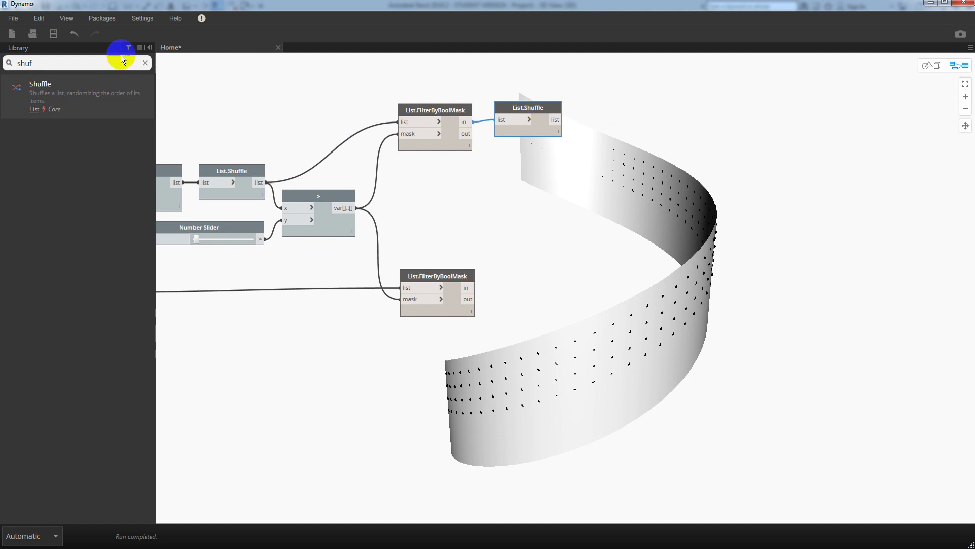
Add a '>' node and a Number Slider set to 8 beside the new List.Shuffle
{"action": "type", "text": ">"}
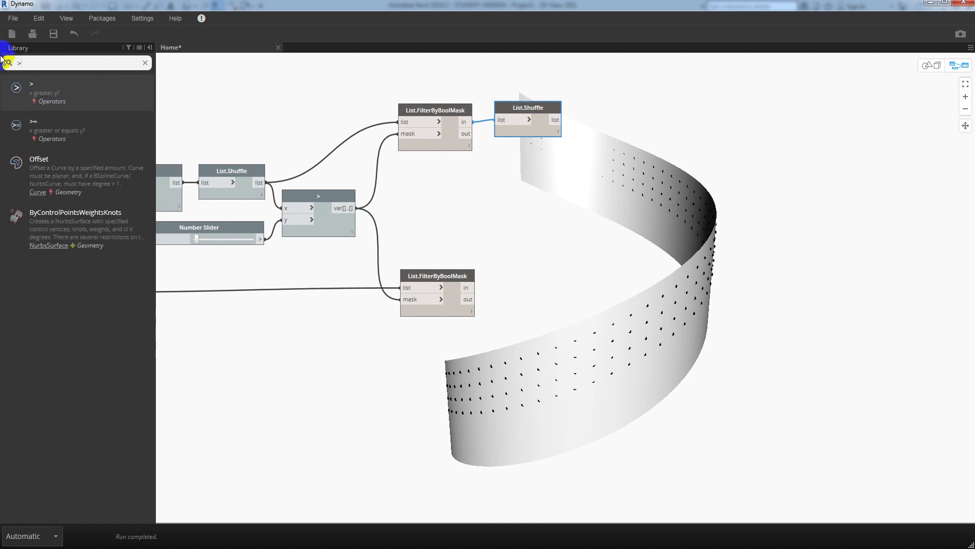
{"action": "key", "text": "Return"}
{"action": "left_click_drag", "start_coordinate": [607, 297], "coordinate": [624, 148]}
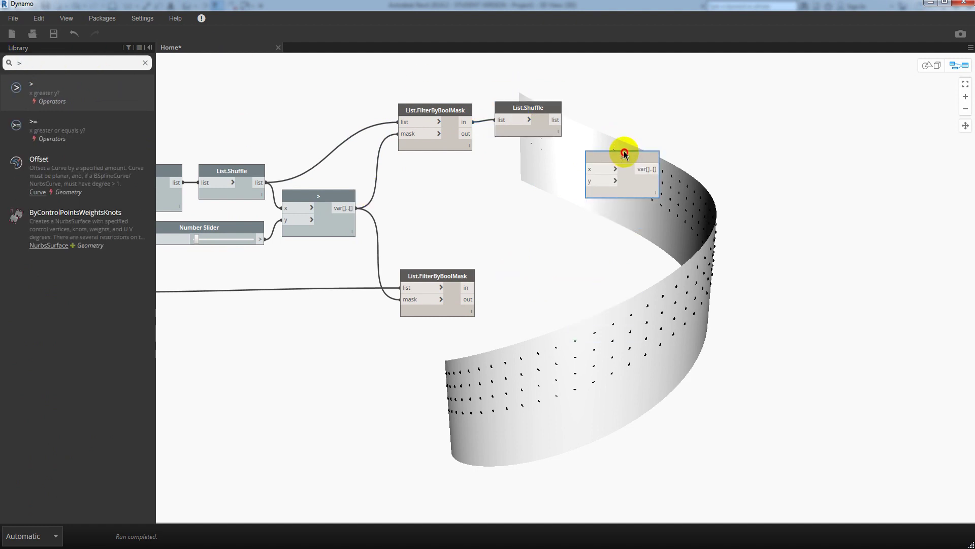
{"action": "left_click_drag", "start_coordinate": [42, 60], "coordinate": [3, 59]}
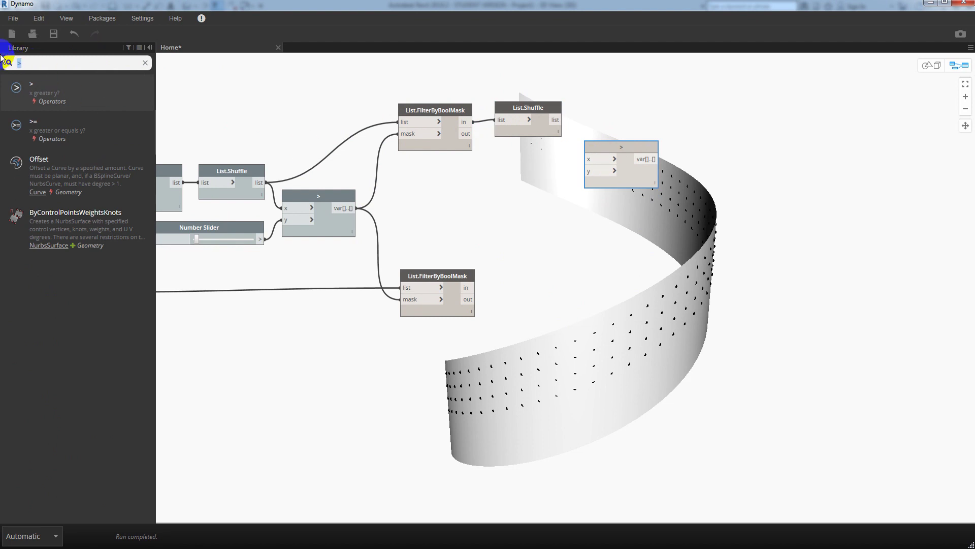
{"action": "type", "text": "slider"}
{"action": "left_click", "coordinate": [51, 84]}
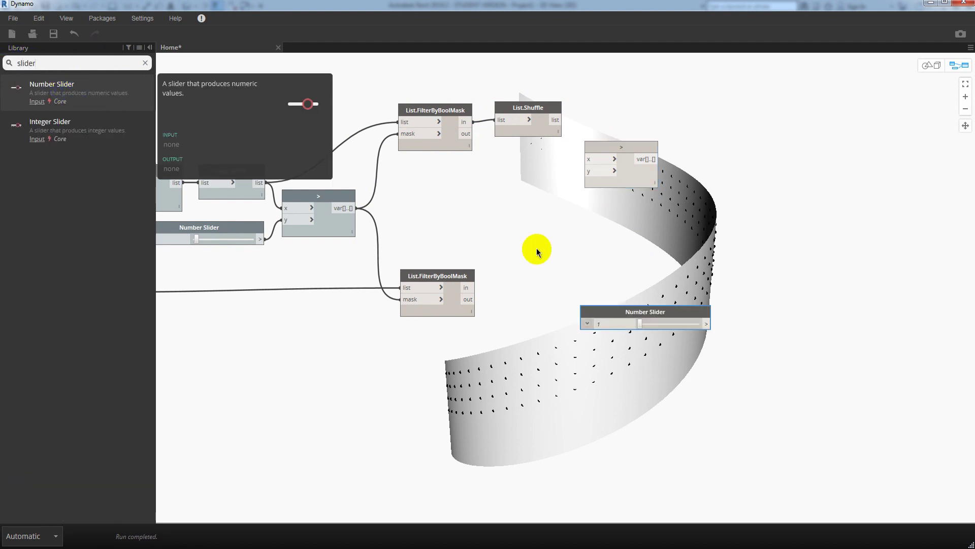
{"action": "left_click_drag", "start_coordinate": [633, 310], "coordinate": [484, 172]}
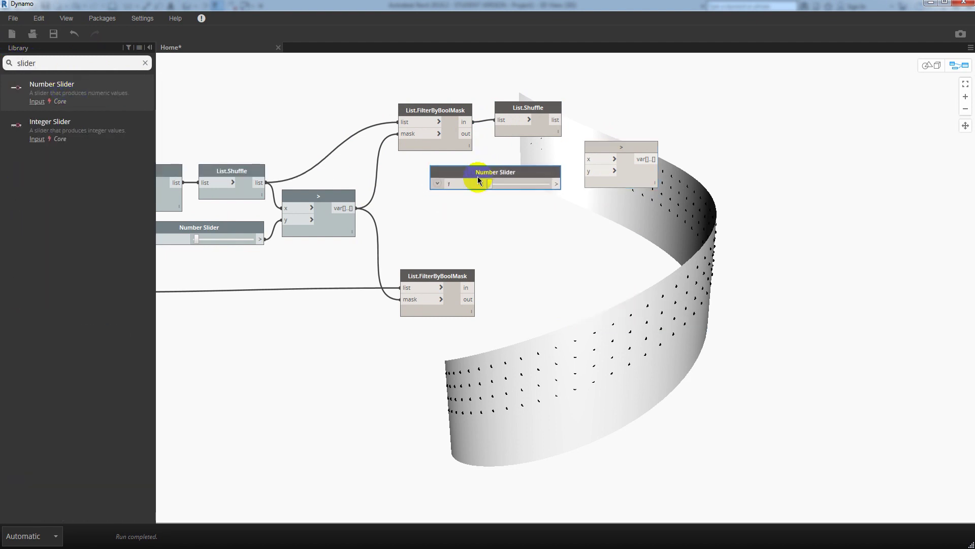
{"action": "type", "text": "8"}
{"action": "left_click", "coordinate": [615, 232]}
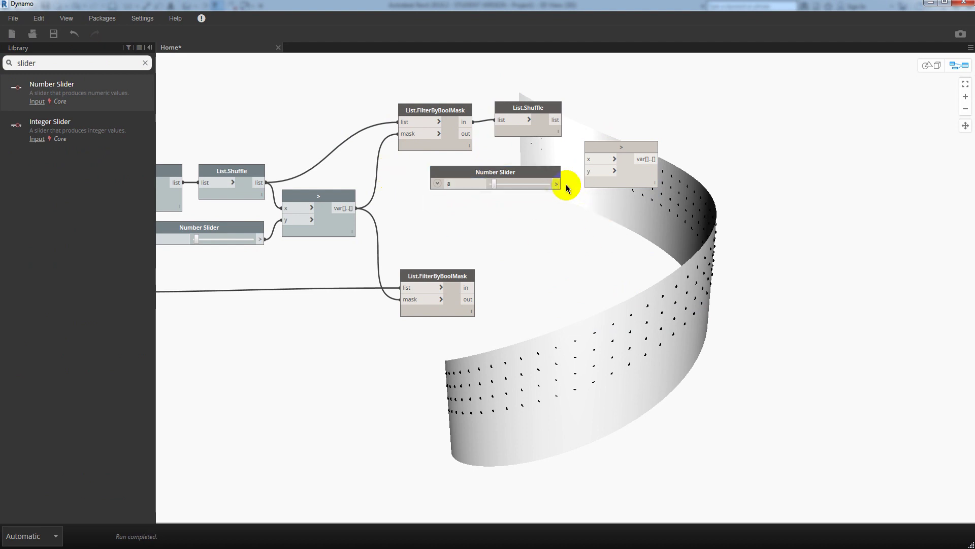
Wire the new List.Shuffle into '>' x and the slider into y, then pan left
{"action": "mouse_move", "coordinate": [556, 120]}
{"action": "left_mouse_down"}
{"action": "mouse_move", "coordinate": [588, 159]}
{"action": "mouse_move", "coordinate": [588, 136]}
{"action": "left_mouse_up"}
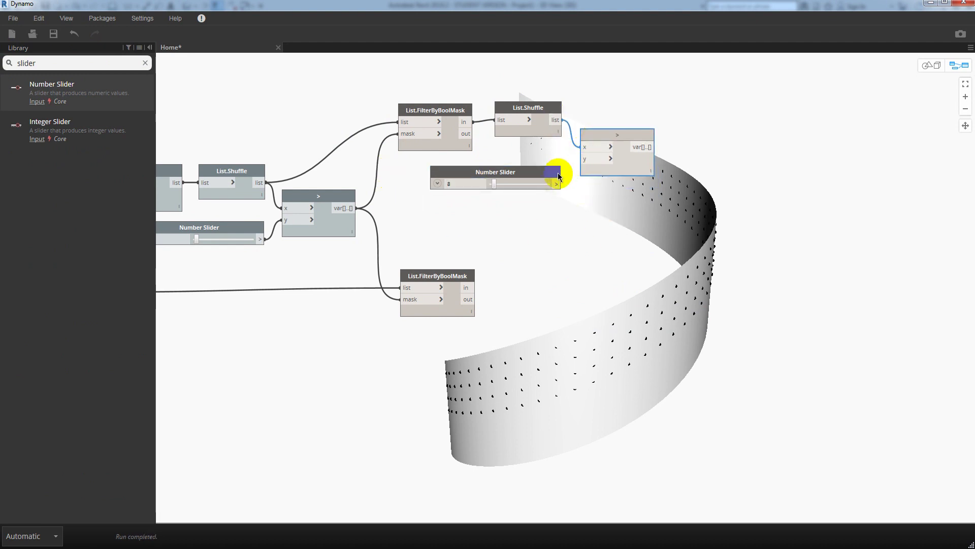
{"action": "left_click_drag", "start_coordinate": [557, 183], "coordinate": [593, 160]}
{"action": "left_click", "coordinate": [594, 159]}
{"action": "middle_click_drag", "start_coordinate": [701, 208], "coordinate": [633, 205]}
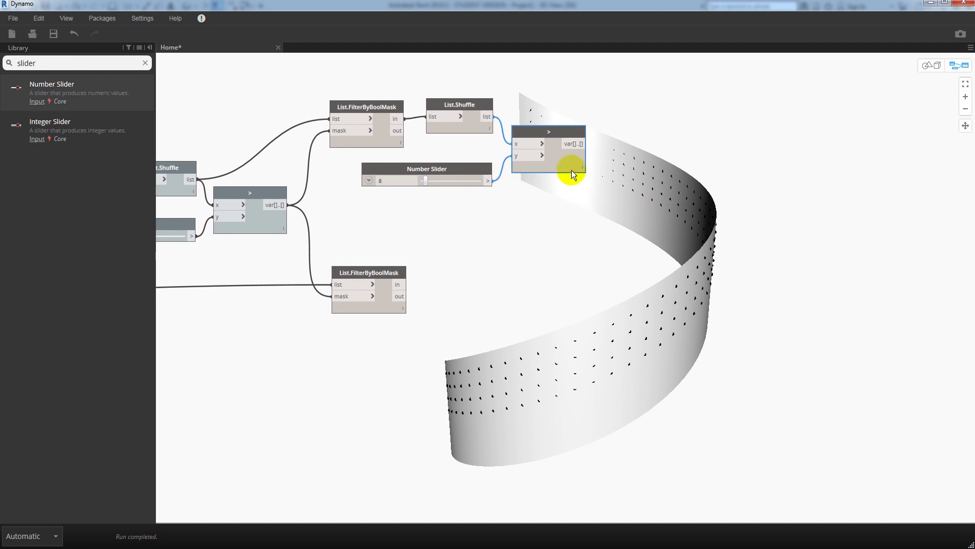
{"action": "mouse_move", "coordinate": [617, 153]}
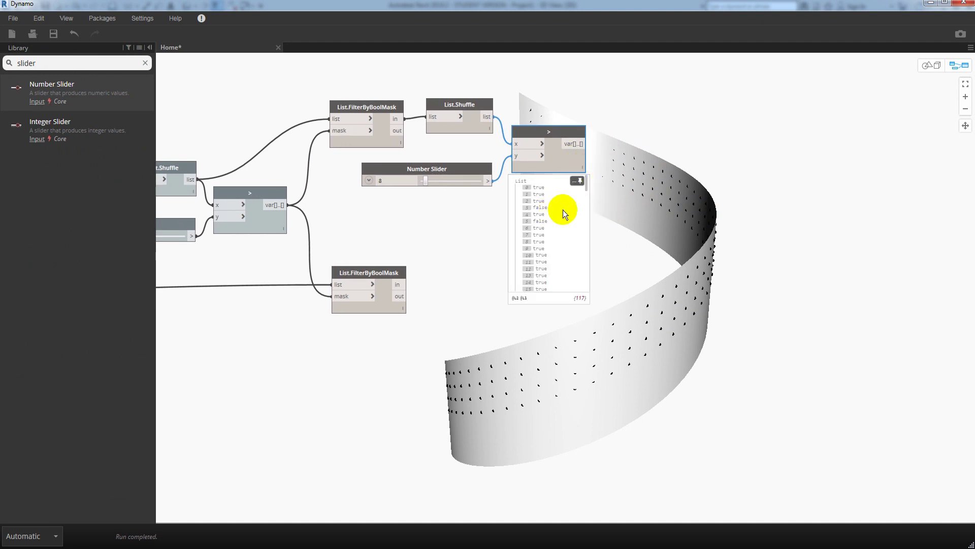
{"action": "middle_click_drag", "start_coordinate": [604, 209], "coordinate": [544, 212]}
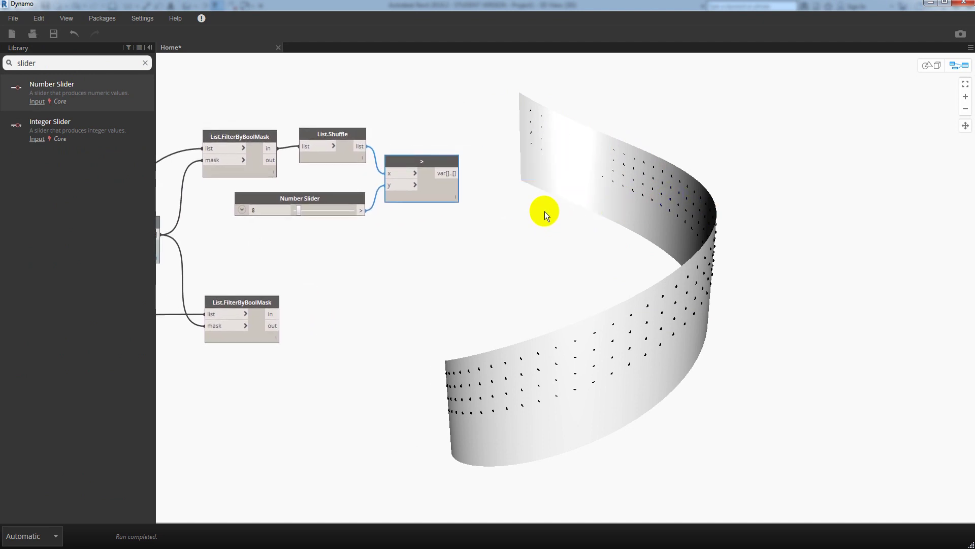
{"action": "left_click_drag", "start_coordinate": [65, 63], "coordinate": [3, 64]}
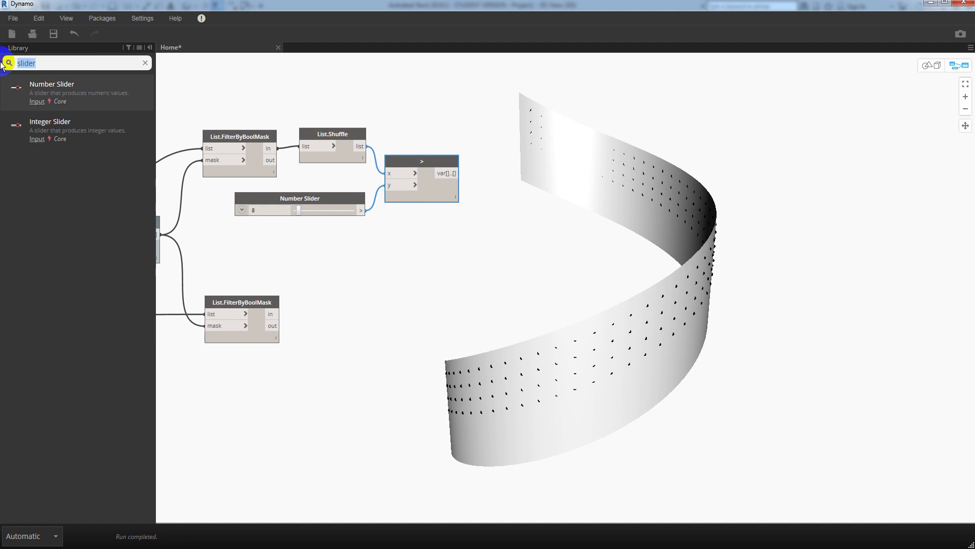
Place a third FilterByBoolMask using the reshuffled list as list and the greater-than-8 results as mask
{"action": "type", "text": "fil"}
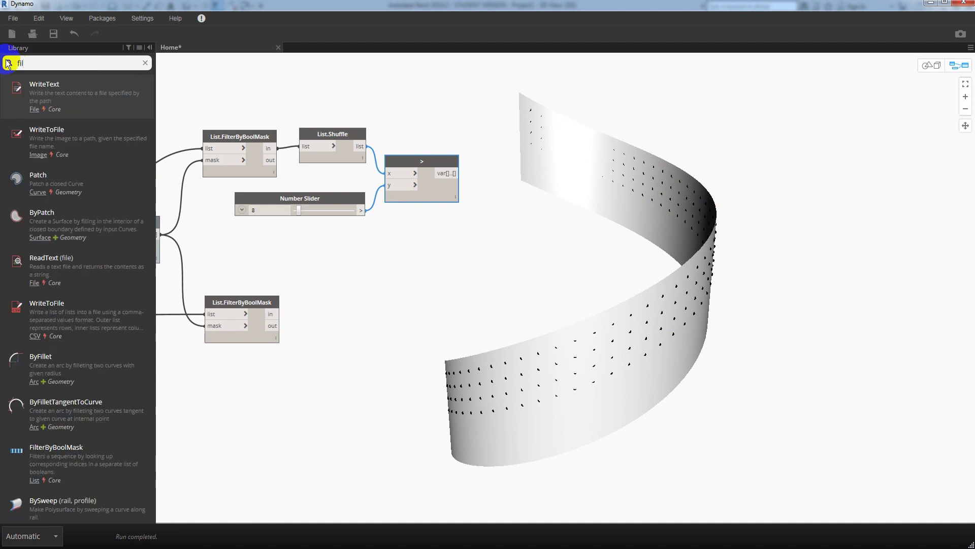
{"action": "type", "text": "ter"}
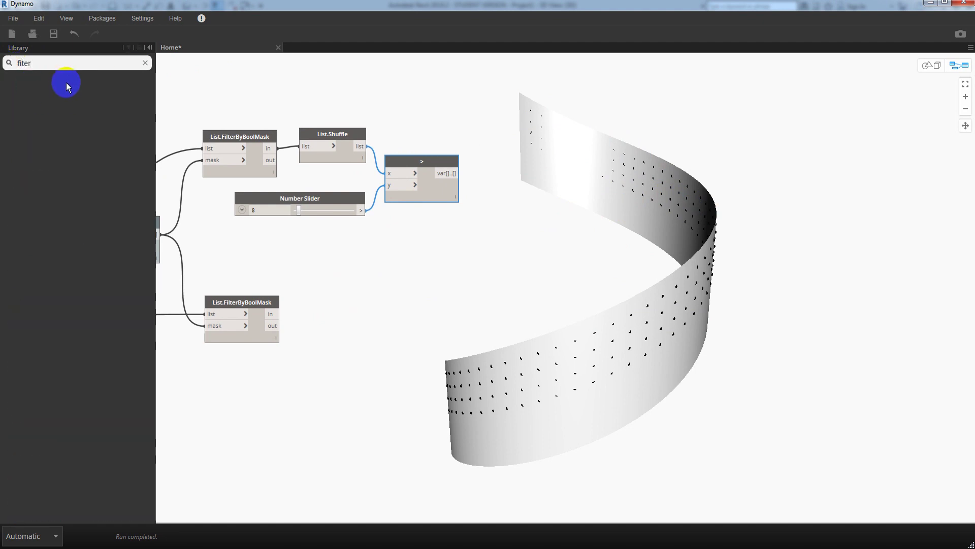
{"action": "key", "text": "BackSpace"}
{"action": "key", "text": "BackSpace"}
{"action": "type", "text": "l"}
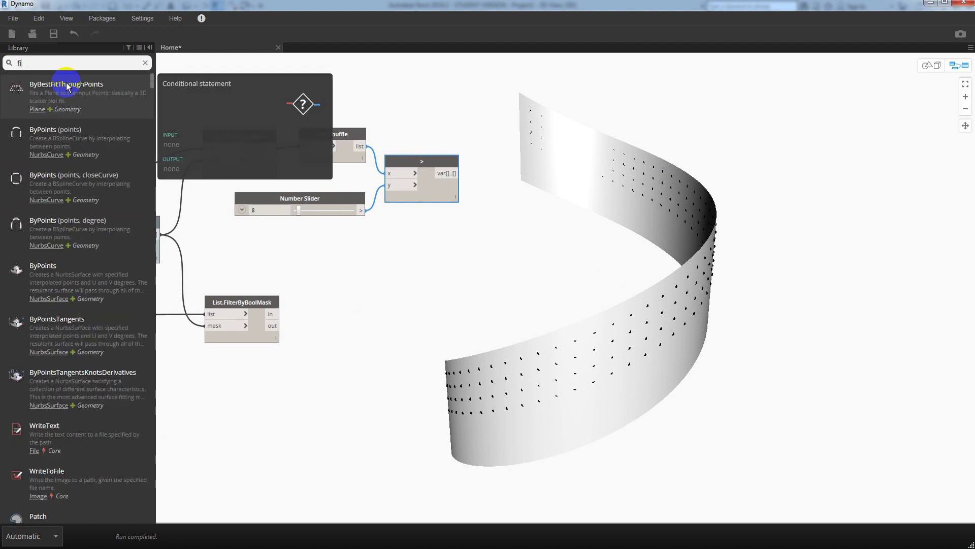
{"action": "type", "text": "ter"}
{"action": "left_click", "coordinate": [64, 88]}
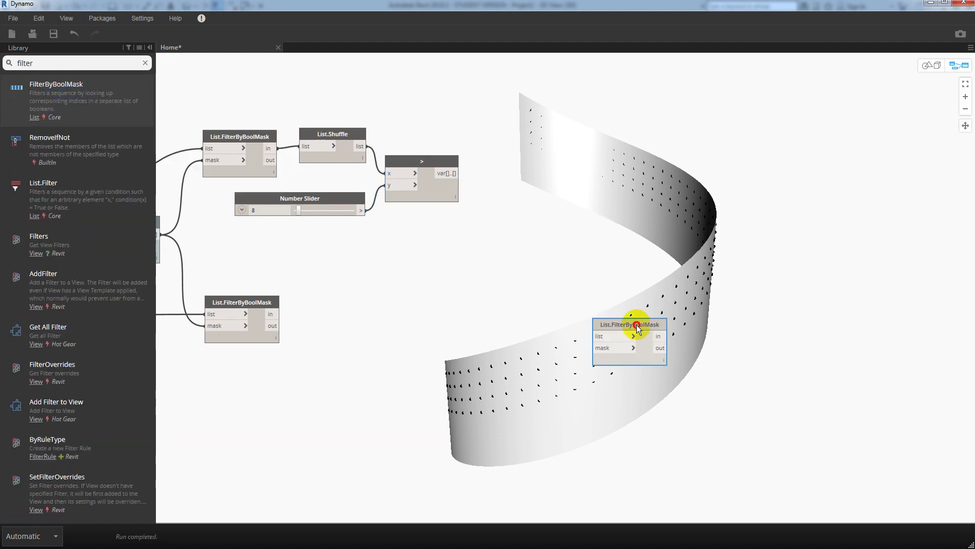
{"action": "mouse_move", "coordinate": [636, 325]}
{"action": "left_mouse_down"}
{"action": "mouse_move", "coordinate": [551, 115]}
{"action": "mouse_move", "coordinate": [553, 97]}
{"action": "left_mouse_up"}
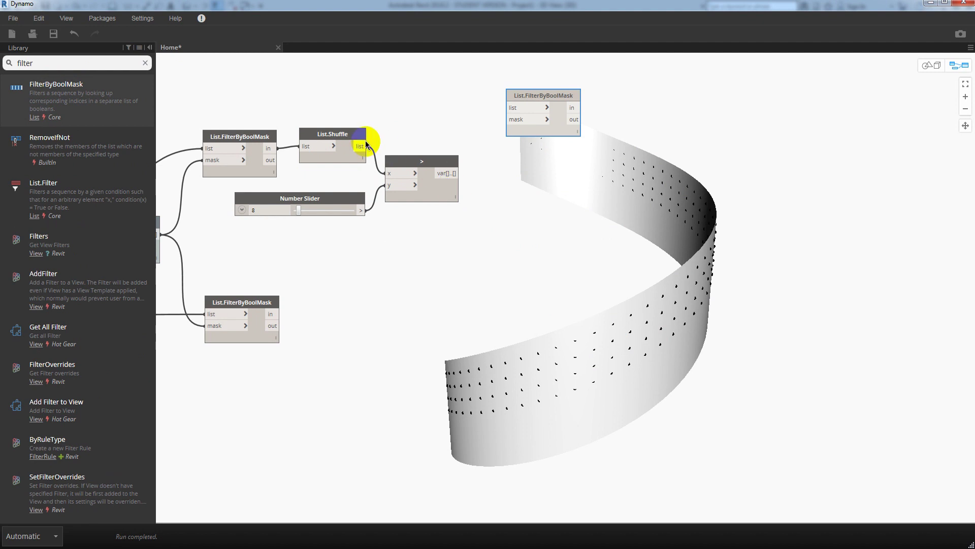
{"action": "left_click_drag", "start_coordinate": [366, 146], "coordinate": [497, 116]}
{"action": "left_click", "coordinate": [507, 108]}
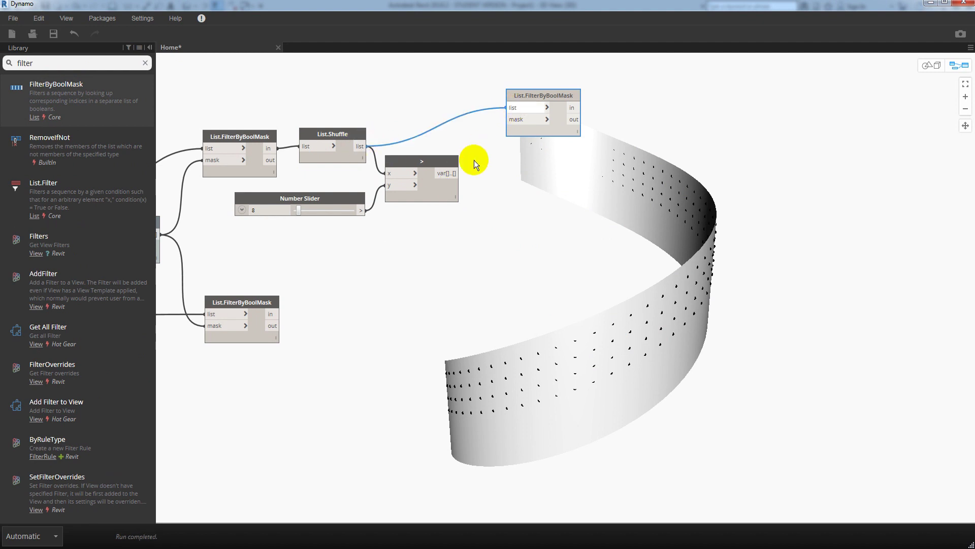
{"action": "left_click", "coordinate": [450, 173]}
{"action": "left_click", "coordinate": [527, 125]}
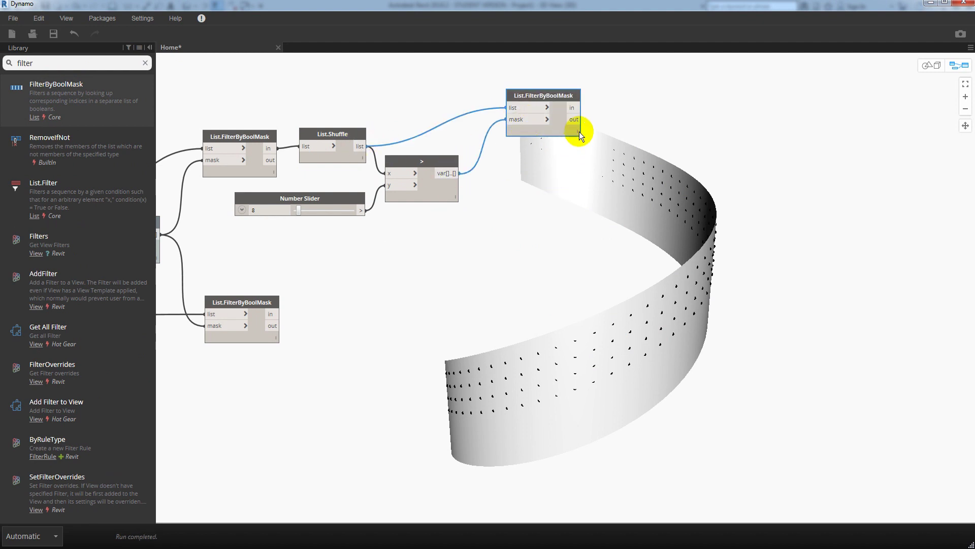
{"action": "middle_click_drag", "start_coordinate": [648, 139], "coordinate": [616, 142]}
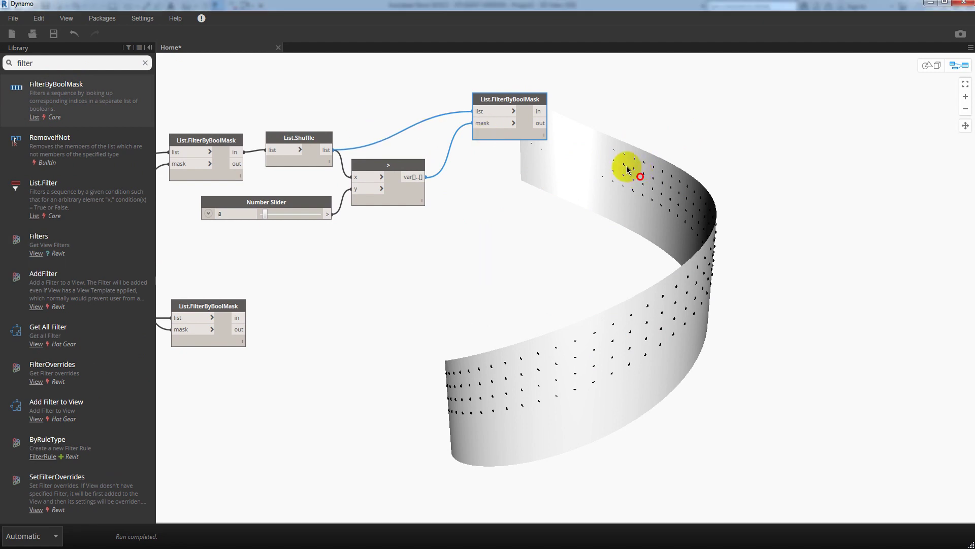
{"action": "left_click_drag", "start_coordinate": [529, 100], "coordinate": [529, 93]}
{"action": "left_click_drag", "start_coordinate": [55, 63], "coordinate": [4, 67]}
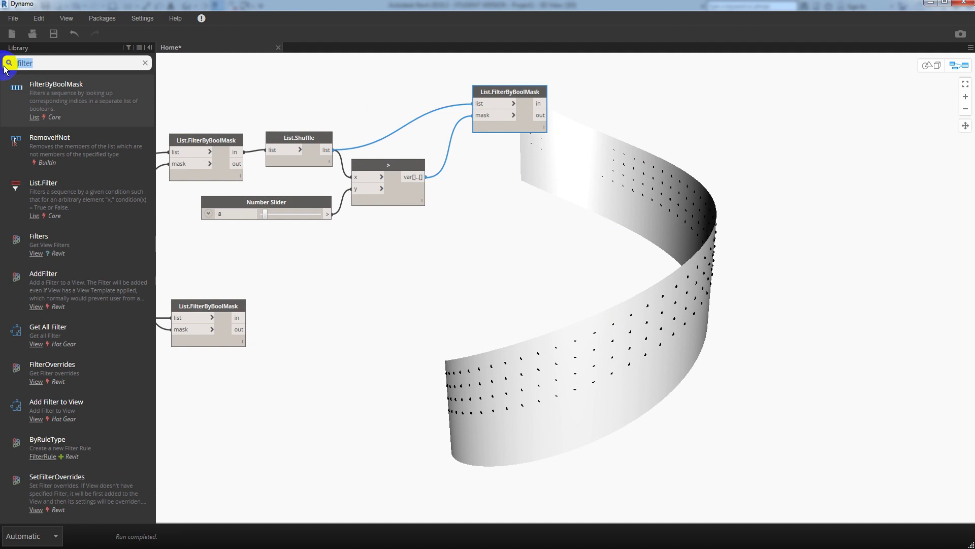
Add a '>' node beside the newest filter, feeding its kept items into x
{"action": "type", "text": ">"}
{"action": "left_click", "coordinate": [47, 87]}
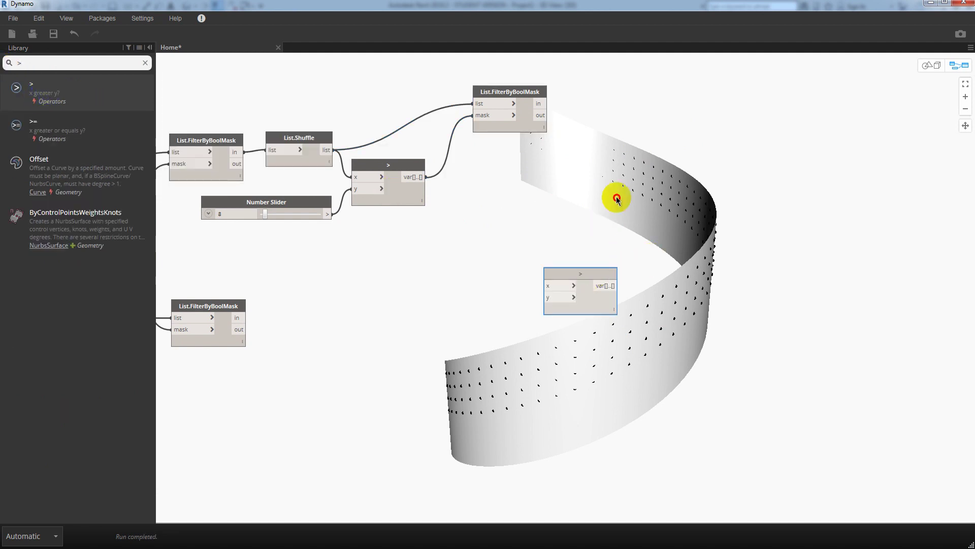
{"action": "left_click_drag", "start_coordinate": [617, 200], "coordinate": [646, 117]}
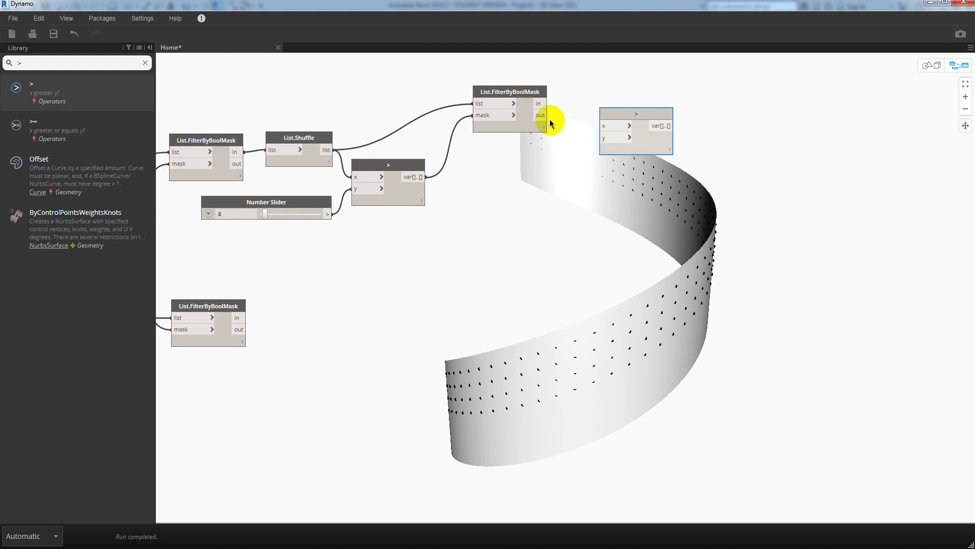
{"action": "left_click_drag", "start_coordinate": [537, 103], "coordinate": [603, 125]}
Duplicate the Number Slider, set the copy to 9 and wire it to the comparison's y
{"action": "left_click", "coordinate": [291, 202]}
{"action": "mouse_move", "coordinate": [303, 201]}
{"action": "left_mouse_down", "text": "ctrl"}
{"action": "mouse_move", "coordinate": [552, 169]}
{"action": "mouse_move", "coordinate": [581, 146]}
{"action": "left_mouse_up", "text": "ctrl"}
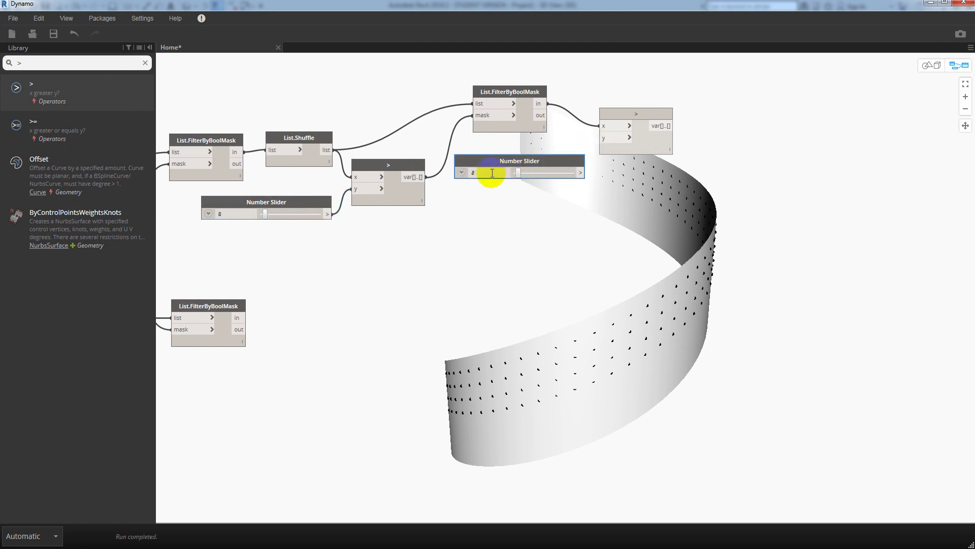
{"action": "type", "text": "9"}
{"action": "left_click", "coordinate": [632, 196]}
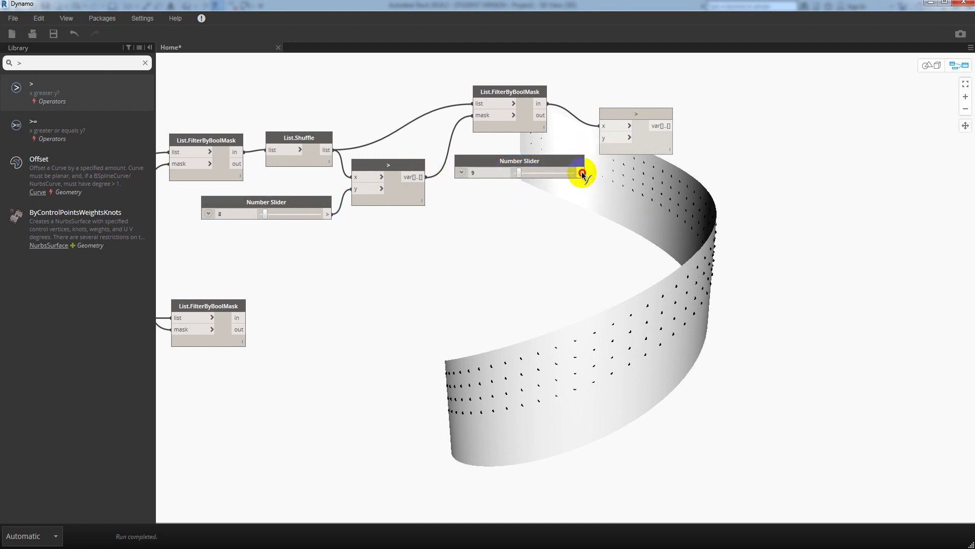
{"action": "mouse_move", "coordinate": [582, 174]}
{"action": "left_mouse_down"}
{"action": "mouse_move", "coordinate": [628, 138]}
{"action": "mouse_move", "coordinate": [632, 117]}
{"action": "left_mouse_up"}
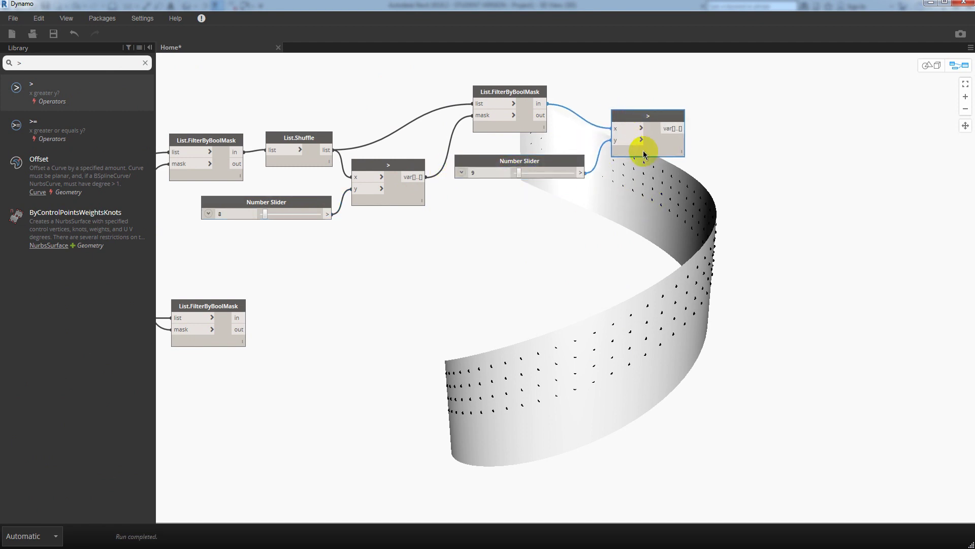
{"action": "mouse_move", "coordinate": [680, 189]}
{"action": "middle_mouse_down"}
{"action": "mouse_move", "coordinate": [590, 201]}
{"action": "mouse_move", "coordinate": [556, 219]}
{"action": "middle_mouse_up"}
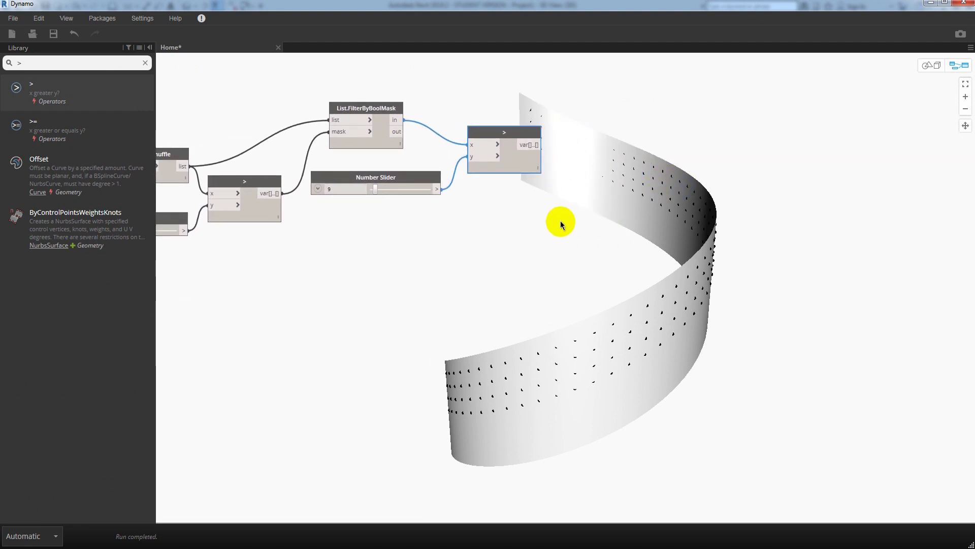
{"action": "mouse_move", "coordinate": [504, 160]}
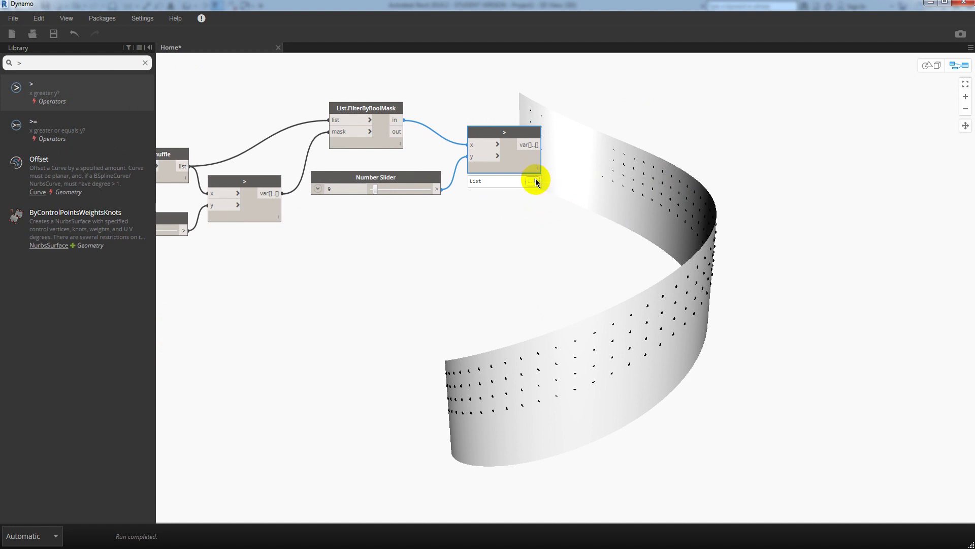
{"action": "scroll", "coordinate": [514, 215], "scroll_direction": "up", "scroll_amount": 2}
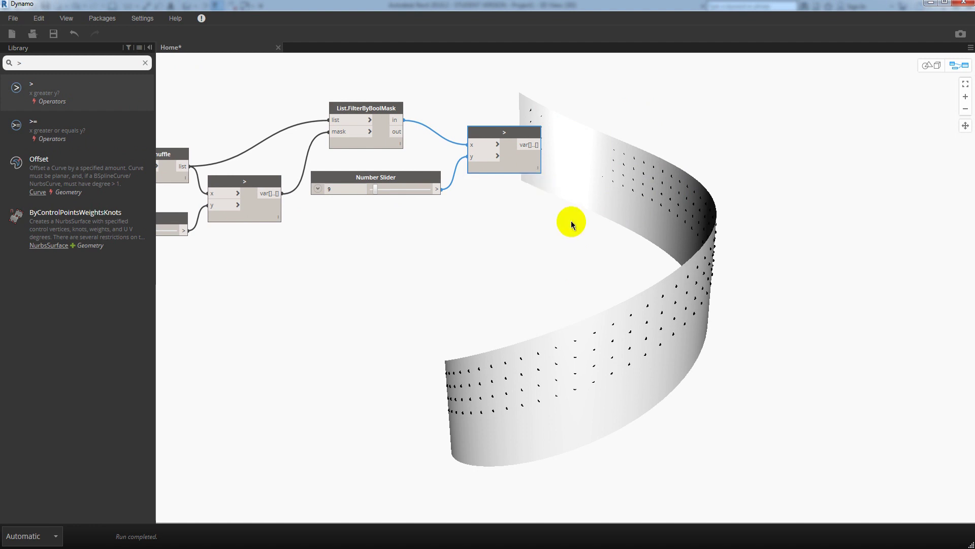
{"action": "middle_click_drag", "start_coordinate": [425, 260], "coordinate": [590, 225]}
{"action": "scroll", "coordinate": [489, 266], "scroll_direction": "down", "scroll_amount": 2}
Pan out and box-select nodes to review the full filter chain, then clear the selection
{"action": "middle_click_drag", "start_coordinate": [489, 266], "coordinate": [632, 254]}
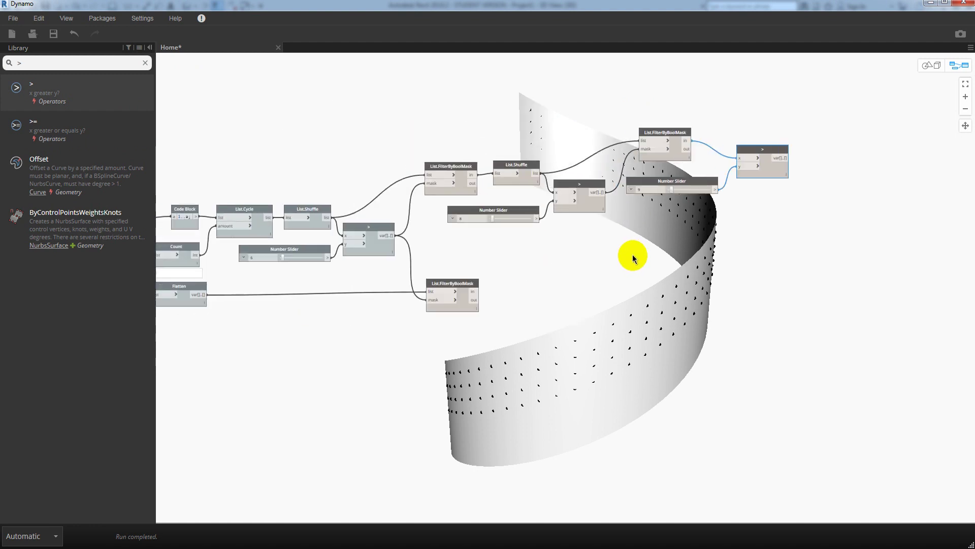
{"action": "middle_click_drag", "start_coordinate": [467, 257], "coordinate": [480, 257]}
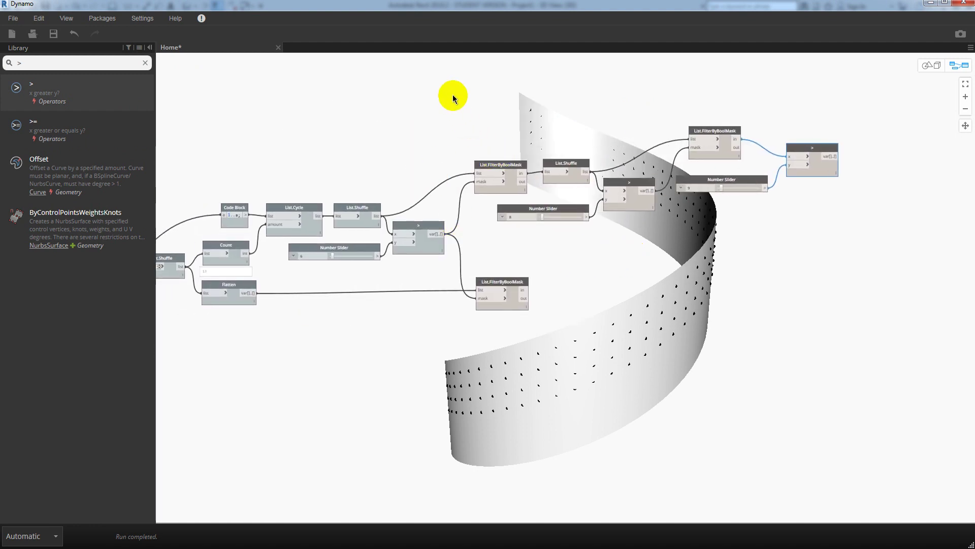
{"action": "left_click_drag", "start_coordinate": [453, 96], "coordinate": [853, 250]}
{"action": "middle_click_drag", "start_coordinate": [769, 264], "coordinate": [612, 246]}
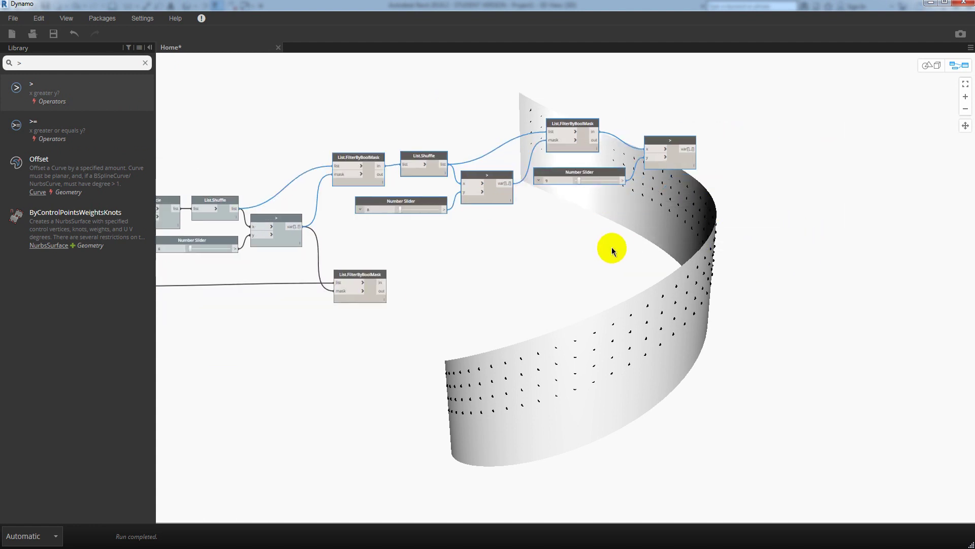
{"action": "mouse_move", "coordinate": [275, 199]}
{"action": "middle_mouse_down"}
{"action": "mouse_move", "coordinate": [402, 196]}
{"action": "mouse_move", "coordinate": [429, 206]}
{"action": "middle_mouse_up"}
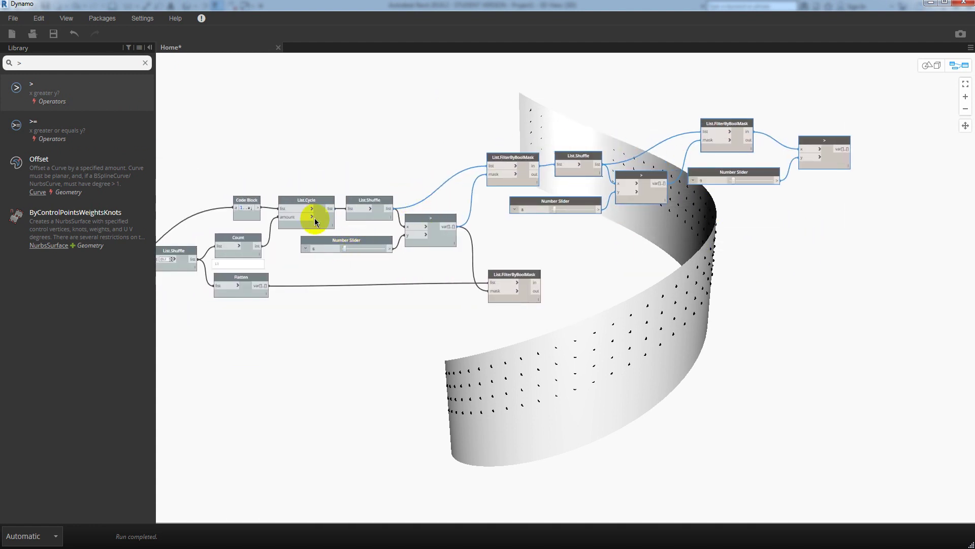
{"action": "left_click", "coordinate": [270, 72]}
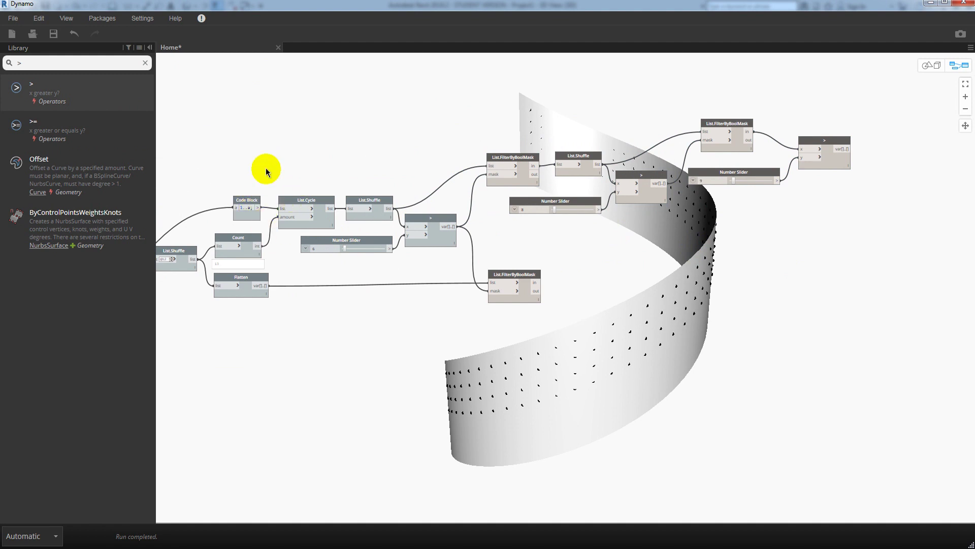
Move the first shuffle-and-compare stage up level with the later stages and select the whole chain
{"action": "left_click_drag", "start_coordinate": [211, 171], "coordinate": [464, 261]}
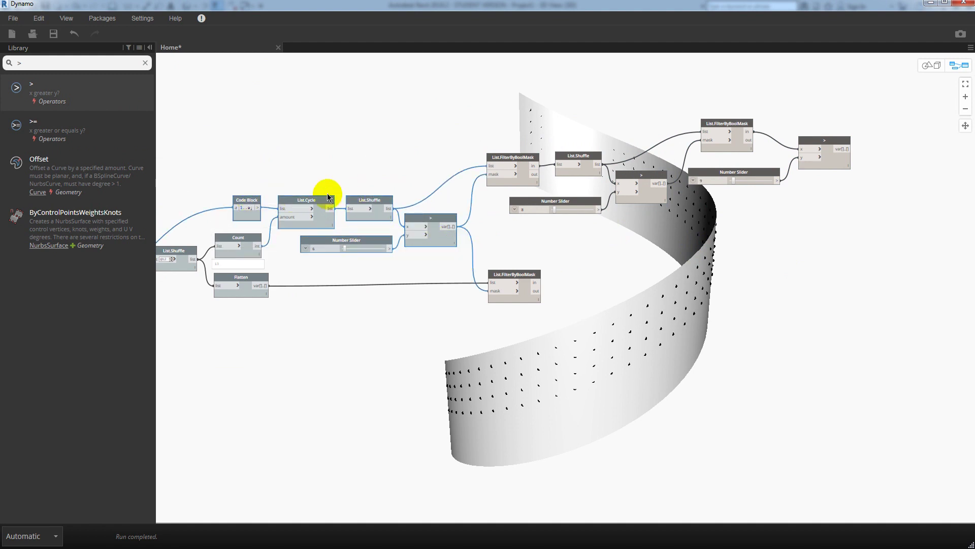
{"action": "mouse_move", "coordinate": [327, 193]}
{"action": "left_mouse_down"}
{"action": "mouse_move", "coordinate": [320, 157]}
{"action": "mouse_move", "coordinate": [322, 172]}
{"action": "left_mouse_up"}
{"action": "left_click_drag", "start_coordinate": [201, 89], "coordinate": [871, 235]}
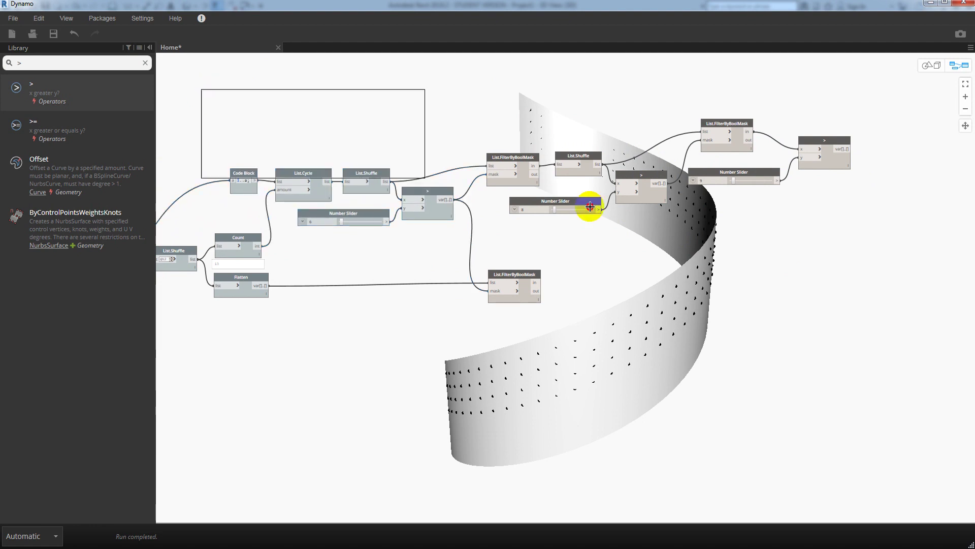
{"action": "right_click", "coordinate": [459, 128]}
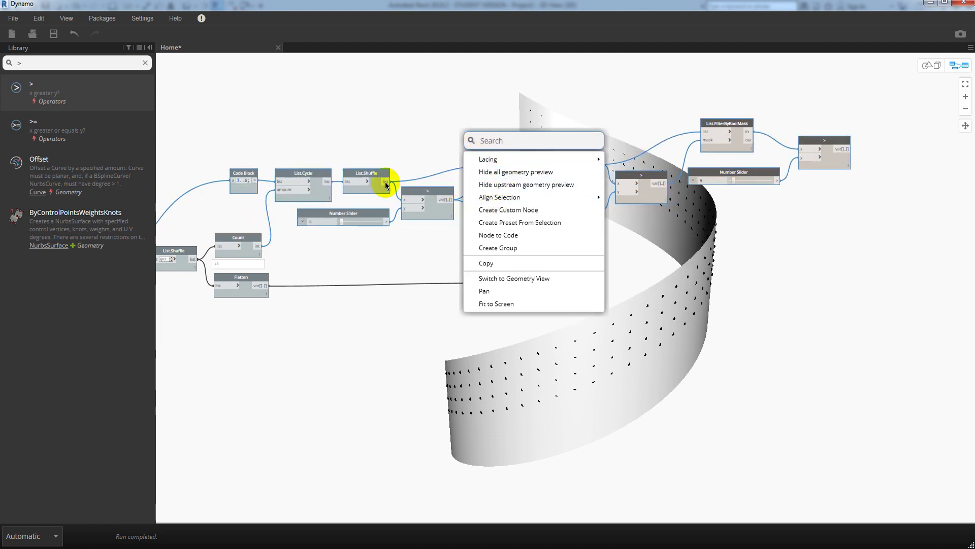
{"action": "left_click", "coordinate": [376, 172]}
Group the selected chain nodes and title the group '{1..6}{7..8}{9..a}'
{"action": "right_click", "coordinate": [376, 172]}
{"action": "left_click", "coordinate": [406, 192]}
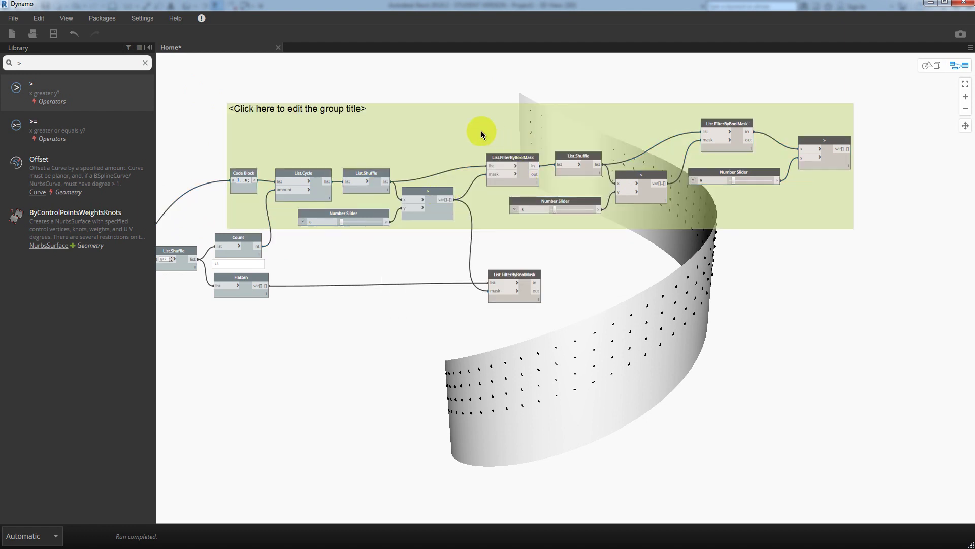
{"action": "double_click", "coordinate": [339, 111]}
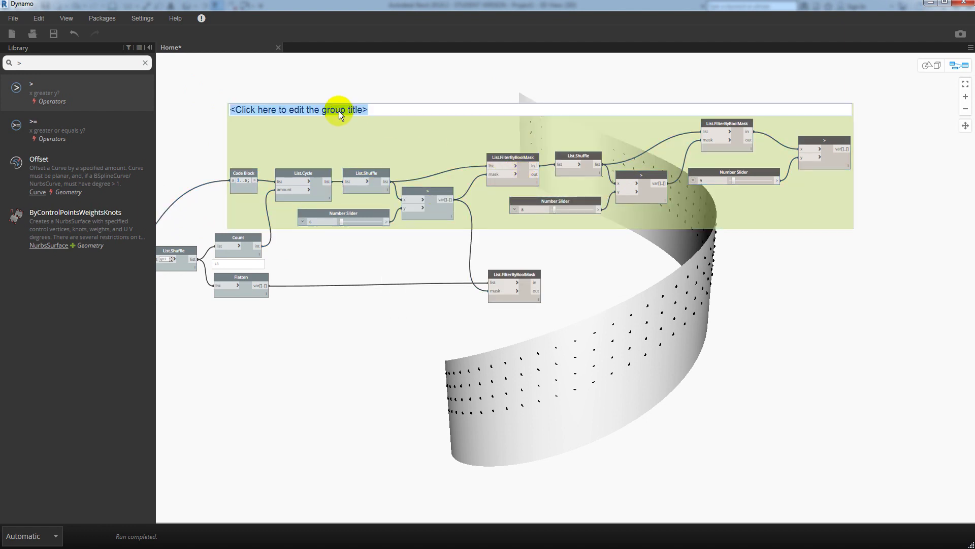
{"action": "key", "text": "BackSpace"}
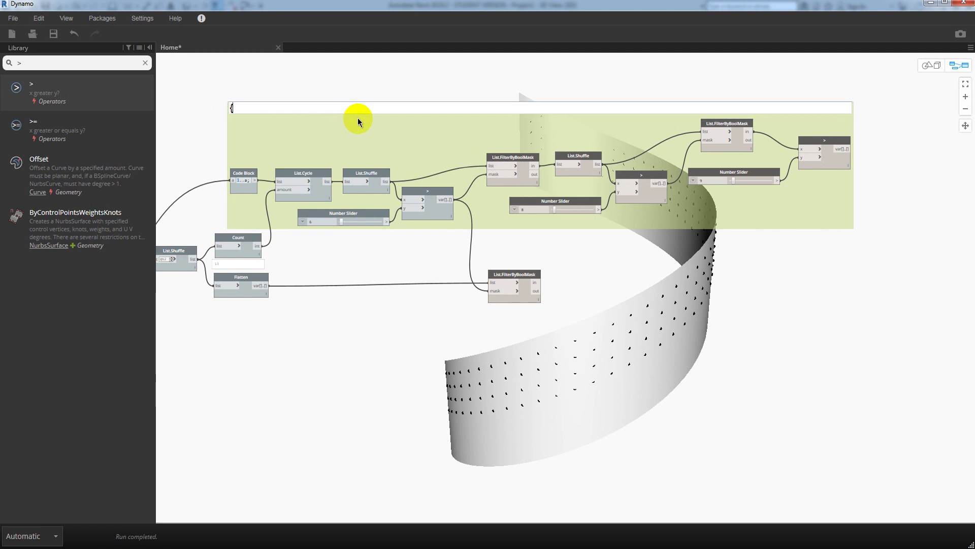
{"action": "type", "text": "{1.."}
{"action": "type", "text": "6}"}
{"action": "type", "text": "{7.."}
{"action": "type", "text": "8"}
{"action": "type", "text": "}{"}
{"action": "type", "text": "9}"}
{"action": "left_click", "coordinate": [398, 79]}
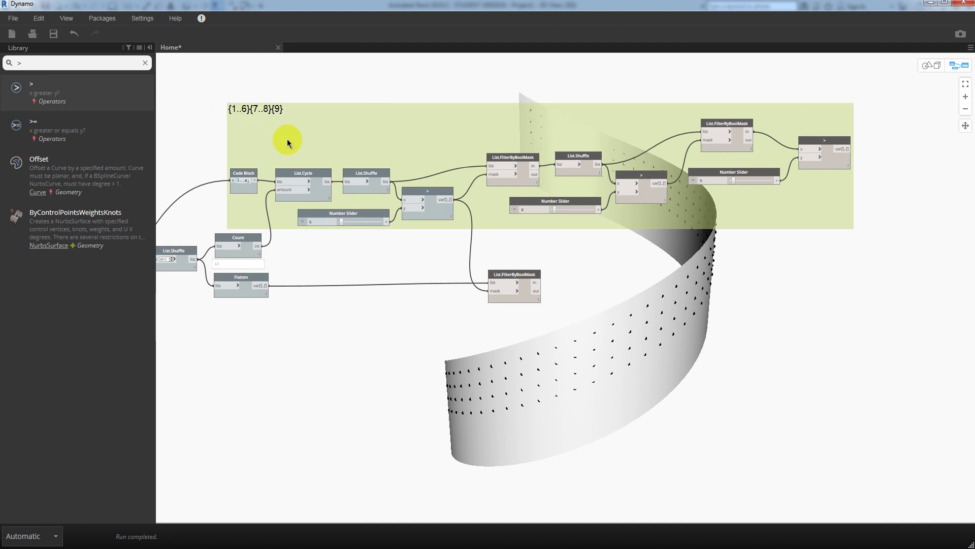
{"action": "double_click", "coordinate": [279, 110]}
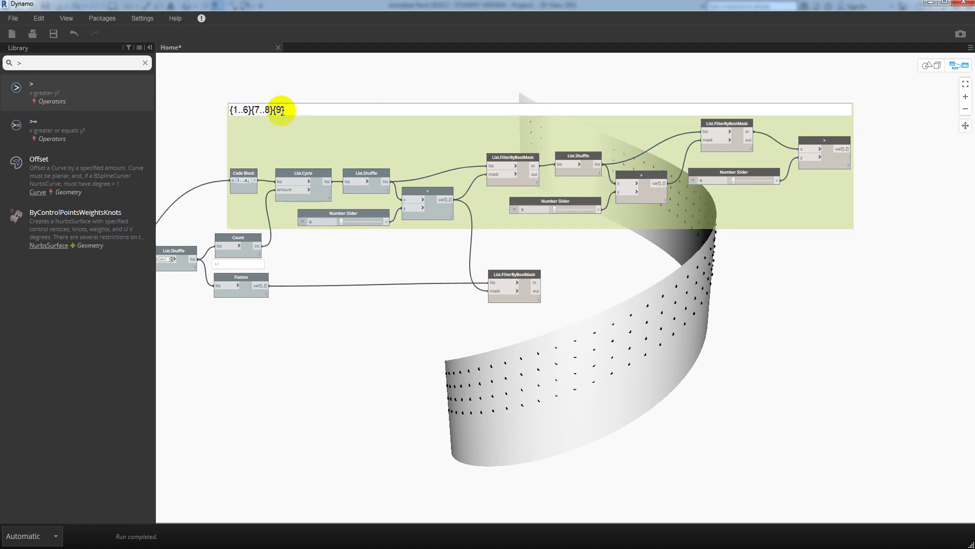
{"action": "type", "text": "..a"}
{"action": "left_click", "coordinate": [331, 84]}
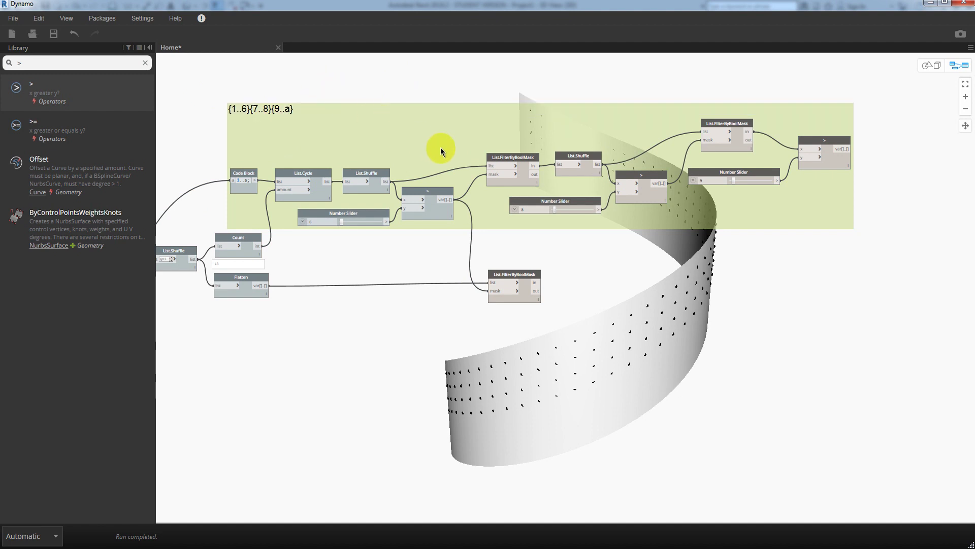
Pan and zoom to bring the lower FilterByBoolMask node into view
{"action": "middle_click_drag", "start_coordinate": [384, 275], "coordinate": [436, 248]}
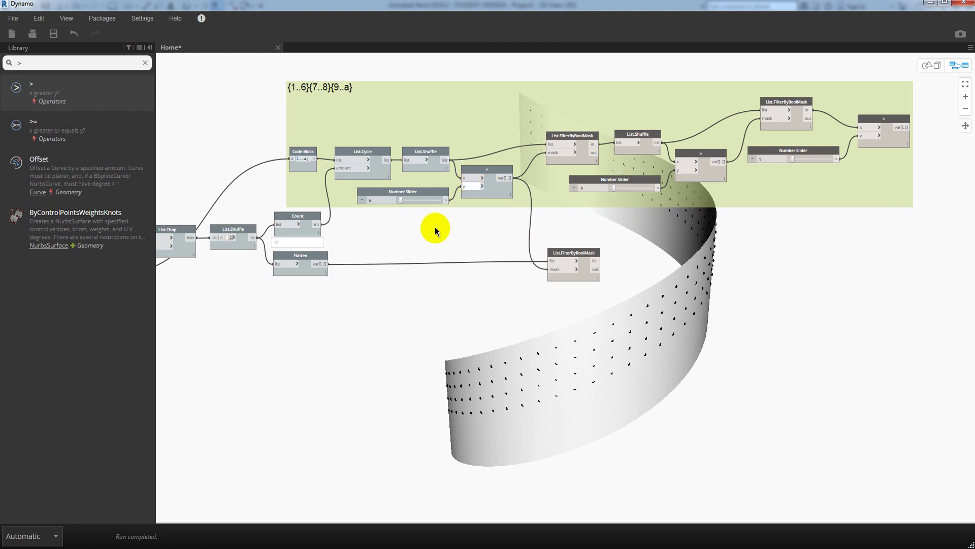
{"action": "scroll", "coordinate": [462, 215], "scroll_direction": "down", "scroll_amount": 2}
{"action": "mouse_move", "coordinate": [436, 306]}
{"action": "middle_mouse_down"}
{"action": "mouse_move", "coordinate": [620, 250]}
{"action": "mouse_move", "coordinate": [555, 227]}
{"action": "mouse_move", "coordinate": [522, 250]}
{"action": "middle_mouse_up"}
{"action": "scroll", "coordinate": [555, 233], "scroll_direction": "up", "scroll_amount": 3}
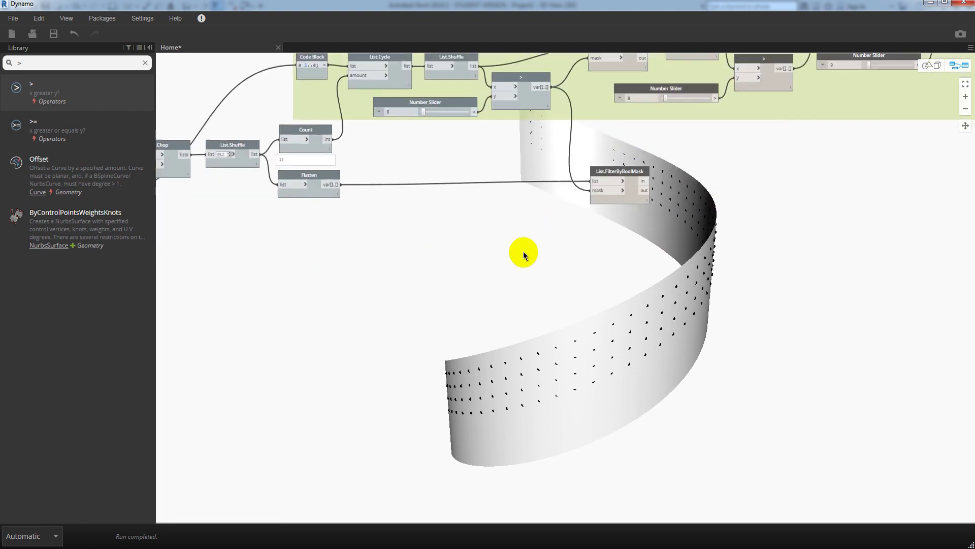
{"action": "scroll", "coordinate": [522, 251], "scroll_direction": "up", "scroll_amount": 1}
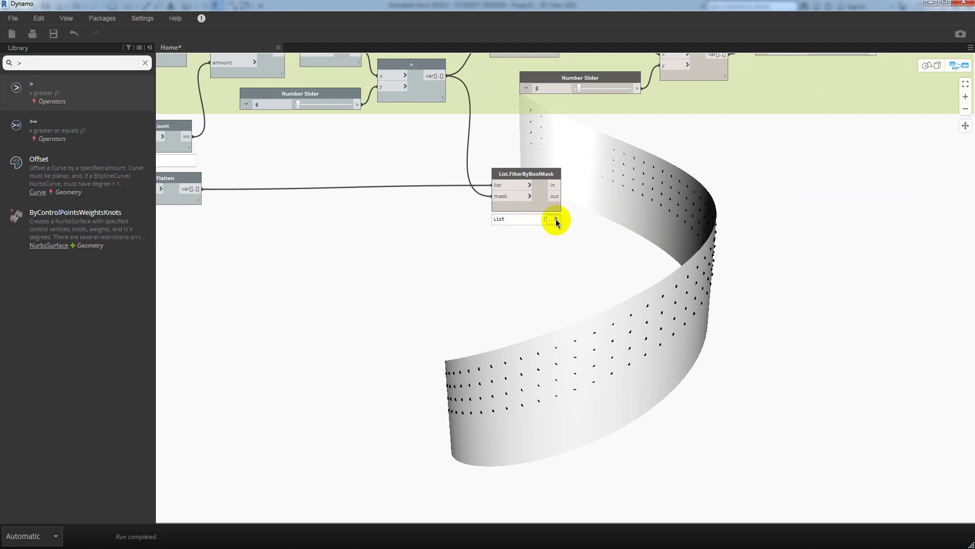
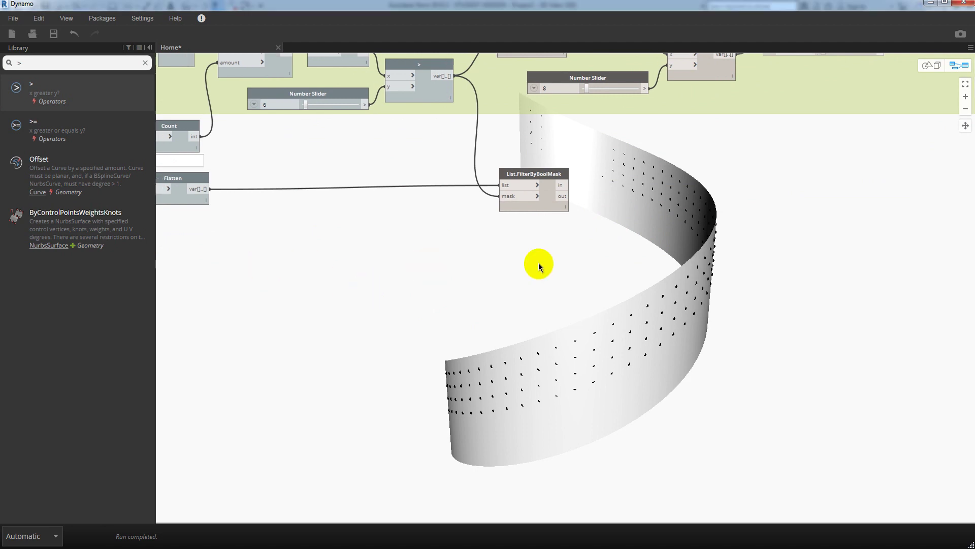
Box-select the Flatten, Code Block, List.Transpose, Code Block, Flatten chain after the surface points
{"action": "scroll", "coordinate": [539, 263], "scroll_direction": "down", "scroll_amount": 5}
{"action": "scroll", "coordinate": [354, 269], "scroll_direction": "up", "scroll_amount": 1}
{"action": "scroll", "coordinate": [361, 212], "scroll_direction": "up", "scroll_amount": 2}
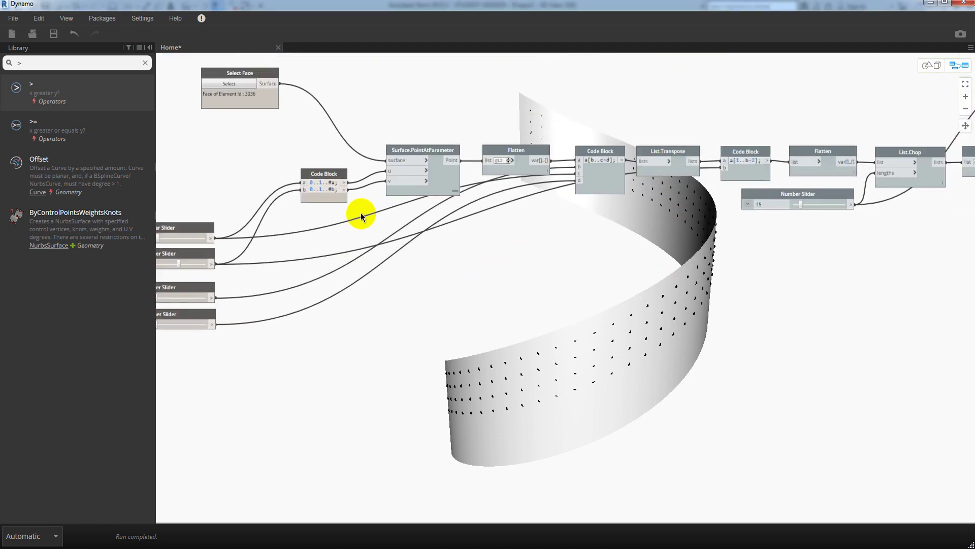
{"action": "scroll", "coordinate": [398, 225], "scroll_direction": "up", "scroll_amount": 1}
{"action": "scroll", "coordinate": [425, 223], "scroll_direction": "up", "scroll_amount": 1}
{"action": "scroll", "coordinate": [424, 224], "scroll_direction": "up", "scroll_amount": 1}
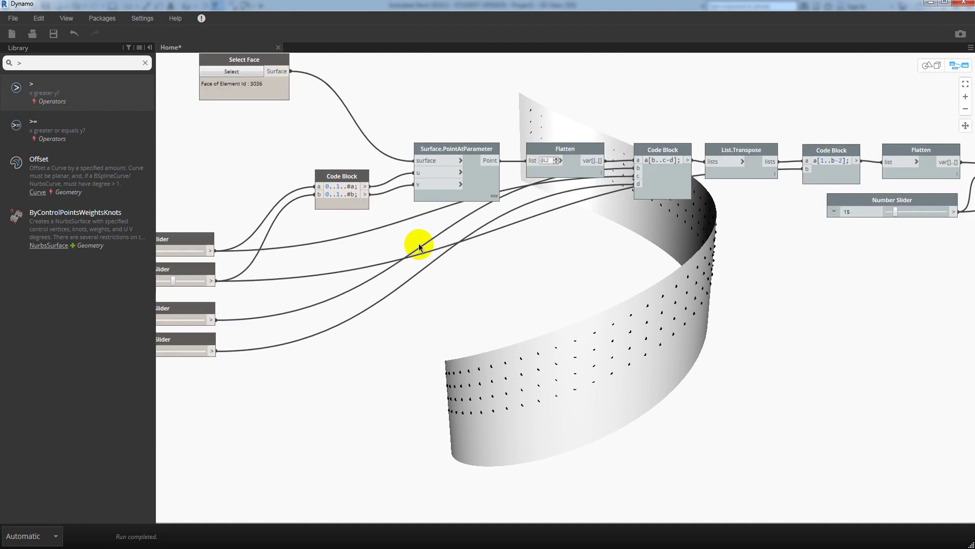
{"action": "left_click", "coordinate": [43, 63]}
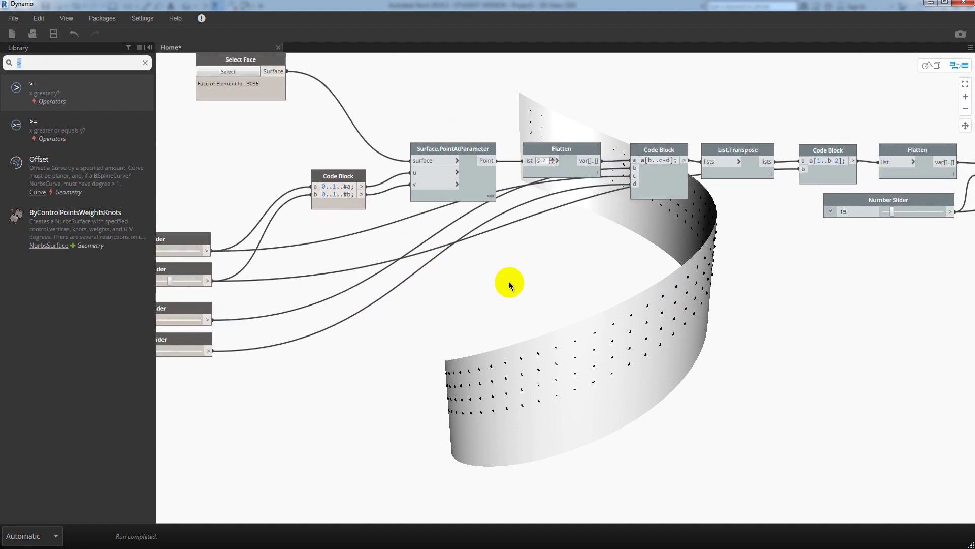
{"action": "scroll", "coordinate": [509, 281], "scroll_direction": "down", "scroll_amount": 2}
{"action": "scroll", "coordinate": [656, 280], "scroll_direction": "up", "scroll_amount": 1}
{"action": "scroll", "coordinate": [580, 279], "scroll_direction": "up", "scroll_amount": 1}
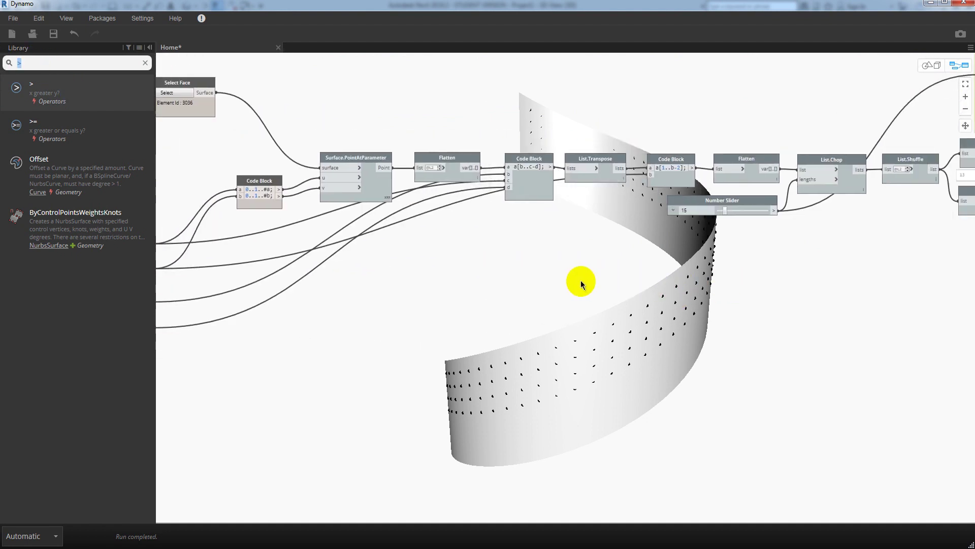
{"action": "scroll", "coordinate": [581, 279], "scroll_direction": "right", "scroll_amount": 2}
{"action": "scroll", "coordinate": [569, 279], "scroll_direction": "right", "scroll_amount": 1}
{"action": "scroll", "coordinate": [569, 279], "scroll_direction": "right", "scroll_amount": 1}
{"action": "scroll", "coordinate": [570, 278], "scroll_direction": "right", "scroll_amount": 1}
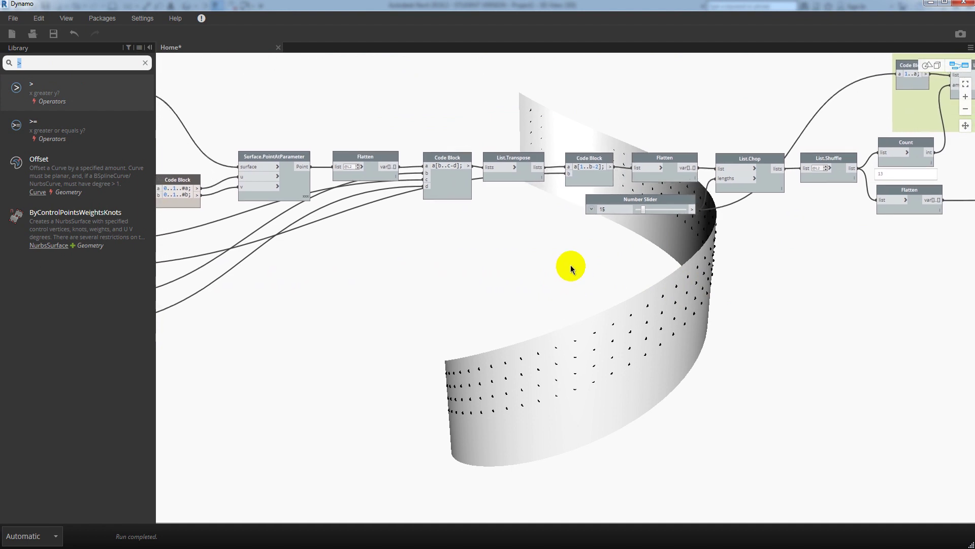
{"action": "mouse_move", "coordinate": [317, 99]}
{"action": "left_mouse_down"}
{"action": "mouse_move", "coordinate": [619, 240]}
{"action": "mouse_move", "coordinate": [729, 246]}
{"action": "mouse_move", "coordinate": [769, 267]}
{"action": "mouse_move", "coordinate": [758, 276]}
{"action": "mouse_move", "coordinate": [703, 211]}
{"action": "mouse_move", "coordinate": [708, 203]}
{"action": "left_mouse_up"}
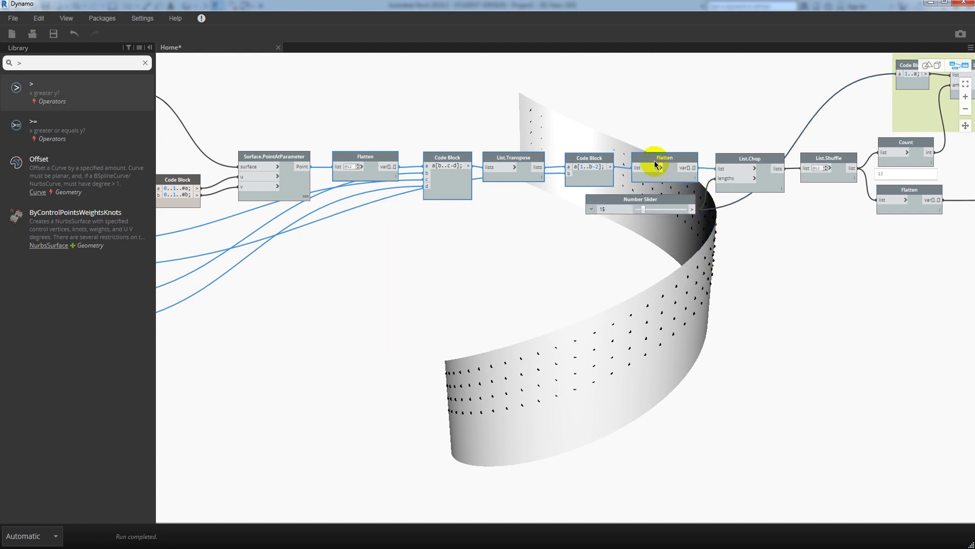
Copy and paste the five-node chain, placing the duplicate row beneath the original
{"action": "key", "text": "ctrl+c"}
{"action": "key", "text": "ctrl+v"}
{"action": "left_click_drag", "start_coordinate": [632, 203], "coordinate": [636, 246]}
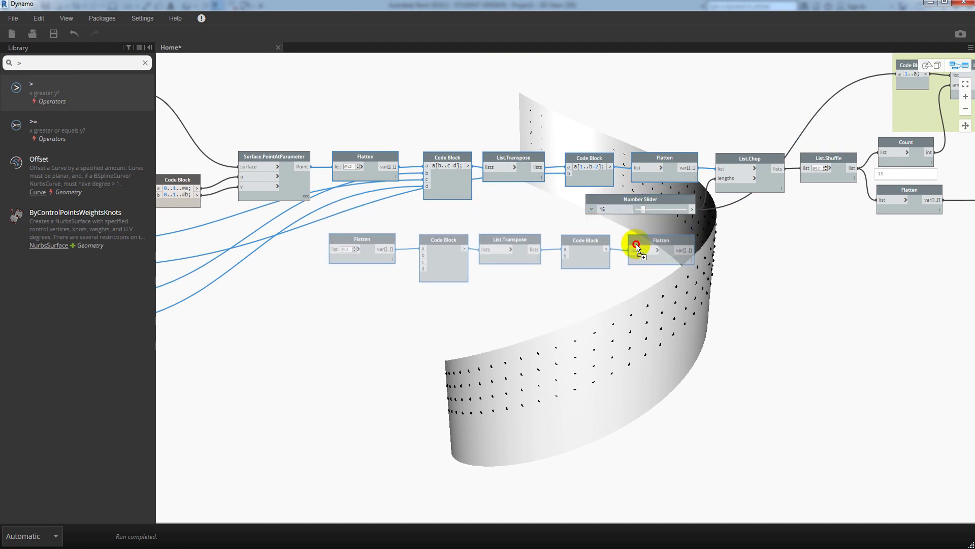
{"action": "middle_click_drag", "start_coordinate": [331, 308], "coordinate": [416, 313]}
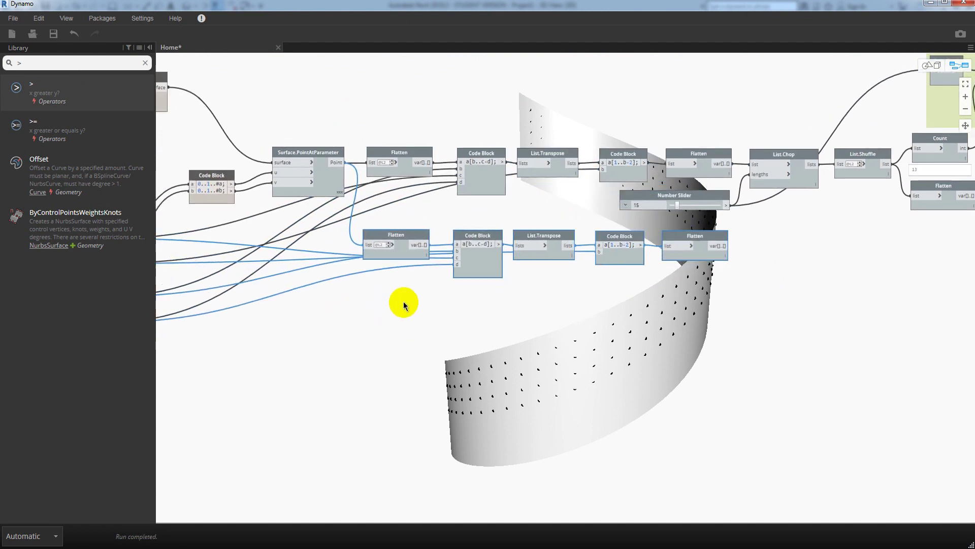
{"action": "left_click", "coordinate": [416, 313]}
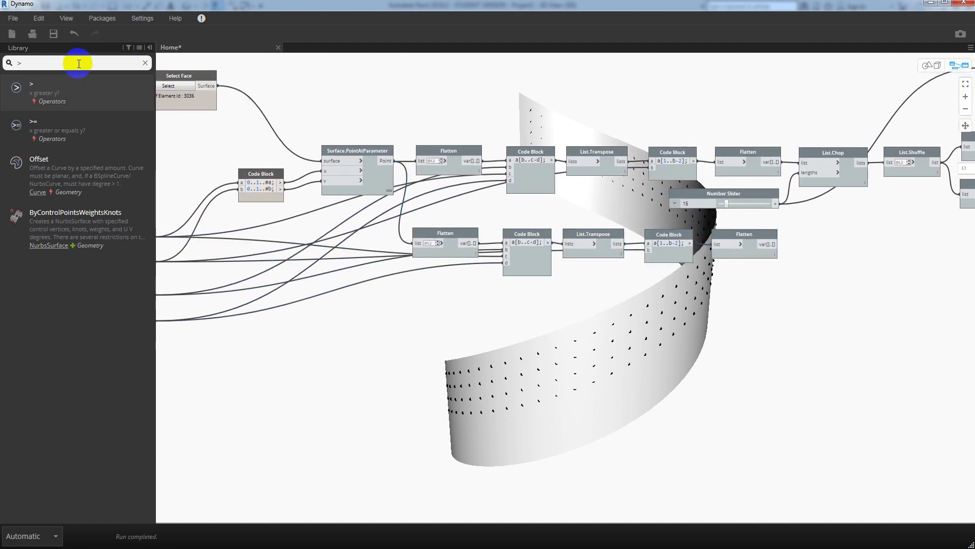
{"action": "left_click", "coordinate": [9, 63]}
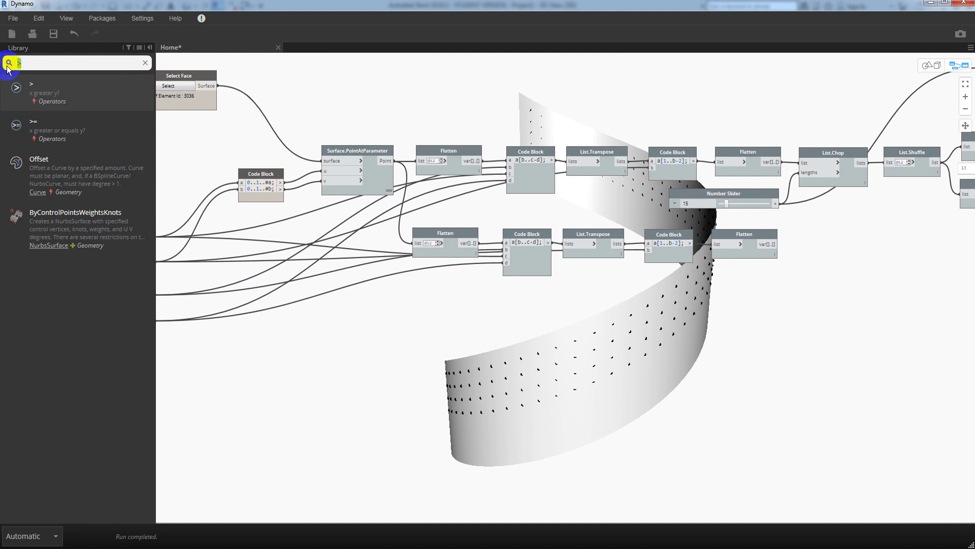
Add a Surface.NormalAtParameter node and feed it the Select Face surface
{"action": "type", "text": "nor"}
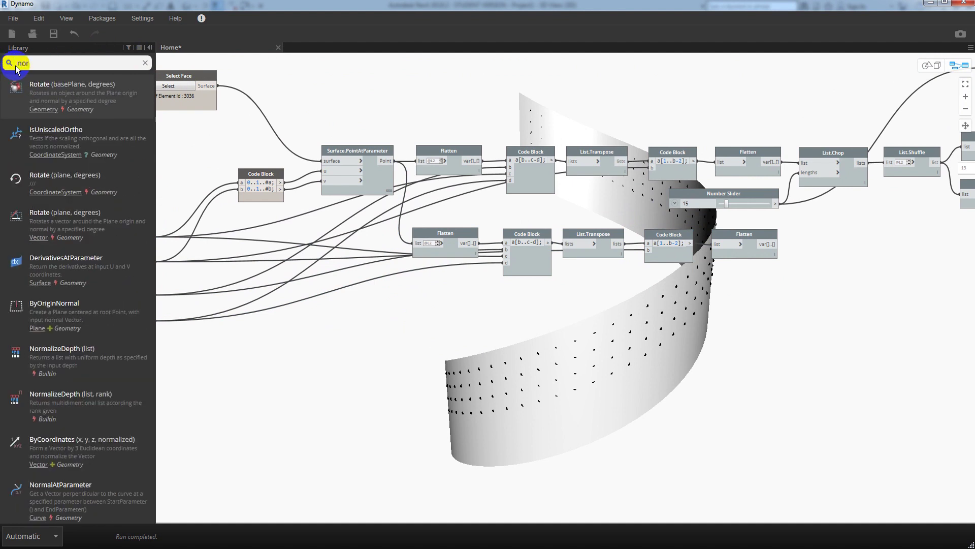
{"action": "type", "text": "ma"}
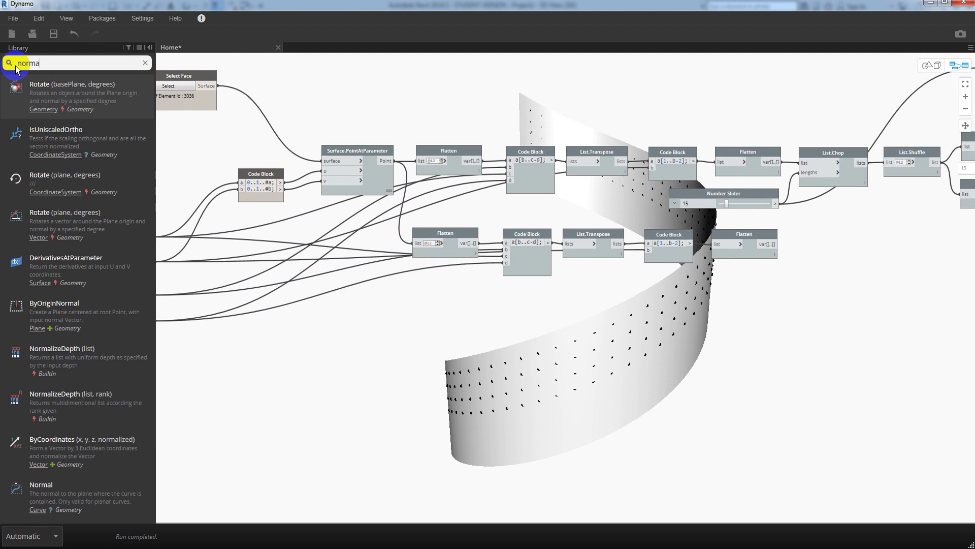
{"action": "type", "text": "lat"}
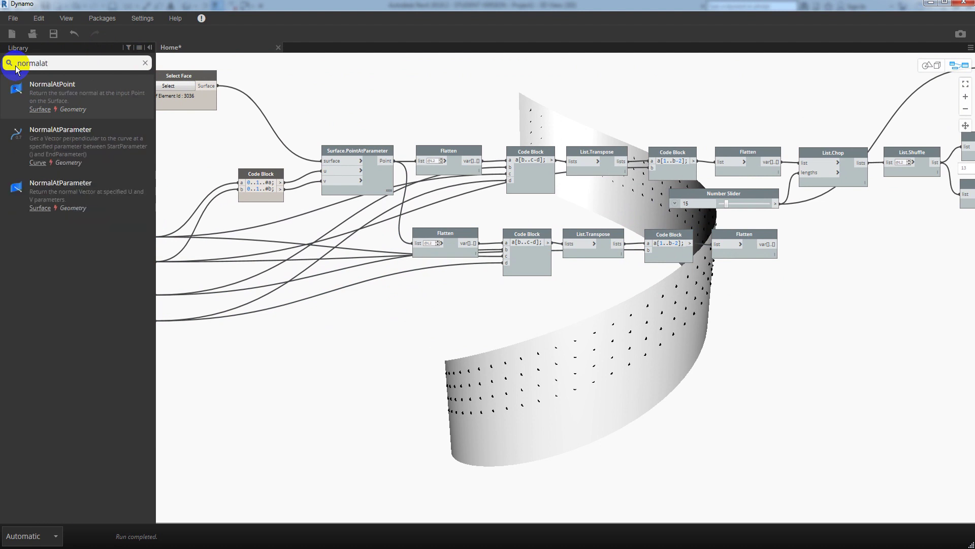
{"action": "left_click", "coordinate": [53, 188]}
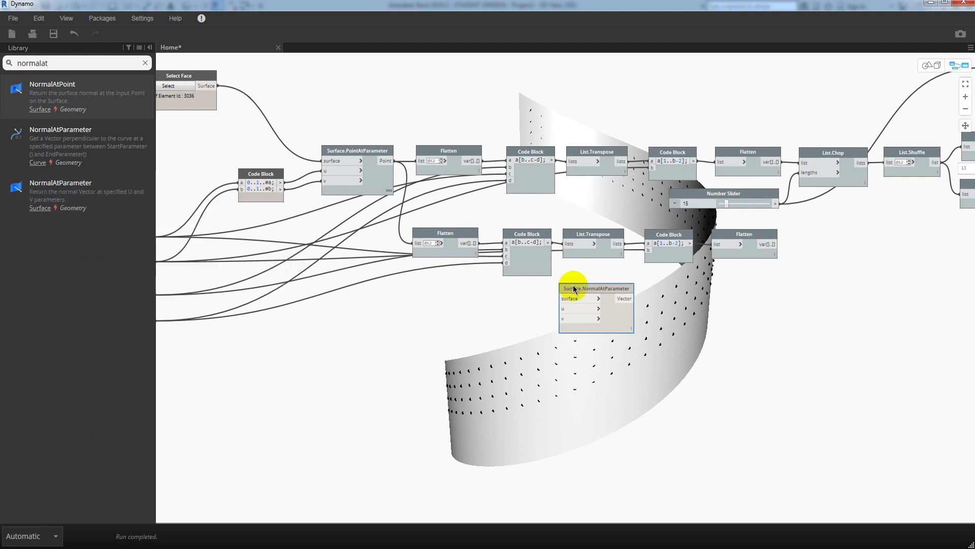
{"action": "left_click_drag", "start_coordinate": [573, 285], "coordinate": [343, 227]}
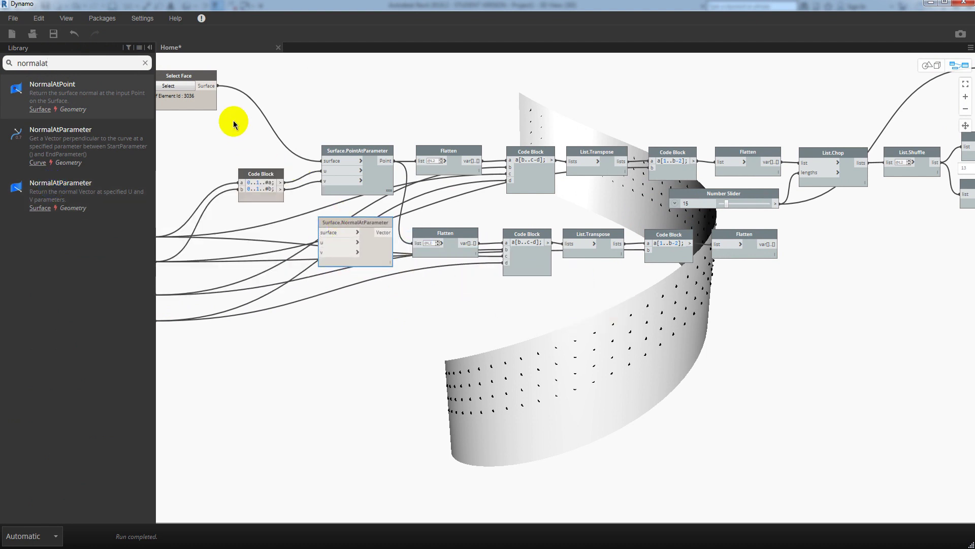
{"action": "left_click", "coordinate": [218, 86]}
{"action": "left_click", "coordinate": [320, 231]}
{"action": "middle_click_drag", "start_coordinate": [287, 214], "coordinate": [333, 210]}
Wire Code Block a/b into u/v, send normals to the lower Flatten, and set Cross Product lacing
{"action": "left_click", "coordinate": [372, 176]}
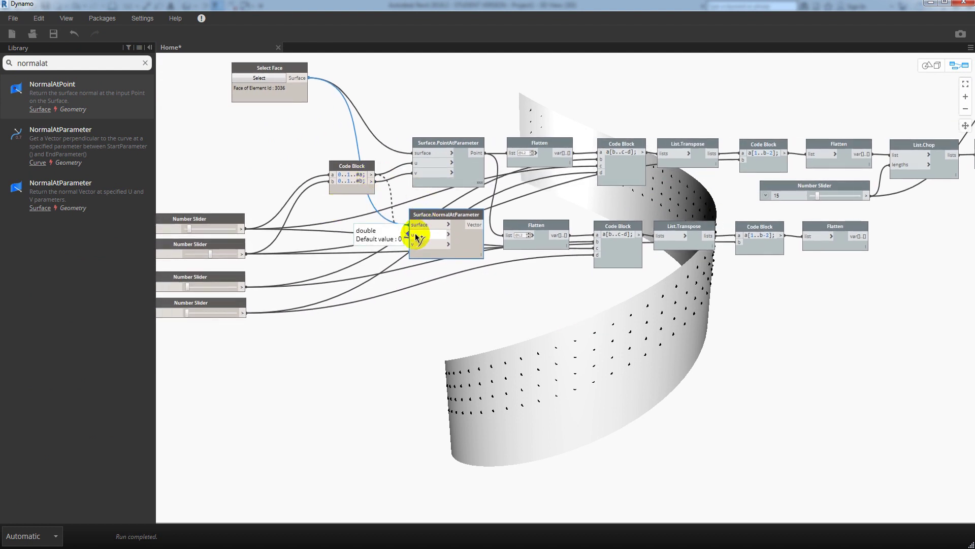
{"action": "left_click", "coordinate": [415, 235]}
{"action": "left_click", "coordinate": [372, 181]}
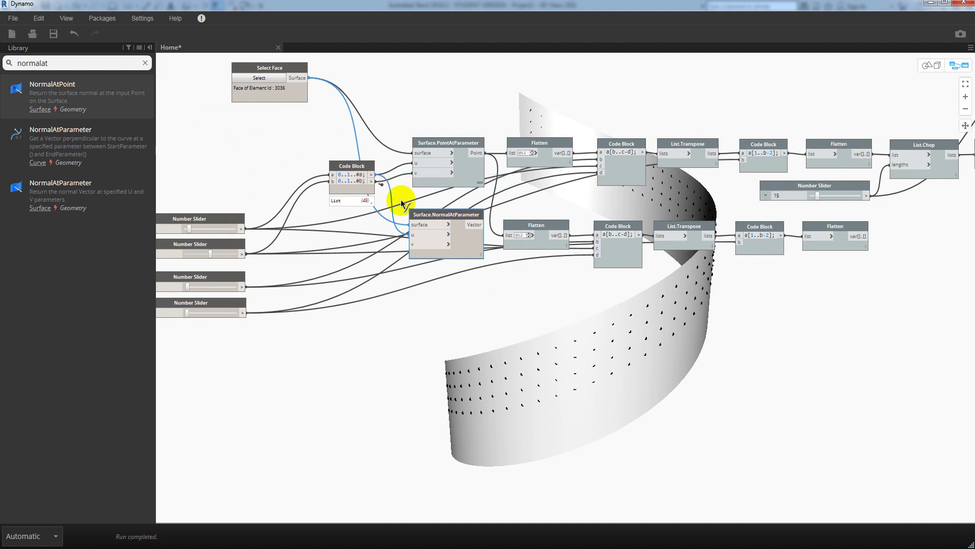
{"action": "left_click", "coordinate": [415, 245]}
{"action": "left_click", "coordinate": [482, 224]}
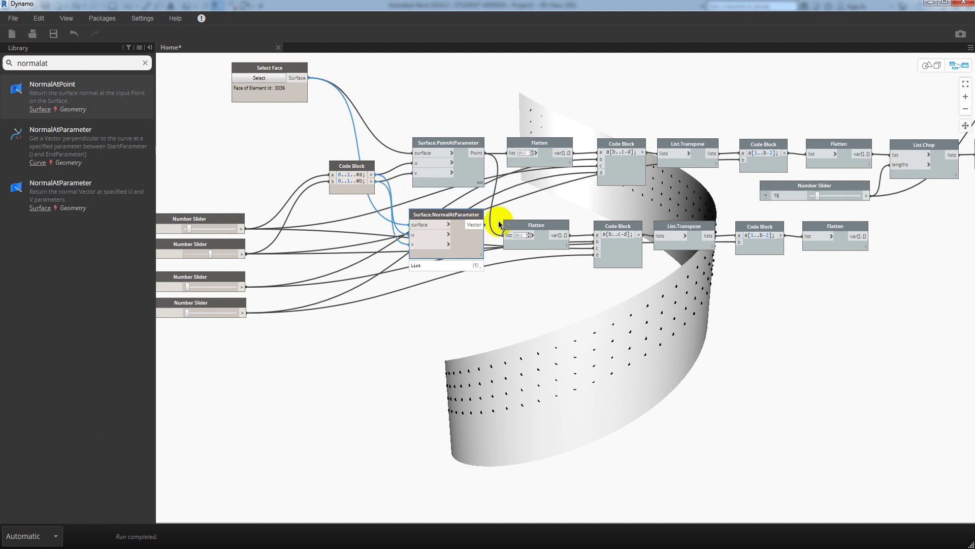
{"action": "left_click", "coordinate": [509, 235]}
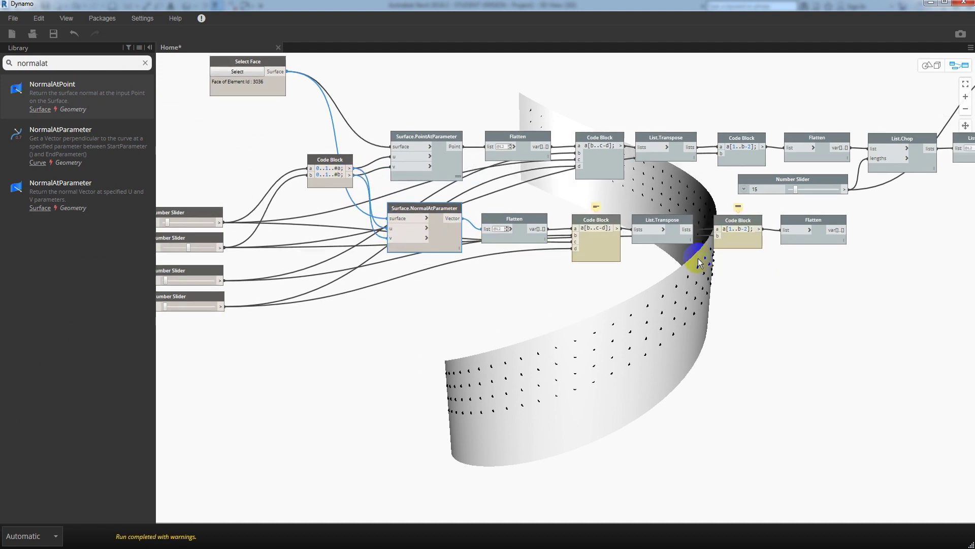
{"action": "middle_click_drag", "start_coordinate": [749, 263], "coordinate": [630, 248]}
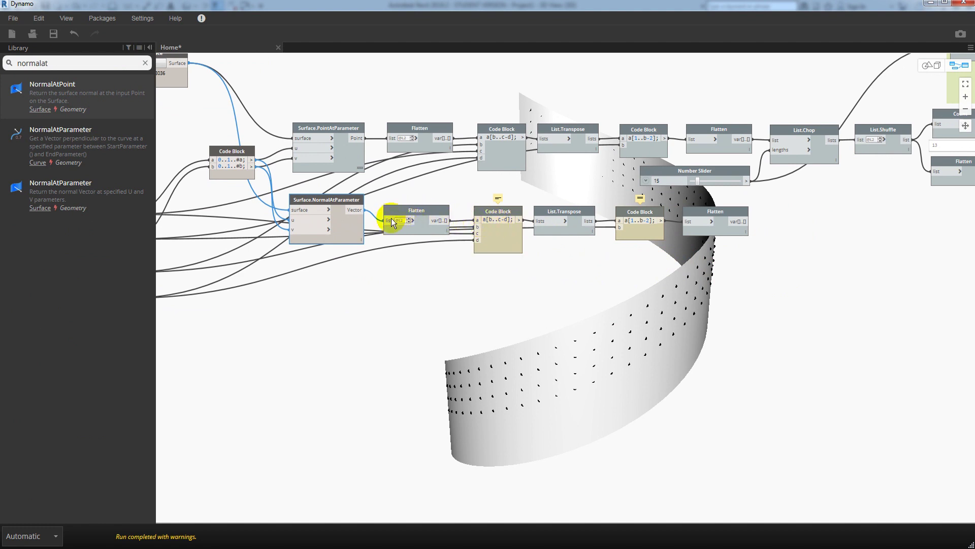
{"action": "right_click", "coordinate": [362, 243]}
{"action": "mouse_move", "coordinate": [403, 301]}
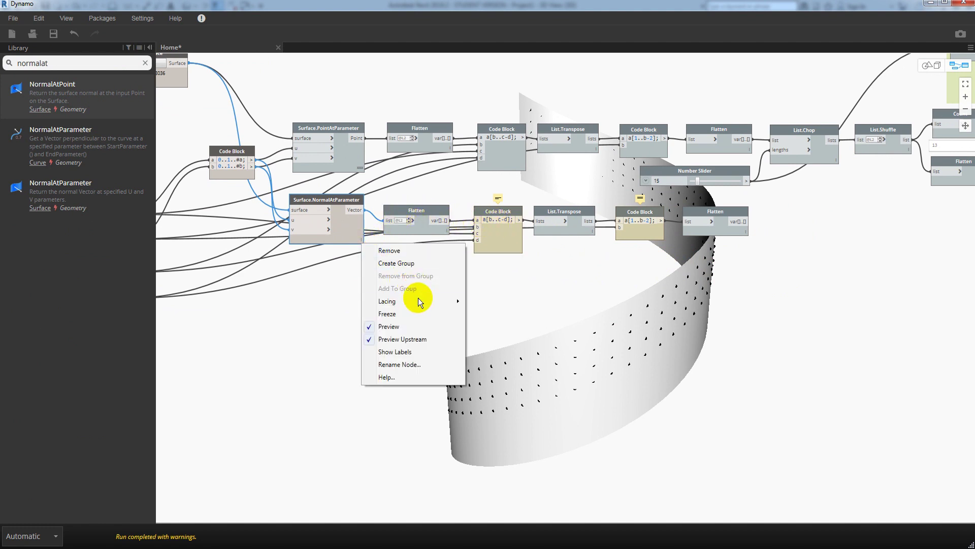
{"action": "left_click", "coordinate": [498, 326]}
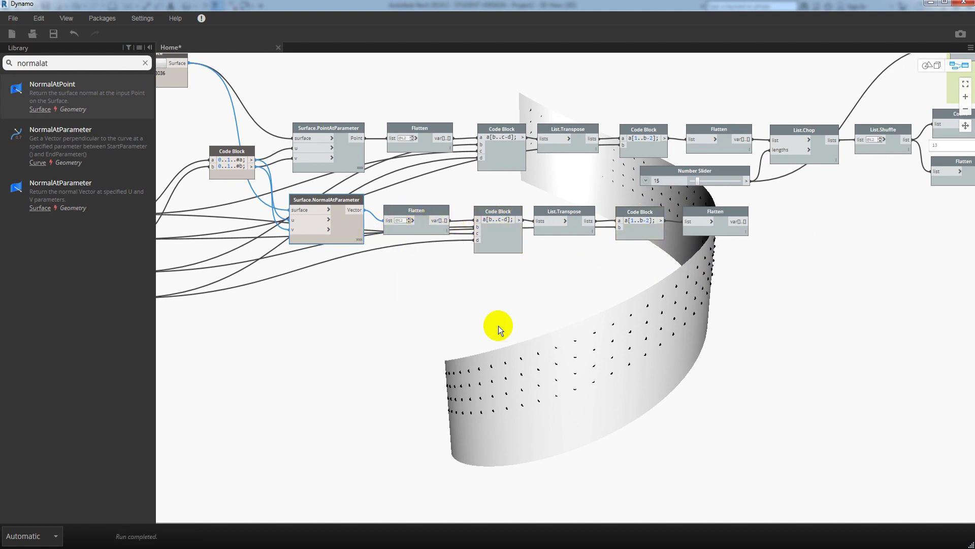
Duplicate List.FilterByBoolMask below the original and feed it the lower Flatten's normal vectors
{"action": "middle_click_drag", "start_coordinate": [605, 306], "coordinate": [339, 284]}
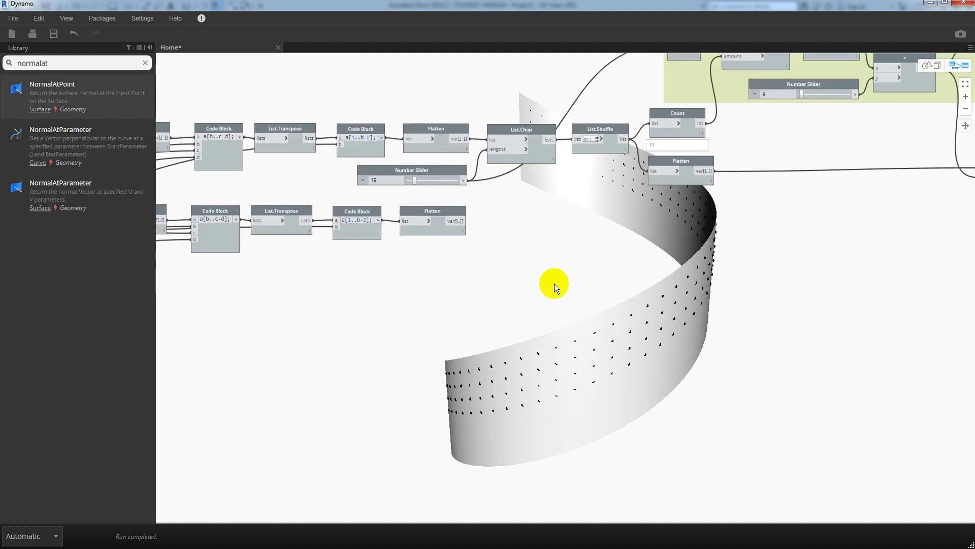
{"action": "middle_click_drag", "start_coordinate": [544, 276], "coordinate": [516, 274]}
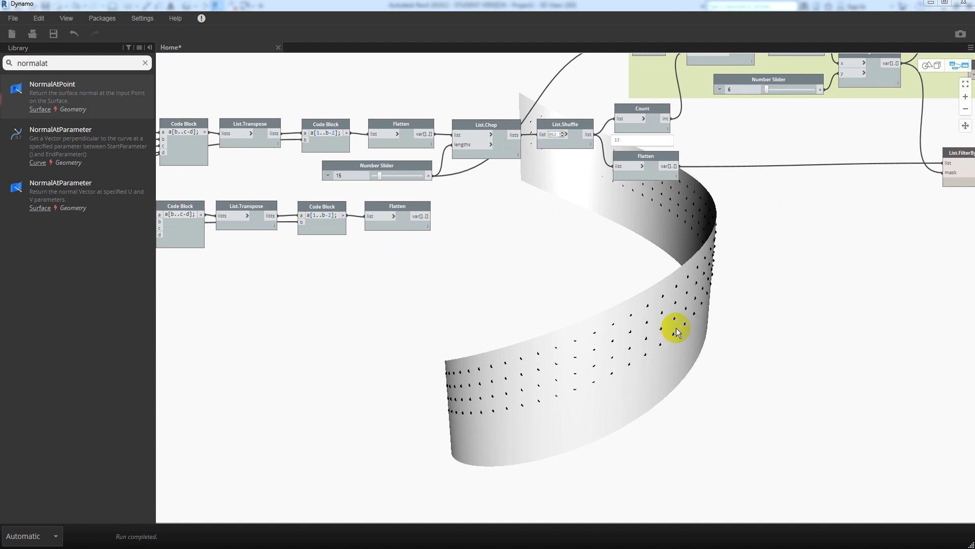
{"action": "middle_click_drag", "start_coordinate": [861, 330], "coordinate": [477, 311]}
{"action": "middle_click_drag", "start_coordinate": [556, 250], "coordinate": [599, 202]}
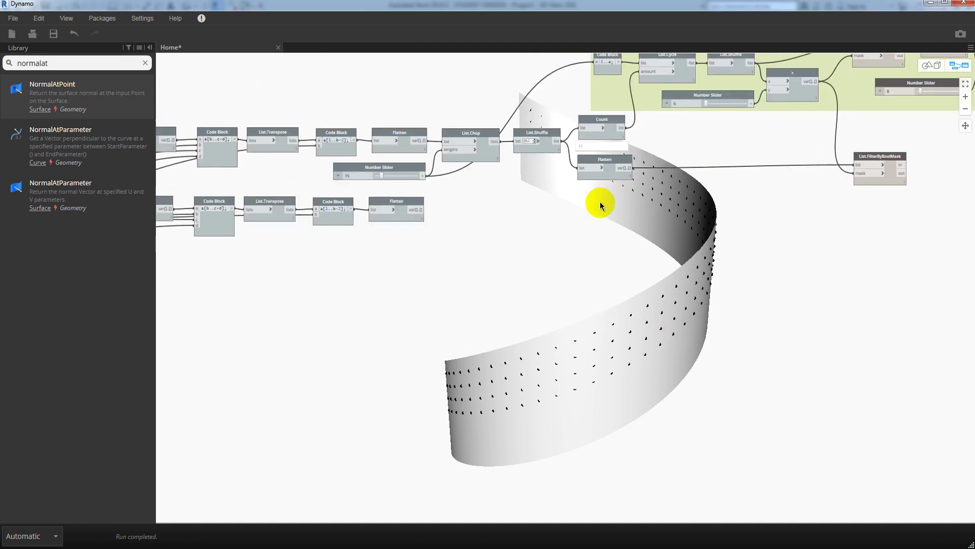
{"action": "mouse_move", "coordinate": [781, 207]}
{"action": "middle_mouse_down"}
{"action": "mouse_move", "coordinate": [677, 219]}
{"action": "mouse_move", "coordinate": [717, 208]}
{"action": "middle_mouse_up"}
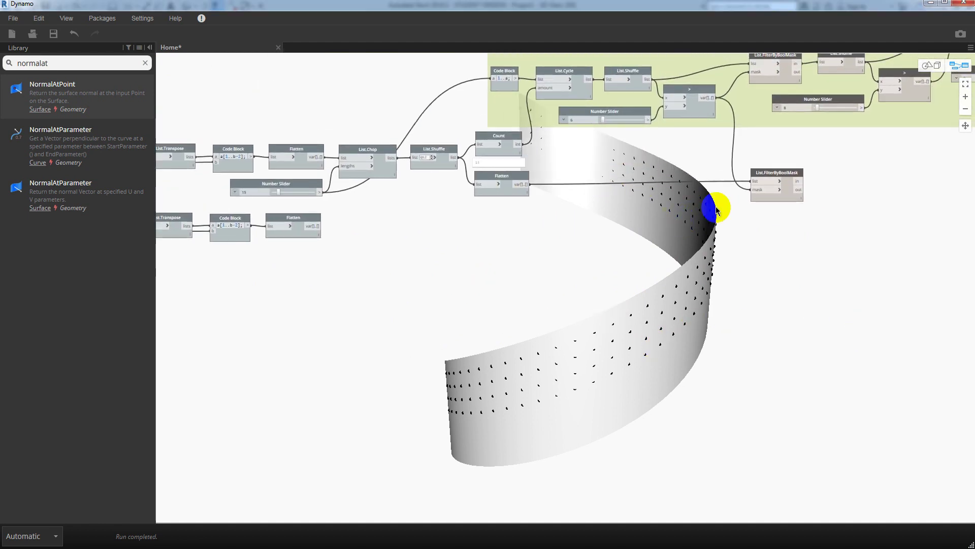
{"action": "left_click", "coordinate": [772, 175]}
{"action": "left_click_drag", "start_coordinate": [772, 175], "coordinate": [775, 227], "text": "ctrl"}
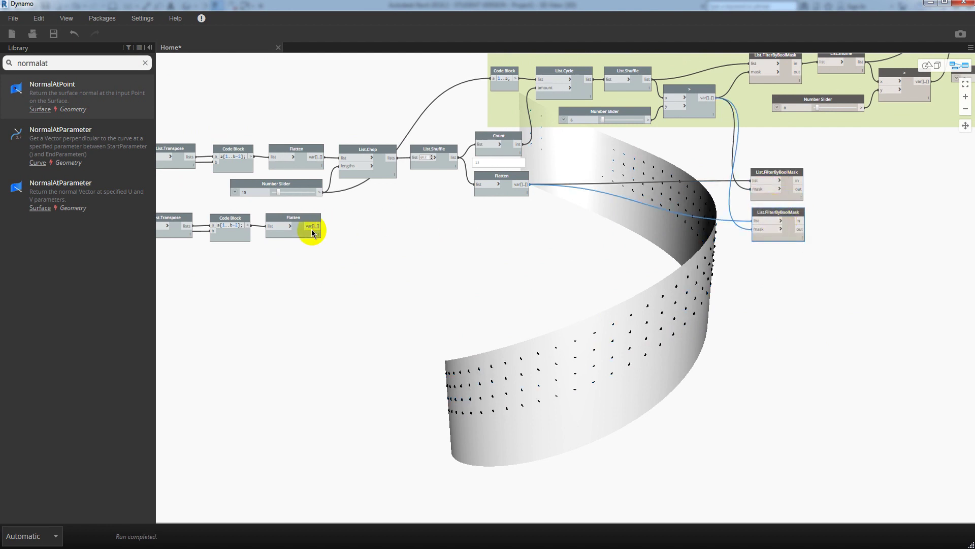
{"action": "left_click_drag", "start_coordinate": [314, 225], "coordinate": [761, 221]}
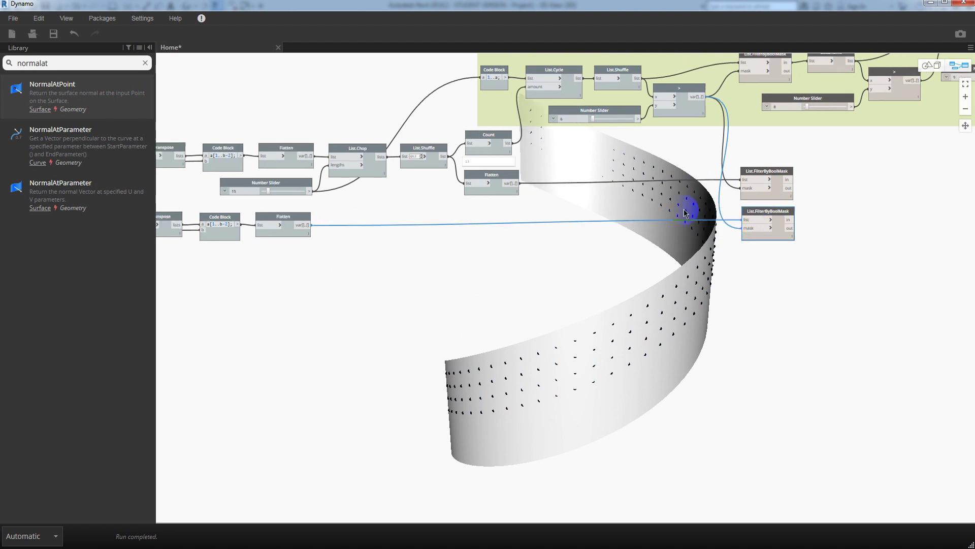
{"action": "middle_click_drag", "start_coordinate": [762, 214], "coordinate": [633, 216]}
{"action": "scroll", "coordinate": [631, 212], "scroll_direction": "up", "scroll_amount": 2}
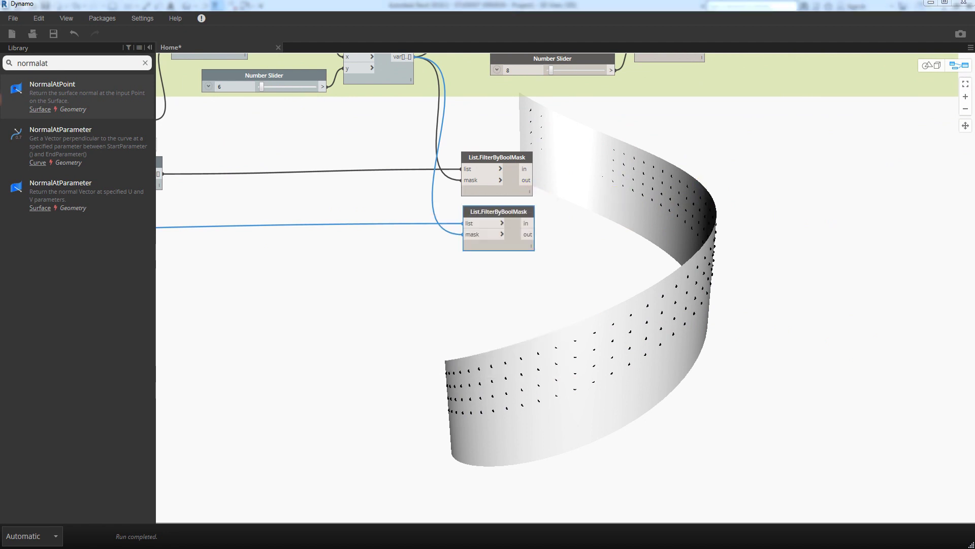
{"action": "middle_click_drag", "start_coordinate": [655, 246], "coordinate": [535, 304]}
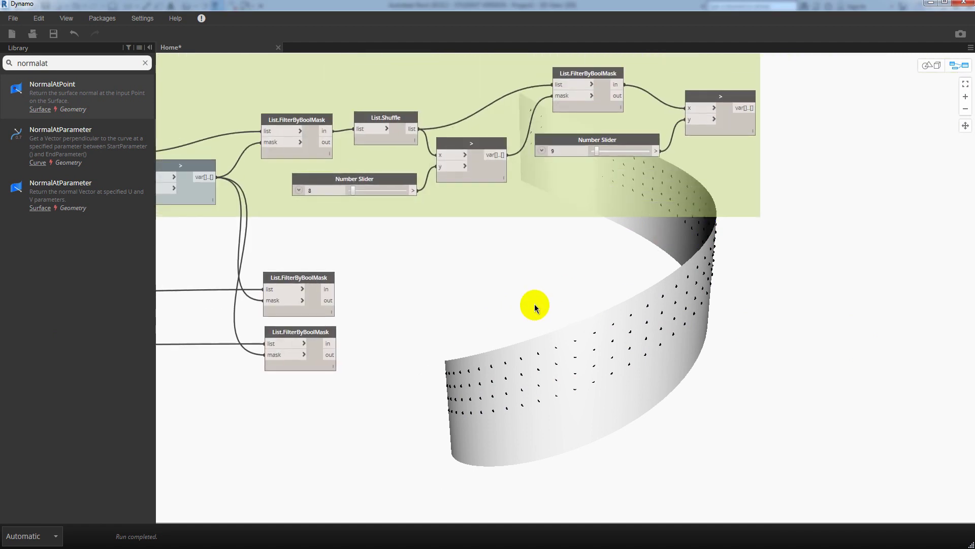
{"action": "middle_click_drag", "start_coordinate": [459, 299], "coordinate": [464, 270]}
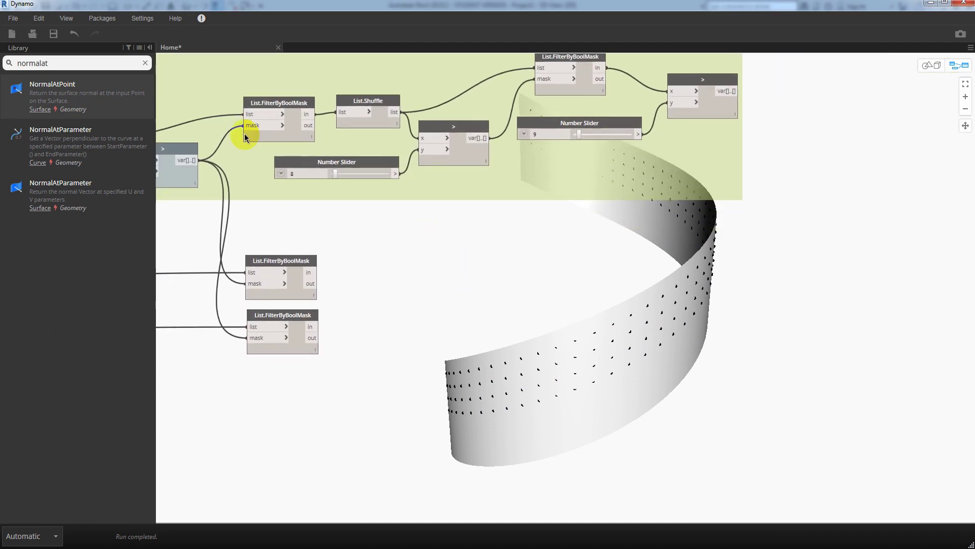
{"action": "left_click_drag", "start_coordinate": [58, 66], "coordinate": [1, 68]}
Add a List.FilterByBoolMask using the comparison result as mask and the lower filter's kept points as list
{"action": "type", "text": "f"}
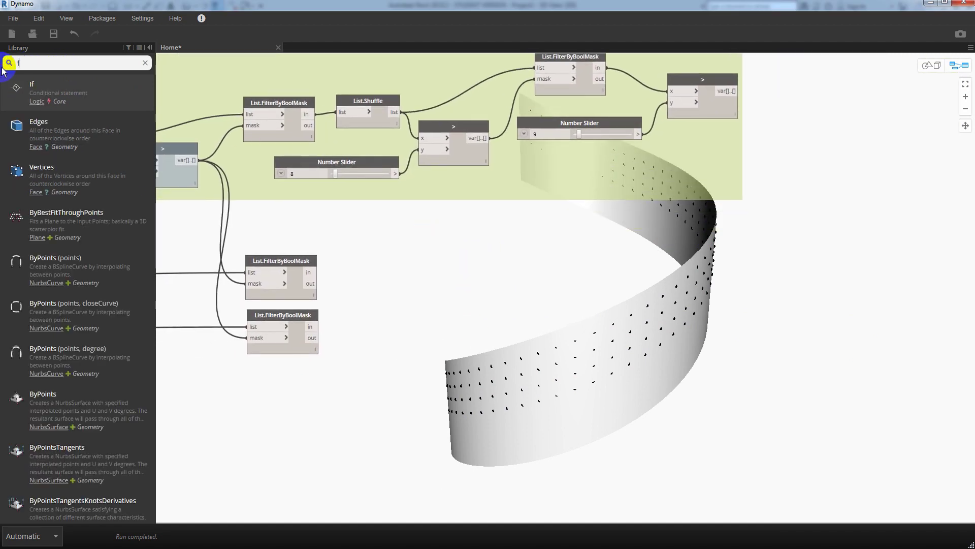
{"action": "type", "text": "ilter"}
{"action": "left_click", "coordinate": [76, 83]}
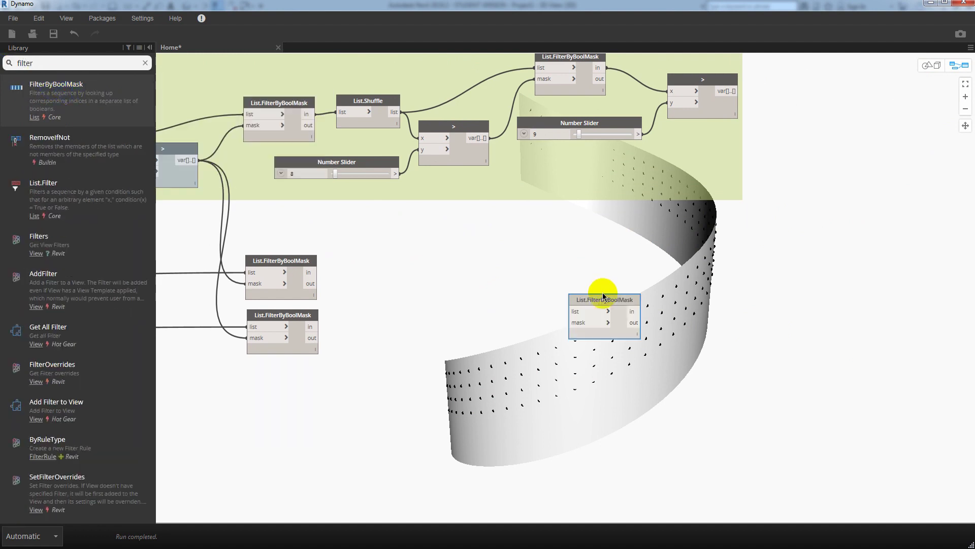
{"action": "left_click", "coordinate": [572, 311]}
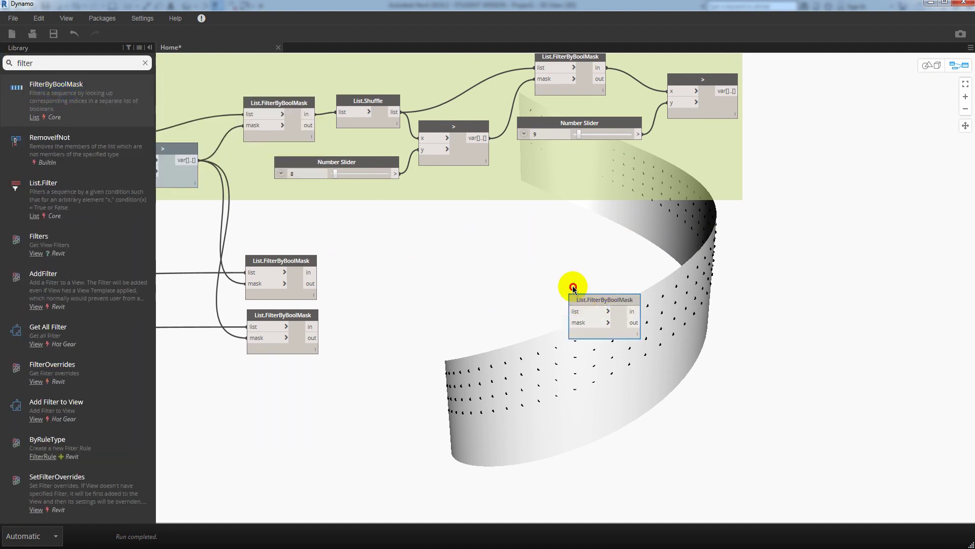
{"action": "mouse_move", "coordinate": [585, 303]}
{"action": "left_mouse_down"}
{"action": "mouse_move", "coordinate": [527, 204]}
{"action": "mouse_move", "coordinate": [536, 213]}
{"action": "left_mouse_up"}
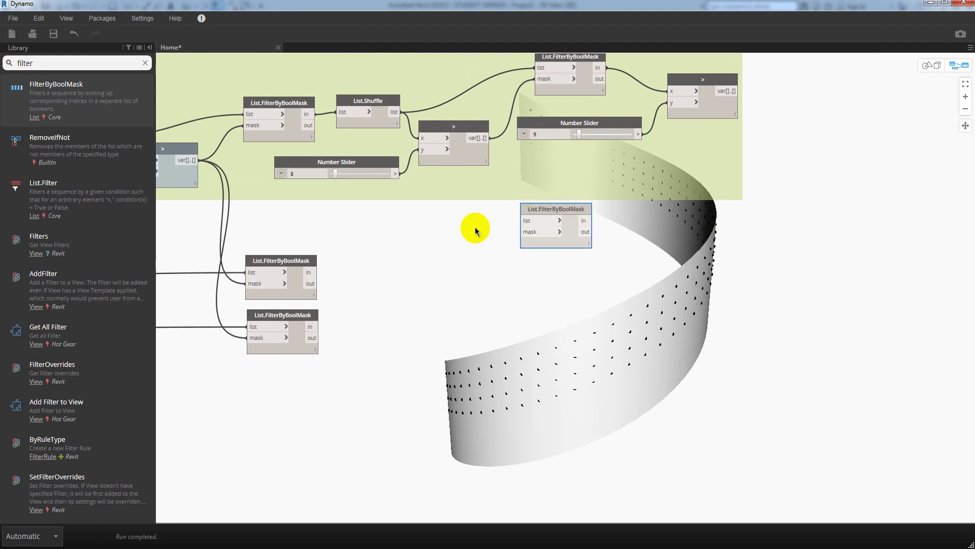
{"action": "left_click", "coordinate": [487, 138]}
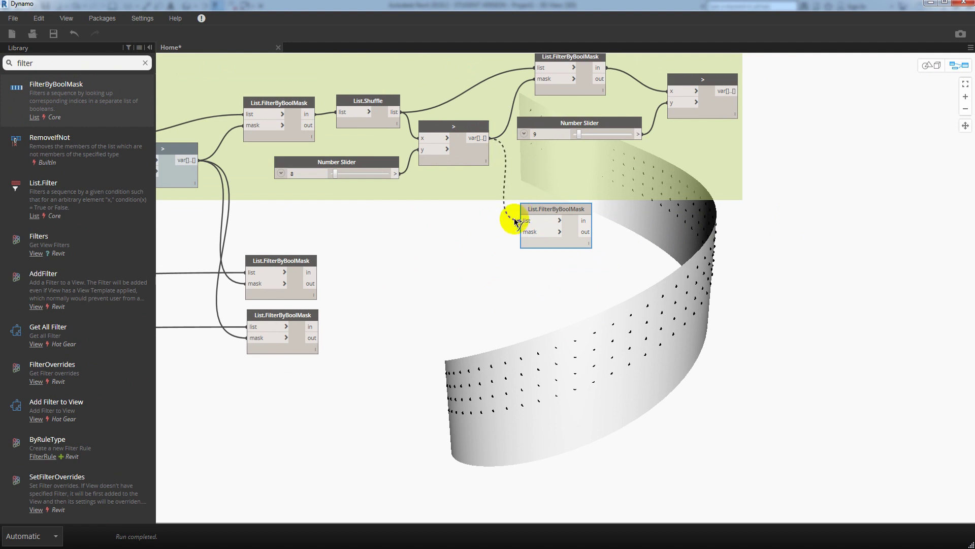
{"action": "left_click", "coordinate": [540, 233]}
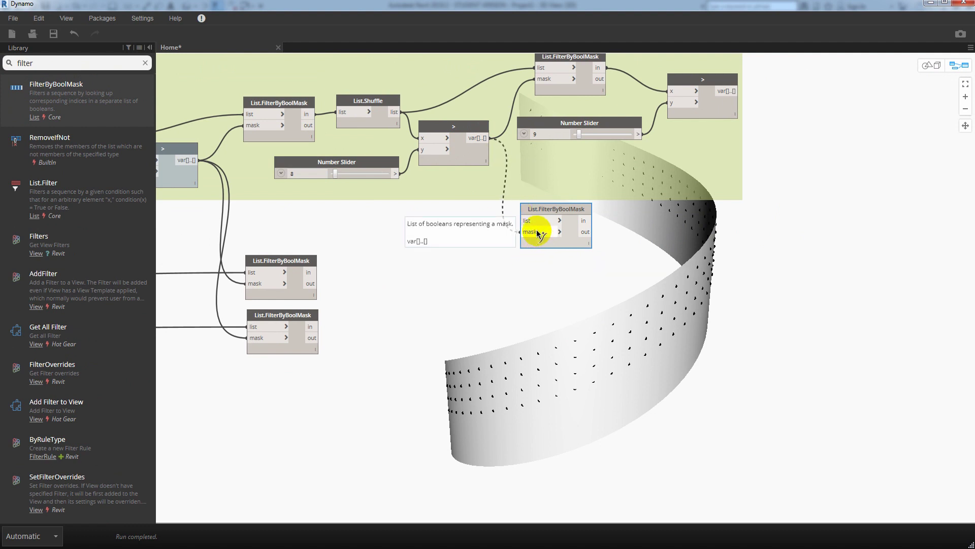
{"action": "left_click", "coordinate": [309, 272]}
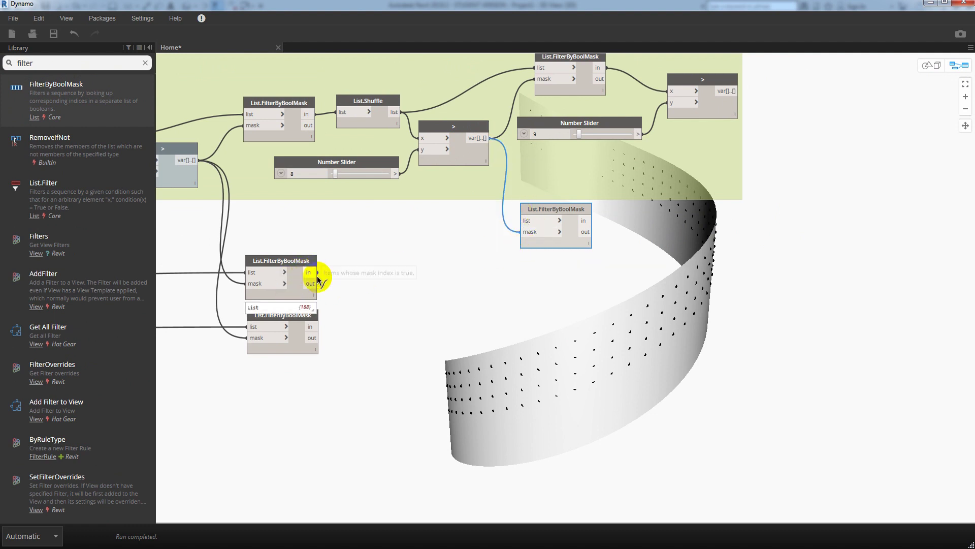
{"action": "left_click", "coordinate": [526, 222]}
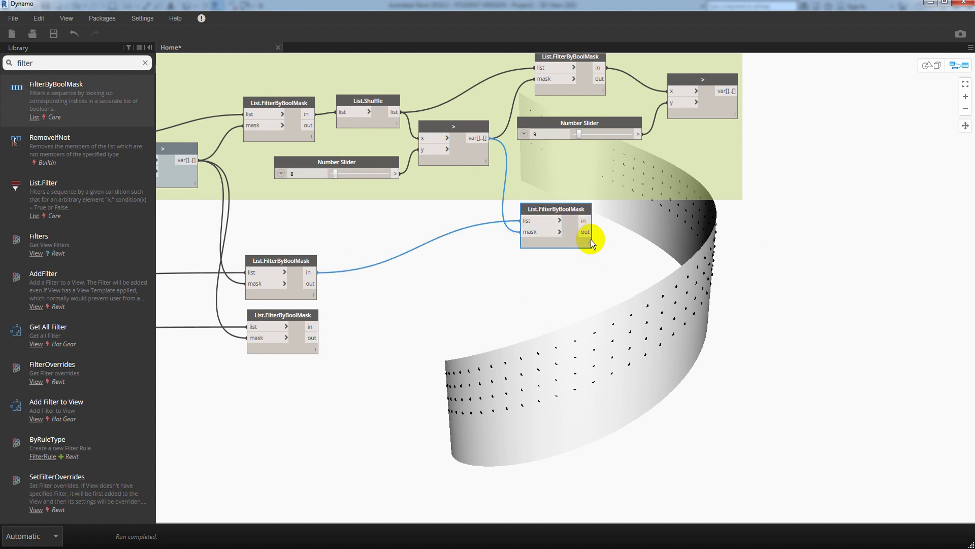
{"action": "mouse_move", "coordinate": [556, 246]}
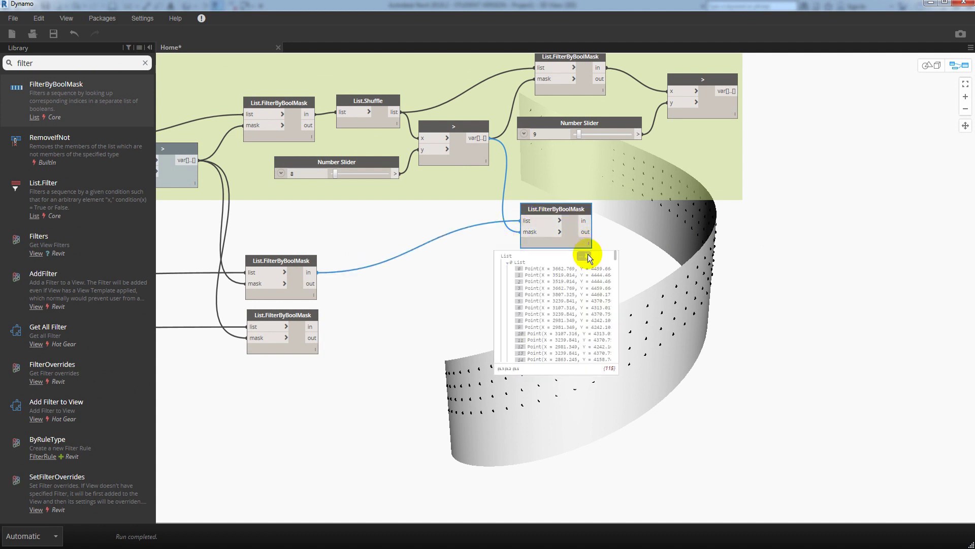
{"action": "left_click", "coordinate": [586, 256]}
{"action": "mouse_move", "coordinate": [280, 278]}
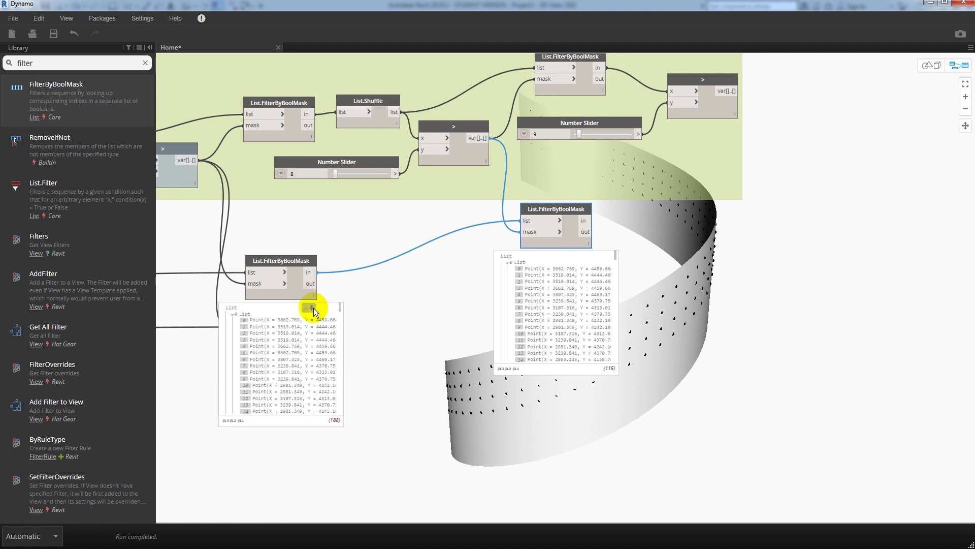
{"action": "left_click", "coordinate": [589, 245]}
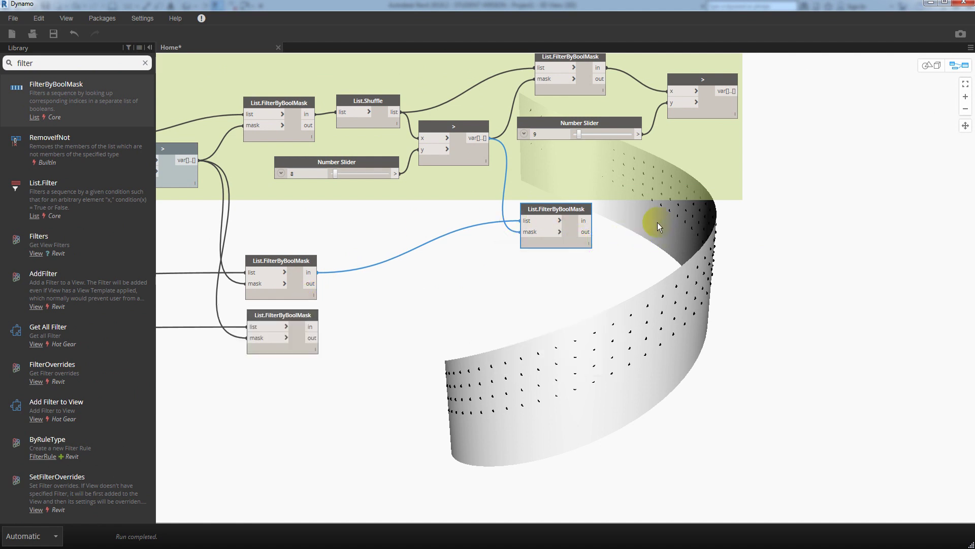
Check the new filter's output with a temporary Watch node, then delete the Watch
{"action": "middle_click_drag", "start_coordinate": [657, 222], "coordinate": [639, 223]}
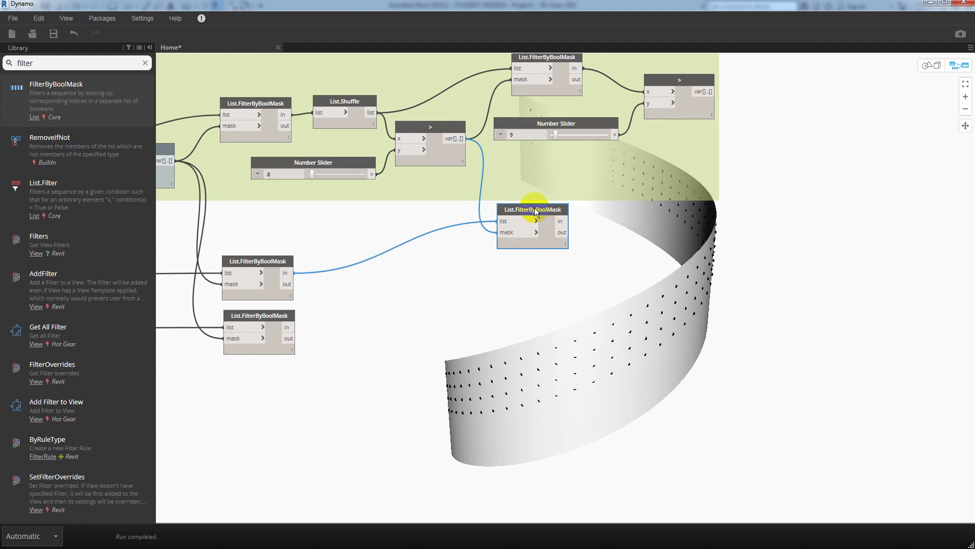
{"action": "left_click_drag", "start_coordinate": [532, 211], "coordinate": [532, 210]}
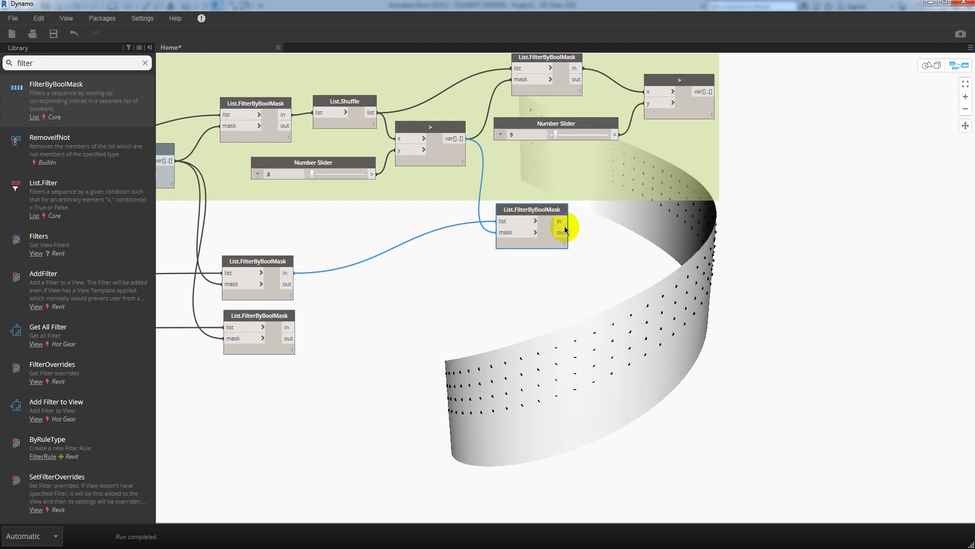
{"action": "left_click", "coordinate": [112, 67]}
{"action": "double_click", "coordinate": [24, 63]}
{"action": "type", "text": "wat"}
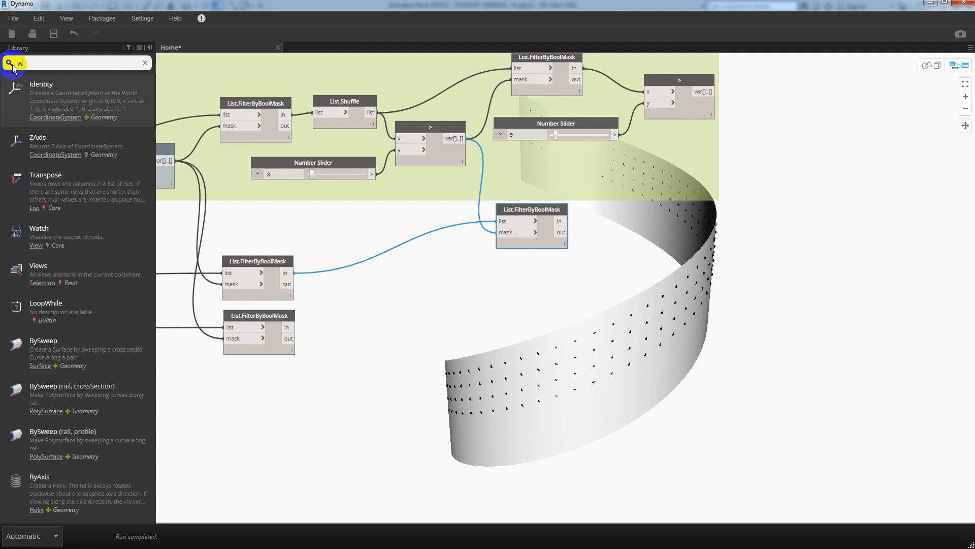
{"action": "left_click", "coordinate": [59, 84]}
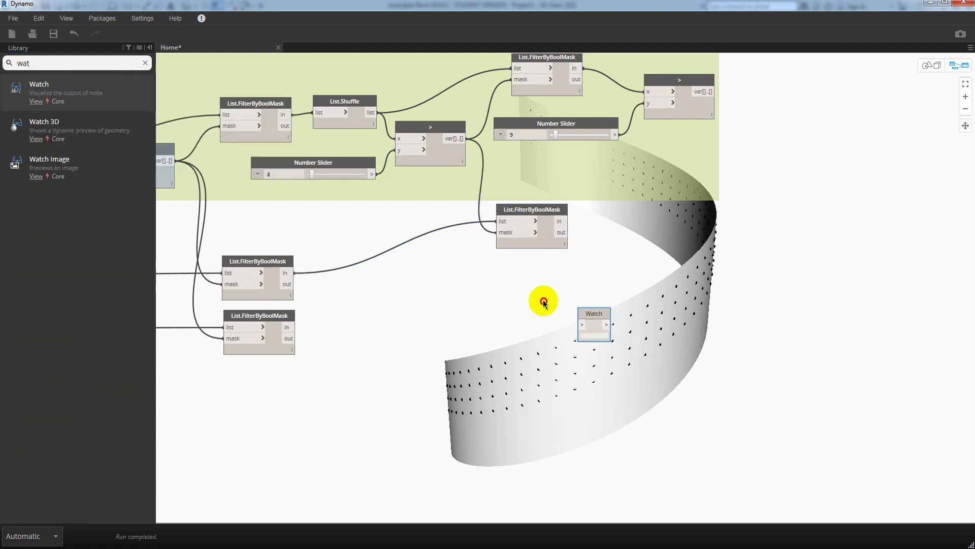
{"action": "left_click_drag", "start_coordinate": [590, 311], "coordinate": [363, 278]}
{"action": "left_click_drag", "start_coordinate": [287, 273], "coordinate": [350, 290]}
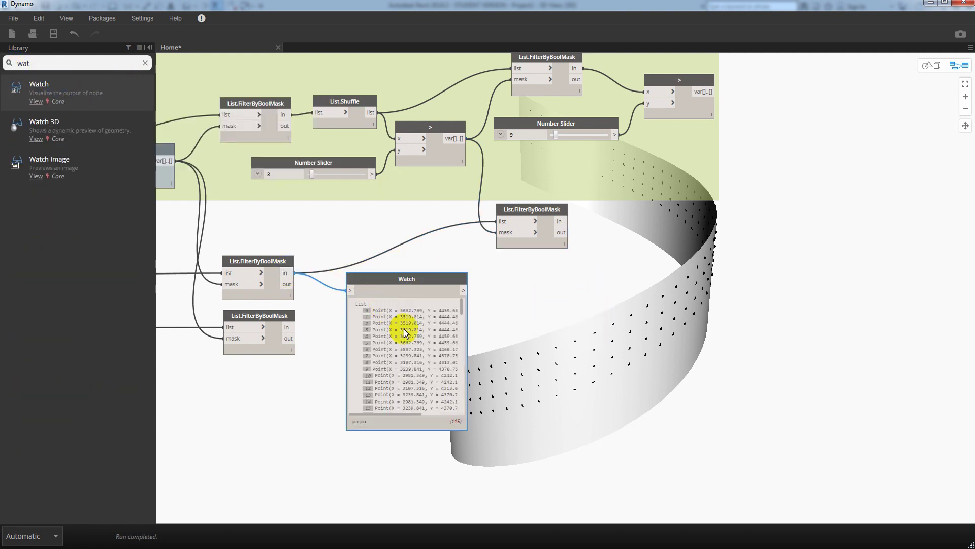
{"action": "left_click", "coordinate": [564, 242]}
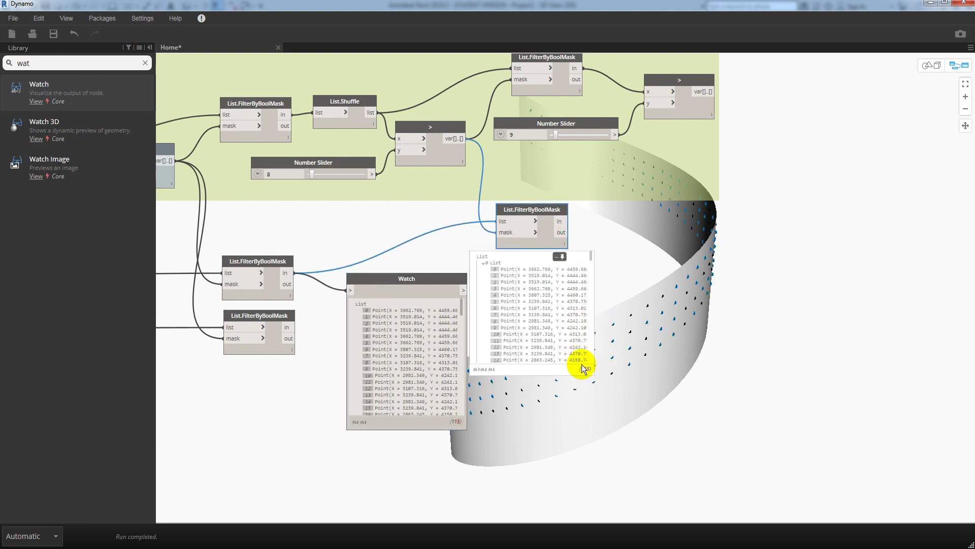
{"action": "right_click", "coordinate": [454, 279]}
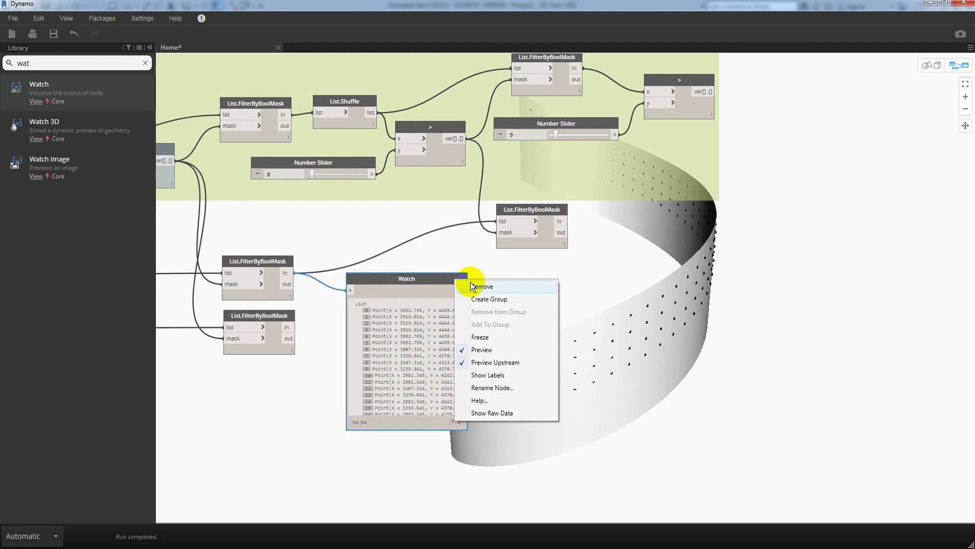
{"action": "left_click", "coordinate": [477, 284]}
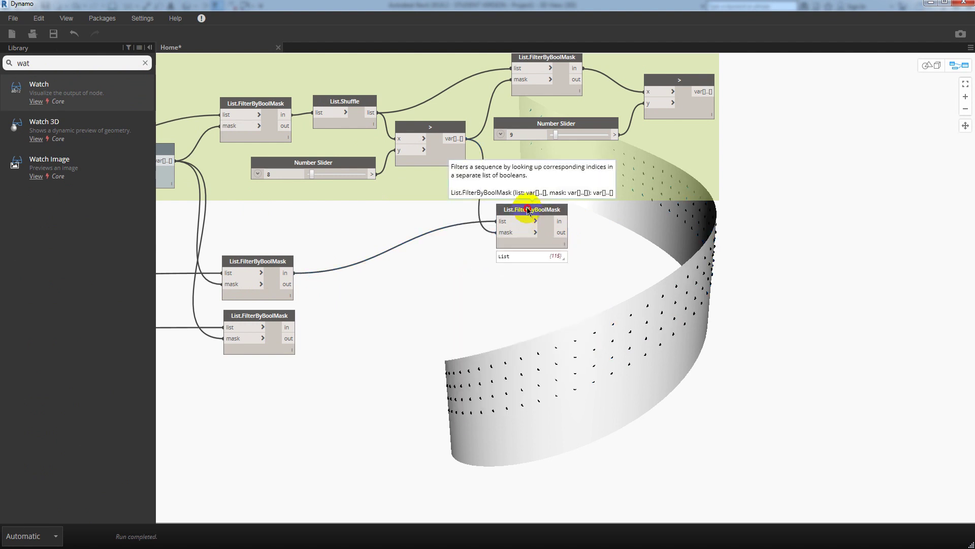
Duplicate the new filter node and feed the bottom filter's kept points into the copy
{"action": "left_click_drag", "start_coordinate": [513, 216], "coordinate": [513, 277], "text": "ctrl"}
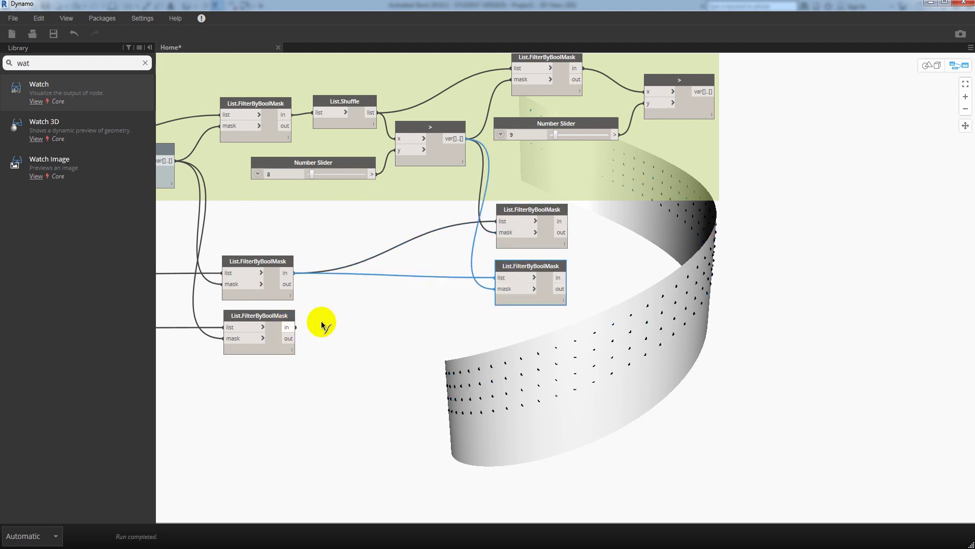
{"action": "left_click_drag", "start_coordinate": [296, 327], "coordinate": [495, 277]}
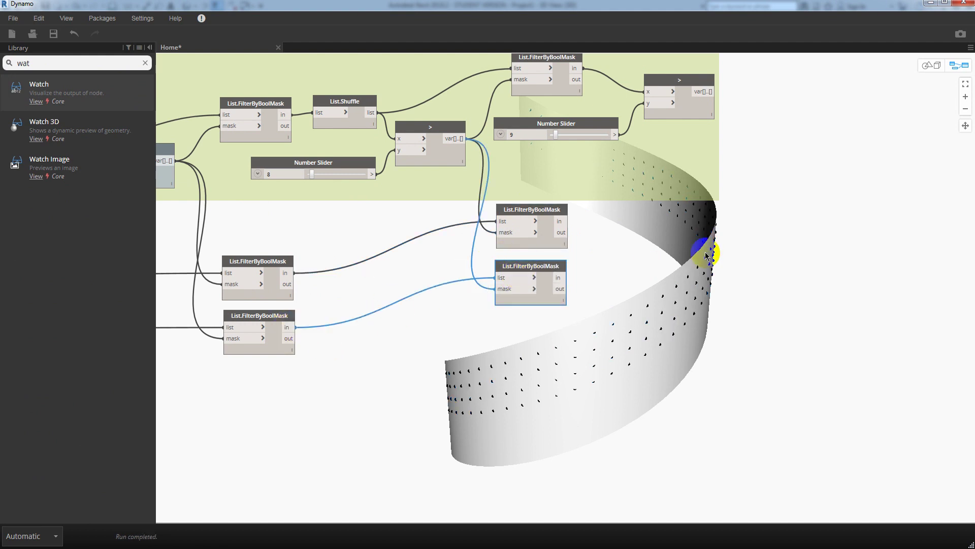
{"action": "middle_click_drag", "start_coordinate": [706, 249], "coordinate": [593, 238]}
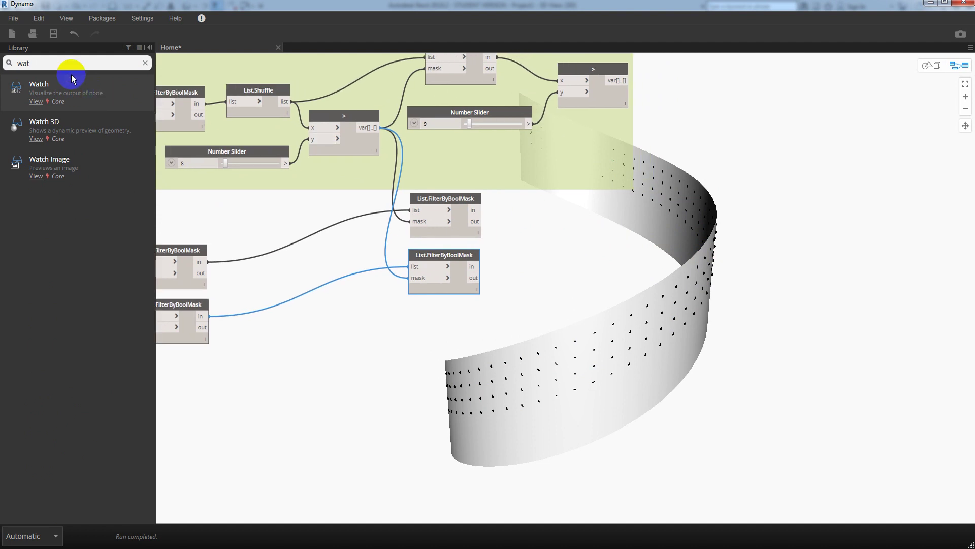
Add a Circle.ByCenterPointRadiusNormal node with centerPoint and normal inputs at list level 1
{"action": "left_click", "coordinate": [8, 63]}
{"action": "type", "text": "cir"}
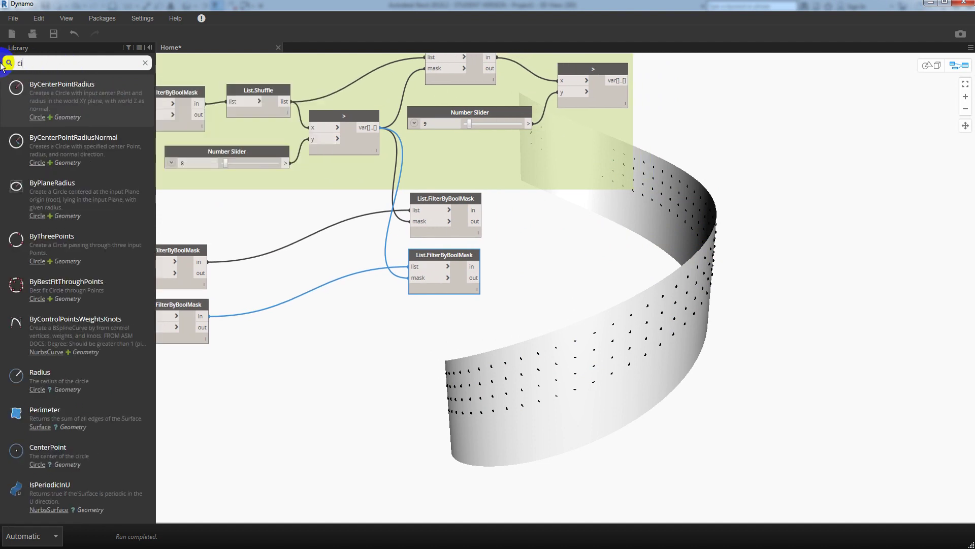
{"action": "mouse_move", "coordinate": [74, 138]}
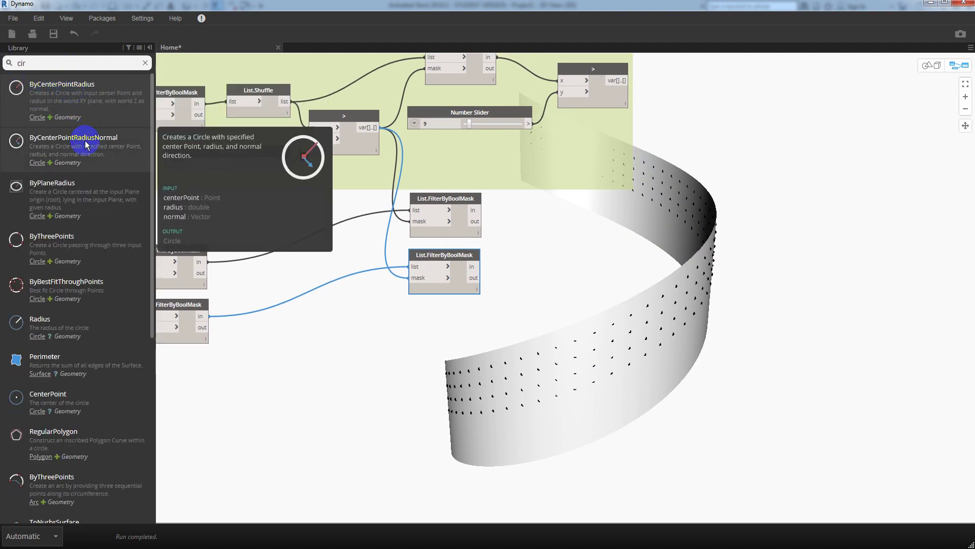
{"action": "left_click", "coordinate": [86, 145]}
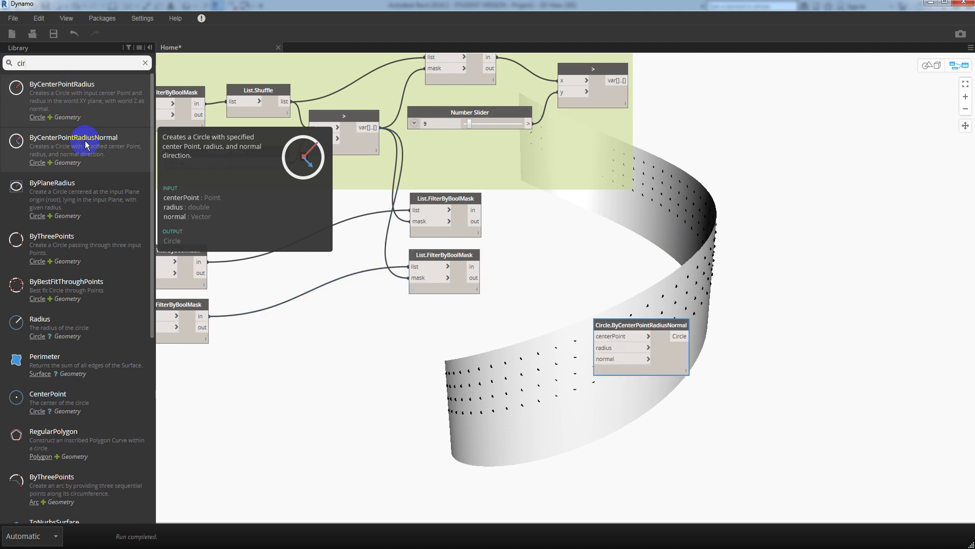
{"action": "mouse_move", "coordinate": [668, 315]}
{"action": "left_mouse_down"}
{"action": "mouse_move", "coordinate": [644, 257]}
{"action": "mouse_move", "coordinate": [551, 205]}
{"action": "left_mouse_up"}
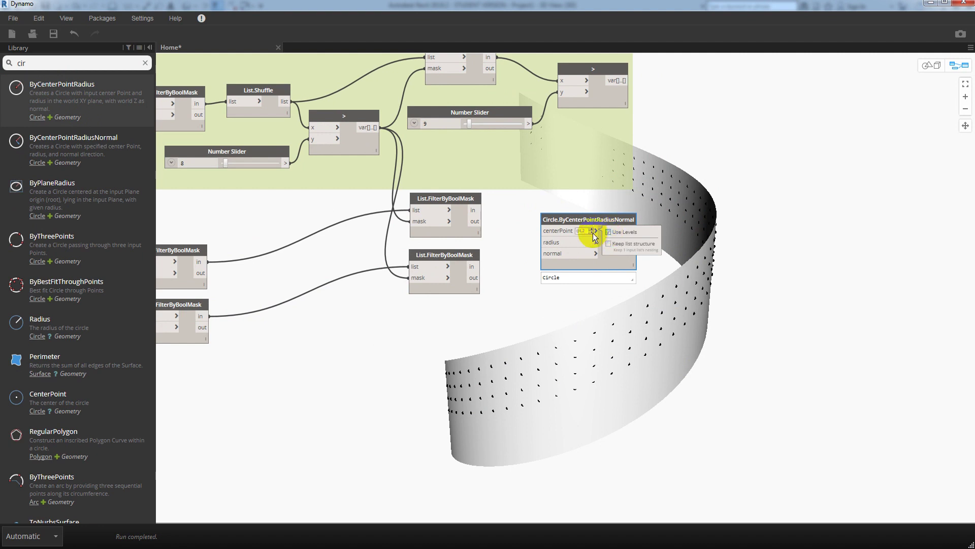
{"action": "left_click", "coordinate": [590, 232]}
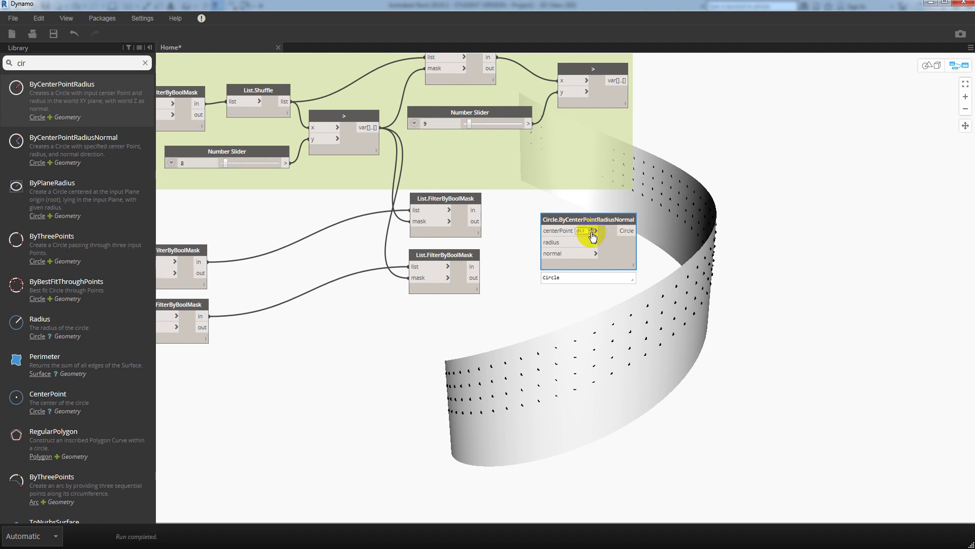
{"action": "left_click", "coordinate": [595, 253]}
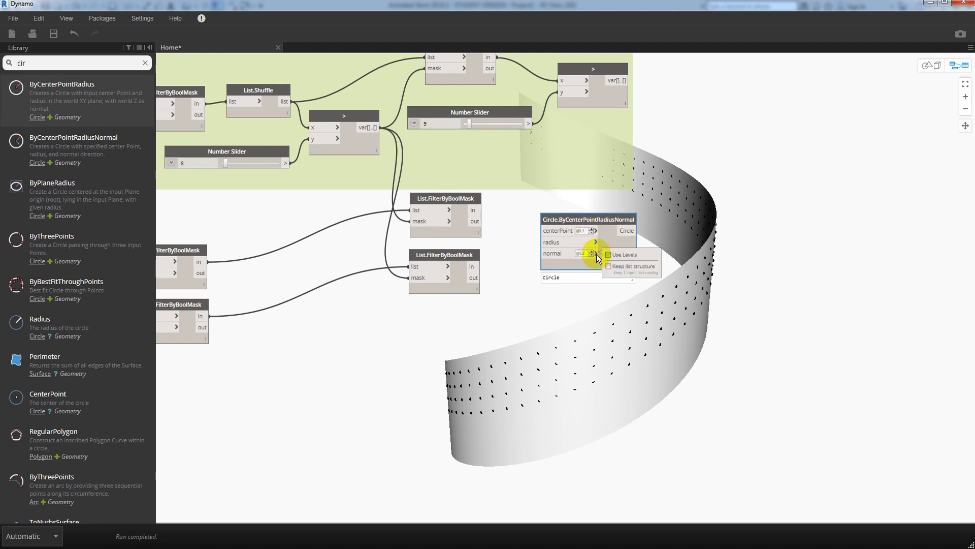
{"action": "left_click", "coordinate": [592, 255]}
{"action": "left_click_drag", "start_coordinate": [560, 221], "coordinate": [557, 225]}
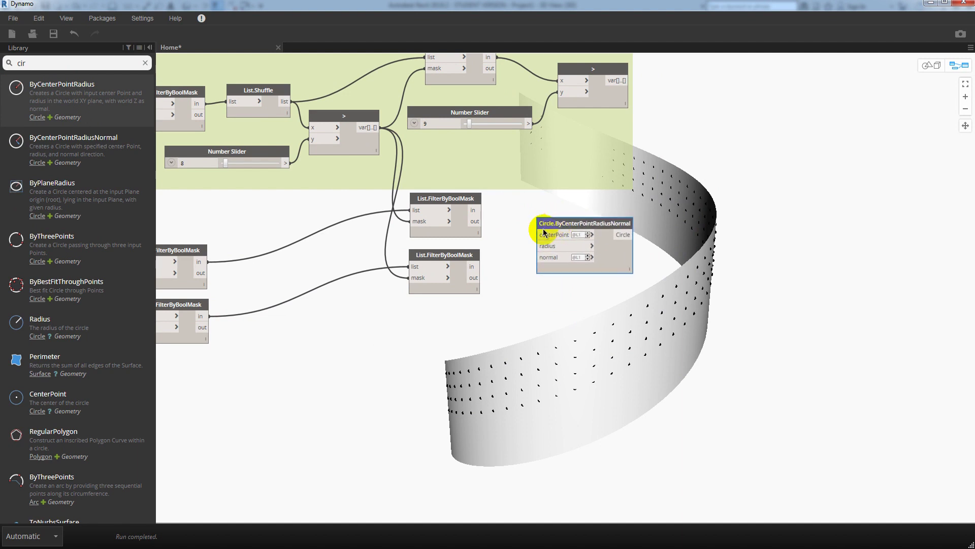
Connect the first filtered list to centerPoint and the second filtered list to normal
{"action": "left_click", "coordinate": [475, 227]}
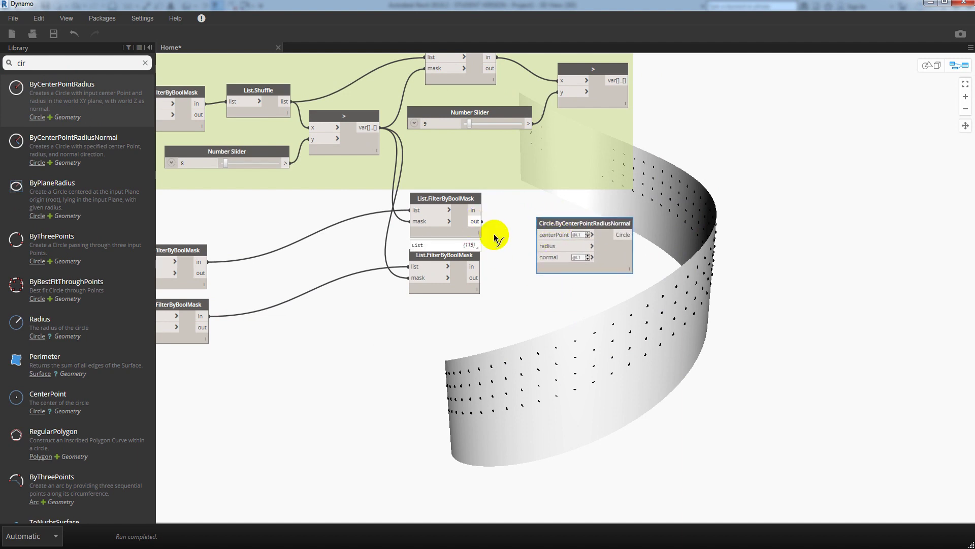
{"action": "left_click", "coordinate": [543, 258]}
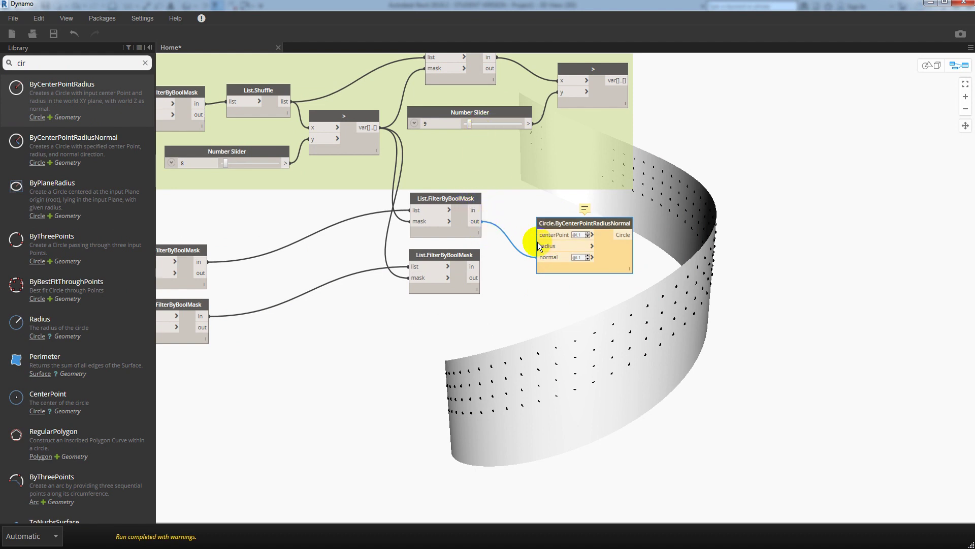
{"action": "left_click_drag", "start_coordinate": [538, 257], "coordinate": [538, 235]}
{"action": "left_click", "coordinate": [482, 280]}
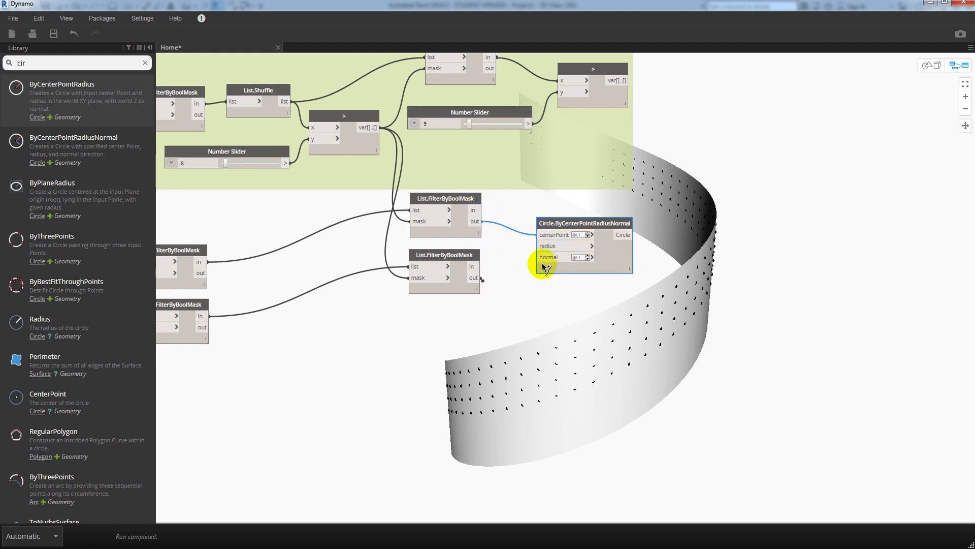
{"action": "left_click", "coordinate": [543, 258]}
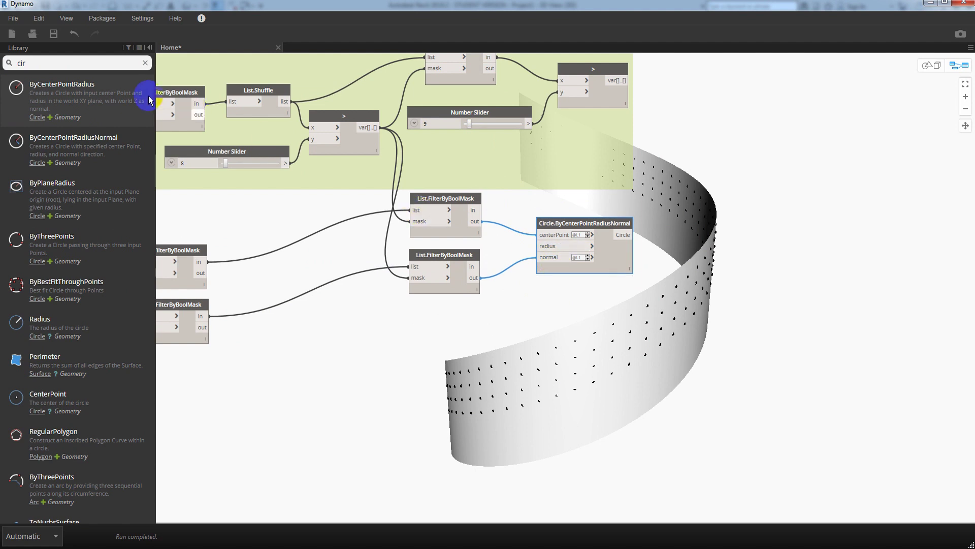
{"action": "left_click", "coordinate": [9, 63]}
Add a Code Block with 50; and wire it to the circle radius
{"action": "key", "text": "BackSpace"}
{"action": "key", "text": "BackSpace"}
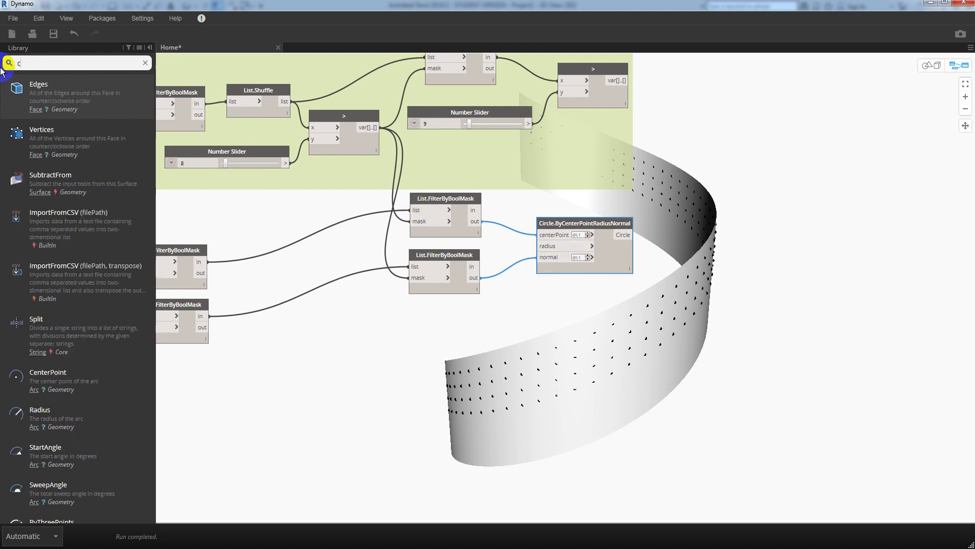
{"action": "type", "text": "ode"}
{"action": "left_click", "coordinate": [53, 83]}
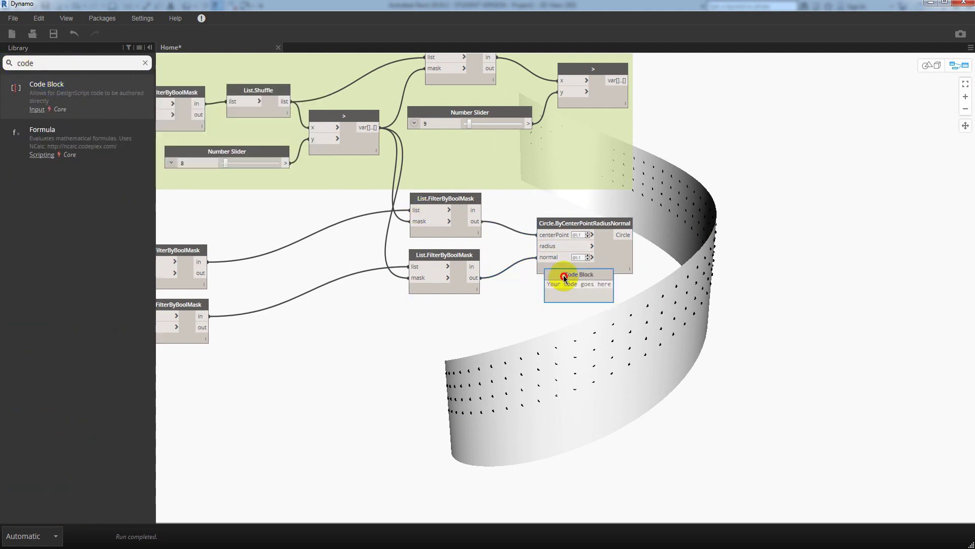
{"action": "left_click_drag", "start_coordinate": [565, 277], "coordinate": [431, 305]}
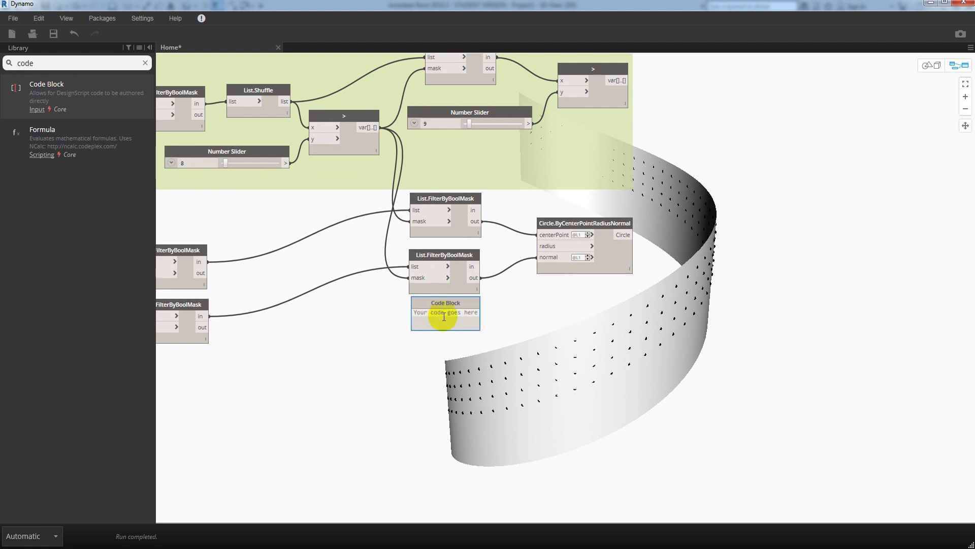
{"action": "type", "text": "50;"}
{"action": "left_click", "coordinate": [502, 307]}
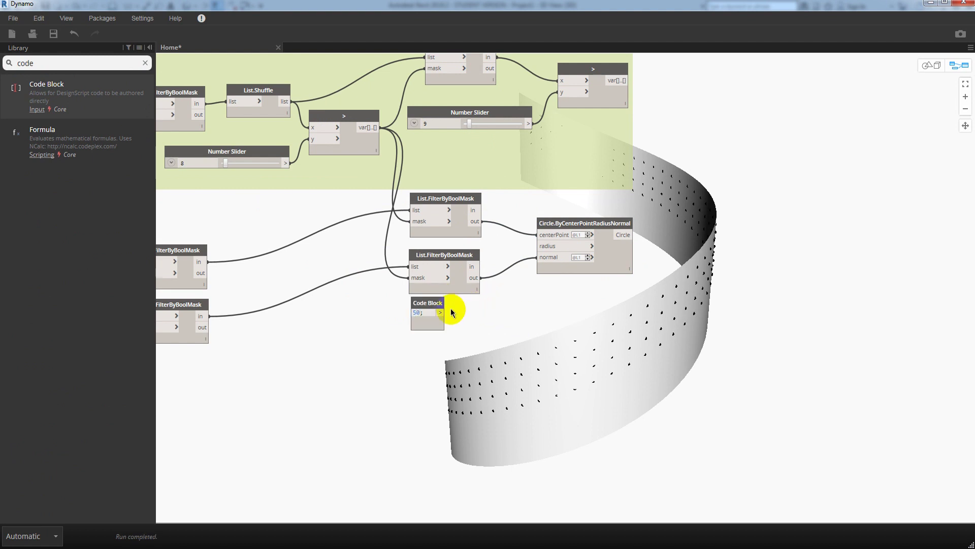
{"action": "left_click", "coordinate": [540, 246]}
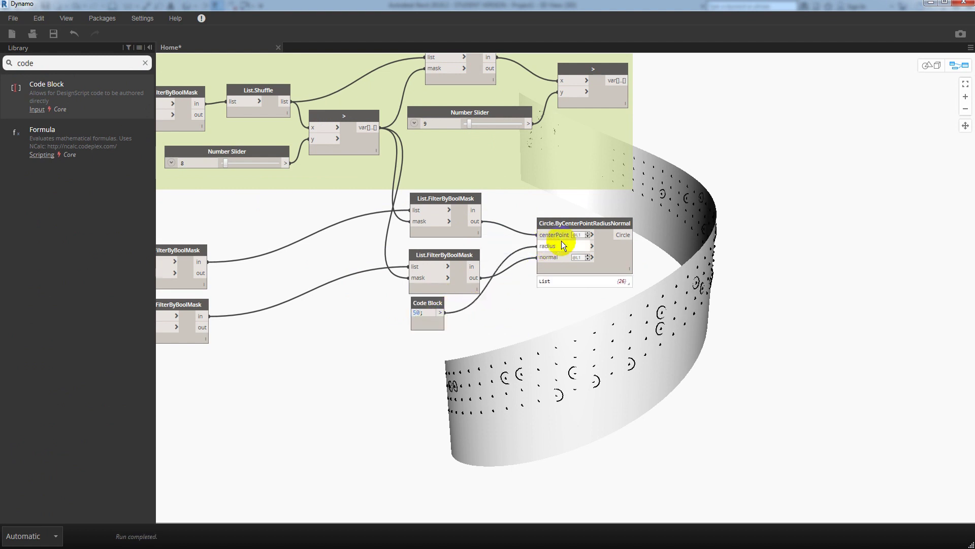
Inspect the circles on the wall in the 3D preview, then duplicate the Circle node
{"action": "left_click", "coordinate": [614, 223]}
{"action": "key", "text": "ctrl+b"}
{"action": "mouse_move", "coordinate": [740, 342]}
{"action": "right_mouse_down"}
{"action": "mouse_move", "coordinate": [702, 350]}
{"action": "mouse_move", "coordinate": [747, 343]}
{"action": "right_mouse_up"}
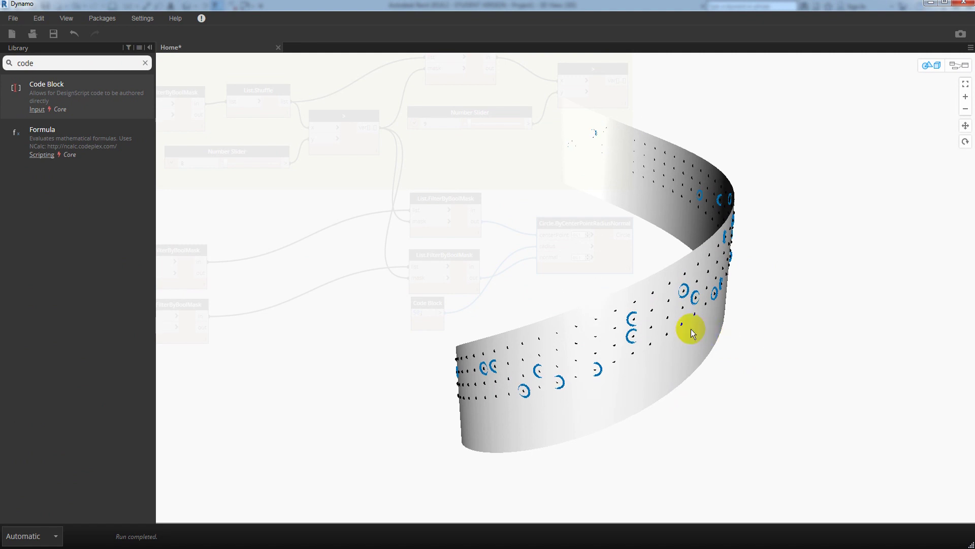
{"action": "key", "text": "ctrl+b"}
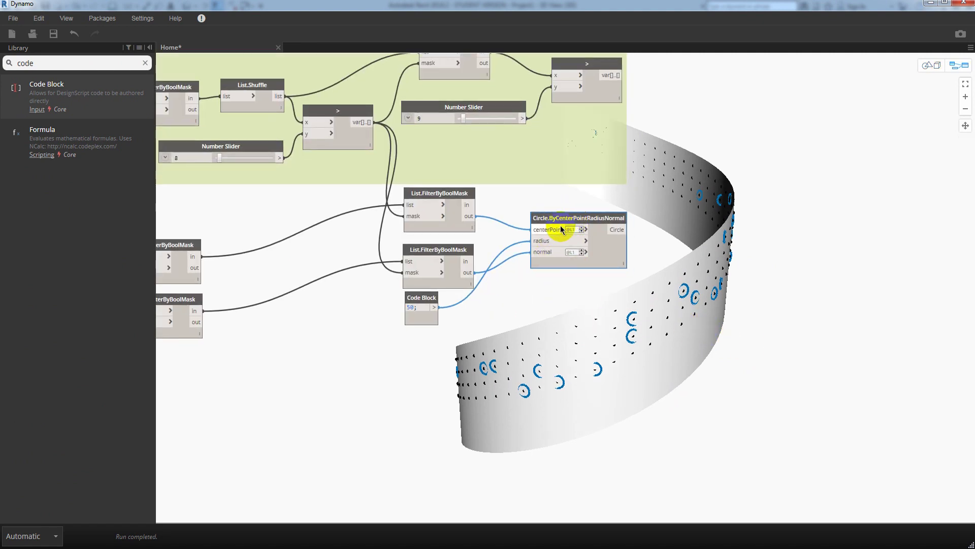
{"action": "mouse_move", "coordinate": [559, 219]}
{"action": "left_mouse_down", "text": "ctrl"}
{"action": "mouse_move", "coordinate": [460, 357]}
{"action": "mouse_move", "coordinate": [428, 351]}
{"action": "mouse_move", "coordinate": [366, 361]}
{"action": "mouse_move", "coordinate": [366, 380]}
{"action": "left_mouse_up", "text": "ctrl"}
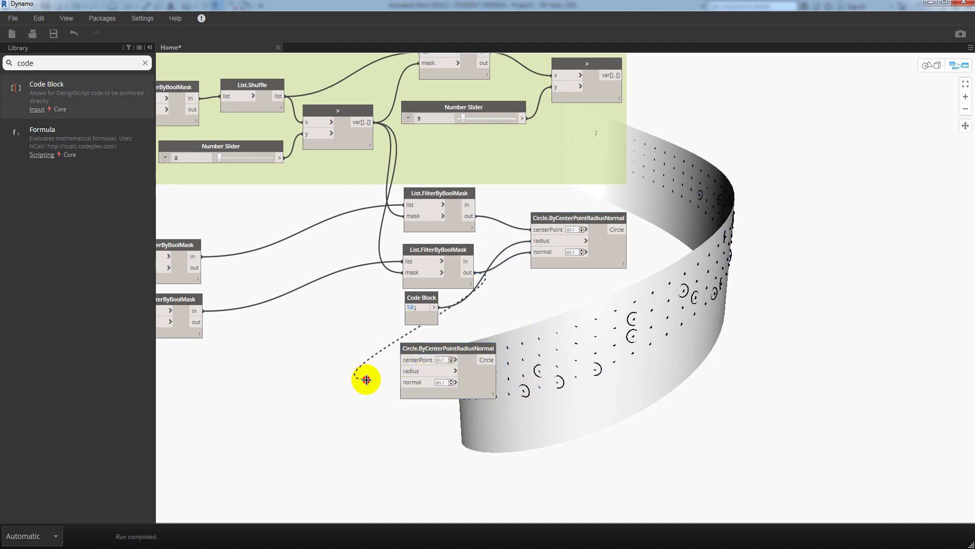
Connect the other filtered lists to the copied circle's centerPoint and normal inputs
{"action": "middle_click_drag", "start_coordinate": [368, 333], "coordinate": [461, 304]}
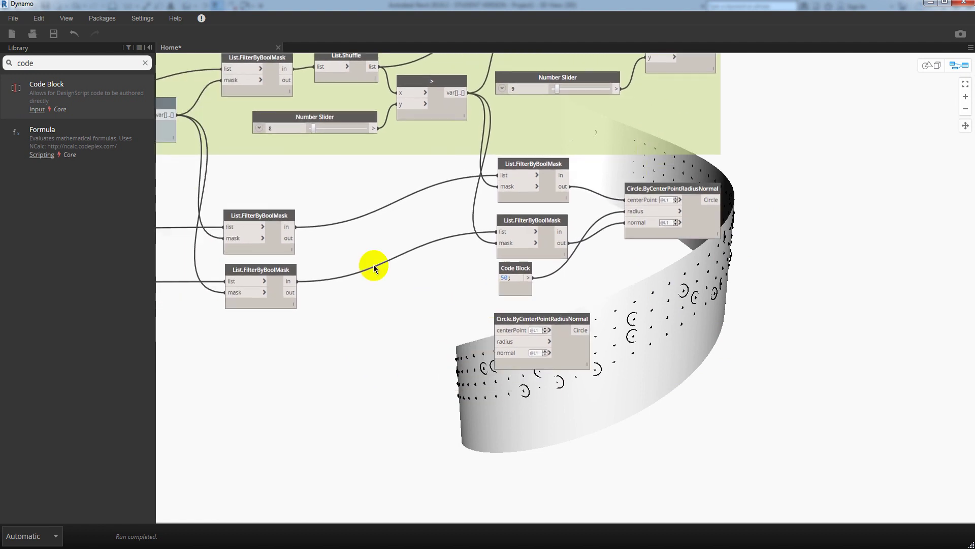
{"action": "left_click", "coordinate": [288, 241]}
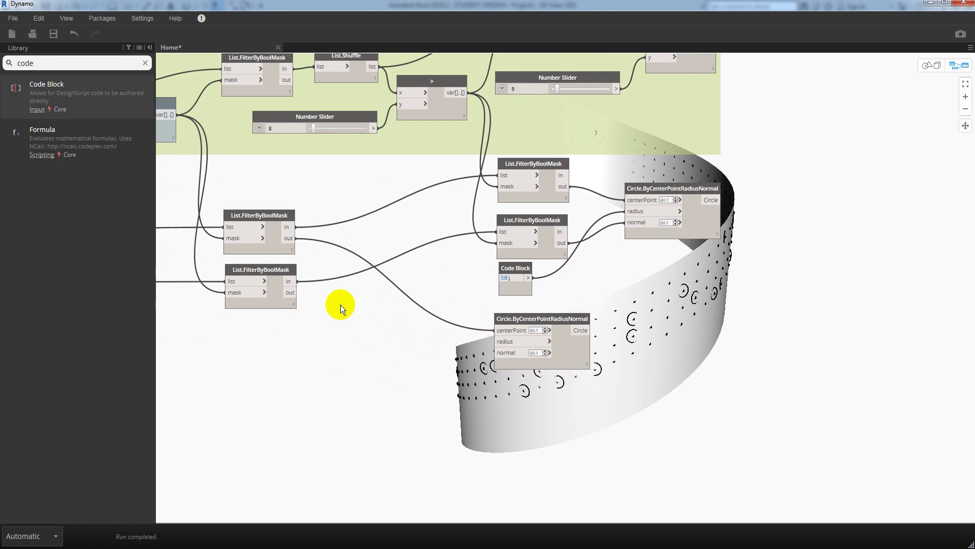
{"action": "left_click", "coordinate": [295, 293]}
{"action": "left_click", "coordinate": [495, 353]}
Copy the radius Code Block, change it to 25 for the second circle, and view the smaller circles
{"action": "left_click_drag", "start_coordinate": [526, 257], "coordinate": [443, 378]}
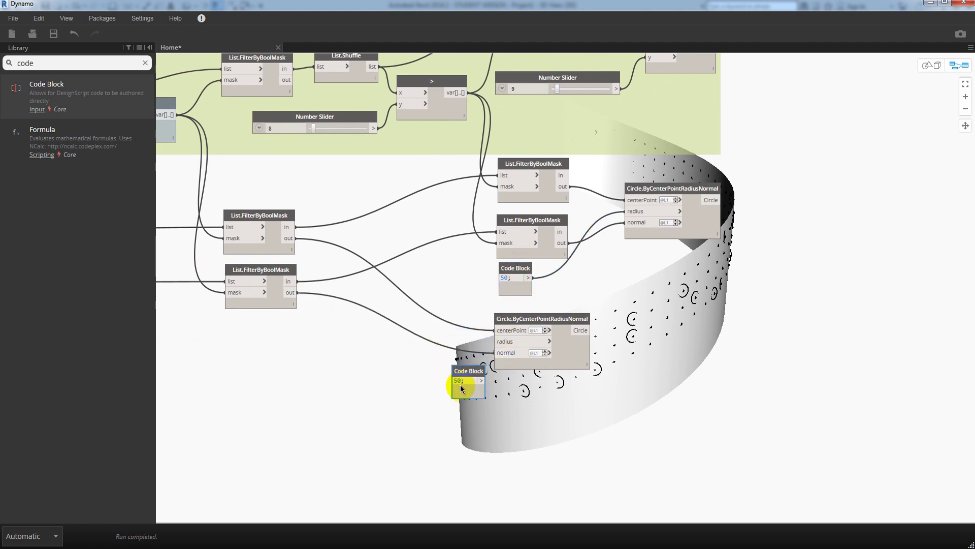
{"action": "double_click", "coordinate": [460, 381]}
{"action": "type", "text": "25"}
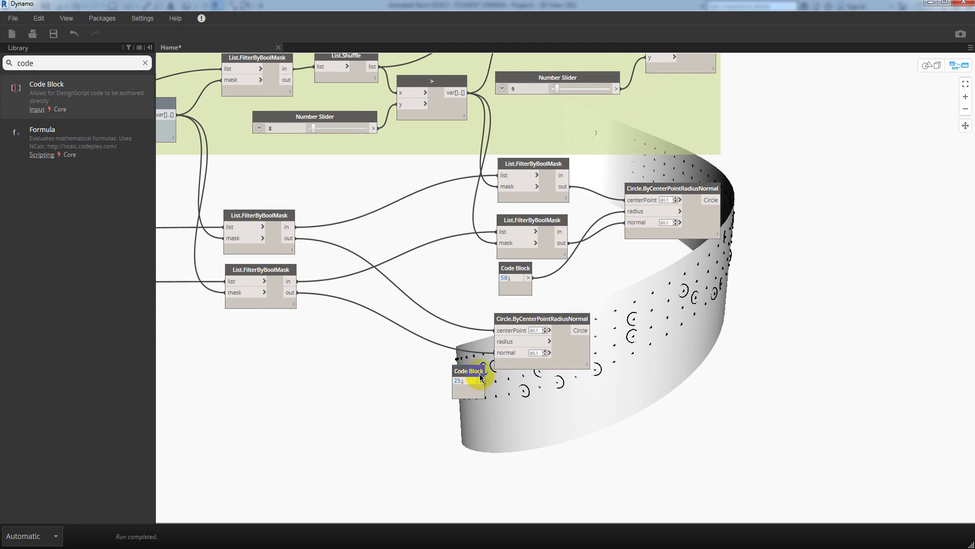
{"action": "mouse_move", "coordinate": [479, 372]}
{"action": "left_mouse_down"}
{"action": "mouse_move", "coordinate": [460, 374]}
{"action": "mouse_move", "coordinate": [501, 342]}
{"action": "left_mouse_up"}
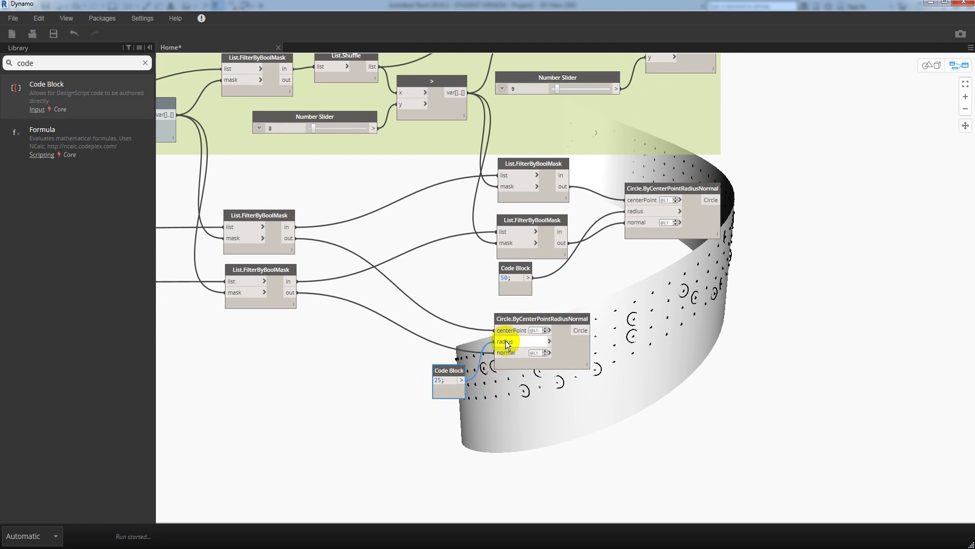
{"action": "key", "text": "ctrl+b"}
{"action": "mouse_move", "coordinate": [681, 343]}
{"action": "right_mouse_down"}
{"action": "mouse_move", "coordinate": [620, 353]}
{"action": "mouse_move", "coordinate": [687, 348]}
{"action": "mouse_move", "coordinate": [692, 366]}
{"action": "right_mouse_up"}
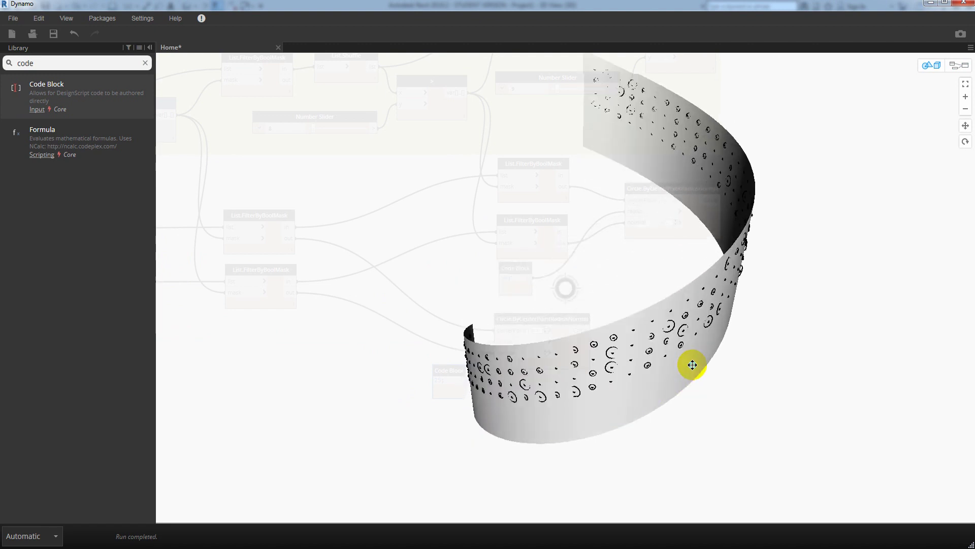
{"action": "key", "text": "ctrl+b"}
{"action": "mouse_move", "coordinate": [625, 290]}
{"action": "middle_mouse_down"}
{"action": "mouse_move", "coordinate": [540, 323]}
{"action": "mouse_move", "coordinate": [638, 235]}
{"action": "mouse_move", "coordinate": [622, 233]}
{"action": "middle_mouse_up"}
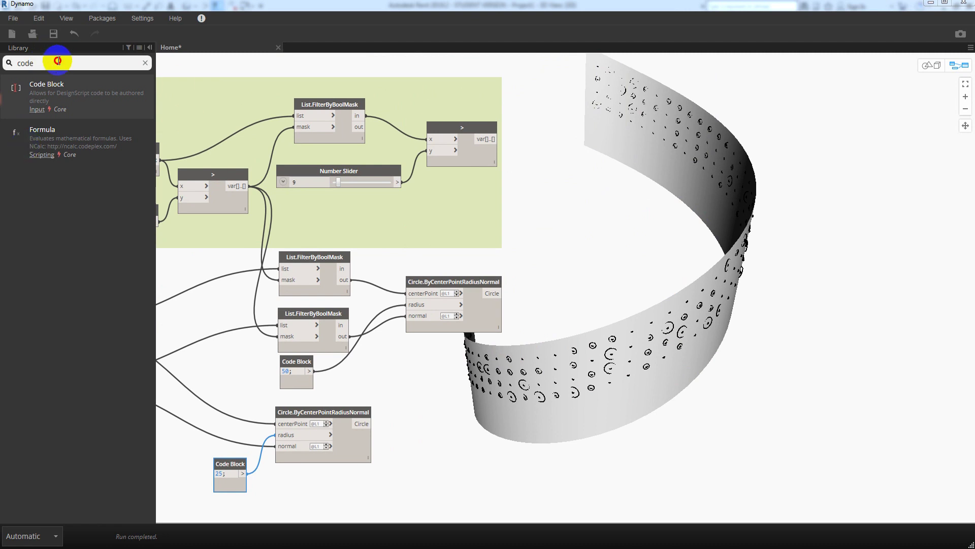
Duplicate the circle node and place the copy near the top of the graph
{"action": "left_click", "coordinate": [10, 65]}
{"action": "left_click", "coordinate": [447, 284]}
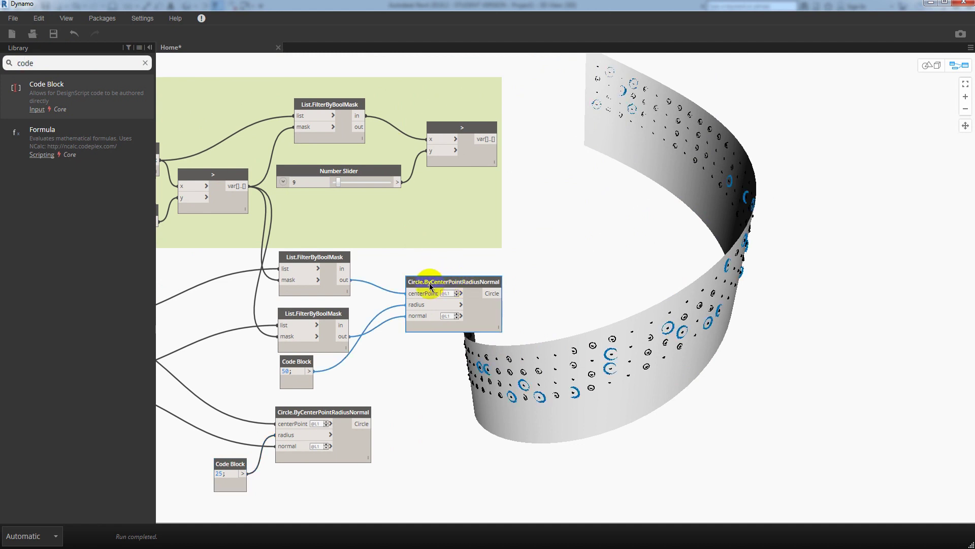
{"action": "key", "text": "ctrl+c"}
{"action": "key", "text": "ctrl+v"}
{"action": "mouse_move", "coordinate": [585, 107]}
{"action": "left_mouse_down"}
{"action": "mouse_move", "coordinate": [544, 109]}
{"action": "mouse_move", "coordinate": [564, 138]}
{"action": "left_mouse_up"}
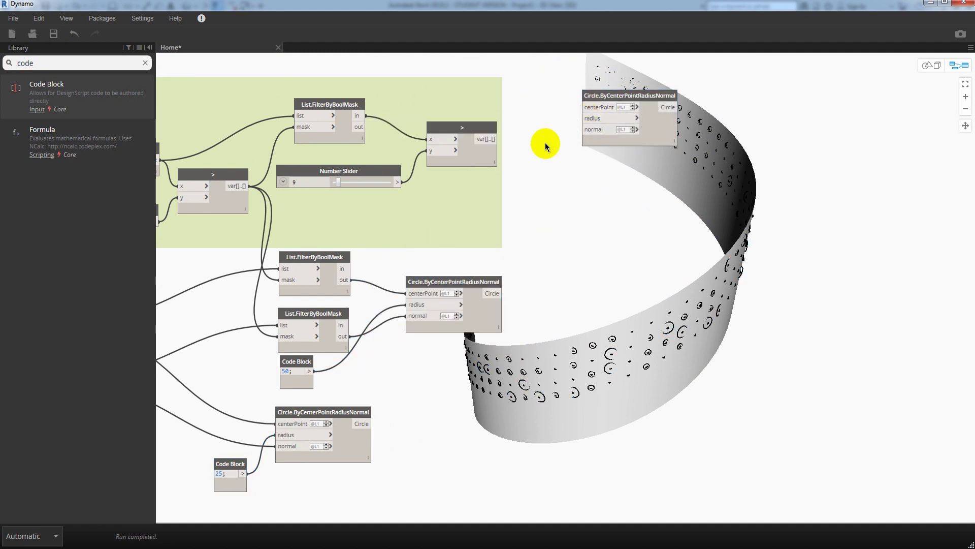
{"action": "middle_click_drag", "start_coordinate": [593, 171], "coordinate": [575, 186]}
{"action": "left_click_drag", "start_coordinate": [648, 115], "coordinate": [762, 113]}
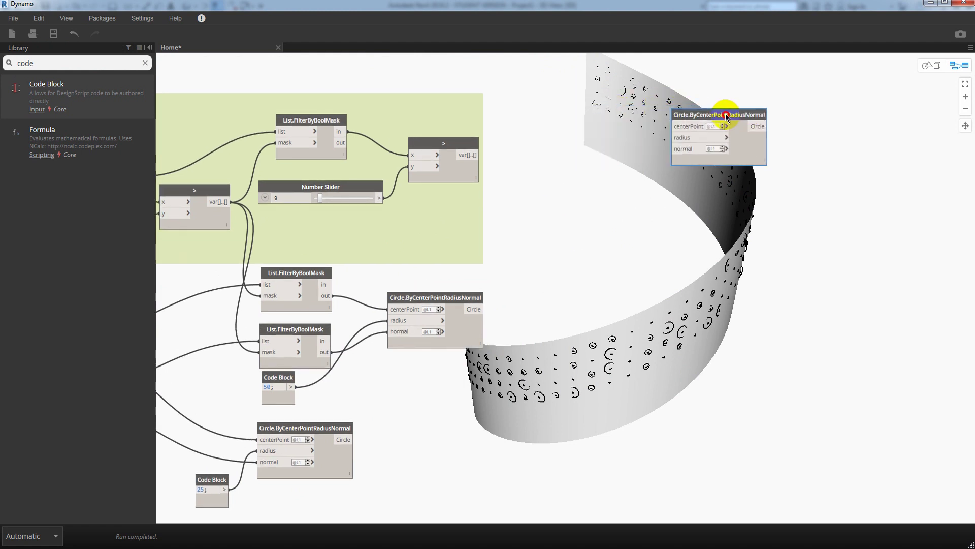
{"action": "left_click", "coordinate": [590, 196]}
Add a List.FilterByBoolMask node fed by the point list, with the comparison result as its mask
{"action": "left_click", "coordinate": [32, 64]}
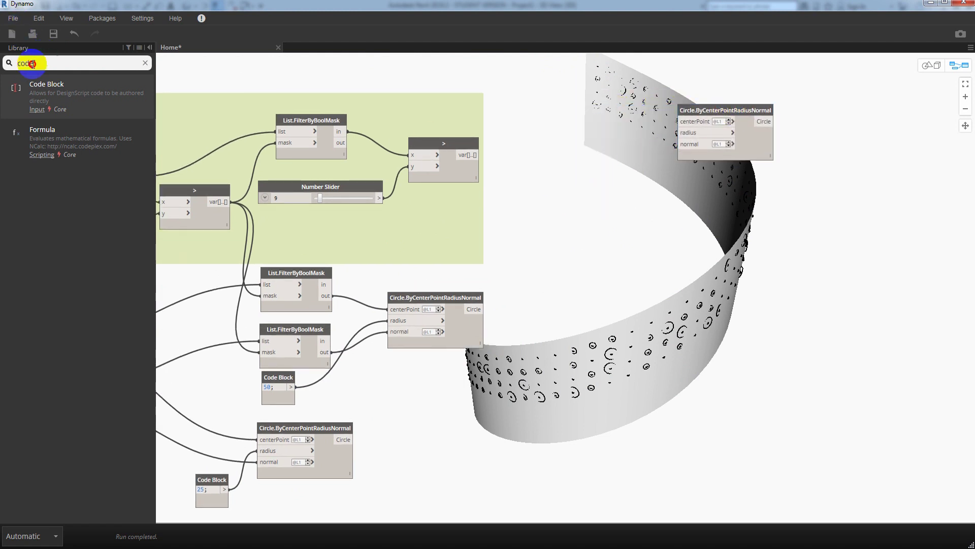
{"action": "type", "text": "filter"}
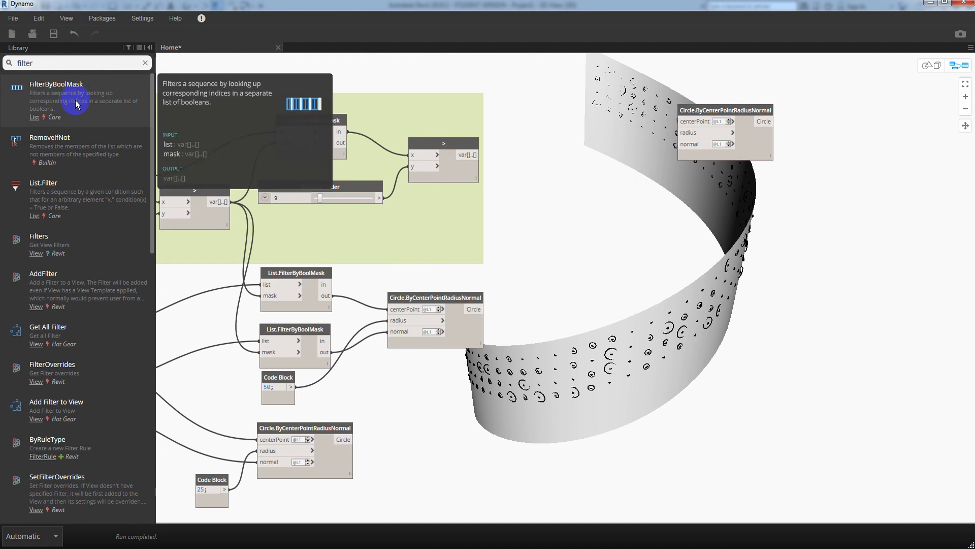
{"action": "left_click", "coordinate": [56, 96]}
{"action": "left_click_drag", "start_coordinate": [591, 289], "coordinate": [548, 116]}
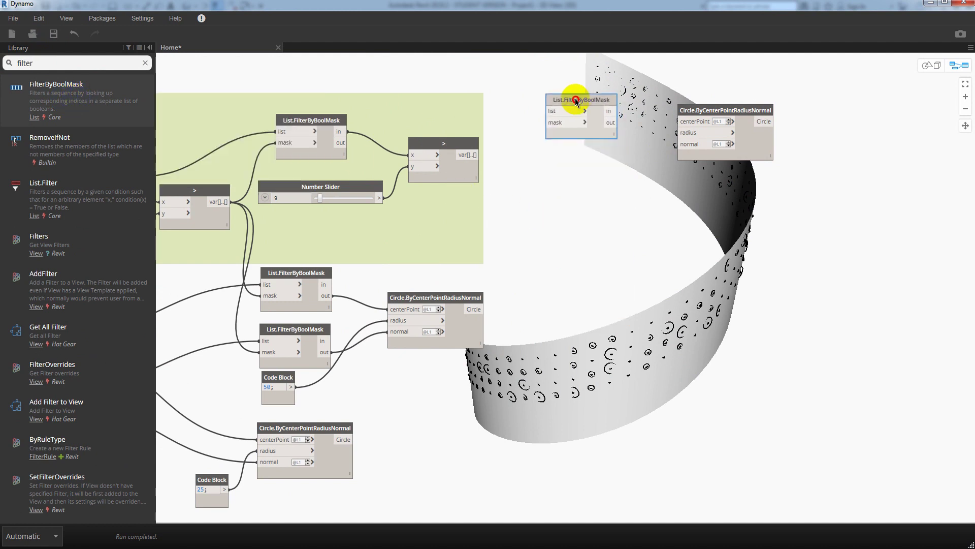
{"action": "middle_click_drag", "start_coordinate": [466, 191], "coordinate": [512, 182]}
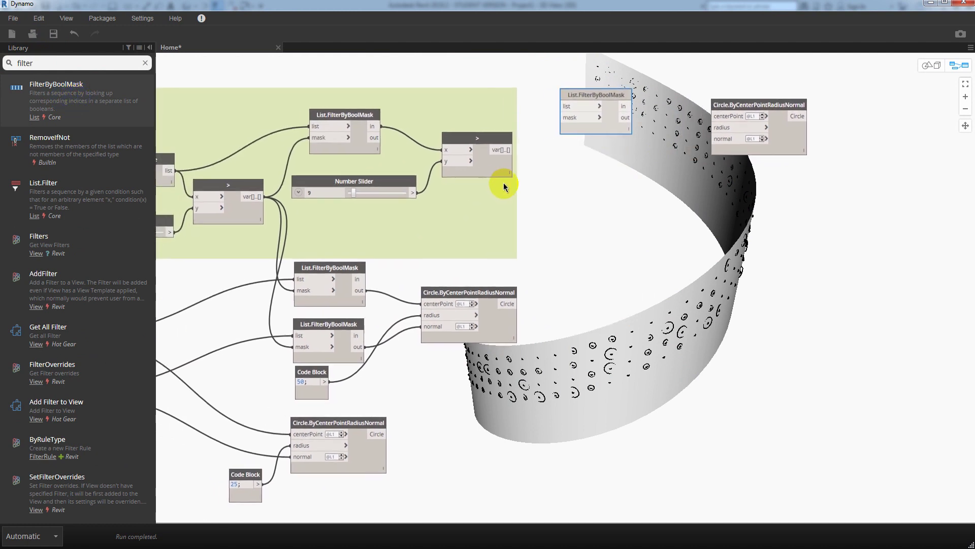
{"action": "left_click", "coordinate": [384, 275]}
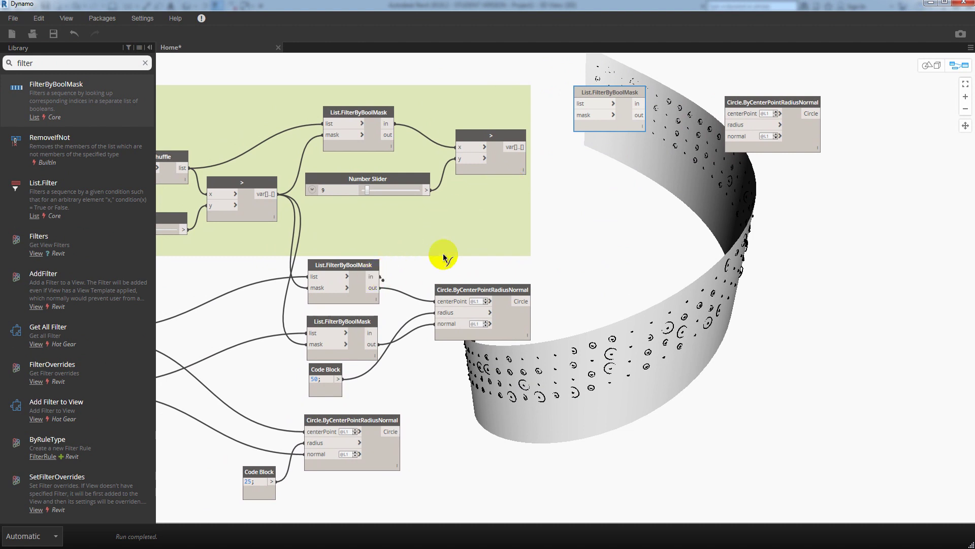
{"action": "left_click", "coordinate": [572, 106]}
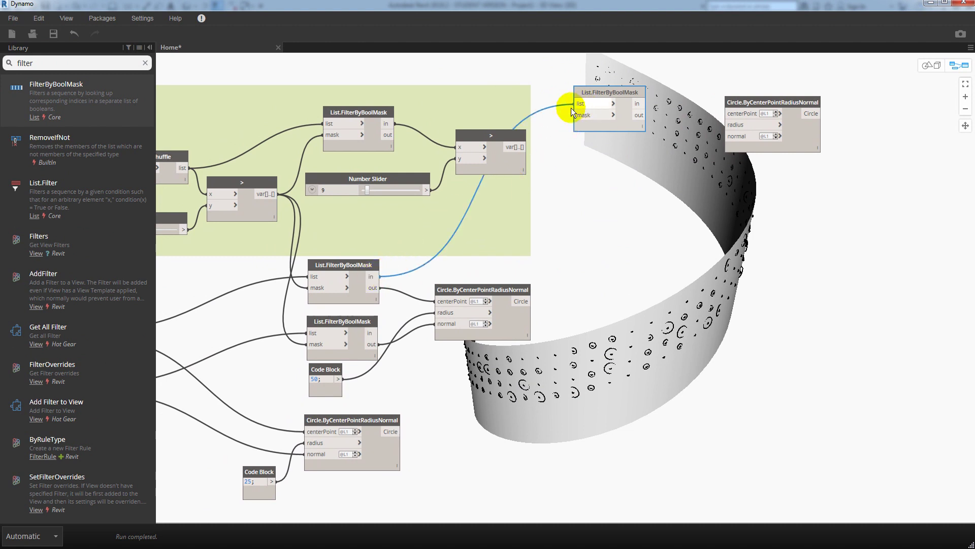
{"action": "left_click", "coordinate": [526, 146]}
{"action": "left_click", "coordinate": [586, 117]}
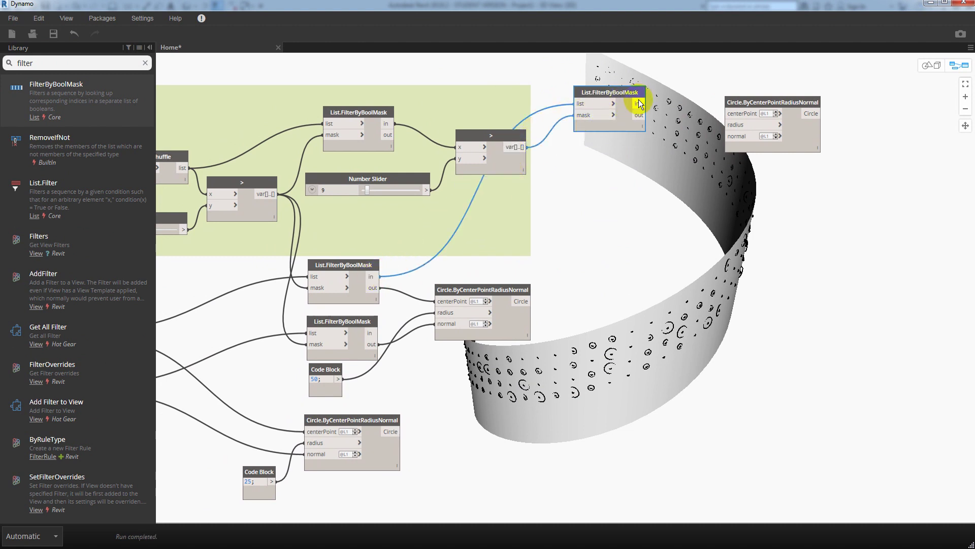
Duplicate that filter node and feed it the lower filter's output list
{"action": "left_click", "coordinate": [603, 92]}
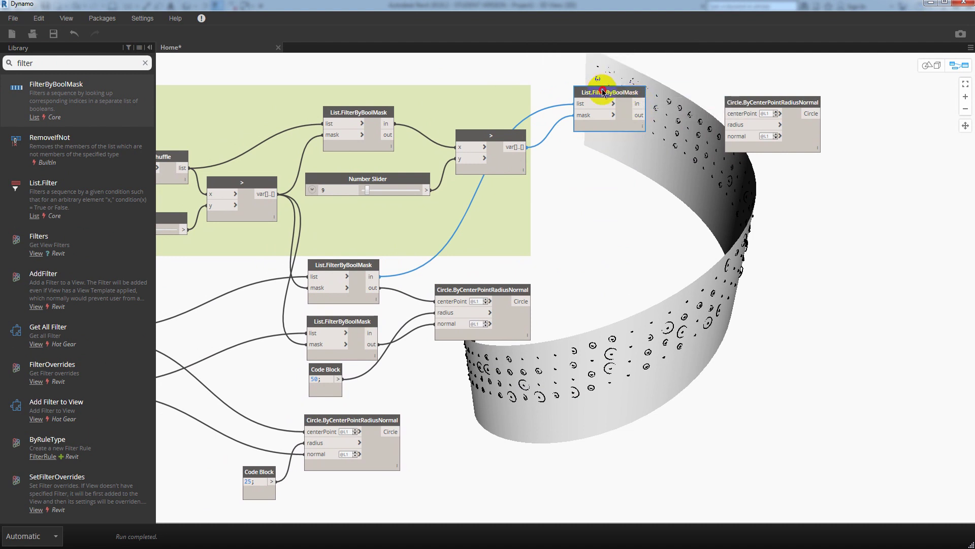
{"action": "key", "text": "ctrl+c"}
{"action": "key", "text": "ctrl+v"}
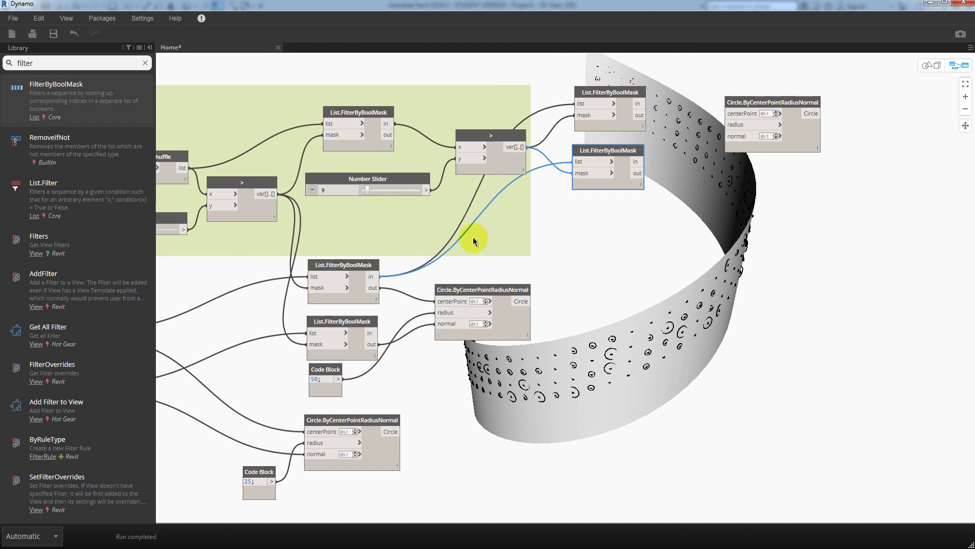
{"action": "left_click", "coordinate": [378, 333]}
{"action": "left_click", "coordinate": [574, 163]}
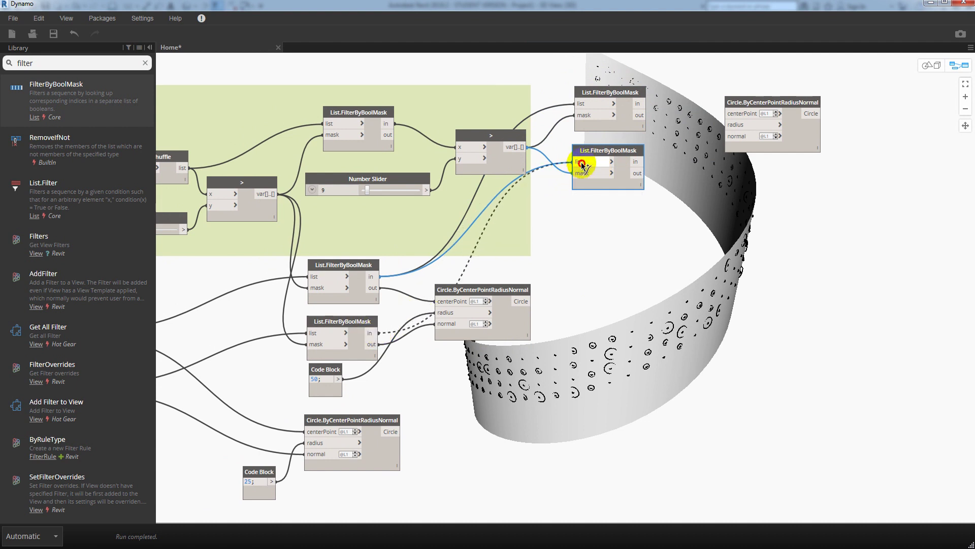
{"action": "left_click_drag", "start_coordinate": [599, 154], "coordinate": [604, 154]}
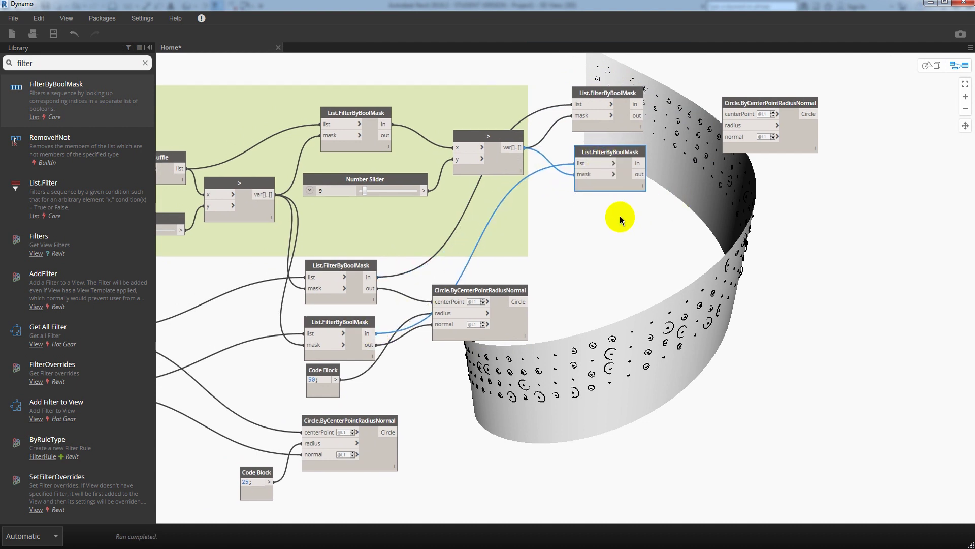
{"action": "middle_click_drag", "start_coordinate": [616, 216], "coordinate": [560, 231]}
Copy the 50 value block, change it to 75, and use it as the new circles' radius
{"action": "left_click", "coordinate": [271, 389]}
{"action": "key", "text": "ctrl+c"}
{"action": "key", "text": "ctrl+v"}
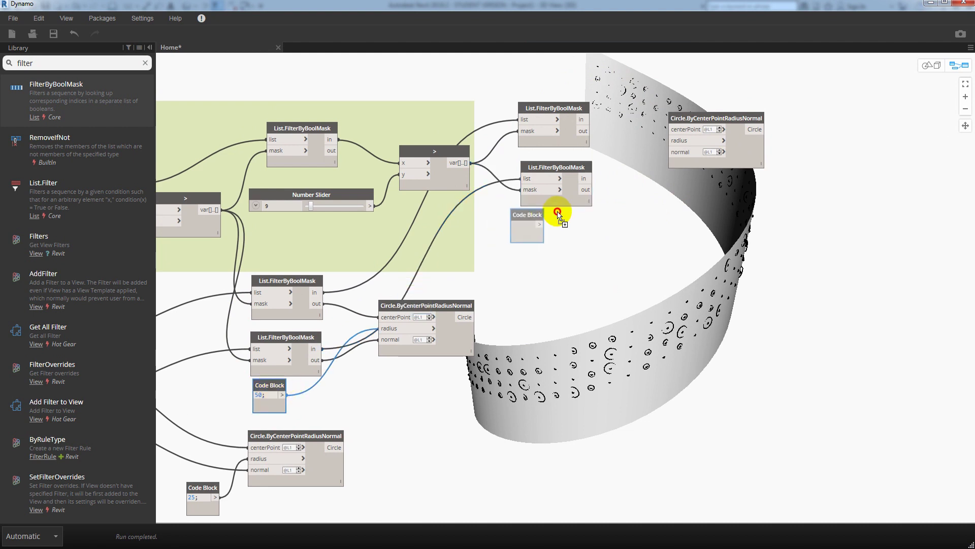
{"action": "left_click_drag", "start_coordinate": [557, 211], "coordinate": [582, 222]}
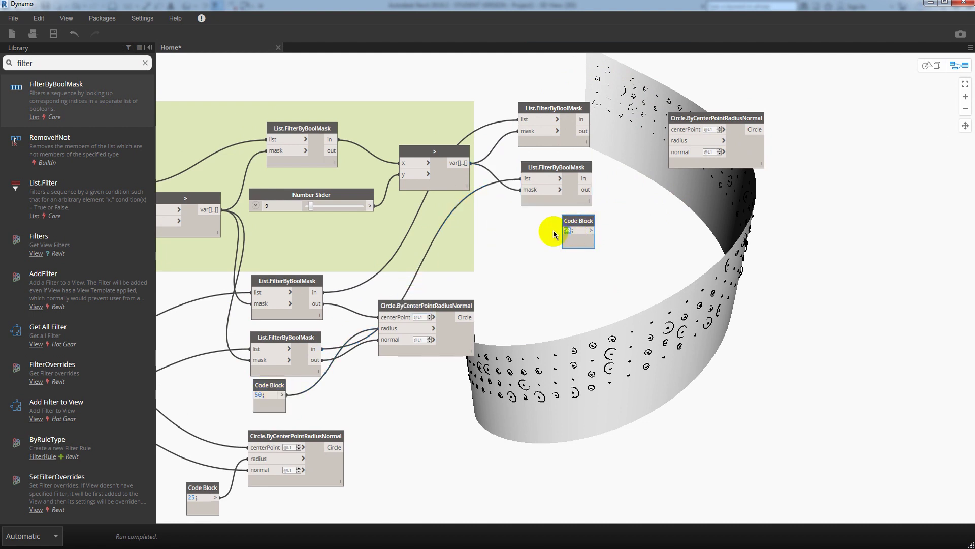
{"action": "type", "text": "75"}
{"action": "left_click", "coordinate": [660, 219]}
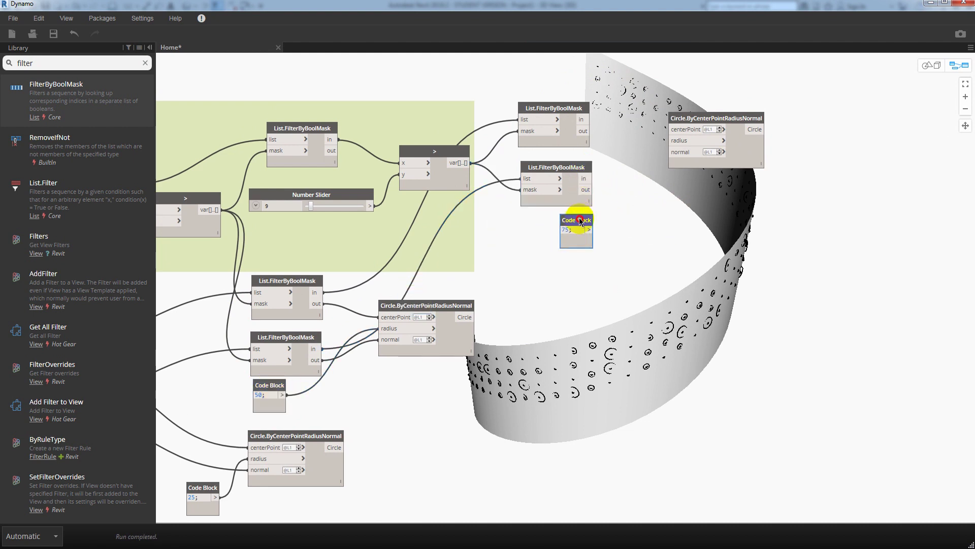
{"action": "left_click", "coordinate": [587, 229]}
{"action": "left_click", "coordinate": [670, 141]}
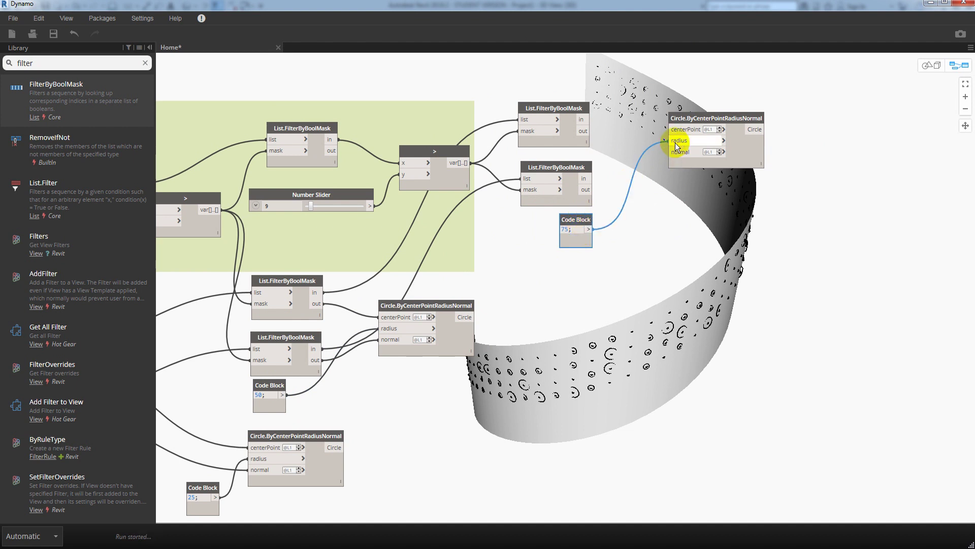
Wire the new filtered points as circle centres and vectors as normals, then check the circles
{"action": "left_click", "coordinate": [582, 131]}
{"action": "left_click", "coordinate": [679, 133]}
{"action": "left_click", "coordinate": [590, 189]}
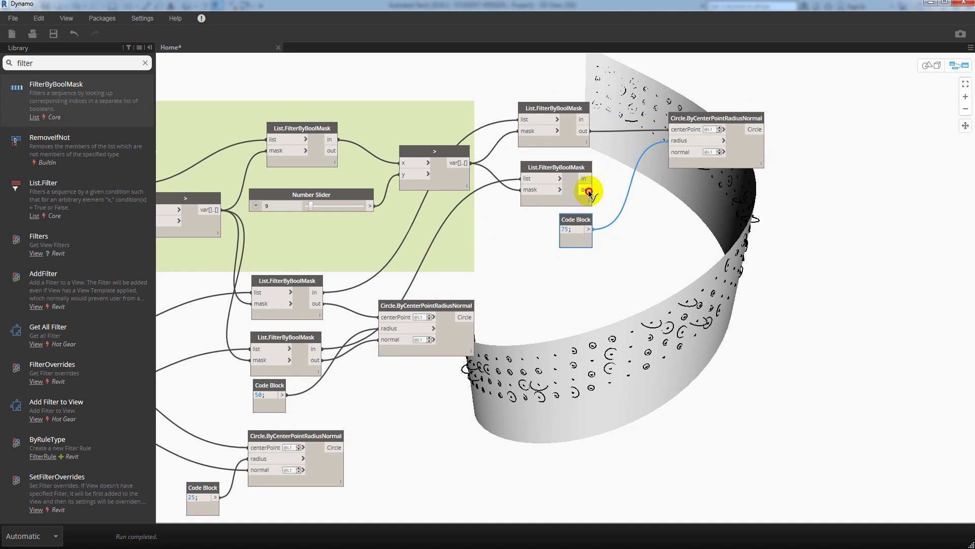
{"action": "left_click", "coordinate": [680, 152]}
{"action": "key", "text": "ctrl+b"}
{"action": "mouse_move", "coordinate": [788, 344]}
{"action": "right_mouse_down"}
{"action": "mouse_move", "coordinate": [761, 320]}
{"action": "mouse_move", "coordinate": [738, 324]}
{"action": "mouse_move", "coordinate": [799, 329]}
{"action": "right_mouse_up"}
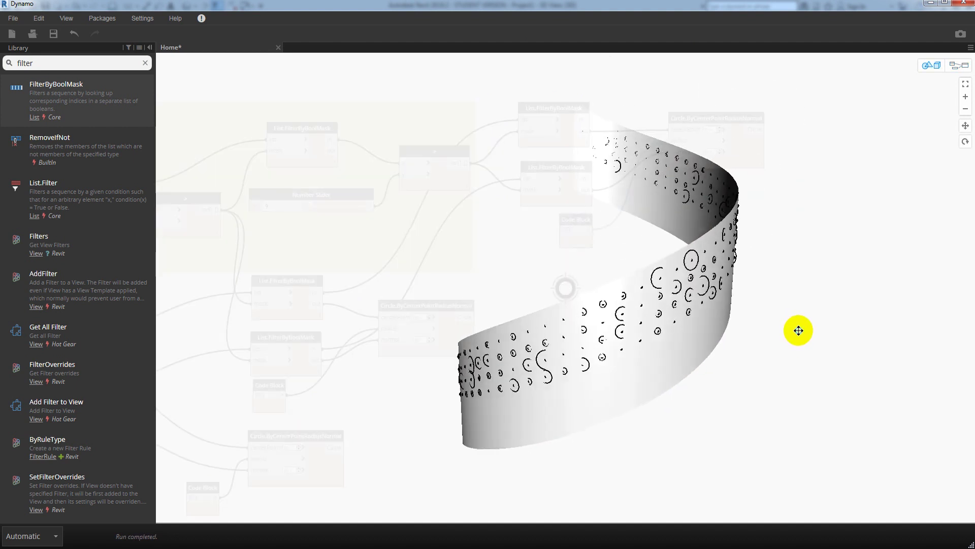
{"action": "key", "text": "ctrl+b"}
{"action": "middle_click_drag", "start_coordinate": [635, 222], "coordinate": [560, 229]}
{"action": "left_click_drag", "start_coordinate": [624, 124], "coordinate": [603, 125]}
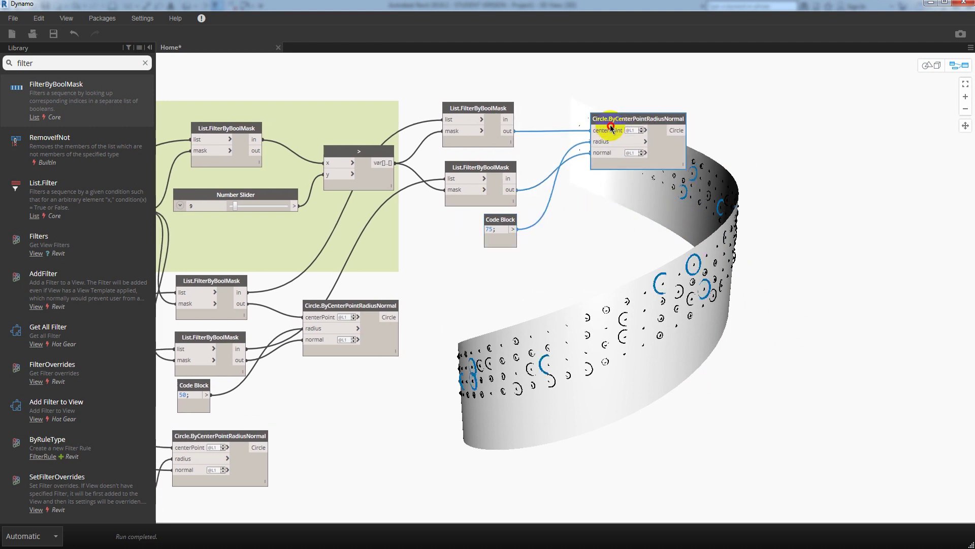
{"action": "left_click", "coordinate": [551, 190]}
Place a List.Create node and wire the top, middle and bottom circle nodes into item0, item1, item2
{"action": "scroll", "coordinate": [550, 190], "scroll_direction": "down", "scroll_amount": 2}
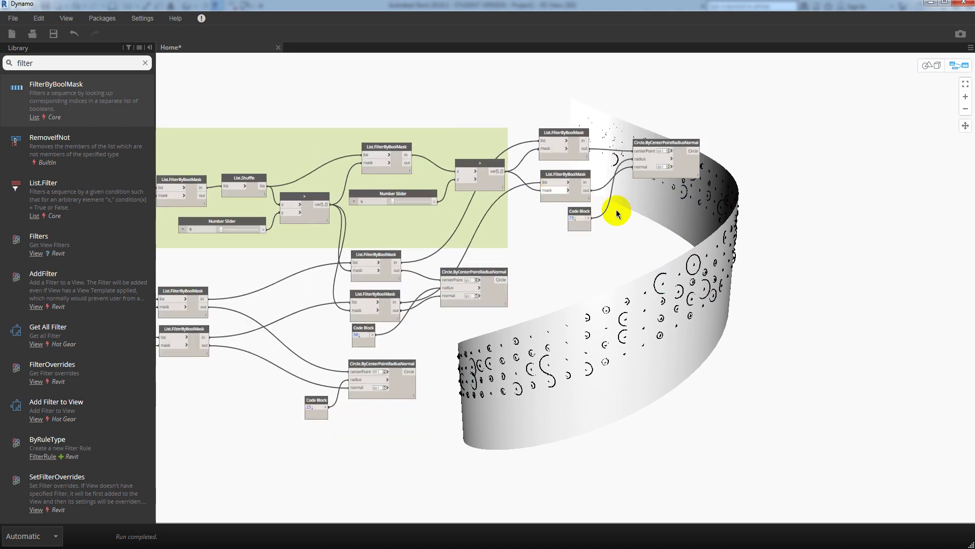
{"action": "scroll", "coordinate": [617, 209], "scroll_direction": "down", "scroll_amount": 2}
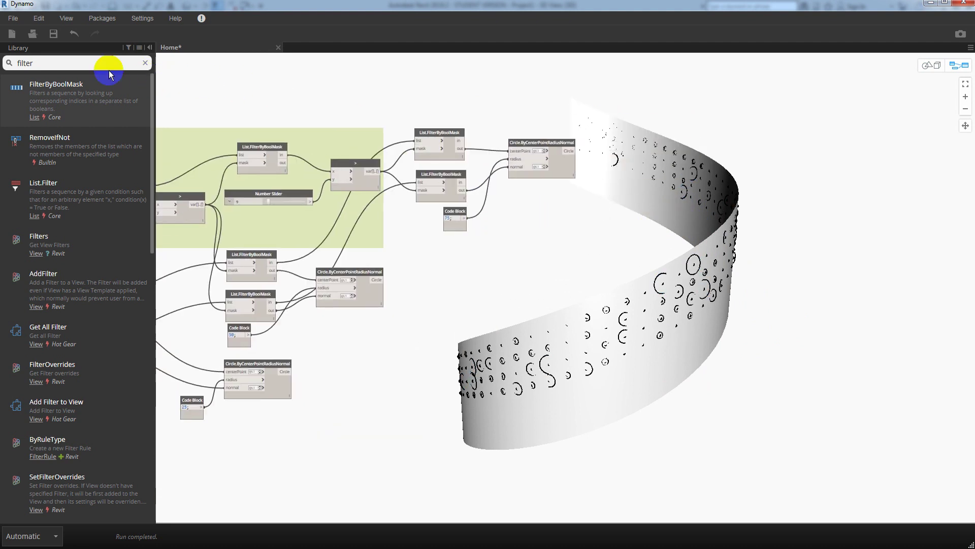
{"action": "left_click", "coordinate": [2, 63]}
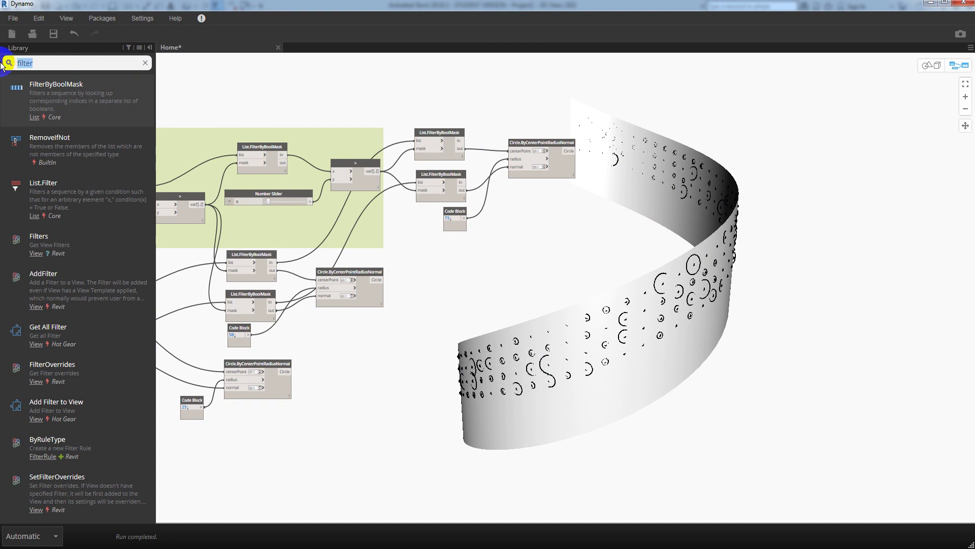
{"action": "type", "text": "list"}
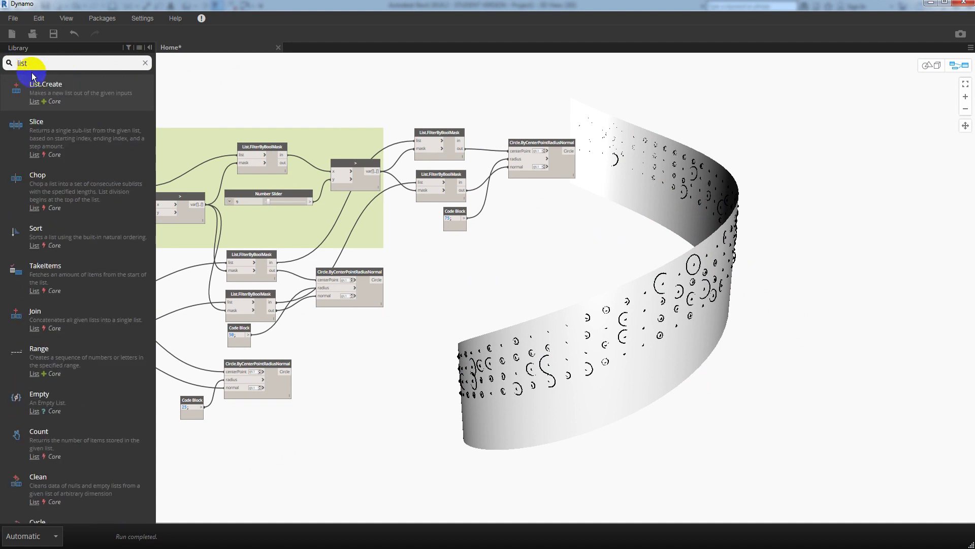
{"action": "mouse_move", "coordinate": [32, 78]}
{"action": "left_mouse_down"}
{"action": "mouse_move", "coordinate": [599, 308]}
{"action": "mouse_move", "coordinate": [631, 257]}
{"action": "mouse_move", "coordinate": [686, 277]}
{"action": "left_mouse_up"}
{"action": "left_click", "coordinate": [576, 151]}
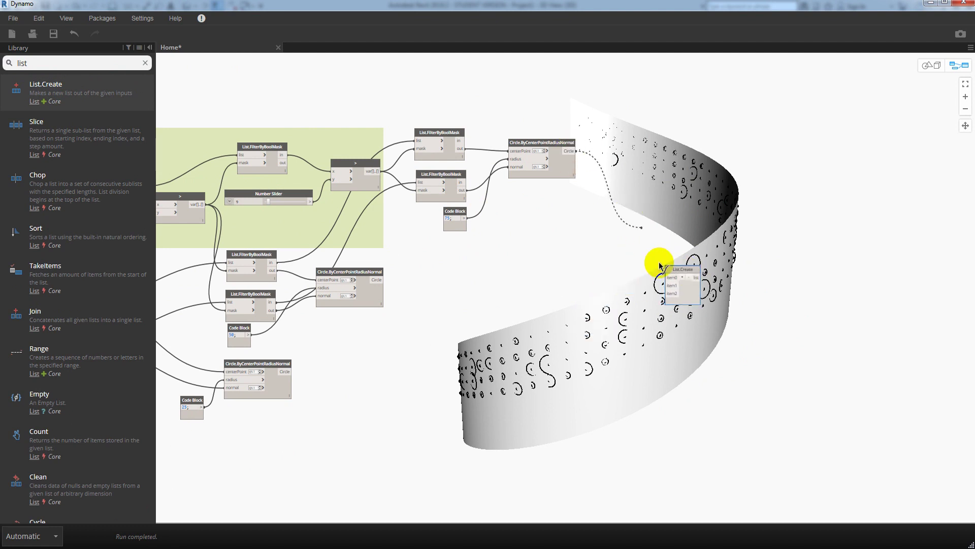
{"action": "left_click", "coordinate": [668, 277]}
{"action": "left_click", "coordinate": [380, 279]}
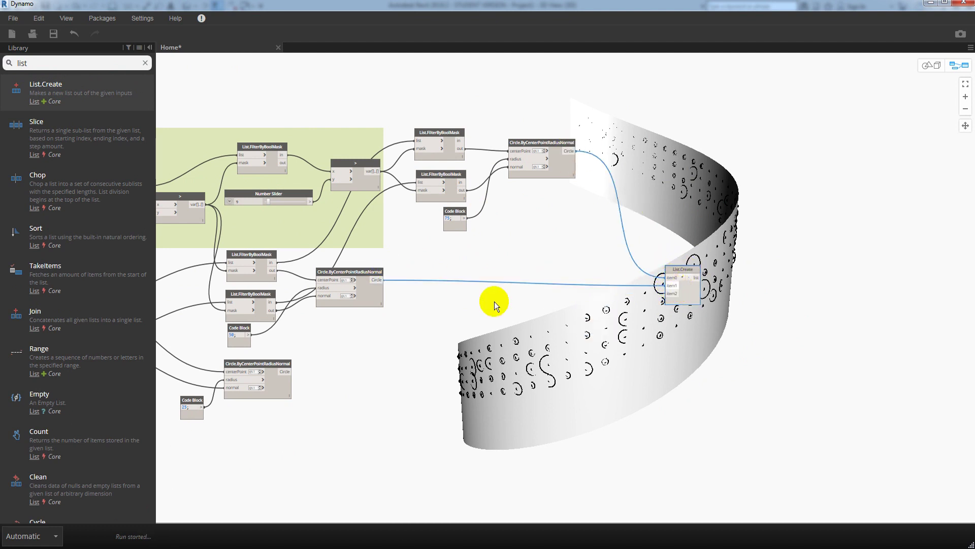
{"action": "left_click", "coordinate": [290, 373]}
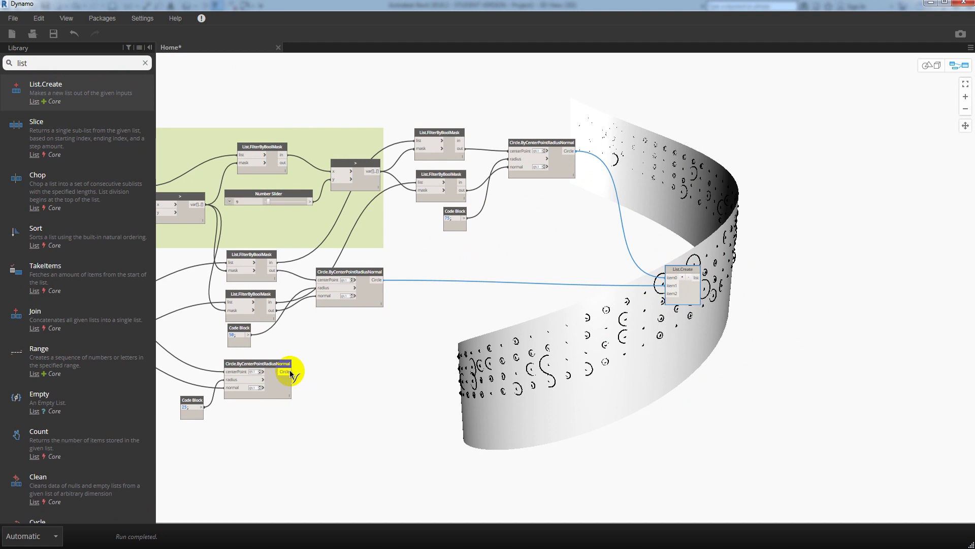
{"action": "left_click", "coordinate": [667, 293]}
{"action": "middle_click_drag", "start_coordinate": [749, 287], "coordinate": [633, 282]}
{"action": "left_click_drag", "start_coordinate": [564, 262], "coordinate": [514, 268]}
{"action": "left_click", "coordinate": [608, 252]}
Add a Flatten node right after the List.Create node
{"action": "left_click", "coordinate": [72, 63]}
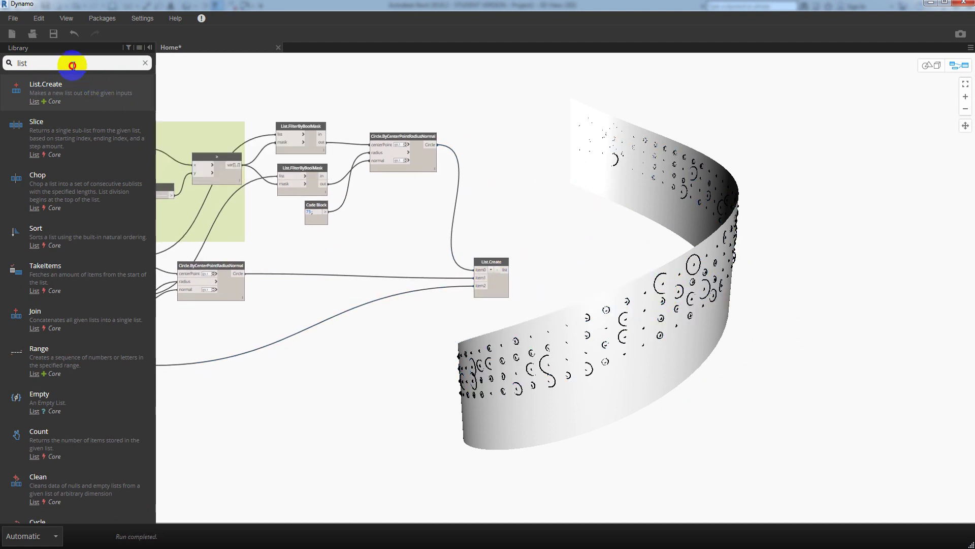
{"action": "type", "text": "fla"}
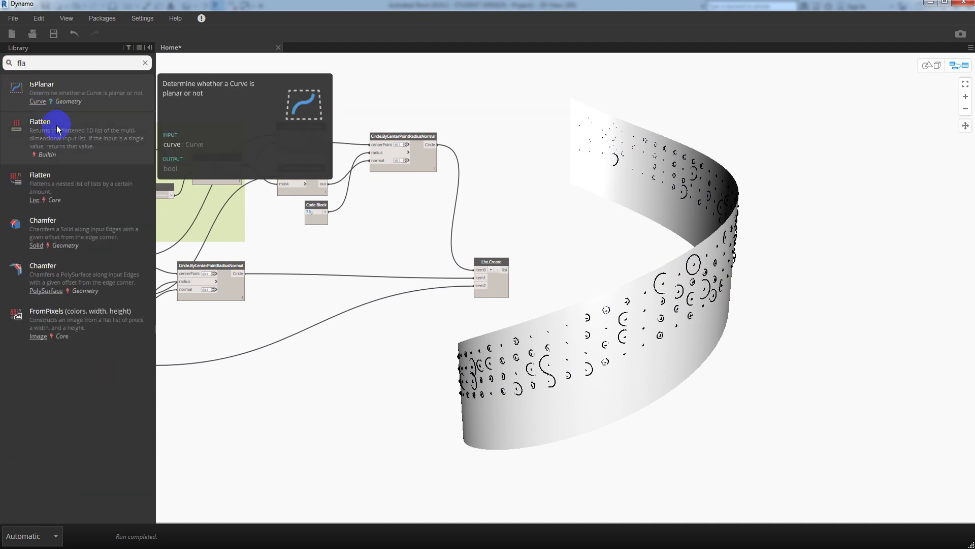
{"action": "left_click", "coordinate": [56, 125]}
{"action": "mouse_move", "coordinate": [596, 318]}
{"action": "left_mouse_down"}
{"action": "mouse_move", "coordinate": [537, 265]}
{"action": "mouse_move", "coordinate": [529, 272]}
{"action": "left_mouse_up"}
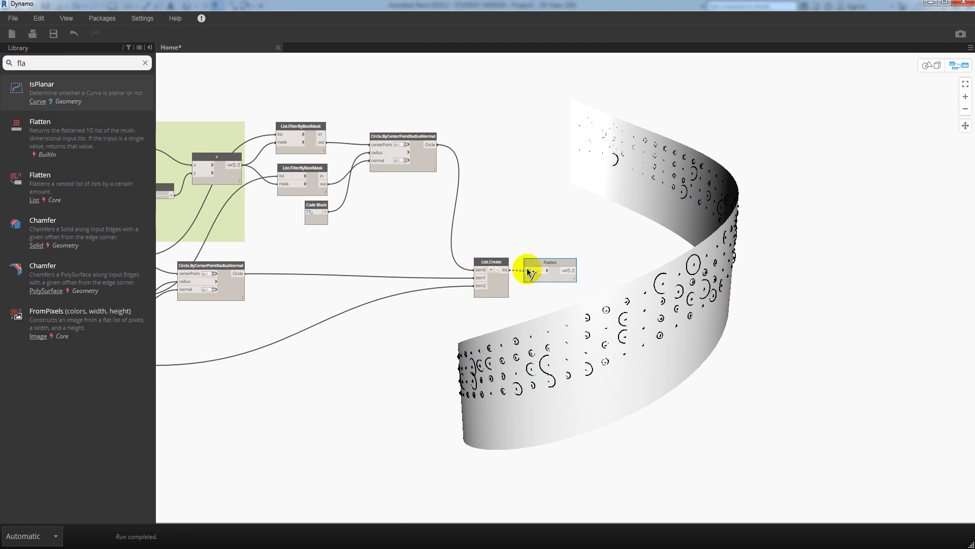
{"action": "scroll", "coordinate": [584, 293], "scroll_direction": "up", "scroll_amount": 3}
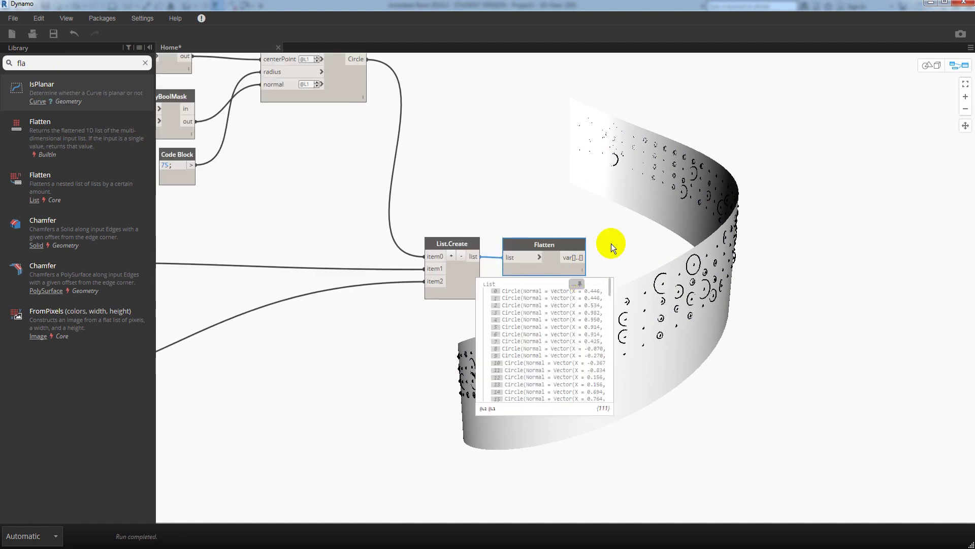
{"action": "middle_click_drag", "start_coordinate": [611, 243], "coordinate": [538, 230]}
Add Surface.ByPatch after Flatten, producing 111 circle patch surfaces
{"action": "left_click", "coordinate": [57, 61]}
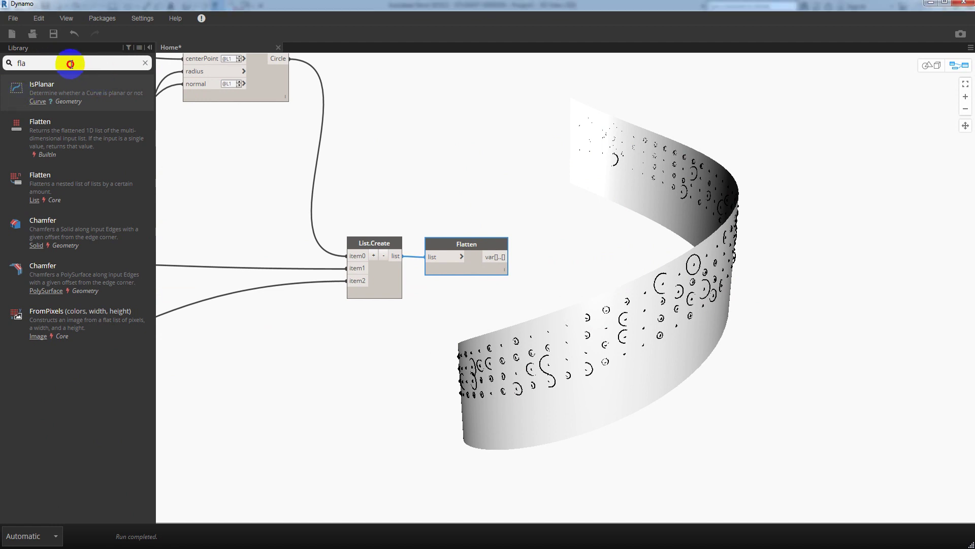
{"action": "left_click_drag", "start_coordinate": [69, 61], "coordinate": [3, 66]}
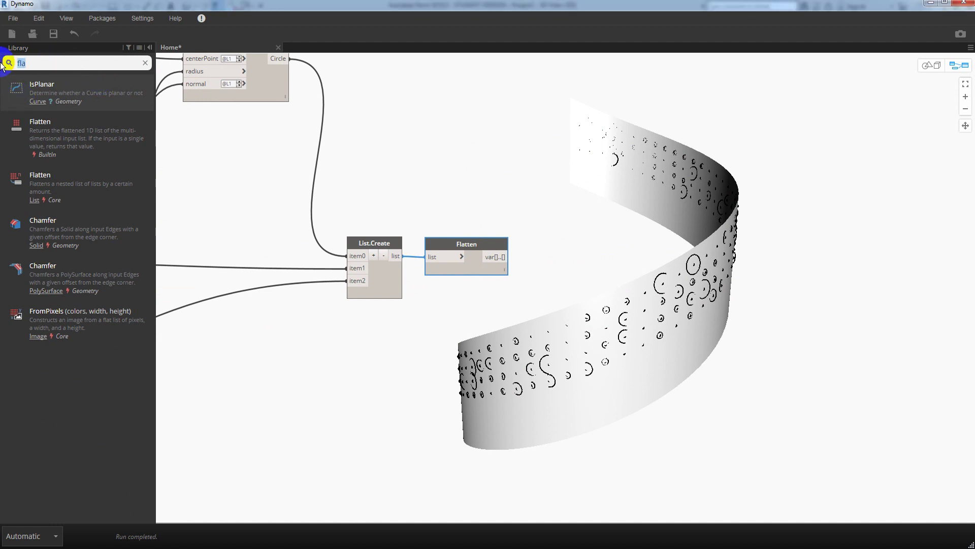
{"action": "type", "text": "surface"}
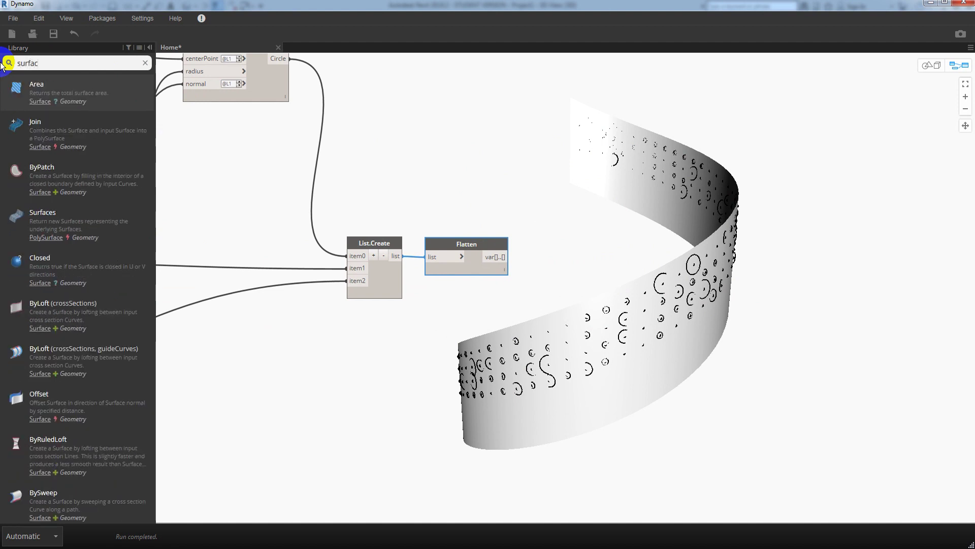
{"action": "left_click", "coordinate": [51, 168]}
{"action": "mouse_move", "coordinate": [617, 330]}
{"action": "left_mouse_down"}
{"action": "mouse_move", "coordinate": [556, 247]}
{"action": "mouse_move", "coordinate": [571, 260]}
{"action": "left_mouse_up"}
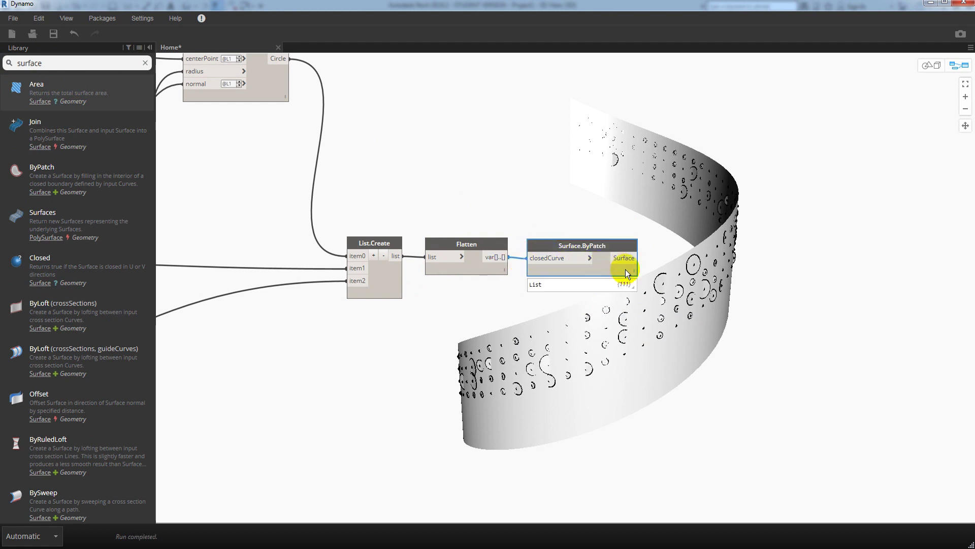
{"action": "left_click", "coordinate": [630, 284]}
{"action": "mouse_move", "coordinate": [416, 334]}
{"action": "middle_mouse_down"}
{"action": "mouse_move", "coordinate": [401, 293]}
{"action": "mouse_move", "coordinate": [334, 240]}
{"action": "middle_mouse_up"}
{"action": "left_click", "coordinate": [565, 187]}
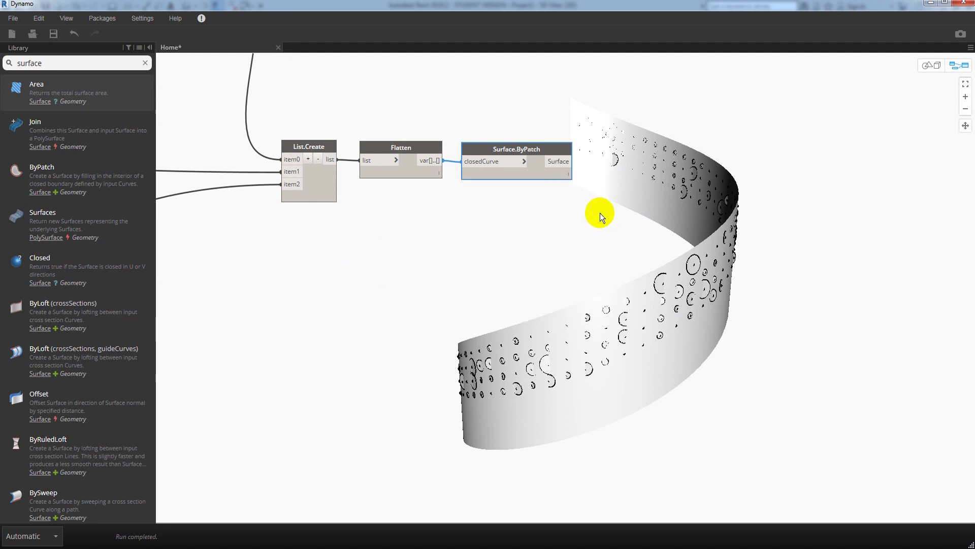
{"action": "middle_click_drag", "start_coordinate": [599, 212], "coordinate": [508, 231]}
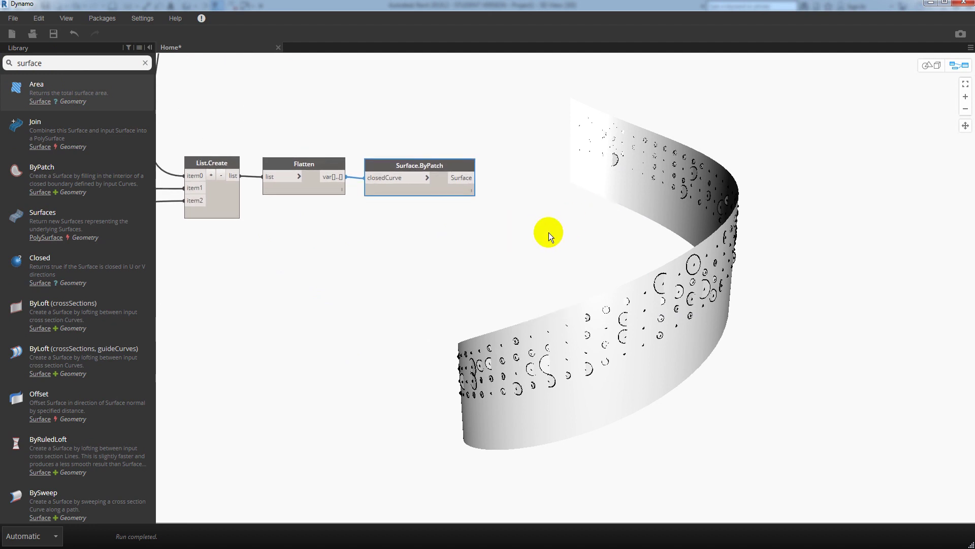
{"action": "left_click_drag", "start_coordinate": [87, 62], "coordinate": [2, 64]}
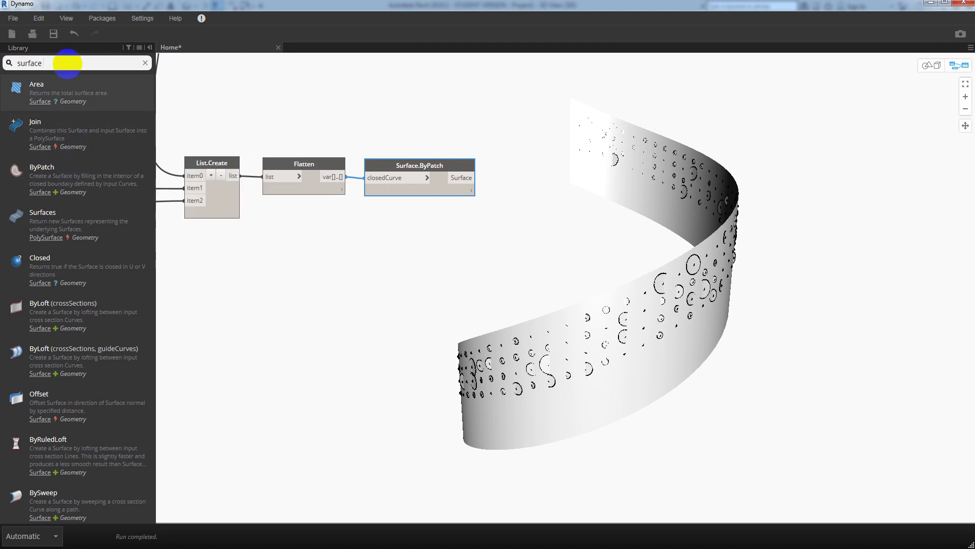
Add a Surface.Thicken node with a Code Block '50;' supplying its thickness
{"action": "type", "text": "thic"}
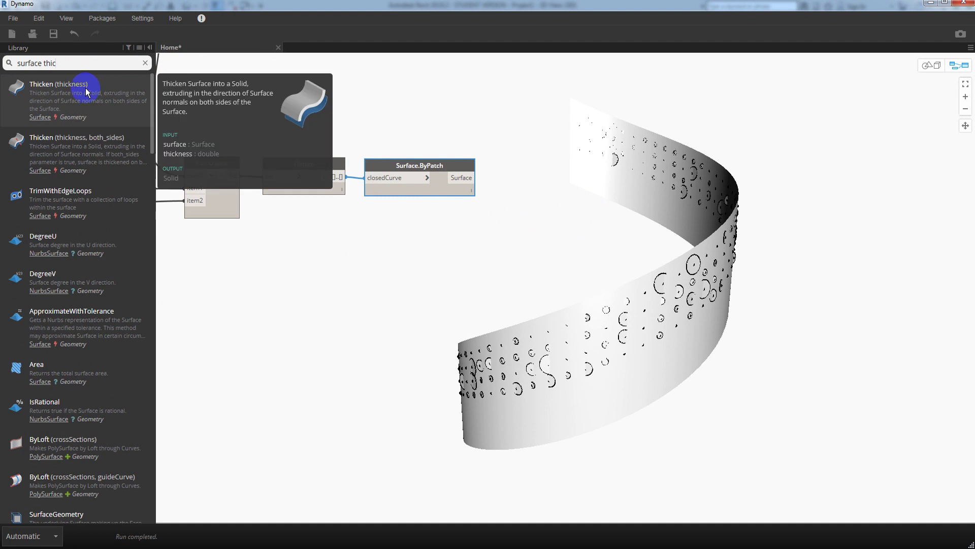
{"action": "left_click", "coordinate": [89, 105]}
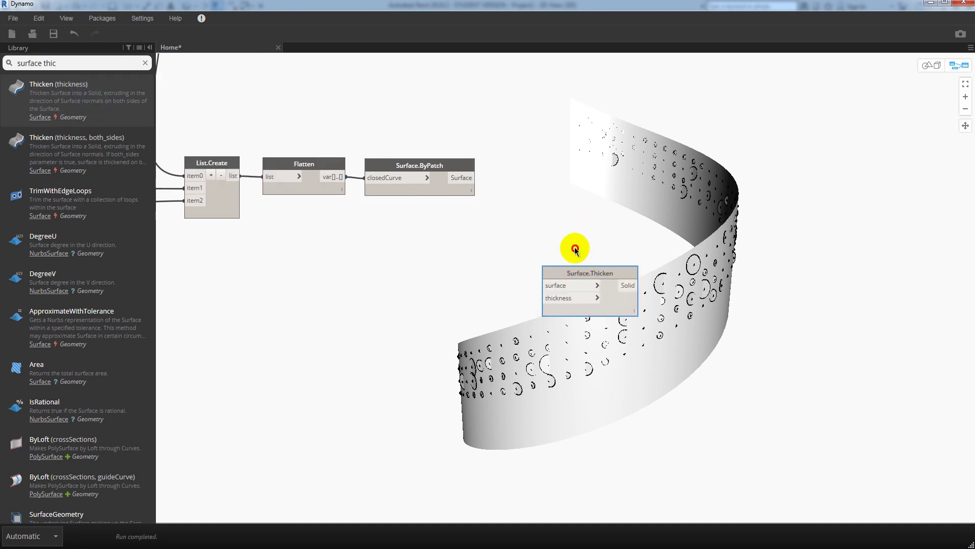
{"action": "left_click_drag", "start_coordinate": [576, 249], "coordinate": [533, 81]}
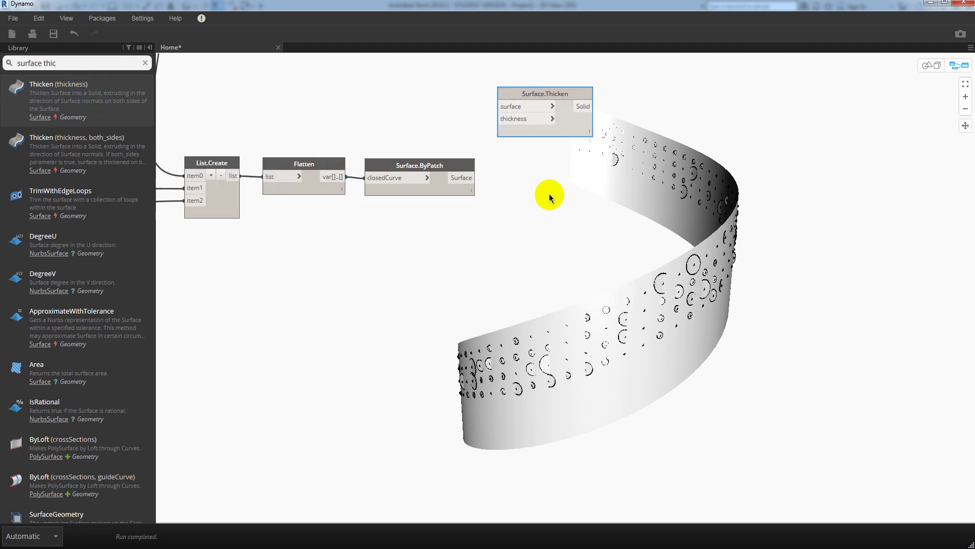
{"action": "left_click_drag", "start_coordinate": [57, 63], "coordinate": [2, 66]}
{"action": "type", "text": "code"}
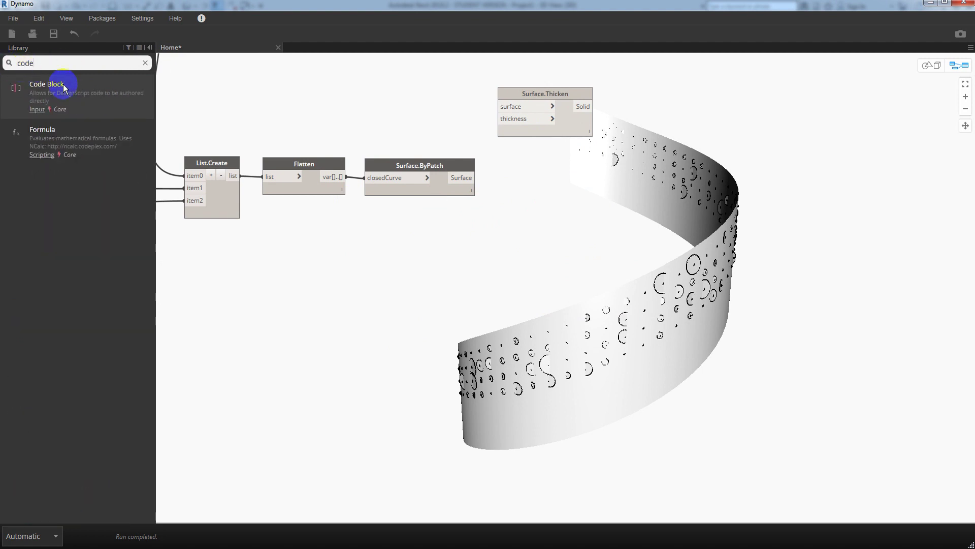
{"action": "left_click", "coordinate": [63, 85]}
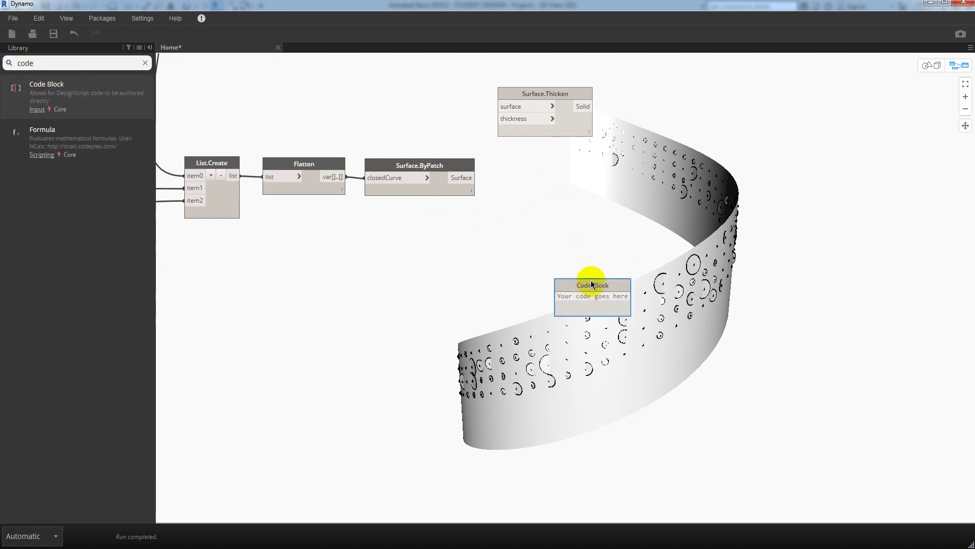
{"action": "left_click_drag", "start_coordinate": [594, 286], "coordinate": [445, 119]}
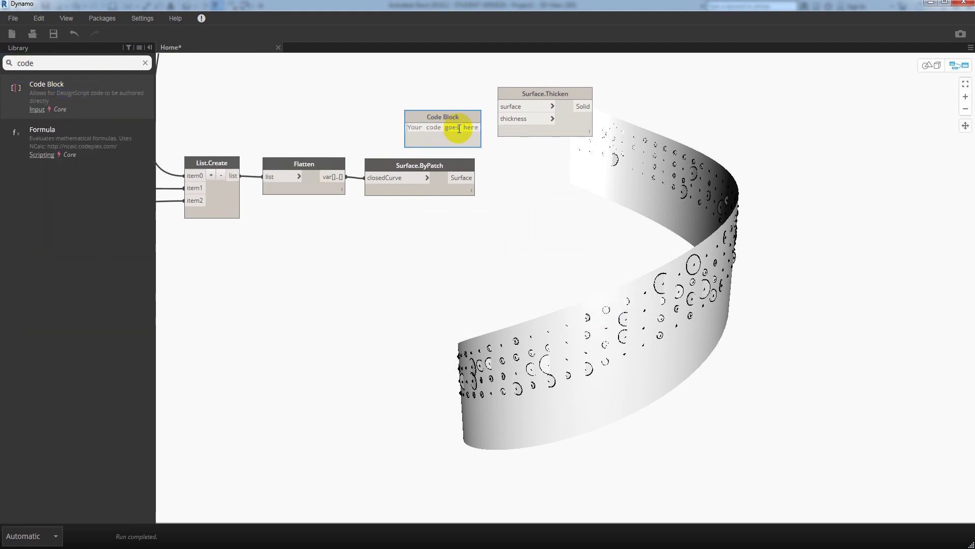
{"action": "type", "text": "50;"}
{"action": "left_click_drag", "start_coordinate": [527, 133], "coordinate": [531, 101]}
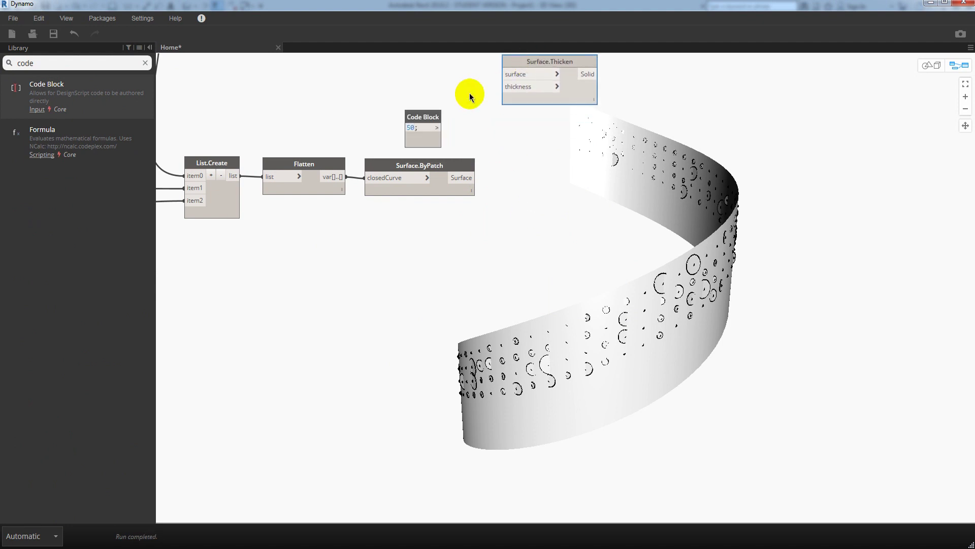
{"action": "key", "text": "ctrl+l"}
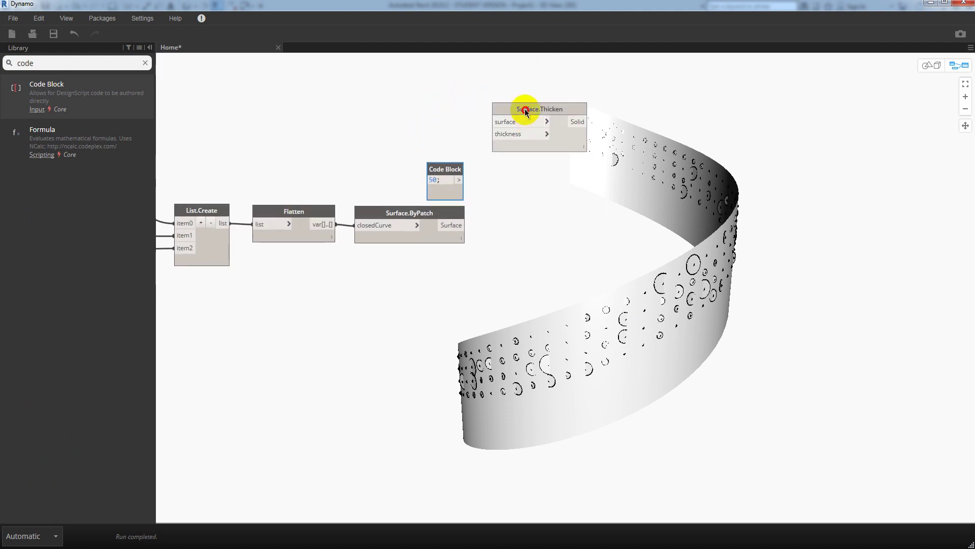
{"action": "left_click", "coordinate": [534, 133]}
{"action": "mouse_move", "coordinate": [472, 172]}
{"action": "left_mouse_down"}
{"action": "mouse_move", "coordinate": [496, 149]}
{"action": "mouse_move", "coordinate": [655, 152]}
{"action": "left_mouse_up"}
Connect the Select Face node's surface to the Surface.Thicken node
{"action": "scroll", "coordinate": [649, 146], "scroll_direction": "down", "scroll_amount": 4}
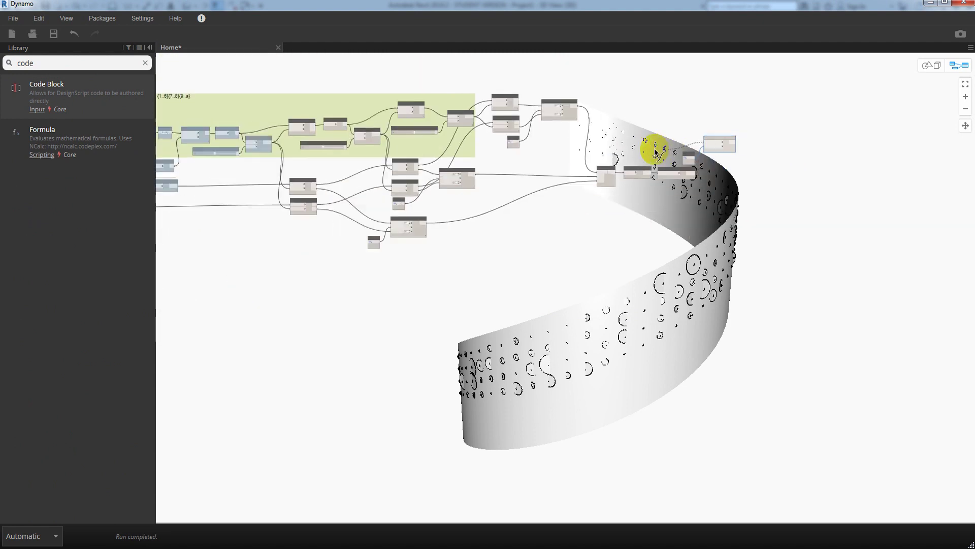
{"action": "middle_click_drag", "start_coordinate": [474, 153], "coordinate": [785, 200]}
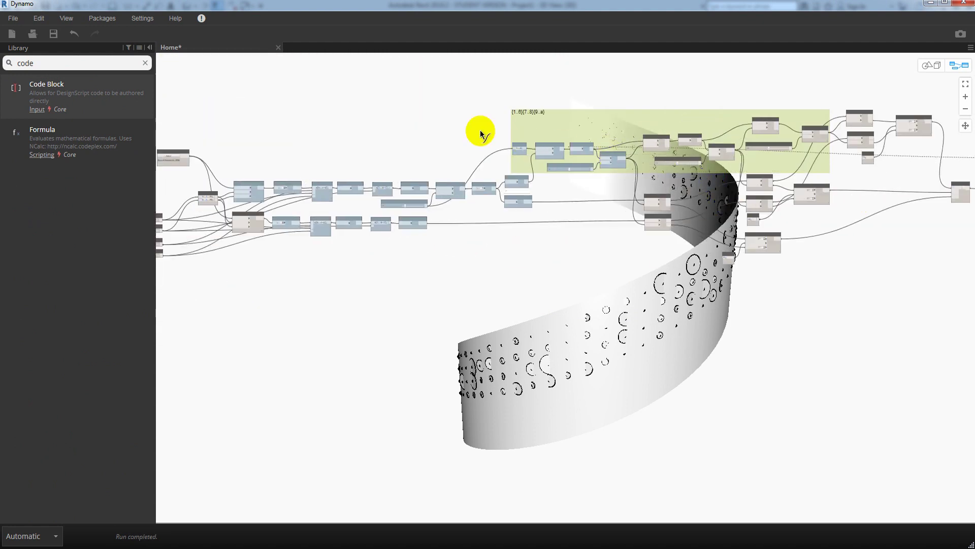
{"action": "scroll", "coordinate": [508, 131], "scroll_direction": "up", "scroll_amount": 1}
{"action": "scroll", "coordinate": [407, 148], "scroll_direction": "up", "scroll_amount": 2}
{"action": "scroll", "coordinate": [388, 160], "scroll_direction": "up", "scroll_amount": 2}
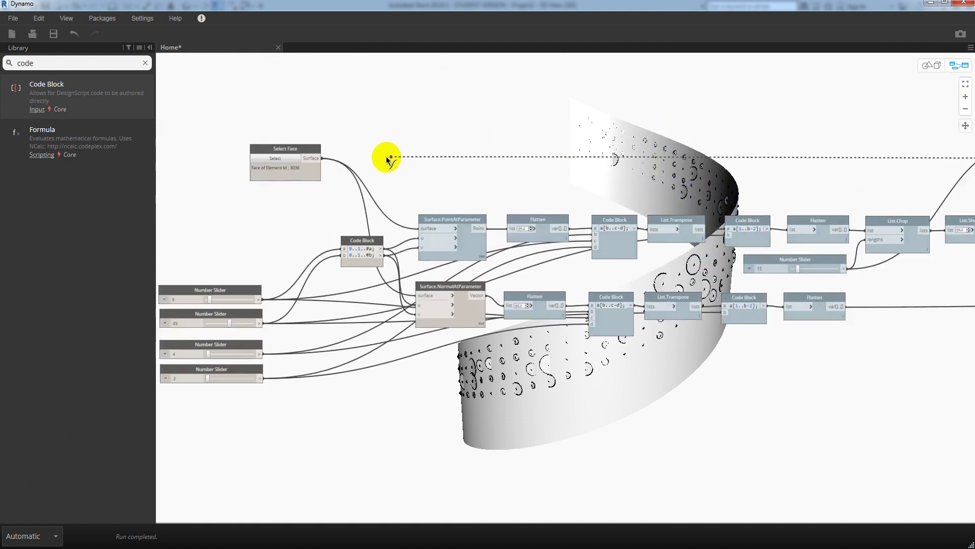
{"action": "left_click", "coordinate": [322, 158]}
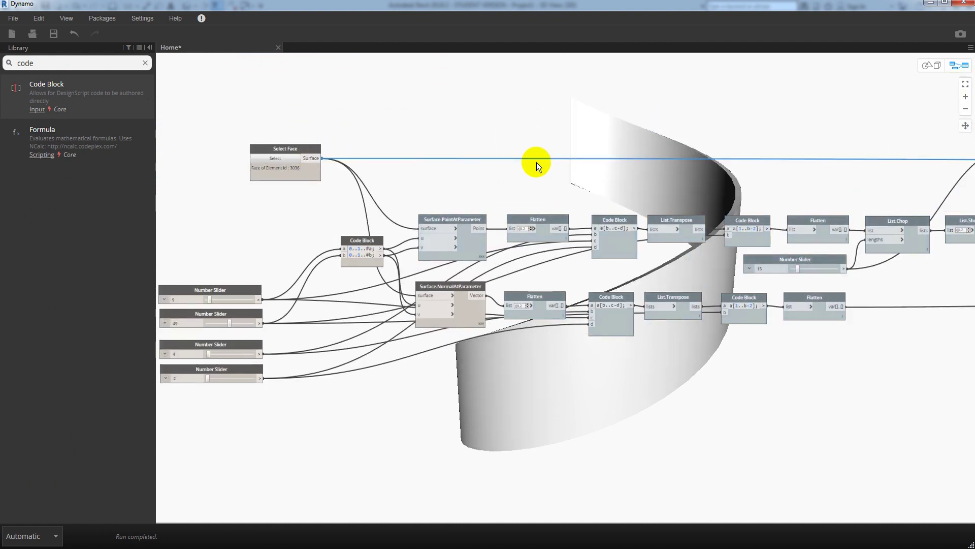
Turn off the Select Face node's geometry preview
{"action": "right_click", "coordinate": [304, 149]}
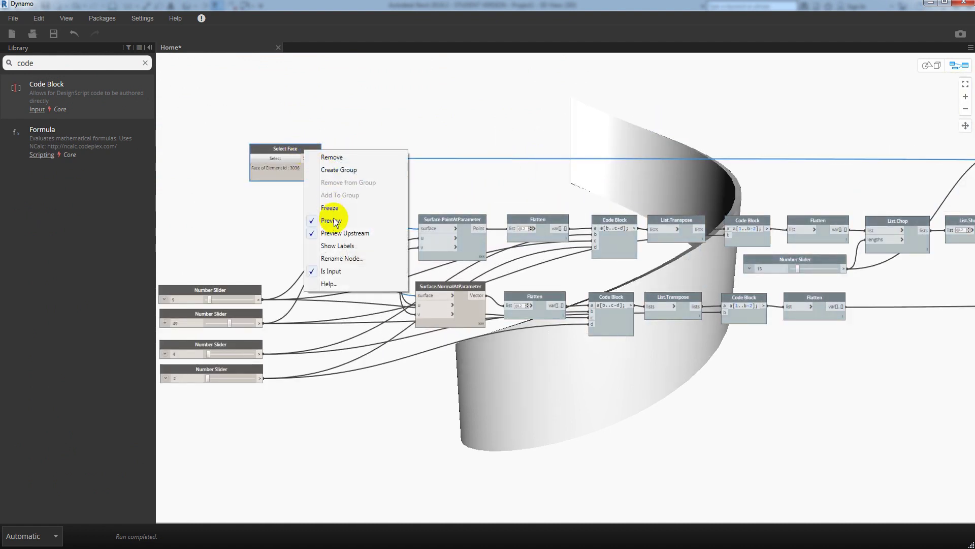
{"action": "left_click", "coordinate": [333, 218]}
{"action": "left_click", "coordinate": [394, 179]}
{"action": "scroll", "coordinate": [764, 199], "scroll_direction": "down", "scroll_amount": 3}
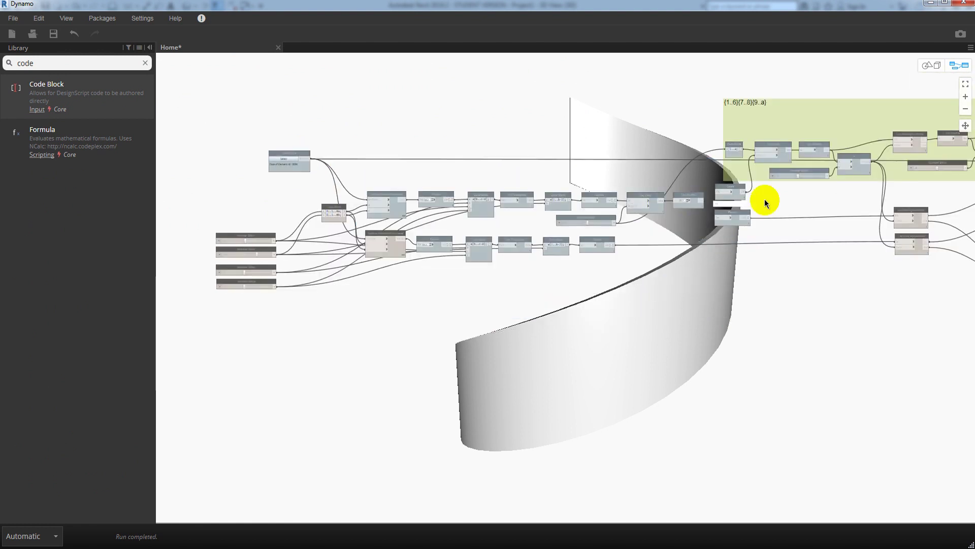
{"action": "middle_click_drag", "start_coordinate": [764, 199], "coordinate": [174, 200]}
{"action": "scroll", "coordinate": [596, 198], "scroll_direction": "up", "scroll_amount": 2}
{"action": "scroll", "coordinate": [601, 198], "scroll_direction": "down", "scroll_amount": 3}
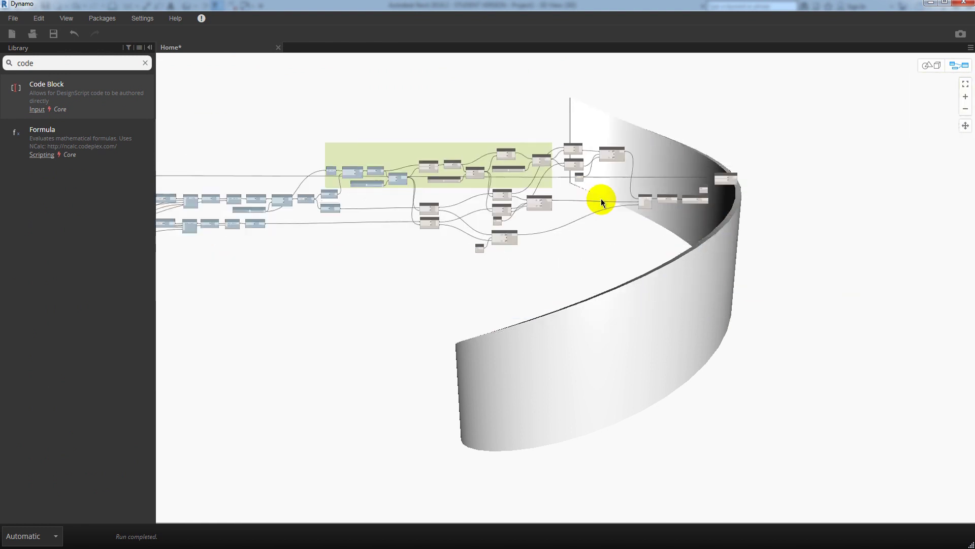
{"action": "scroll", "coordinate": [718, 205], "scroll_direction": "up", "scroll_amount": 2}
{"action": "scroll", "coordinate": [749, 212], "scroll_direction": "up", "scroll_amount": 2}
{"action": "scroll", "coordinate": [745, 211], "scroll_direction": "up", "scroll_amount": 2}
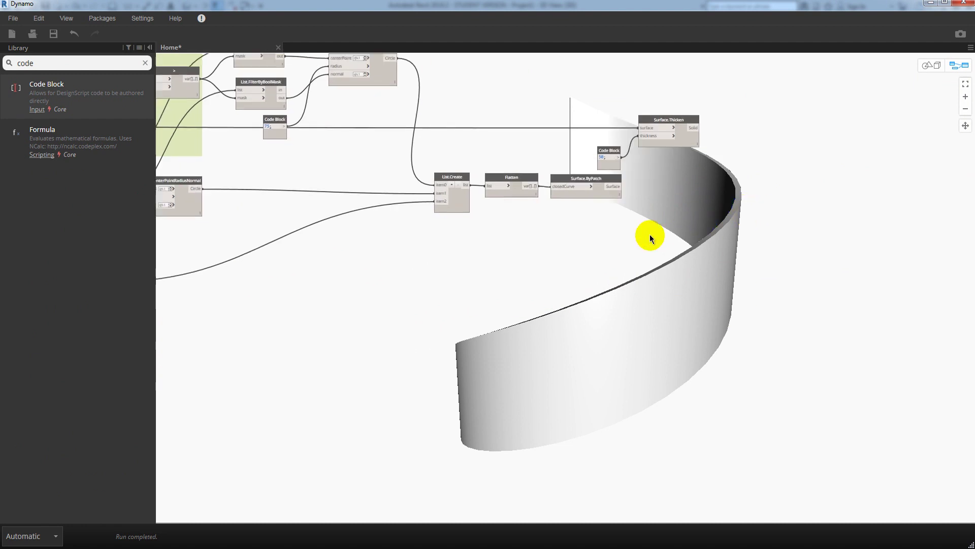
{"action": "scroll", "coordinate": [650, 234], "scroll_direction": "up", "scroll_amount": 2}
Add a second Surface.Thicken node below the first one
{"action": "left_click", "coordinate": [597, 124]}
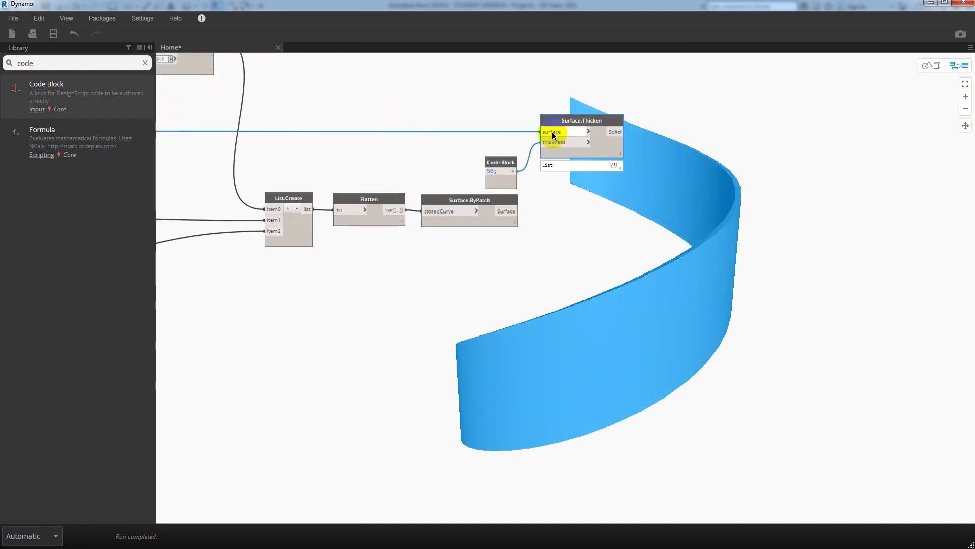
{"action": "double_click", "coordinate": [37, 65]}
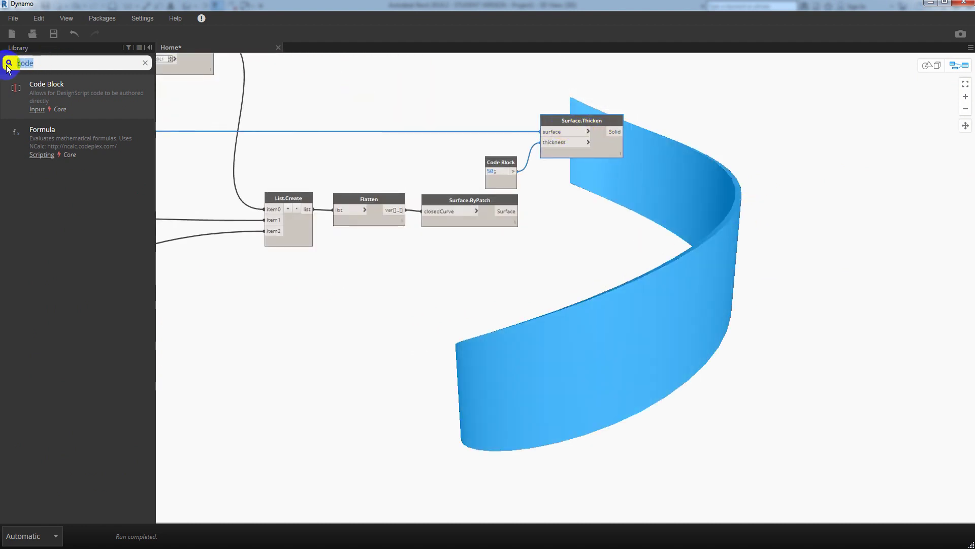
{"action": "type", "text": "sur ="}
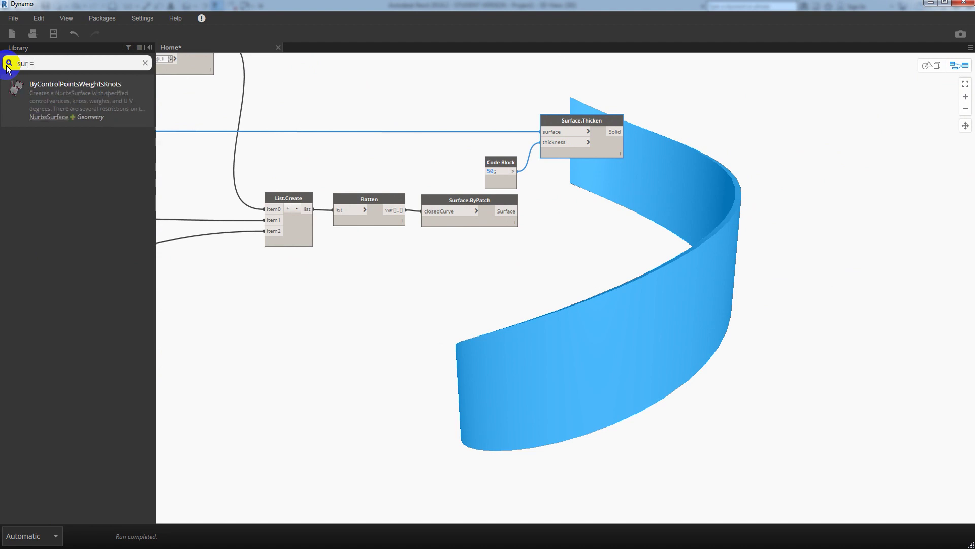
{"action": "key", "text": "BackSpace"}
{"action": "key", "text": "BackSpace"}
{"action": "key", "text": "BackSpace"}
{"action": "type", "text": "thic"}
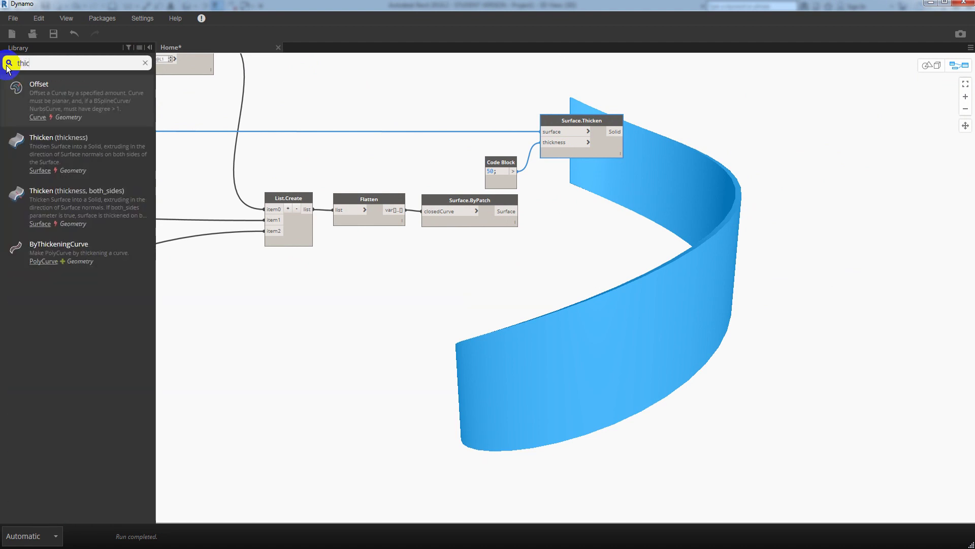
{"action": "left_click", "coordinate": [72, 137]}
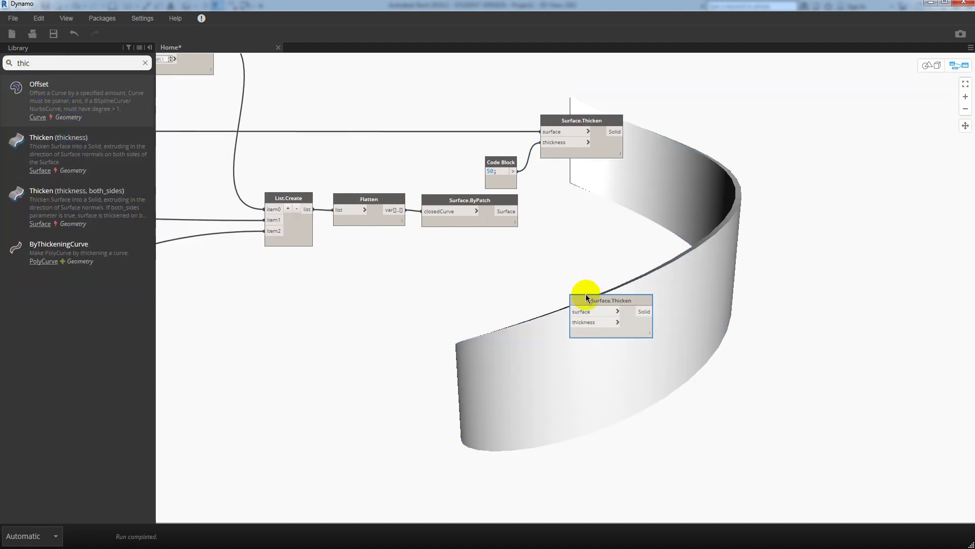
{"action": "left_click_drag", "start_coordinate": [586, 294], "coordinate": [559, 199]}
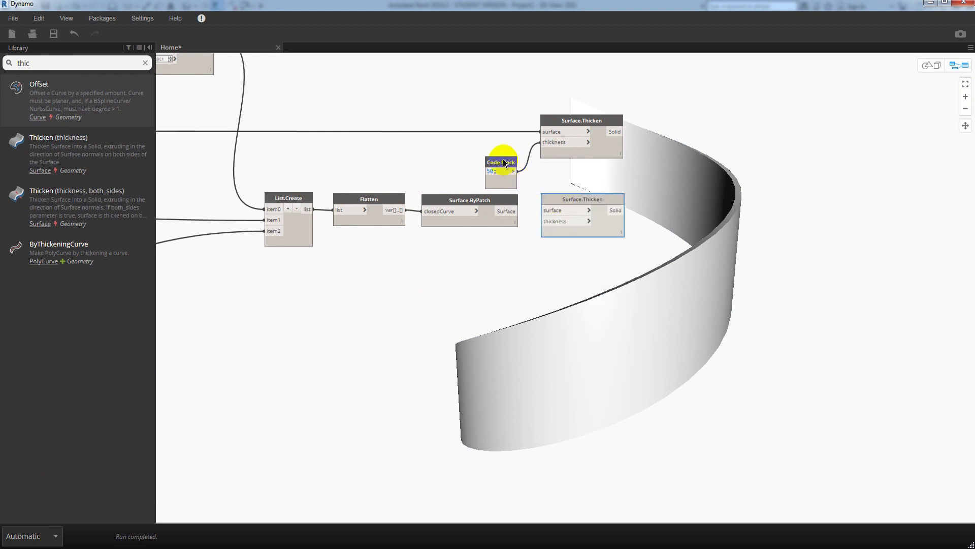
Add '100;' to the Code Block and wire it and Surface.ByPatch into the second Thicken
{"action": "double_click", "coordinate": [504, 161]}
{"action": "left_click", "coordinate": [578, 198]}
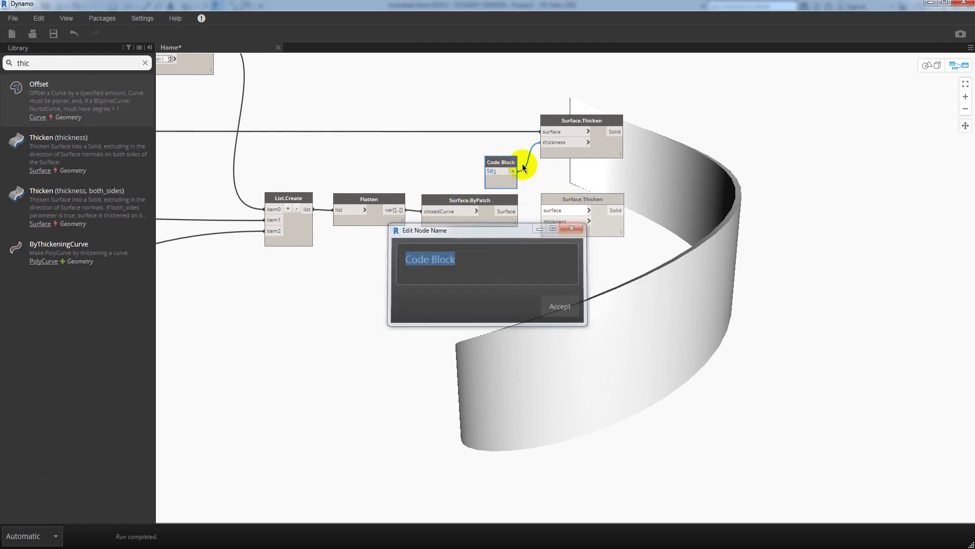
{"action": "type", "text": "100;"}
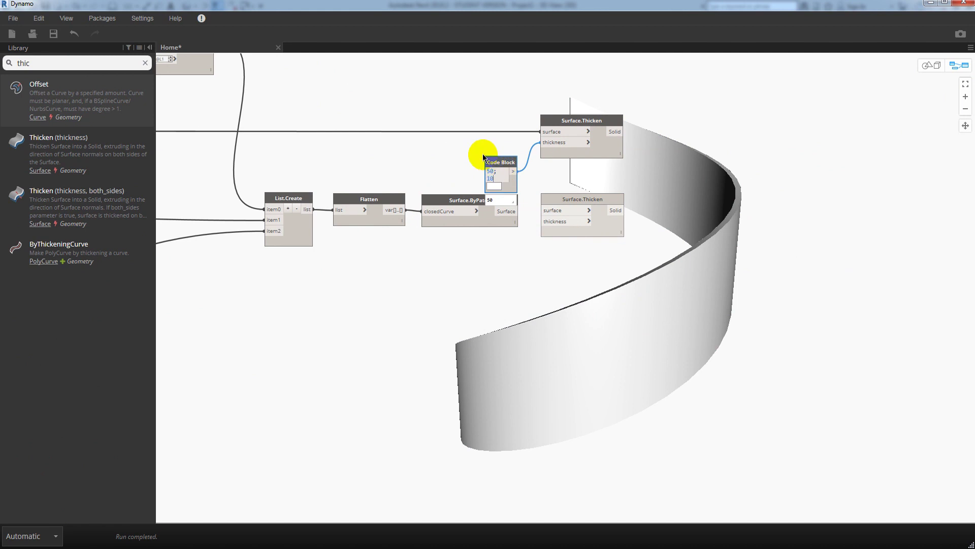
{"action": "left_click_drag", "start_coordinate": [506, 162], "coordinate": [507, 156]}
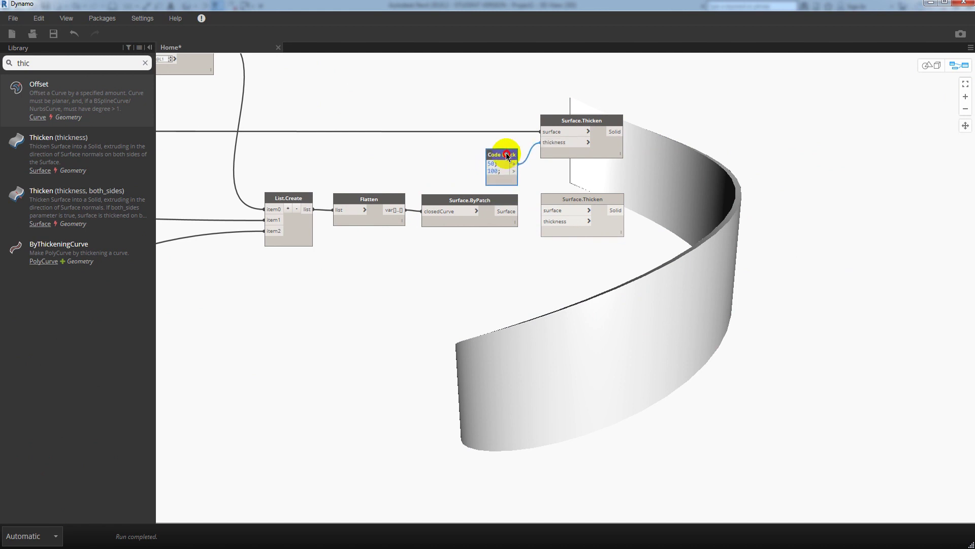
{"action": "left_click_drag", "start_coordinate": [518, 210], "coordinate": [540, 210]}
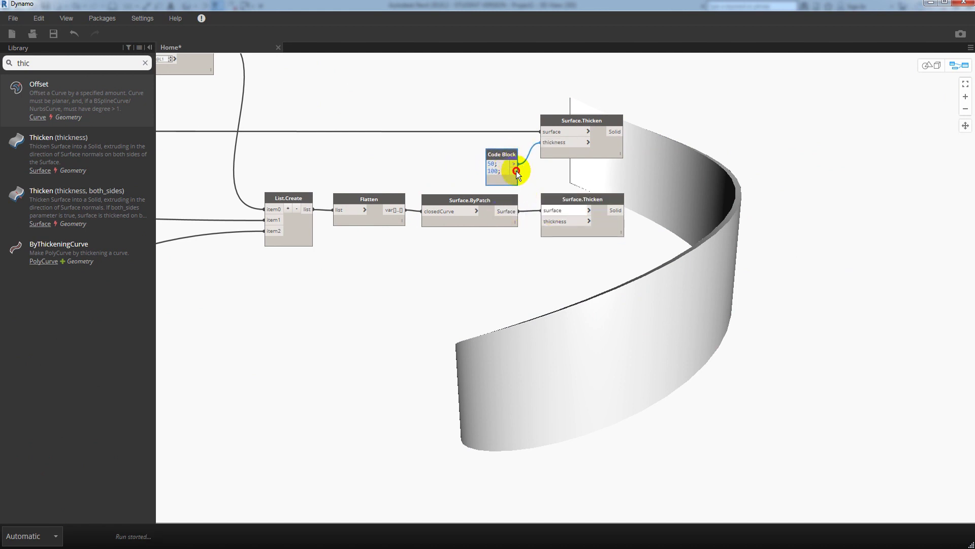
{"action": "left_click_drag", "start_coordinate": [514, 172], "coordinate": [551, 222]}
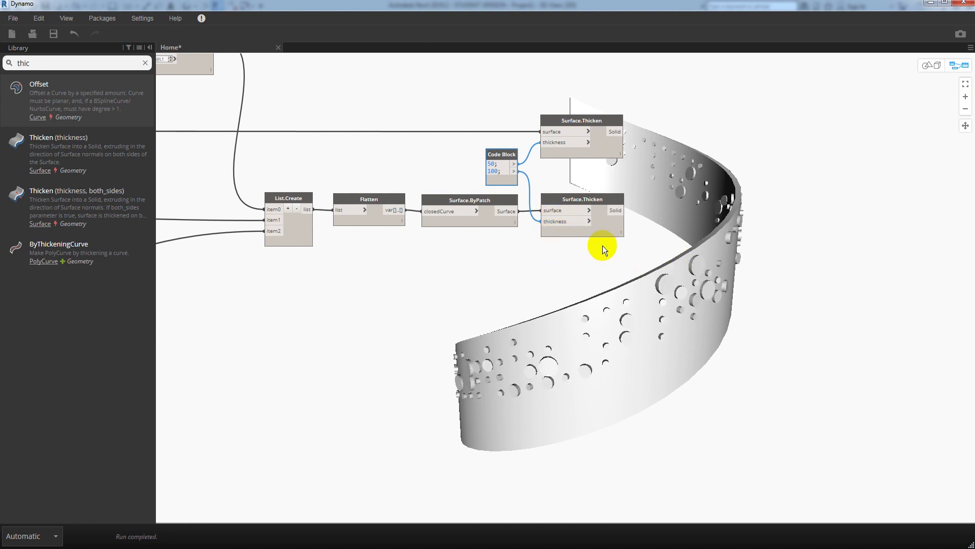
{"action": "scroll", "coordinate": [614, 242], "scroll_direction": "down", "scroll_amount": 5}
{"action": "scroll", "coordinate": [614, 242], "scroll_direction": "down", "scroll_amount": 3}
Hide all geometry preview for the selected graph nodes
{"action": "left_click_drag", "start_coordinate": [623, 264], "coordinate": [514, 183]}
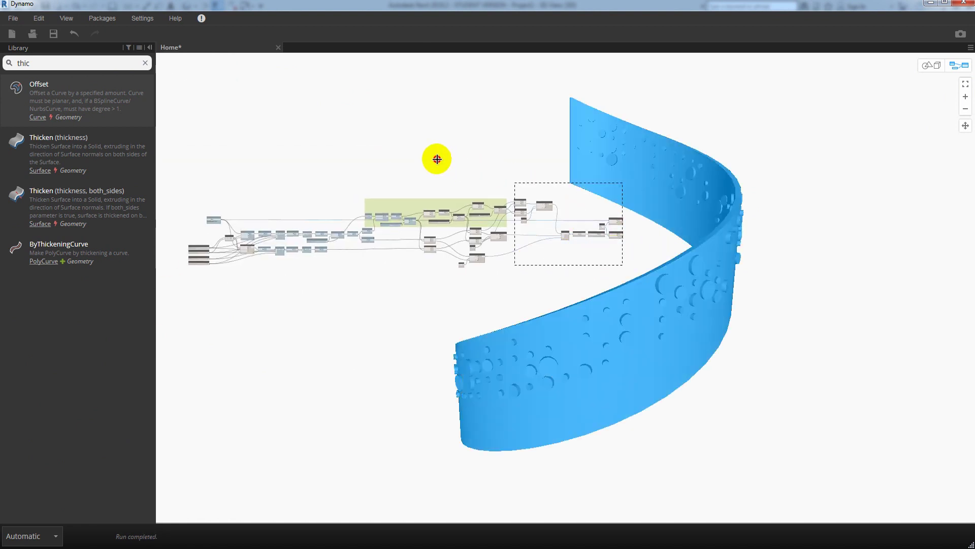
{"action": "mouse_move", "coordinate": [437, 159]}
{"action": "left_mouse_down"}
{"action": "mouse_move", "coordinate": [232, 155]}
{"action": "mouse_move", "coordinate": [246, 153]}
{"action": "left_mouse_up"}
{"action": "right_click", "coordinate": [383, 134]}
{"action": "left_click", "coordinate": [421, 181]}
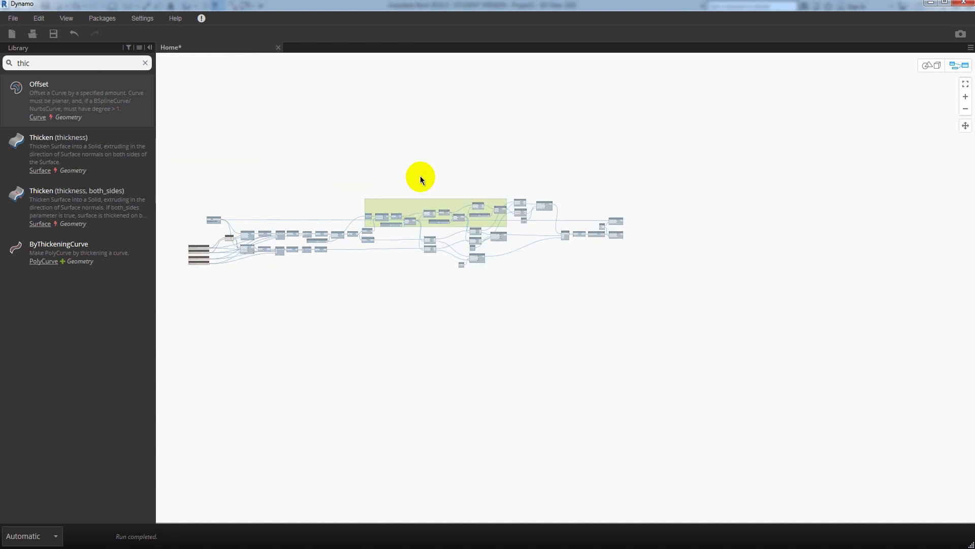
{"action": "scroll", "coordinate": [649, 279], "scroll_direction": "up", "scroll_amount": 2}
{"action": "scroll", "coordinate": [627, 203], "scroll_direction": "up", "scroll_amount": 3}
{"action": "scroll", "coordinate": [596, 200], "scroll_direction": "up", "scroll_amount": 3}
{"action": "scroll", "coordinate": [569, 196], "scroll_direction": "up", "scroll_amount": 2}
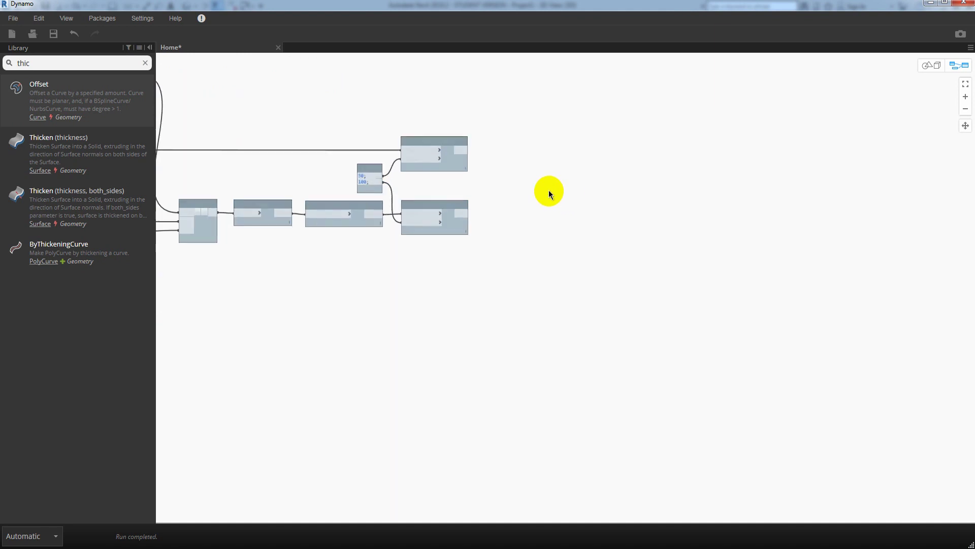
{"action": "scroll", "coordinate": [505, 202], "scroll_direction": "up", "scroll_amount": 1}
{"action": "scroll", "coordinate": [487, 202], "scroll_direction": "up", "scroll_amount": 2}
{"action": "scroll", "coordinate": [473, 206], "scroll_direction": "up", "scroll_amount": 2}
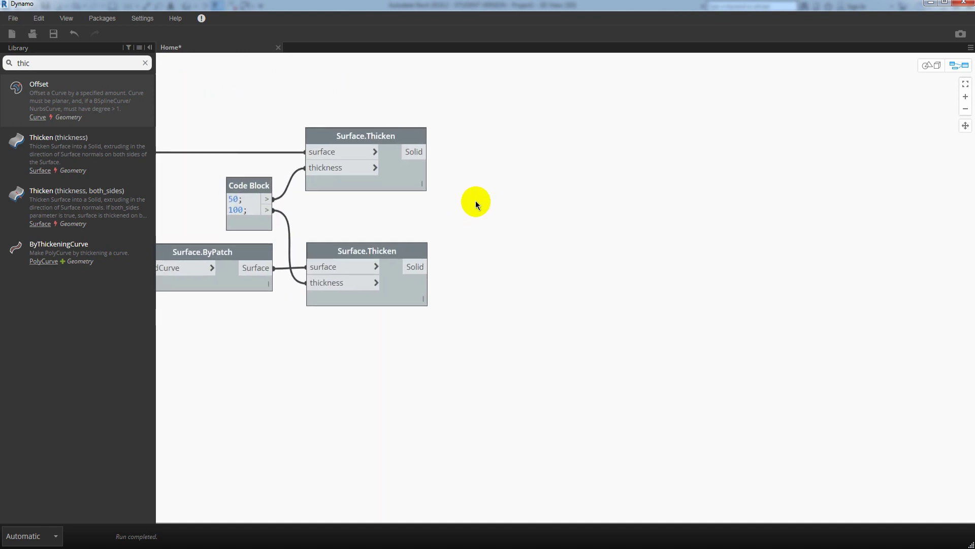
Add a Solid.DifferenceAll node beside the two Surface.Thicken nodes
{"action": "type", "text": "fi"}
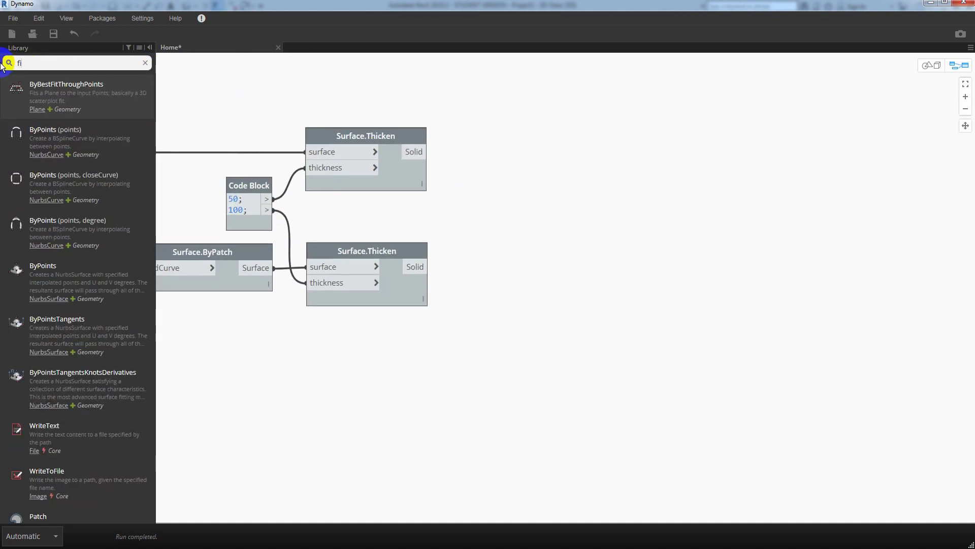
{"action": "key", "text": "BackSpace"}
{"action": "key", "text": "BackSpace"}
{"action": "type", "text": "d"}
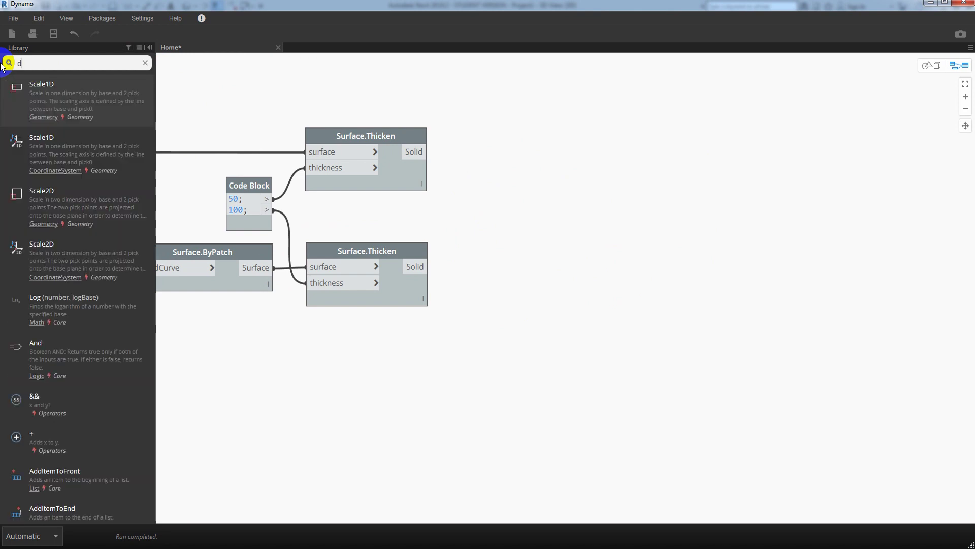
{"action": "type", "text": "iff"}
{"action": "left_click", "coordinate": [66, 94]}
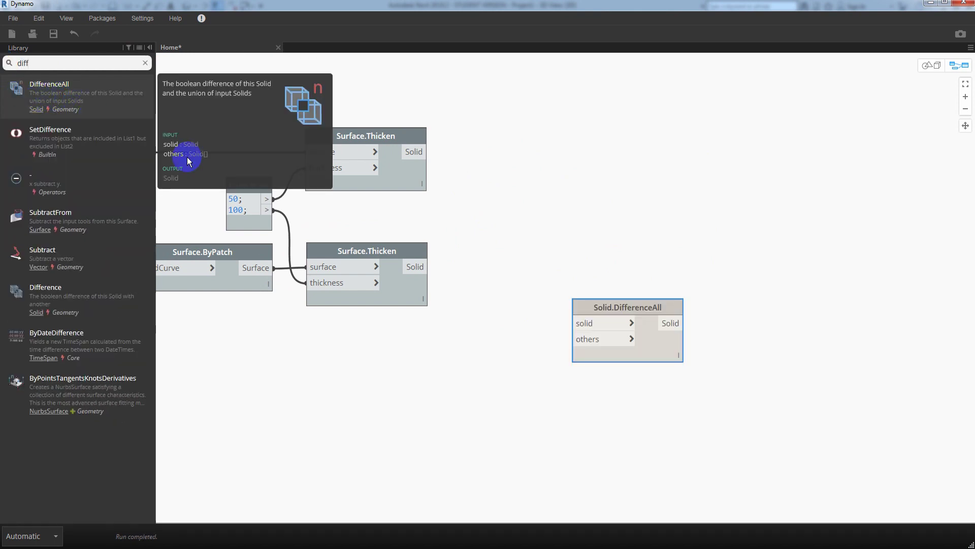
{"action": "left_click_drag", "start_coordinate": [590, 301], "coordinate": [489, 183]}
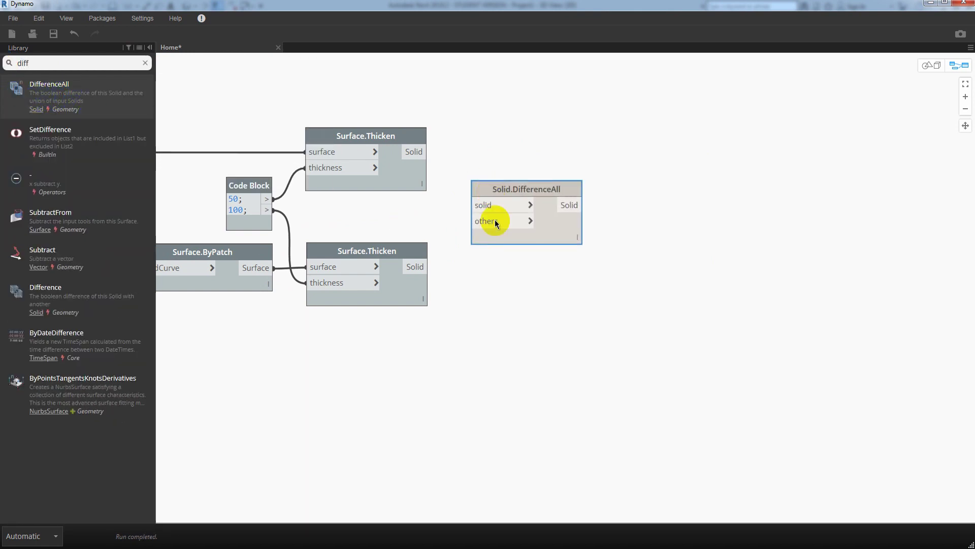
{"action": "left_click", "coordinate": [490, 281]}
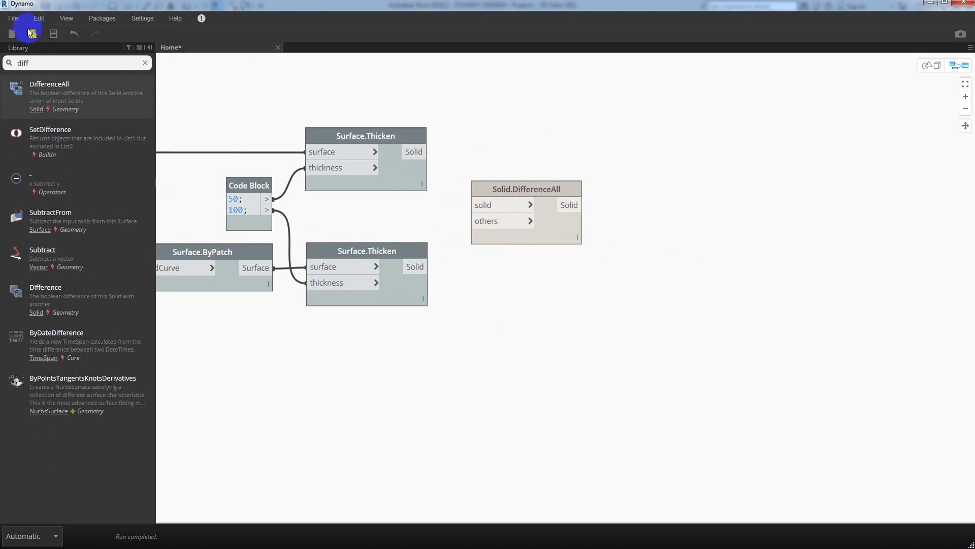
Save the graph to the Desktop as 'tut 15.dyn'
{"action": "left_click", "coordinate": [13, 19]}
{"action": "left_click", "coordinate": [39, 84]}
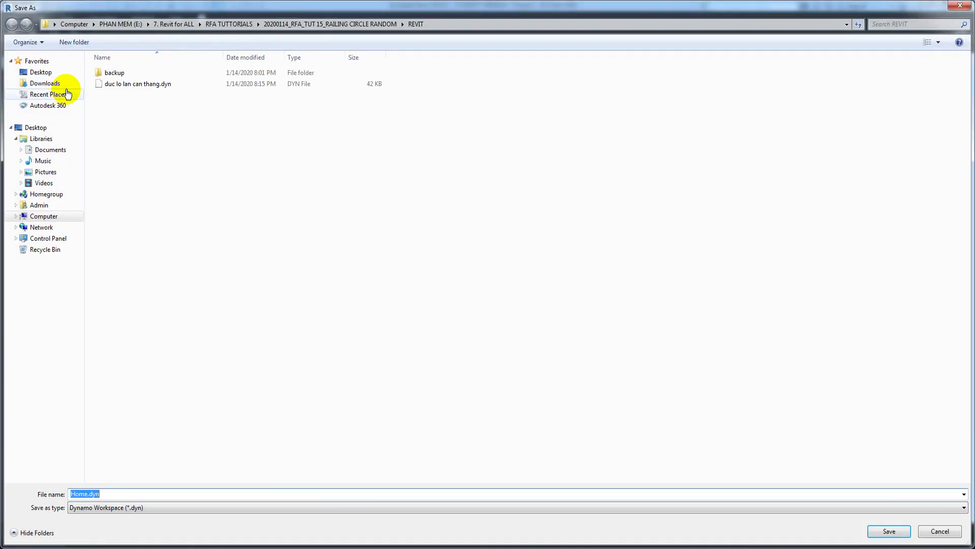
{"action": "left_click", "coordinate": [38, 72]}
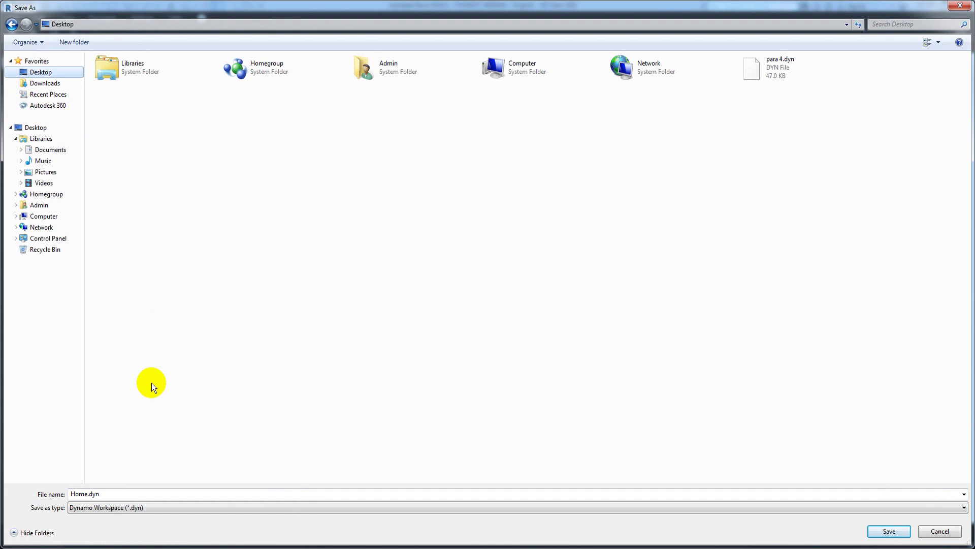
{"action": "double_click", "coordinate": [143, 487]}
{"action": "type", "text": "tut 15"}
{"action": "key", "text": "Return"}
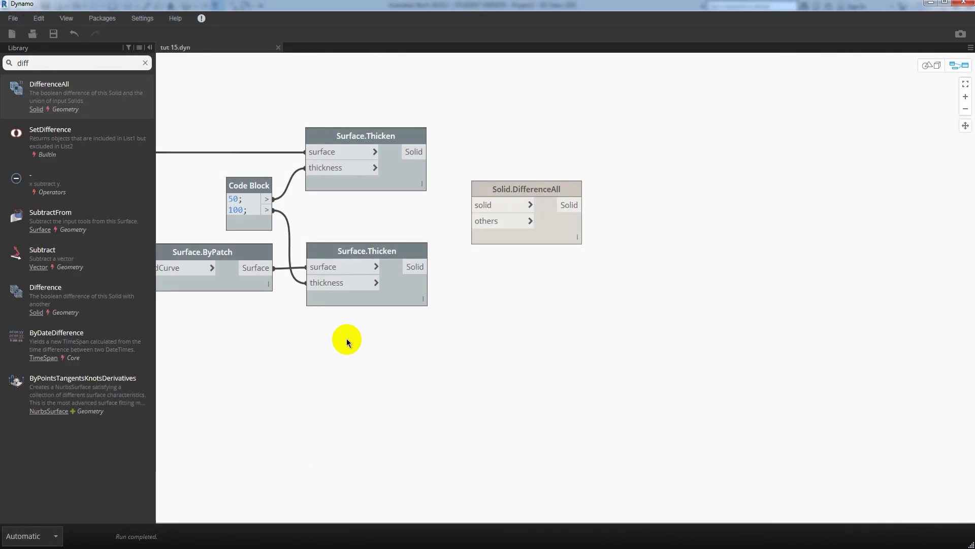
Wire the top thickened solid to Solid.DifferenceAll's 'solid' and the lower one to 'others', then orbit the holed wall
{"action": "left_click", "coordinate": [413, 155]}
{"action": "left_click", "coordinate": [484, 222]}
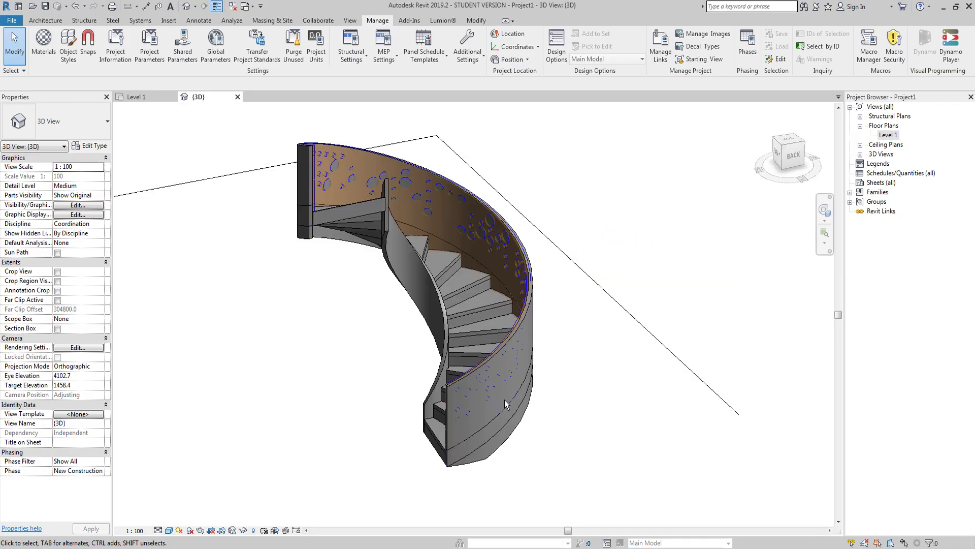
{"action": "mouse_move", "coordinate": [327, 543]}
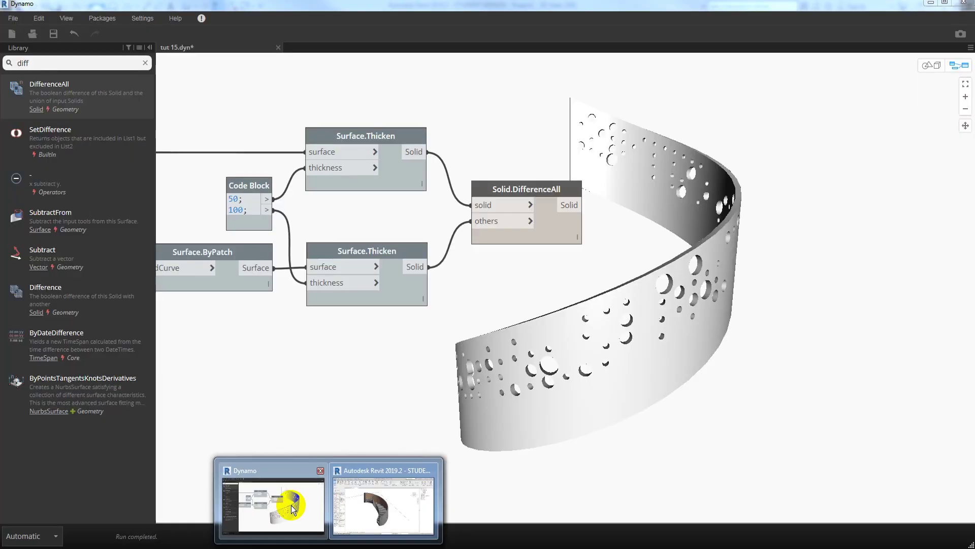
{"action": "left_click", "coordinate": [246, 496]}
{"action": "key", "text": "ctrl+b"}
{"action": "mouse_move", "coordinate": [639, 401]}
{"action": "right_mouse_down"}
{"action": "mouse_move", "coordinate": [657, 403]}
{"action": "mouse_move", "coordinate": [643, 392]}
{"action": "right_mouse_up"}
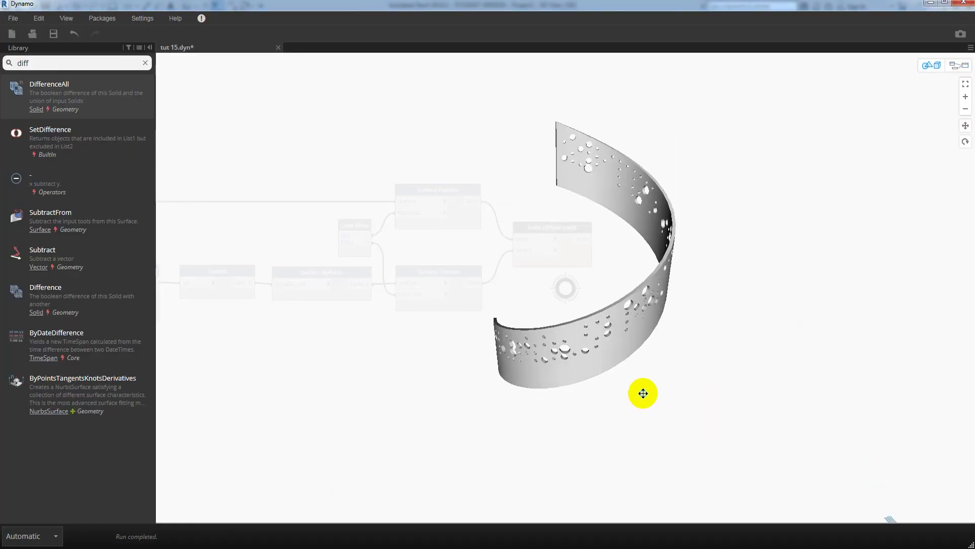
{"action": "key", "text": "ctrl+b"}
Reposition the long thin node back beside its neighbours inside the group
{"action": "scroll", "coordinate": [395, 330], "scroll_direction": "up", "scroll_amount": 2}
{"action": "scroll", "coordinate": [394, 331], "scroll_direction": "down", "scroll_amount": 2}
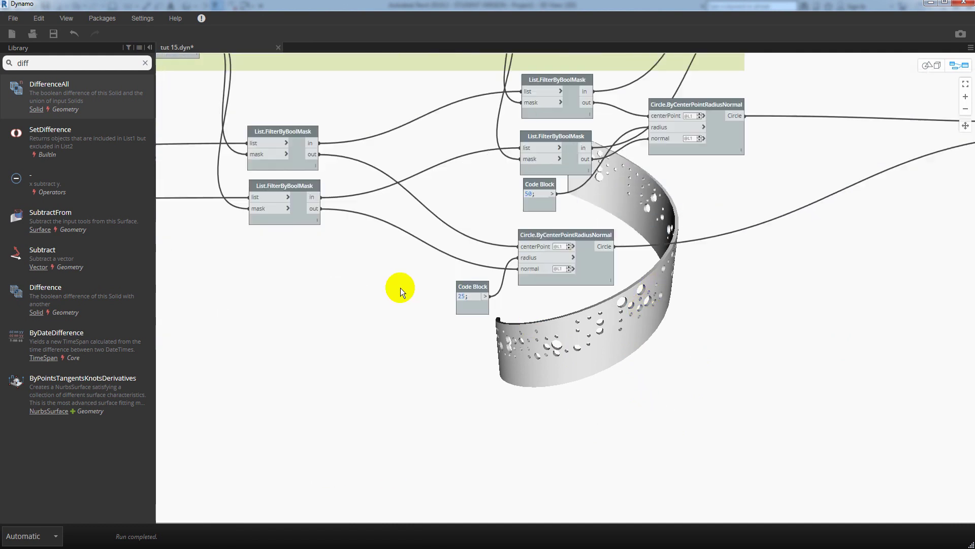
{"action": "scroll", "coordinate": [620, 254], "scroll_direction": "down", "scroll_amount": 3}
{"action": "scroll", "coordinate": [614, 241], "scroll_direction": "down", "scroll_amount": 1}
{"action": "scroll", "coordinate": [415, 239], "scroll_direction": "down", "scroll_amount": 1}
{"action": "middle_click_drag", "start_coordinate": [415, 240], "coordinate": [449, 241]}
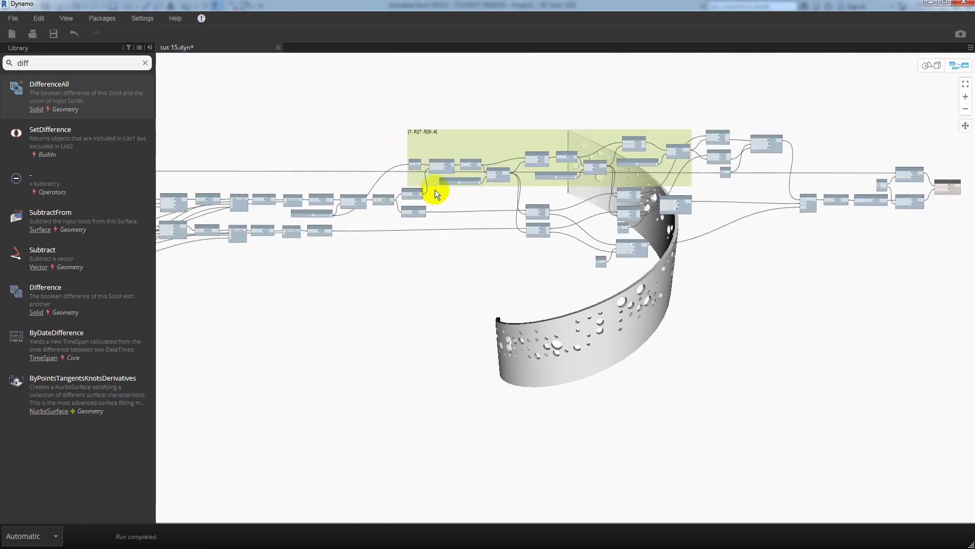
{"action": "mouse_move", "coordinate": [455, 178]}
{"action": "left_mouse_down"}
{"action": "mouse_move", "coordinate": [342, 298]}
{"action": "mouse_move", "coordinate": [403, 231]}
{"action": "left_mouse_up"}
{"action": "left_click_drag", "start_coordinate": [425, 201], "coordinate": [440, 186]}
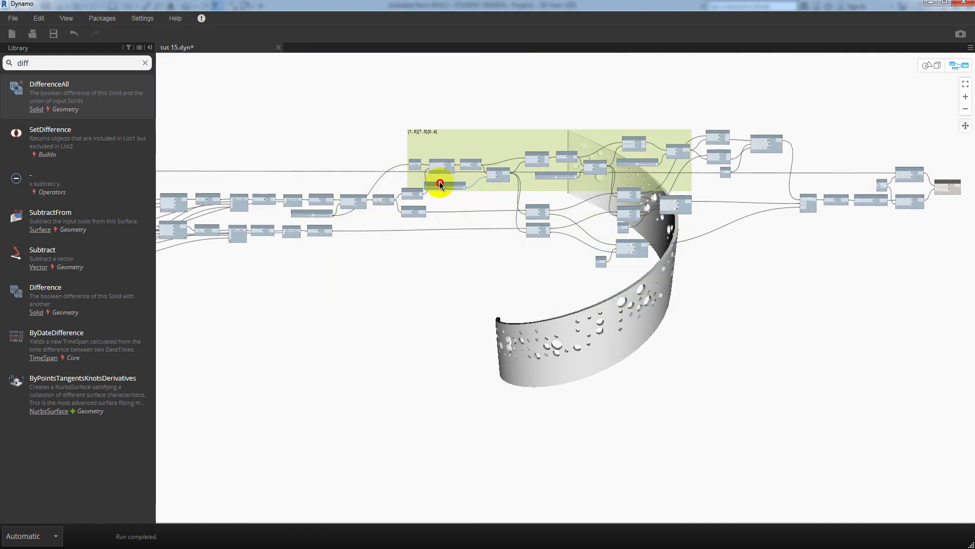
Ungroup the green group and stack three of its number sliders below the graph
{"action": "right_click", "coordinate": [502, 146]}
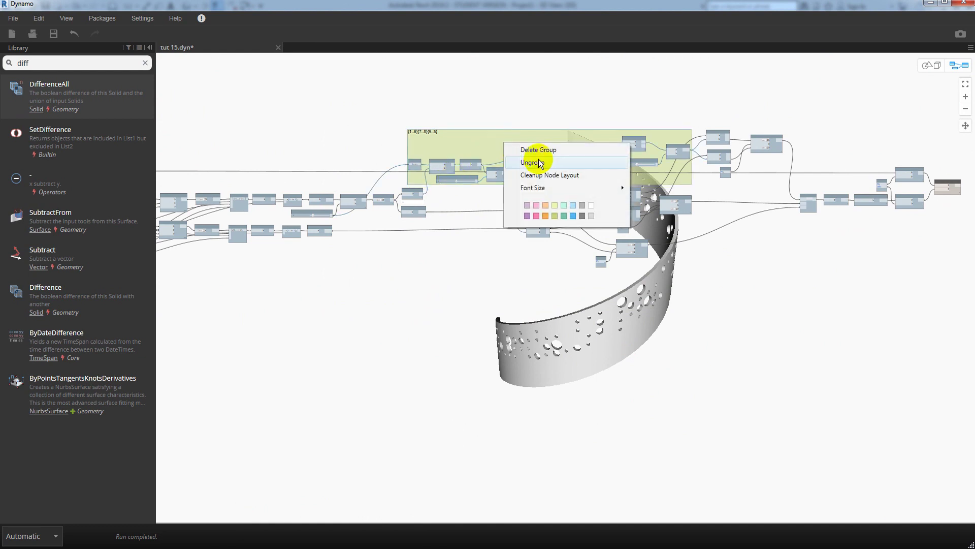
{"action": "left_click", "coordinate": [523, 162]}
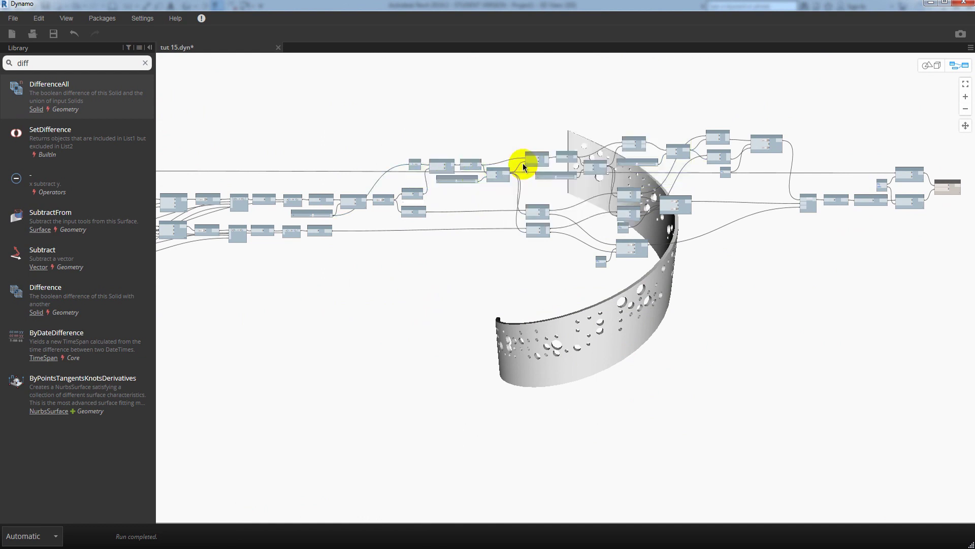
{"action": "left_click_drag", "start_coordinate": [473, 178], "coordinate": [337, 307]}
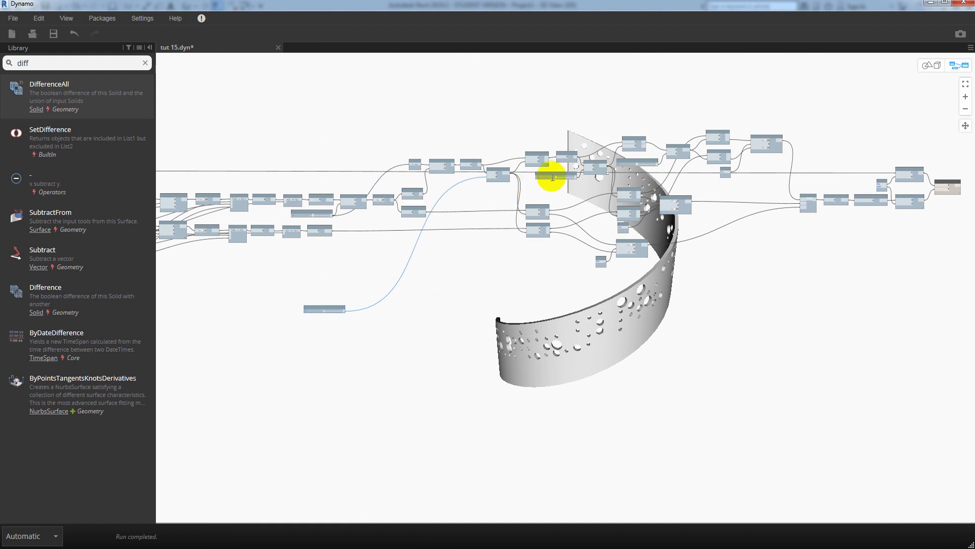
{"action": "left_click_drag", "start_coordinate": [545, 178], "coordinate": [311, 320]}
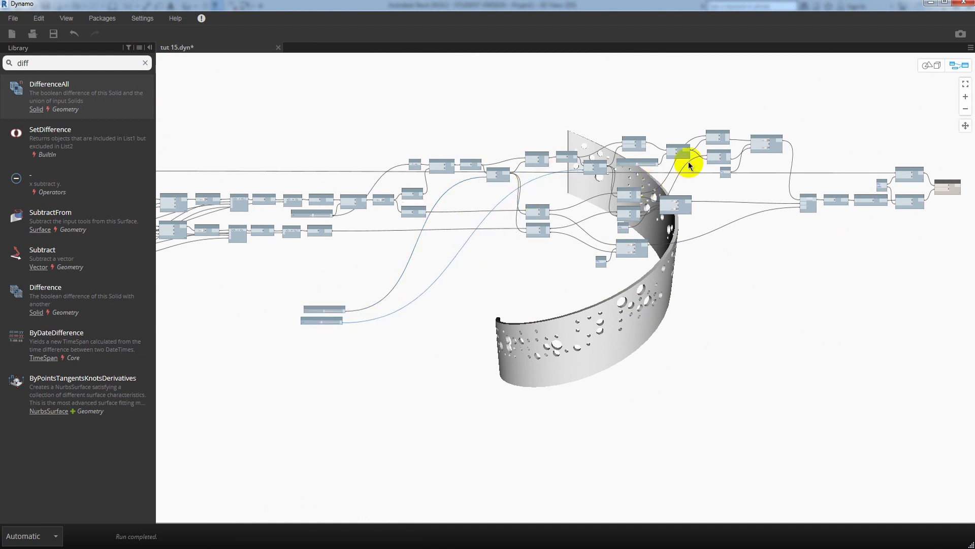
{"action": "left_click_drag", "start_coordinate": [638, 161], "coordinate": [315, 330]}
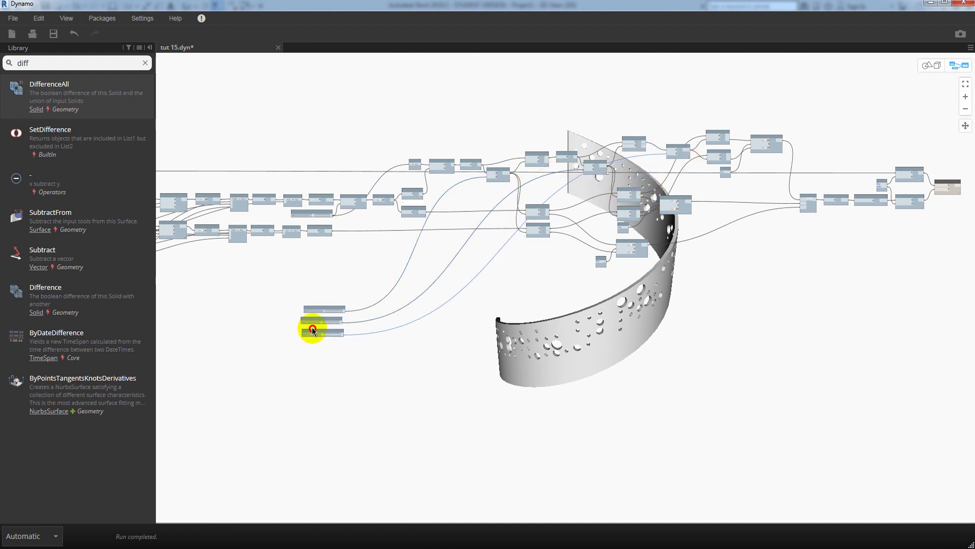
Move the slider nodes further to the lower left of the canvas
{"action": "scroll", "coordinate": [317, 322], "scroll_direction": "up", "scroll_amount": 3}
{"action": "scroll", "coordinate": [366, 350], "scroll_direction": "up", "scroll_amount": 4}
{"action": "scroll", "coordinate": [427, 350], "scroll_direction": "down", "scroll_amount": 3}
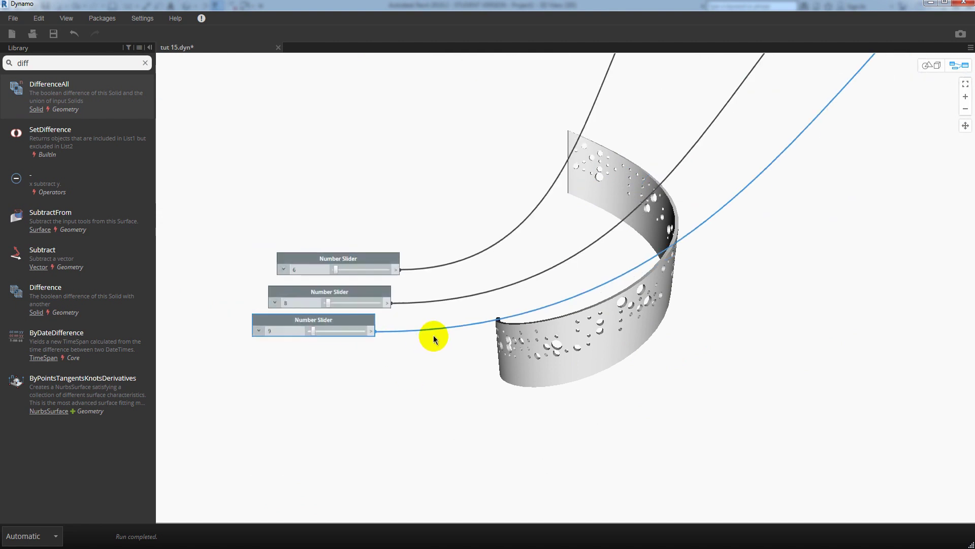
{"action": "scroll", "coordinate": [439, 333], "scroll_direction": "down", "scroll_amount": 2}
{"action": "scroll", "coordinate": [442, 335], "scroll_direction": "down", "scroll_amount": 3}
{"action": "scroll", "coordinate": [472, 335], "scroll_direction": "down", "scroll_amount": 1}
{"action": "scroll", "coordinate": [488, 328], "scroll_direction": "down", "scroll_amount": 1}
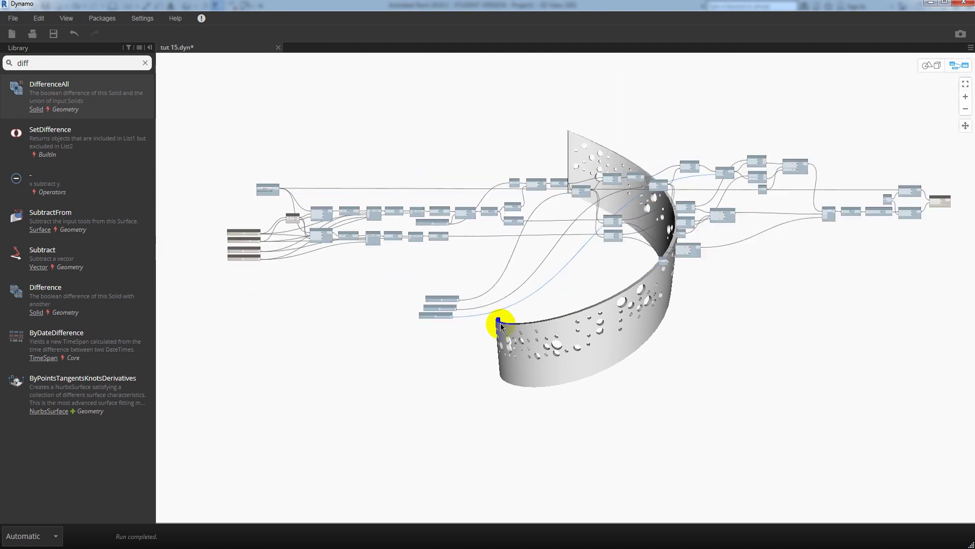
{"action": "scroll", "coordinate": [452, 236], "scroll_direction": "up", "scroll_amount": 2}
{"action": "mouse_move", "coordinate": [440, 213]}
{"action": "left_mouse_down"}
{"action": "mouse_move", "coordinate": [219, 308]}
{"action": "mouse_move", "coordinate": [167, 285]}
{"action": "left_mouse_up"}
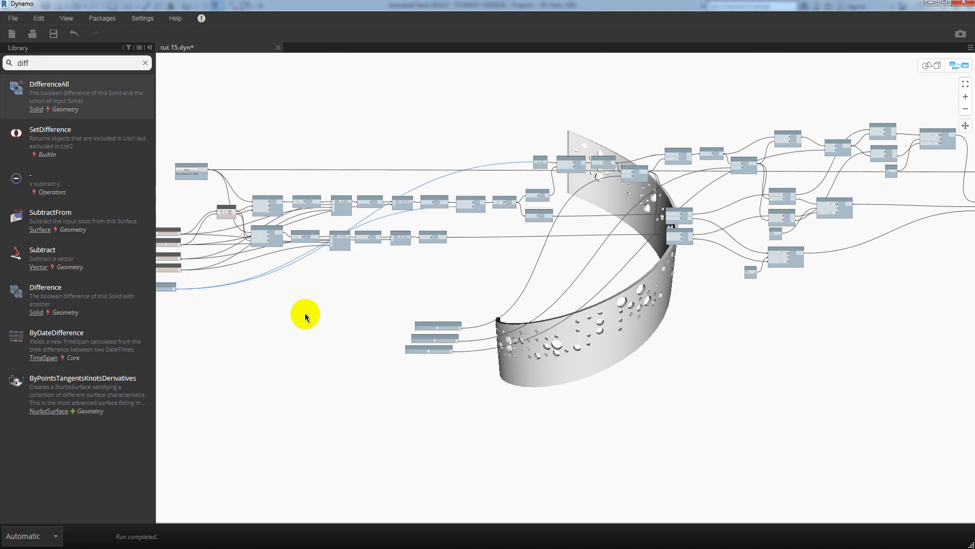
{"action": "middle_click_drag", "start_coordinate": [305, 312], "coordinate": [408, 282]}
Left-align the four sliders (15, 6, 8, 9) into a tidy column and shift them into view
{"action": "mouse_move", "coordinate": [568, 377]}
{"action": "left_mouse_down"}
{"action": "mouse_move", "coordinate": [520, 291]}
{"action": "mouse_move", "coordinate": [244, 270]}
{"action": "left_mouse_up"}
{"action": "scroll", "coordinate": [283, 274], "scroll_direction": "up", "scroll_amount": 4}
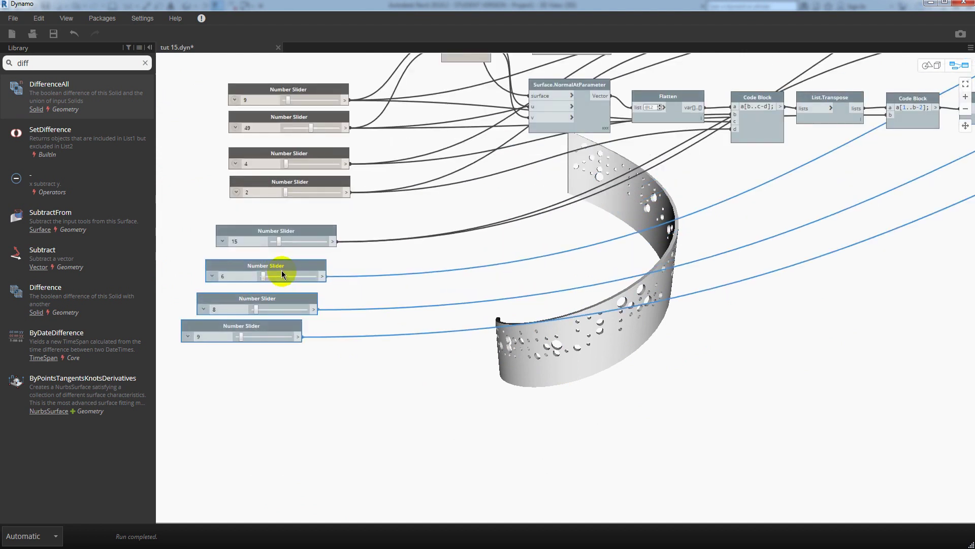
{"action": "left_click_drag", "start_coordinate": [414, 457], "coordinate": [269, 228]}
{"action": "right_click", "coordinate": [389, 227]}
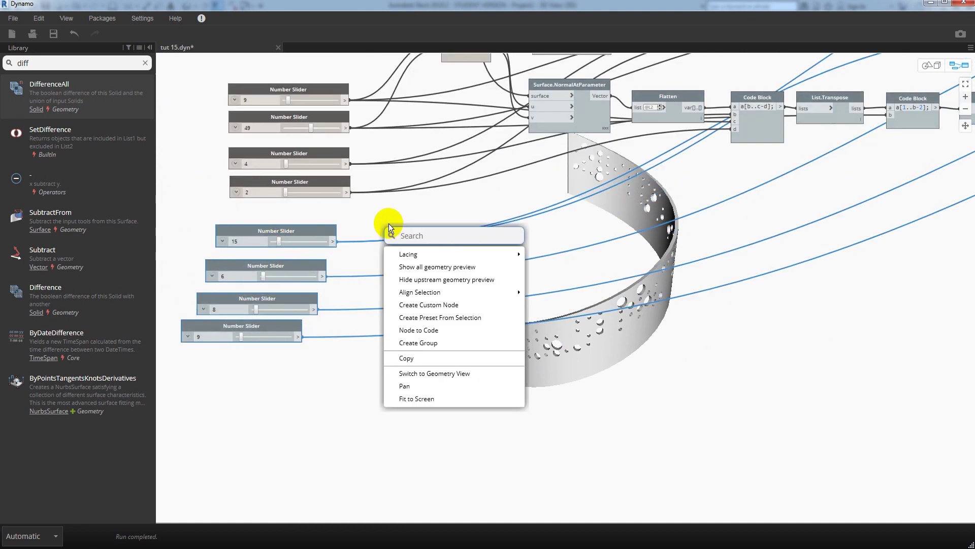
{"action": "mouse_move", "coordinate": [419, 292]}
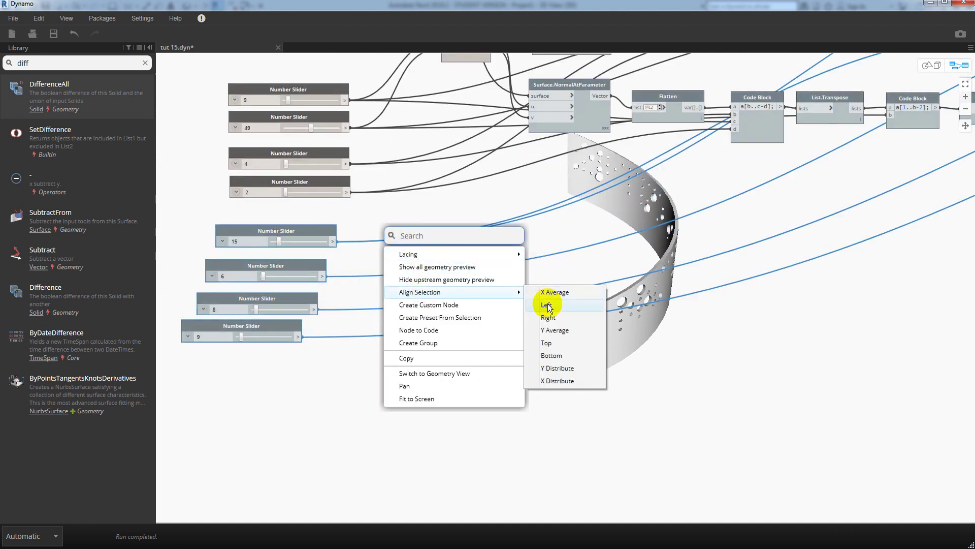
{"action": "left_click", "coordinate": [548, 307]}
{"action": "middle_click_drag", "start_coordinate": [435, 261], "coordinate": [441, 279]}
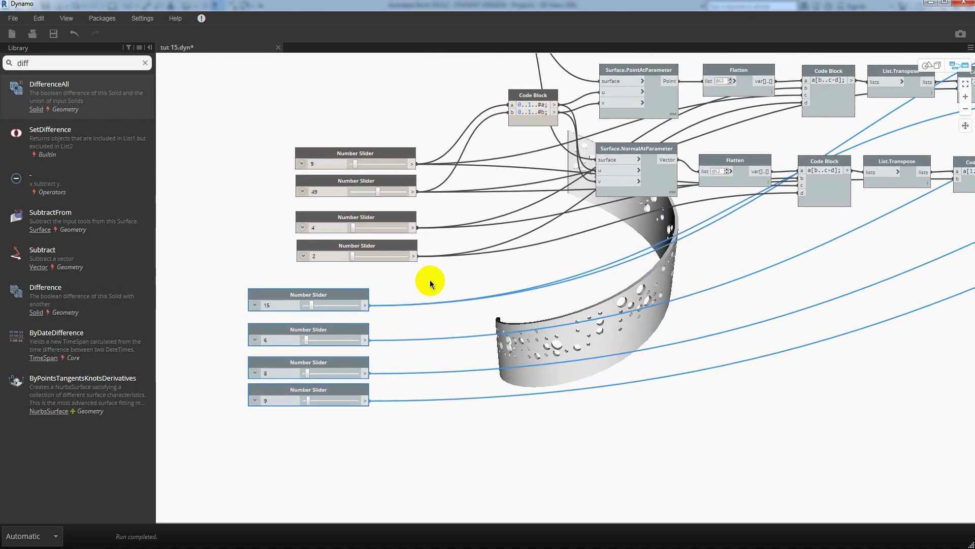
{"action": "left_click_drag", "start_coordinate": [336, 294], "coordinate": [377, 295]}
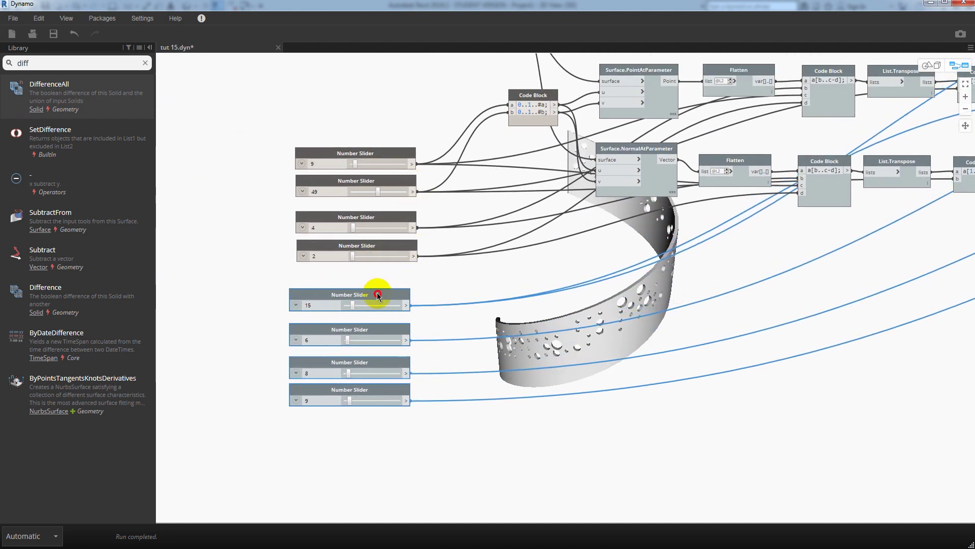
{"action": "middle_click_drag", "start_coordinate": [464, 323], "coordinate": [921, 249]}
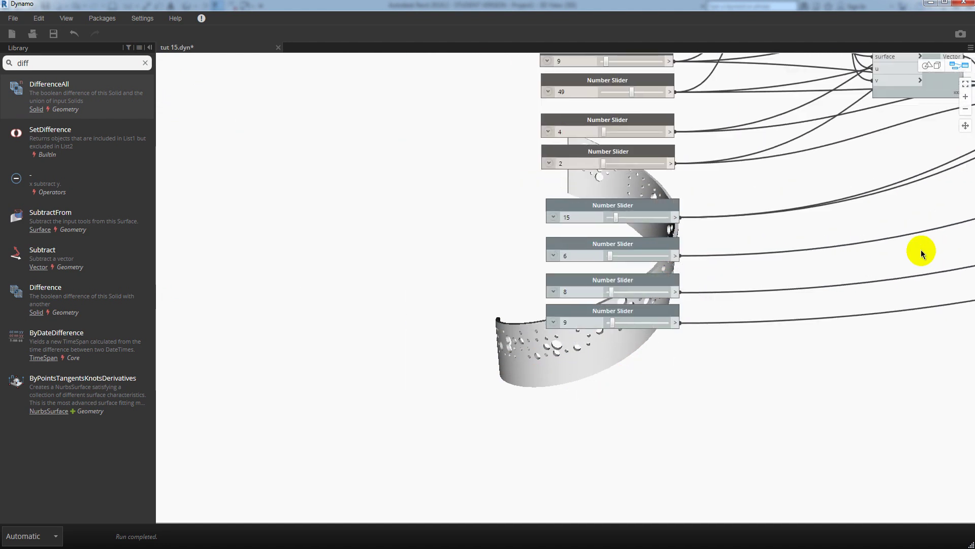
Orbit the 3D preview, then change the slider value 6 to 4
{"action": "key", "text": "ctrl+b"}
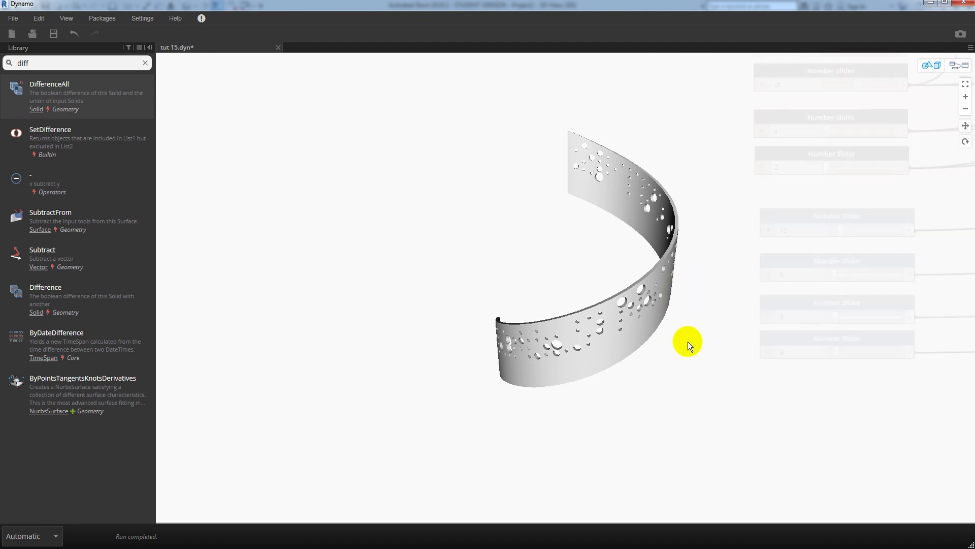
{"action": "right_click_drag", "start_coordinate": [688, 341], "coordinate": [650, 306]}
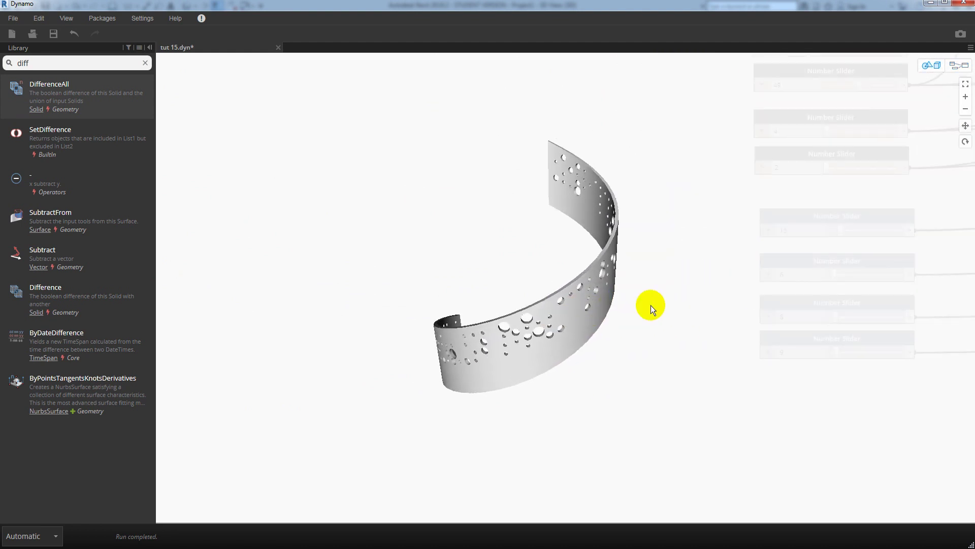
{"action": "key", "text": "ctrl+b"}
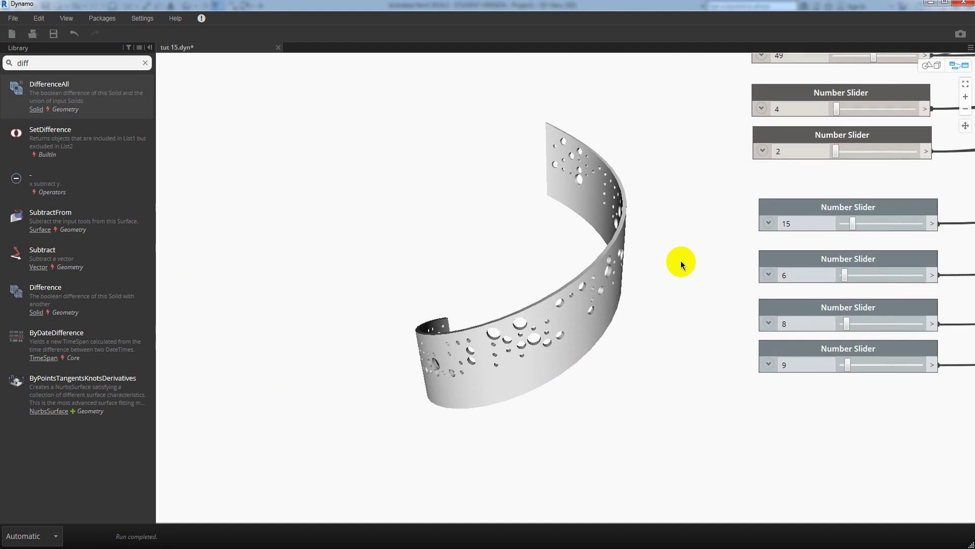
{"action": "scroll", "coordinate": [653, 251], "scroll_direction": "up", "scroll_amount": 2}
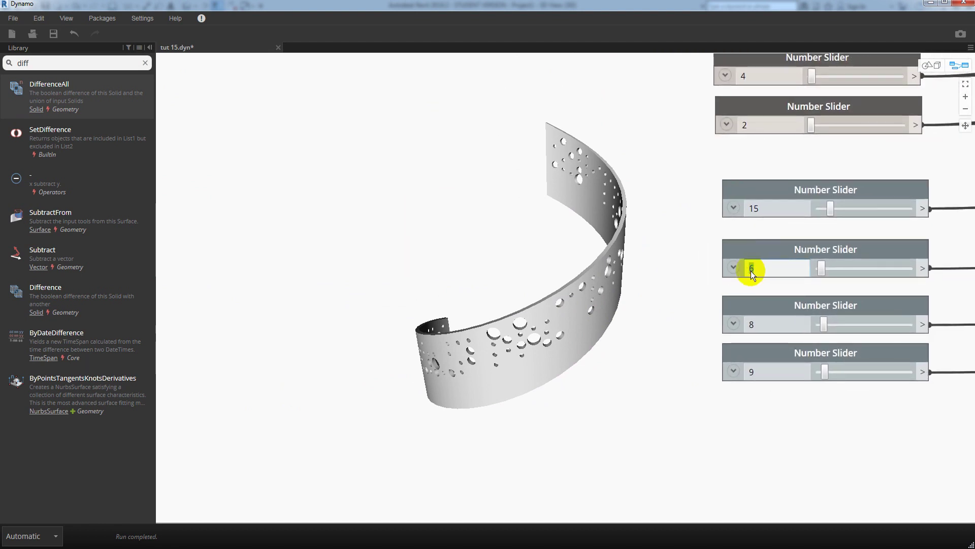
{"action": "type", "text": "4"}
{"action": "key", "text": "Return"}
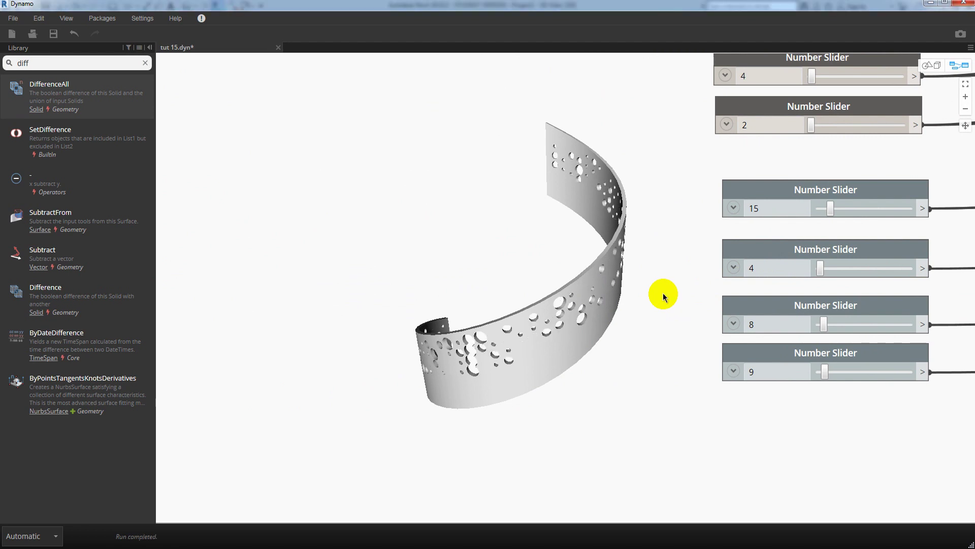
Inspect the regenerated holes in 3D, then change the slider value 8 to 7
{"action": "key", "text": "ctrl+b"}
{"action": "mouse_move", "coordinate": [625, 379]}
{"action": "left_mouse_down"}
{"action": "mouse_move", "coordinate": [572, 355]}
{"action": "mouse_move", "coordinate": [553, 372]}
{"action": "mouse_move", "coordinate": [492, 364]}
{"action": "mouse_move", "coordinate": [642, 364]}
{"action": "mouse_move", "coordinate": [701, 342]}
{"action": "mouse_move", "coordinate": [572, 363]}
{"action": "left_mouse_up"}
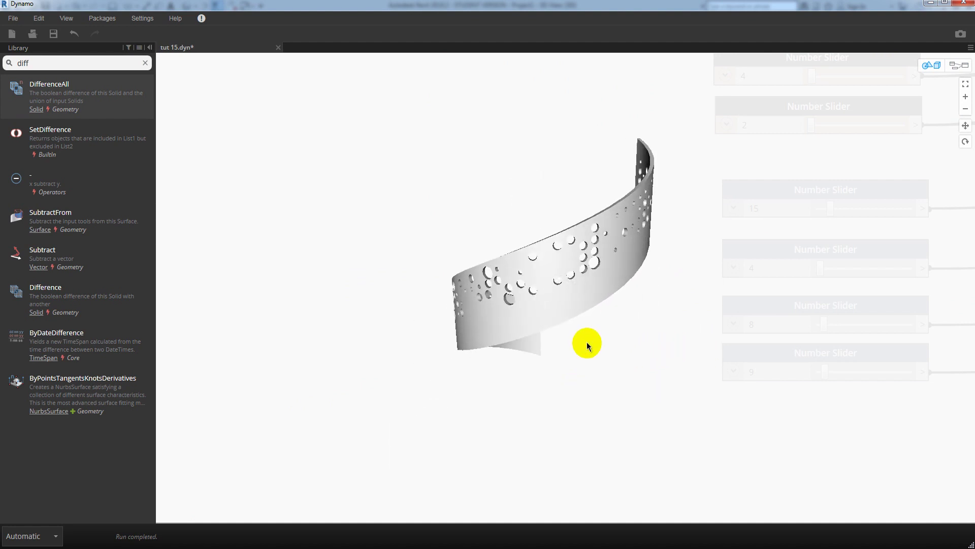
{"action": "key", "text": "ctrl+b"}
{"action": "double_click", "coordinate": [758, 272]}
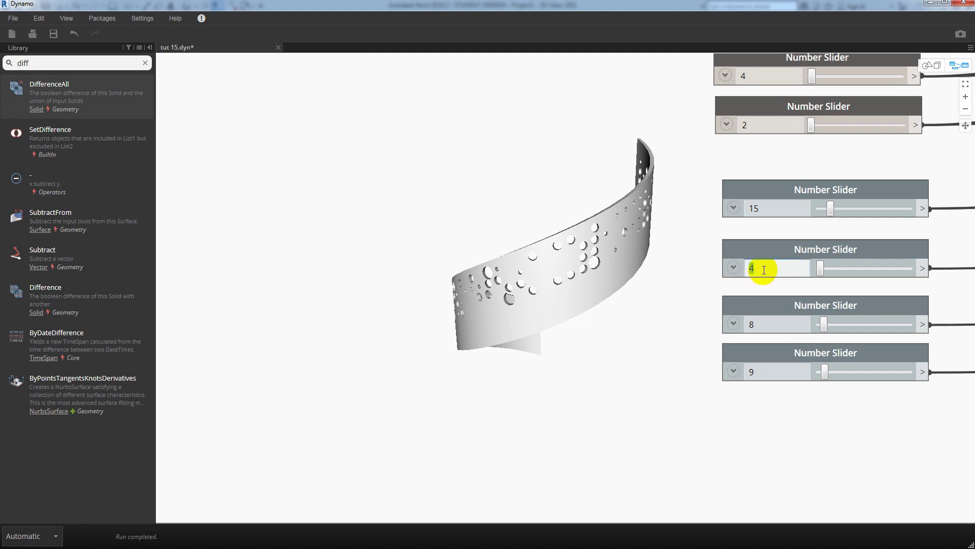
{"action": "double_click", "coordinate": [755, 326]}
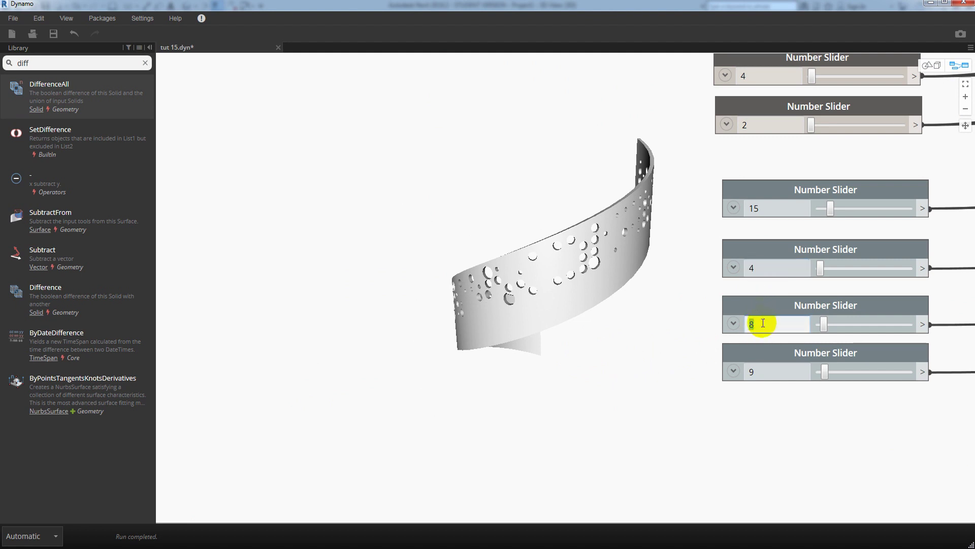
{"action": "type", "text": "7"}
{"action": "key", "text": "Return"}
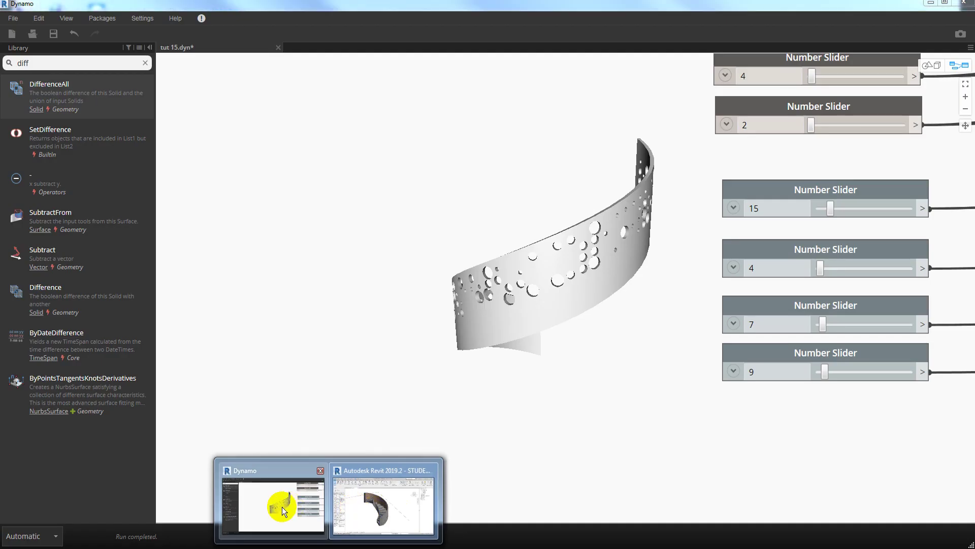
Apply the value 6 to the slider formerly at 4 and orbit the wall to check the holes
{"action": "left_click", "coordinate": [283, 511]}
{"action": "left_click_drag", "start_coordinate": [668, 331], "coordinate": [577, 371]}
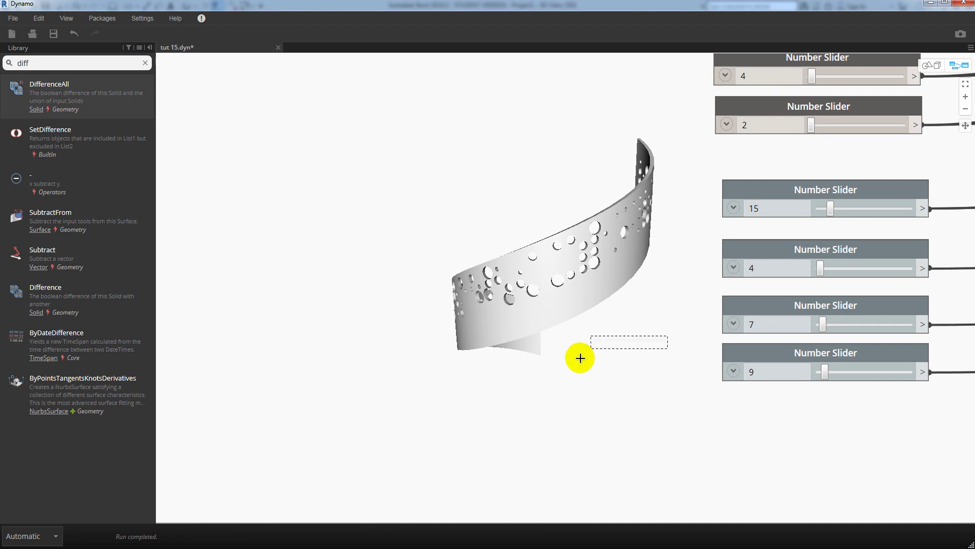
{"action": "key", "text": "ctrl+b"}
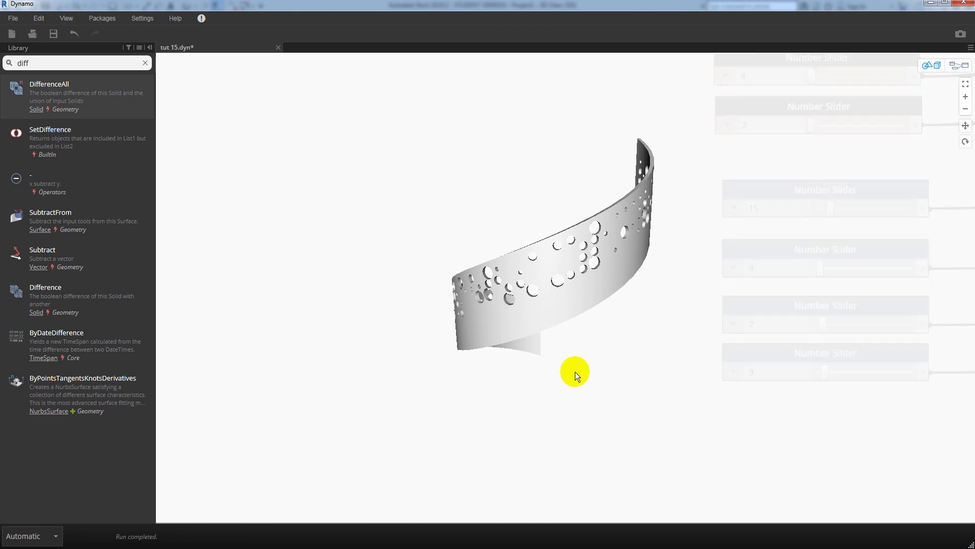
{"action": "mouse_move", "coordinate": [581, 372]}
{"action": "right_mouse_down"}
{"action": "mouse_move", "coordinate": [666, 366]}
{"action": "mouse_move", "coordinate": [701, 381]}
{"action": "mouse_move", "coordinate": [679, 371]}
{"action": "mouse_move", "coordinate": [638, 401]}
{"action": "mouse_move", "coordinate": [594, 375]}
{"action": "mouse_move", "coordinate": [604, 382]}
{"action": "right_mouse_up"}
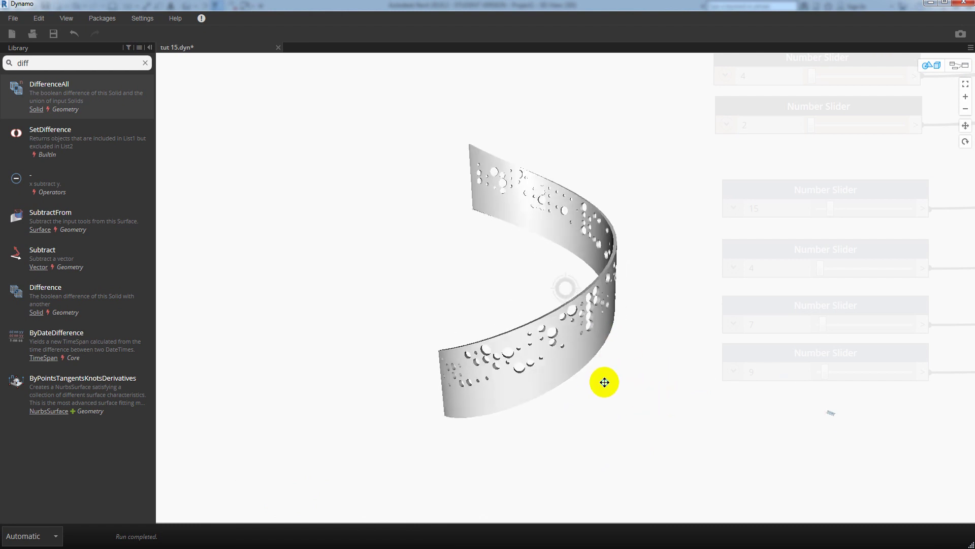
{"action": "key", "text": "ctrl+b"}
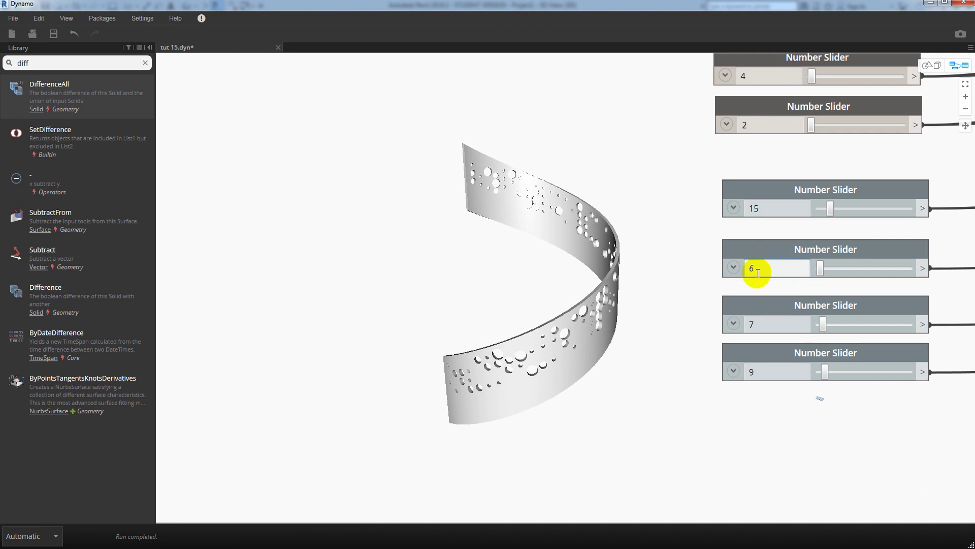
{"action": "left_click", "coordinate": [669, 363]}
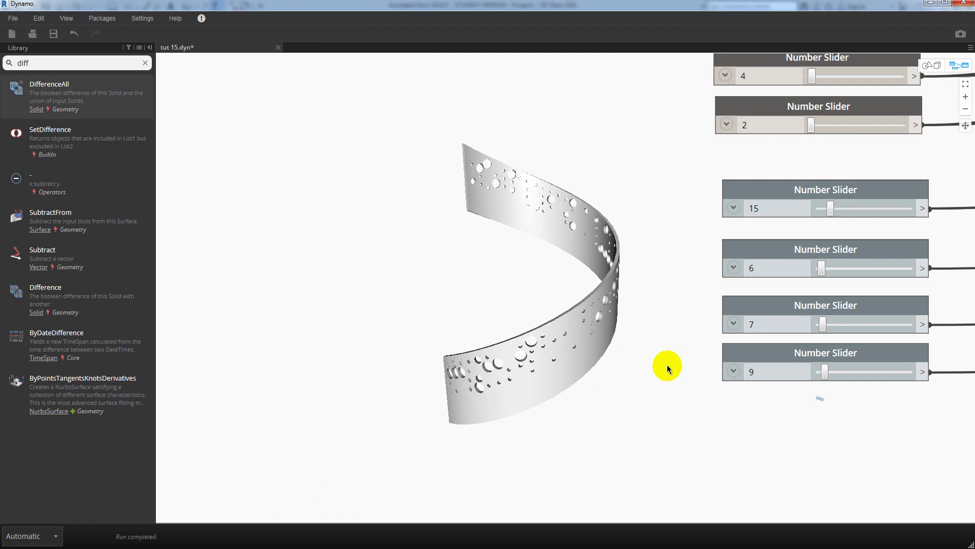
{"action": "key", "text": "ctrl+b"}
{"action": "right_click_drag", "start_coordinate": [633, 398], "coordinate": [576, 361]}
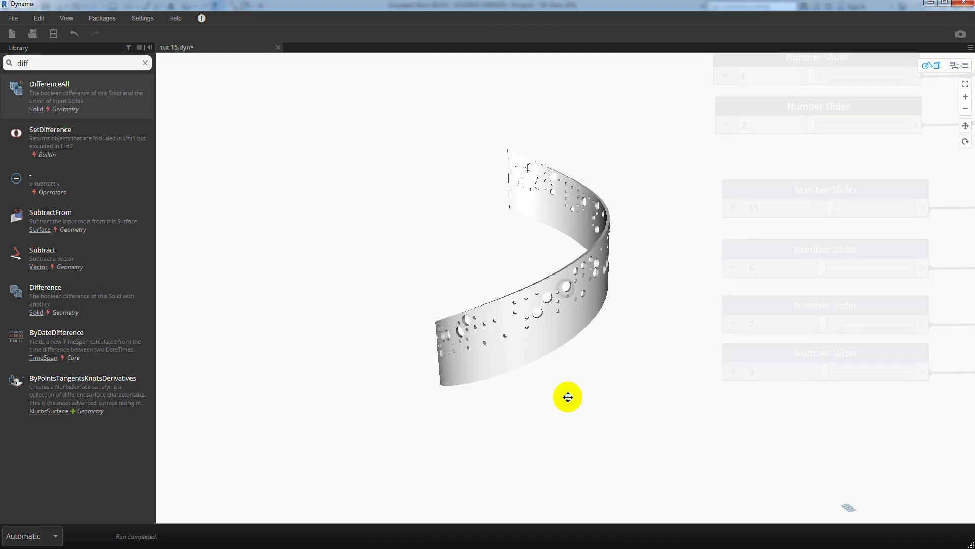
{"action": "key", "text": "ctrl+b"}
{"action": "scroll", "coordinate": [635, 294], "scroll_direction": "down", "scroll_amount": 3}
Add ImportInstance.ByGeometry (searched as 'geometry instan') beside Solid.DifferenceAll and wire the wall solid into its geometry input
{"action": "middle_click_drag", "start_coordinate": [843, 262], "coordinate": [305, 255]}
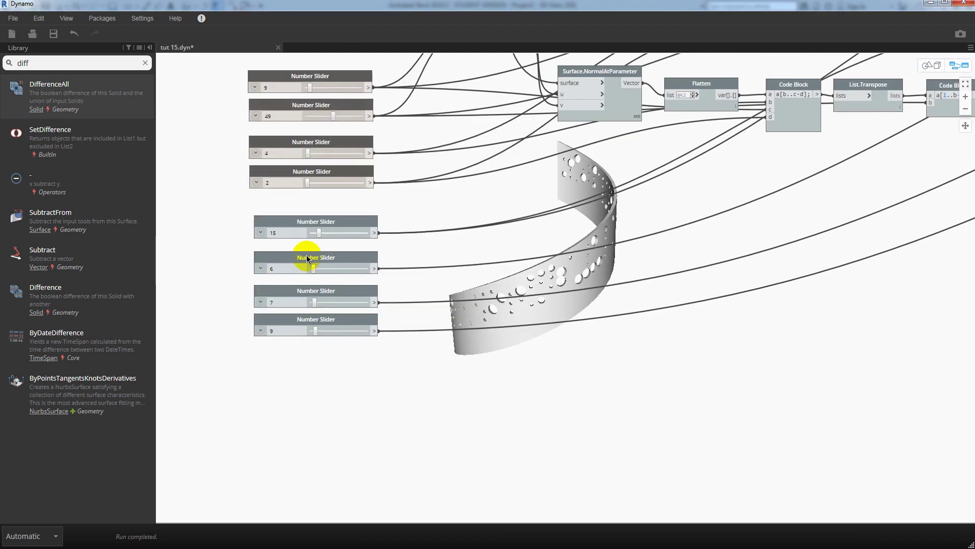
{"action": "scroll", "coordinate": [200, 239], "scroll_direction": "down", "scroll_amount": 3}
{"action": "scroll", "coordinate": [654, 240], "scroll_direction": "up", "scroll_amount": 3}
{"action": "scroll", "coordinate": [636, 214], "scroll_direction": "up", "scroll_amount": 2}
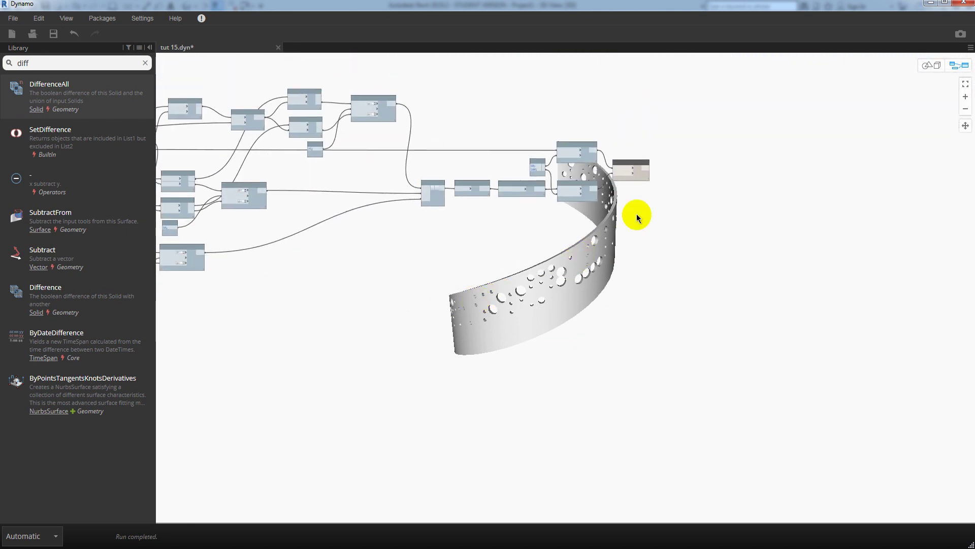
{"action": "scroll", "coordinate": [660, 177], "scroll_direction": "up", "scroll_amount": 2}
{"action": "scroll", "coordinate": [660, 177], "scroll_direction": "up", "scroll_amount": 3}
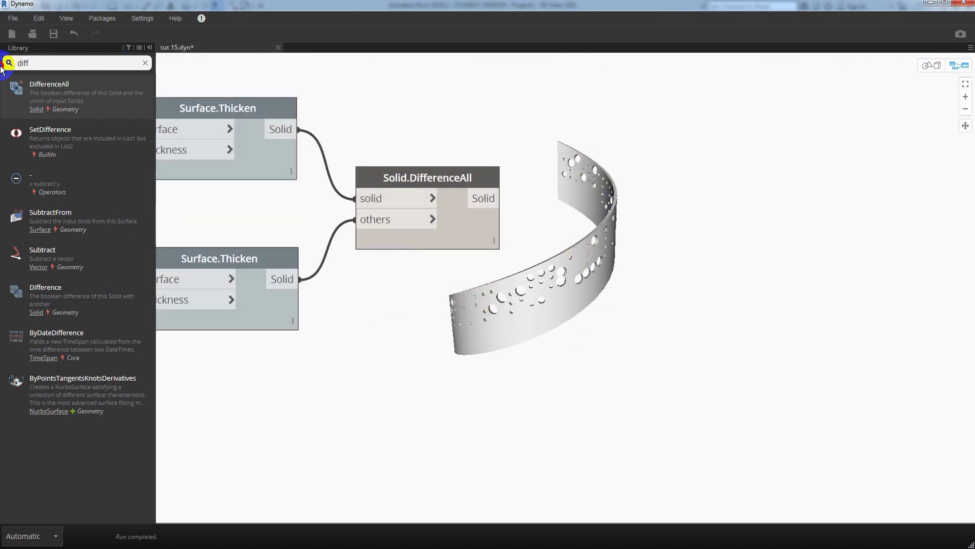
{"action": "type", "text": "geometry i"}
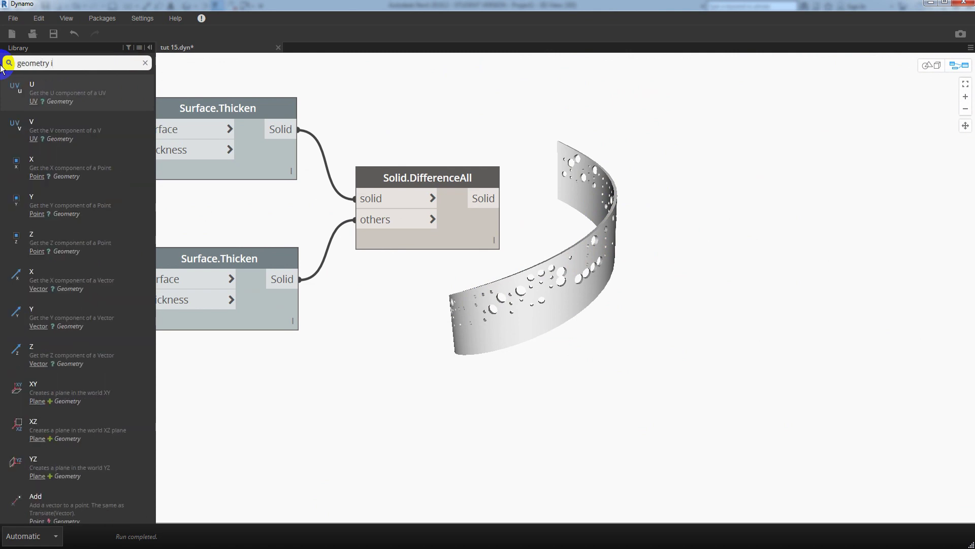
{"action": "type", "text": "nstan"}
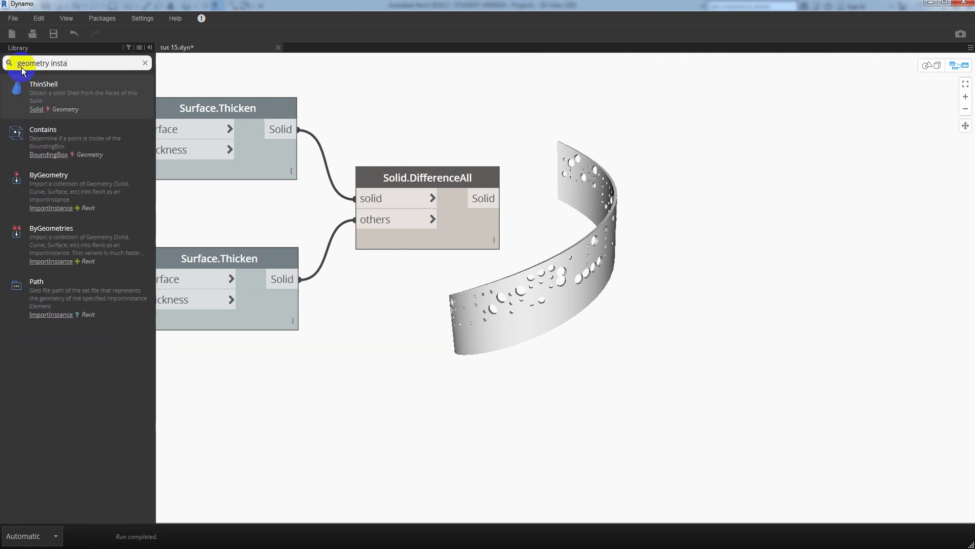
{"action": "left_click", "coordinate": [72, 97]}
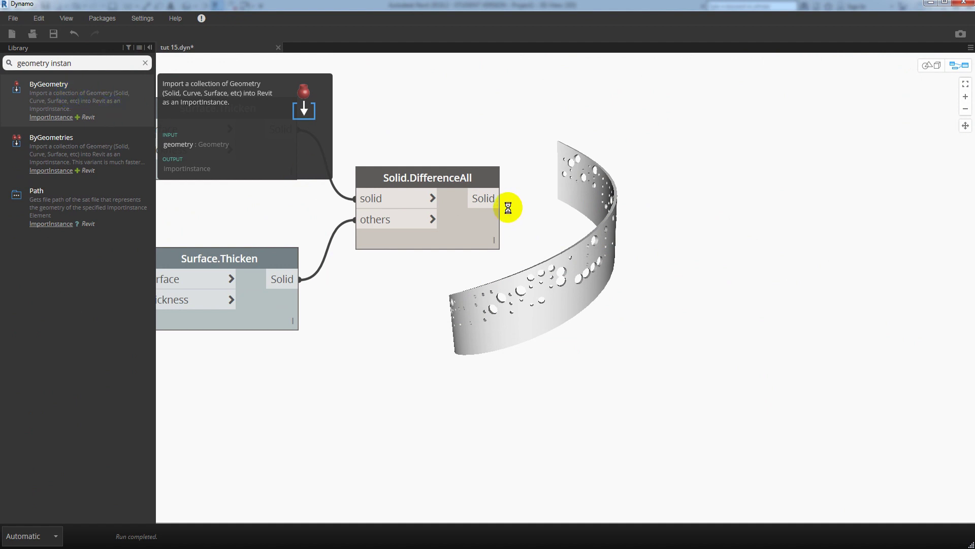
{"action": "left_click_drag", "start_coordinate": [624, 315], "coordinate": [581, 177]}
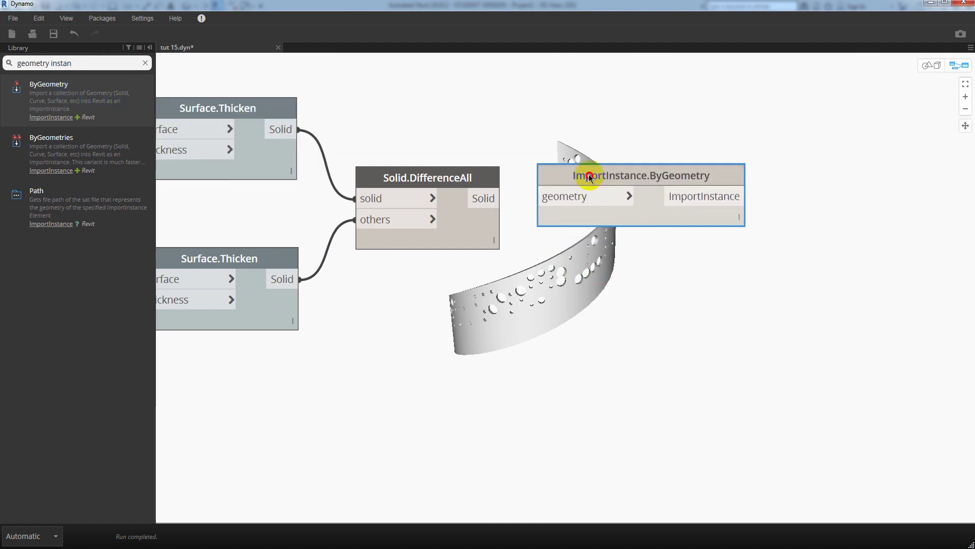
{"action": "left_click_drag", "start_coordinate": [494, 198], "coordinate": [548, 200]}
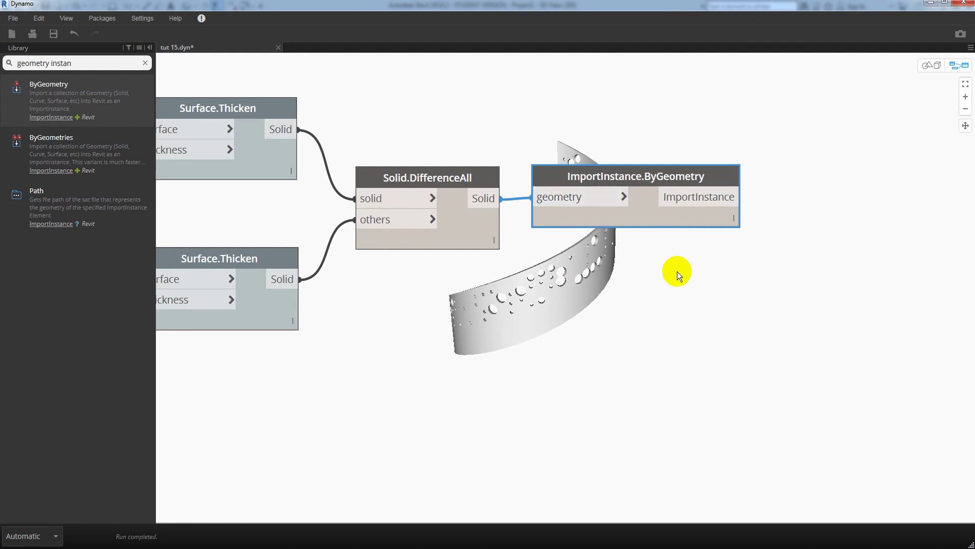
In Revit, move the imported perforated wall to the right of the stair
{"action": "left_click", "coordinate": [927, 6]}
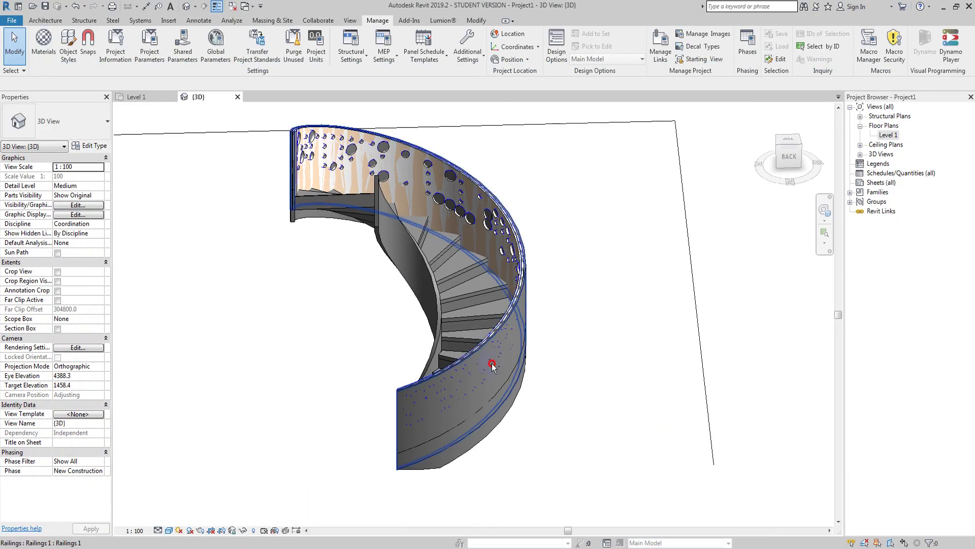
{"action": "left_click", "coordinate": [493, 366]}
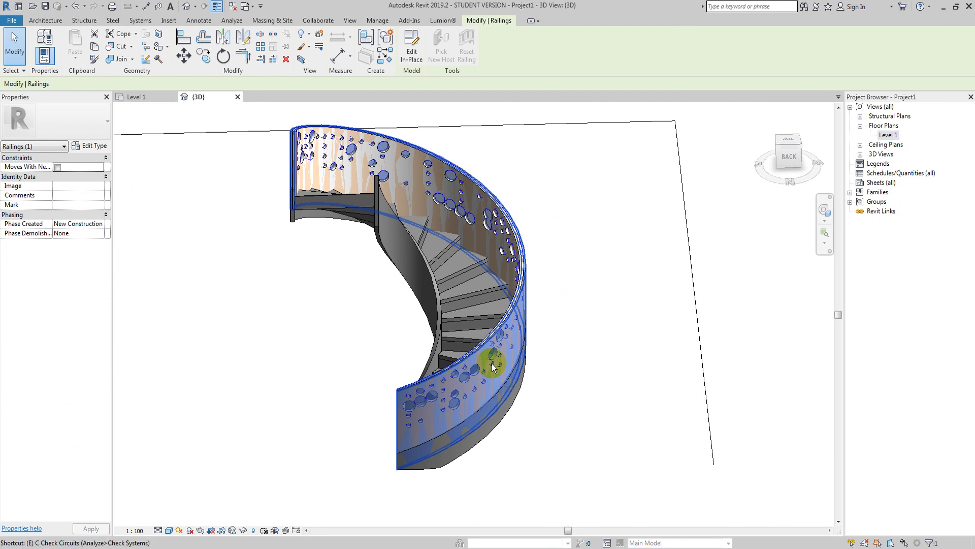
{"action": "left_click", "coordinate": [646, 394]}
{"action": "middle_click_drag", "start_coordinate": [647, 394], "coordinate": [537, 354], "text": "shift"}
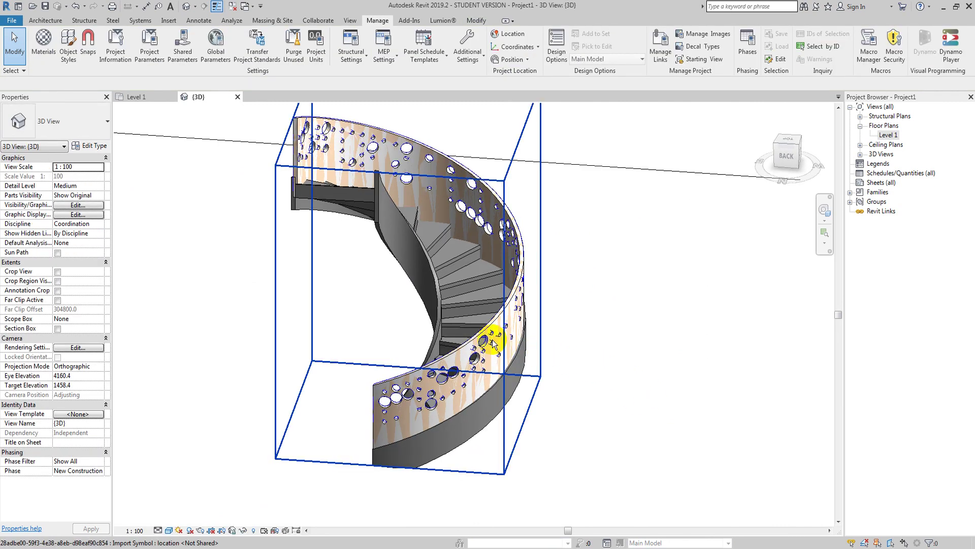
{"action": "left_click", "coordinate": [525, 339]}
{"action": "scroll", "coordinate": [519, 329], "scroll_direction": "down", "scroll_amount": 2}
{"action": "scroll", "coordinate": [518, 327], "scroll_direction": "up", "scroll_amount": 1}
{"action": "left_click", "coordinate": [517, 325]}
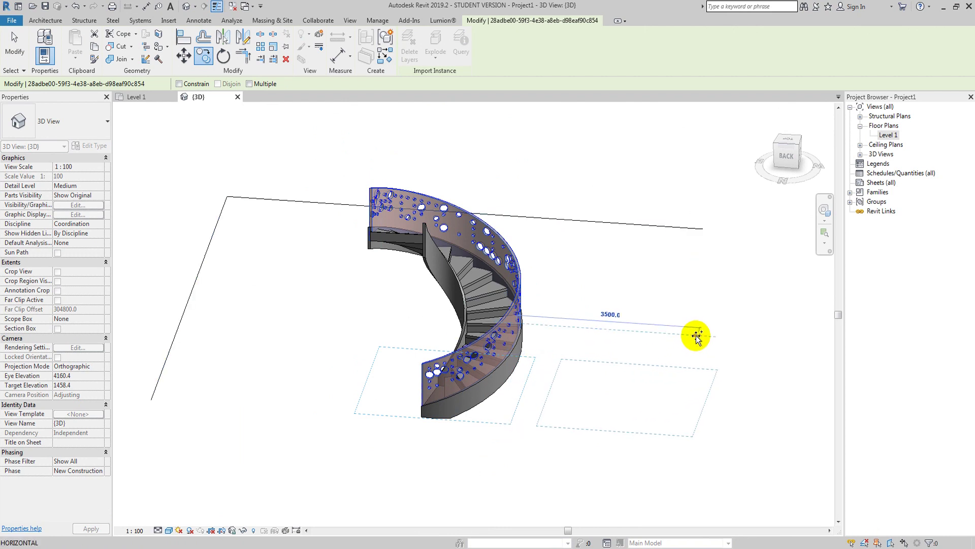
{"action": "left_click", "coordinate": [698, 335]}
Orbit and pan the Revit 3D view until both perforated railings are fully visible
{"action": "mouse_move", "coordinate": [699, 336]}
{"action": "middle_mouse_down", "text": "shift"}
{"action": "mouse_move", "coordinate": [614, 375]}
{"action": "mouse_move", "coordinate": [571, 366]}
{"action": "mouse_move", "coordinate": [612, 300]}
{"action": "mouse_move", "coordinate": [588, 322]}
{"action": "mouse_move", "coordinate": [596, 279]}
{"action": "mouse_move", "coordinate": [437, 344]}
{"action": "mouse_move", "coordinate": [663, 355]}
{"action": "middle_mouse_up", "text": "shift"}
{"action": "key", "text": "Escape"}
{"action": "scroll", "coordinate": [588, 322], "scroll_direction": "up", "scroll_amount": 3}
{"action": "left_click", "coordinate": [663, 355]}
{"action": "mouse_move", "coordinate": [583, 359]}
{"action": "middle_mouse_down", "text": "shift"}
{"action": "mouse_move", "coordinate": [755, 320]}
{"action": "mouse_move", "coordinate": [834, 388]}
{"action": "mouse_move", "coordinate": [769, 406]}
{"action": "mouse_move", "coordinate": [806, 374]}
{"action": "mouse_move", "coordinate": [587, 365]}
{"action": "middle_mouse_up", "text": "shift"}
{"action": "scroll", "coordinate": [587, 366], "scroll_direction": "up", "scroll_amount": 2}
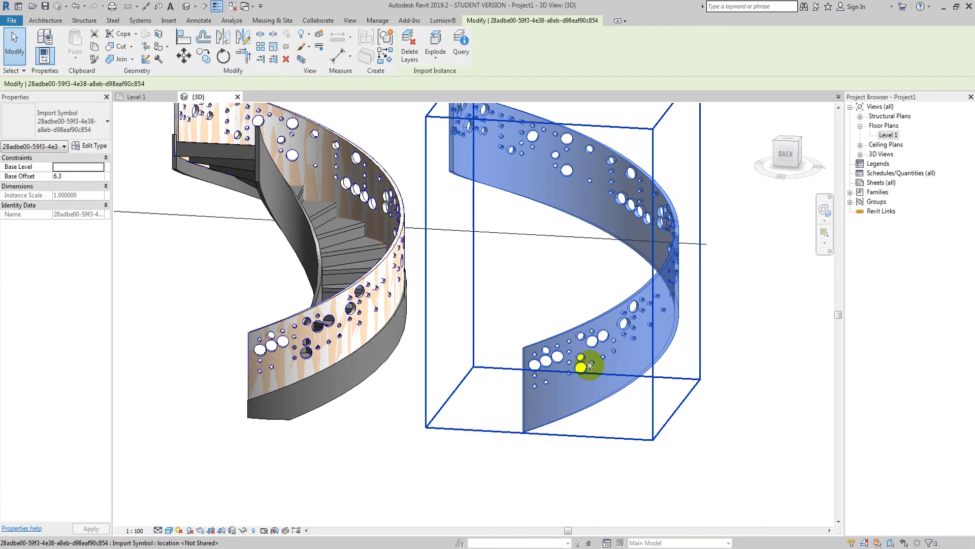
{"action": "left_click", "coordinate": [473, 284]}
{"action": "mouse_move", "coordinate": [473, 281]}
{"action": "middle_mouse_down", "text": "shift"}
{"action": "mouse_move", "coordinate": [534, 294]}
{"action": "mouse_move", "coordinate": [519, 273]}
{"action": "mouse_move", "coordinate": [513, 315]}
{"action": "middle_mouse_up", "text": "shift"}
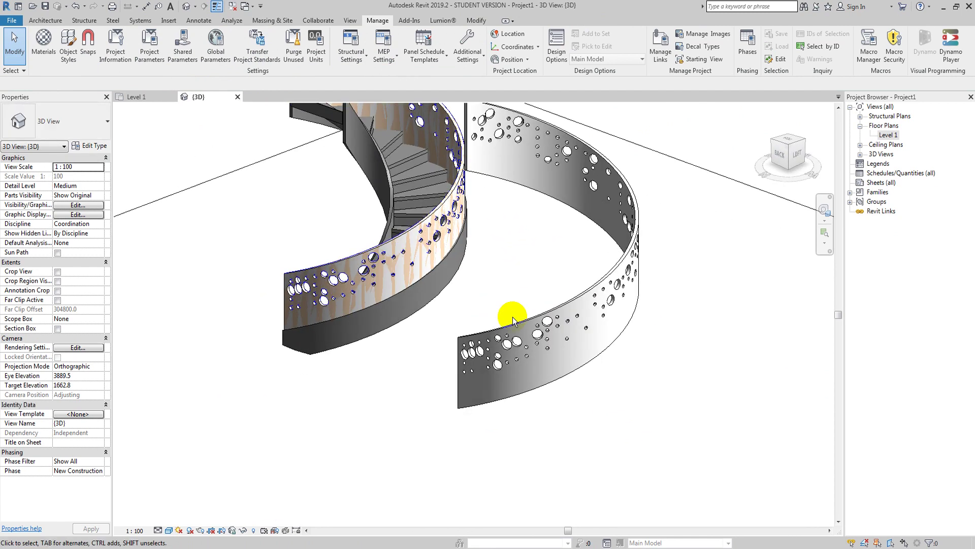
{"action": "middle_click_drag", "start_coordinate": [529, 272], "coordinate": [514, 343]}
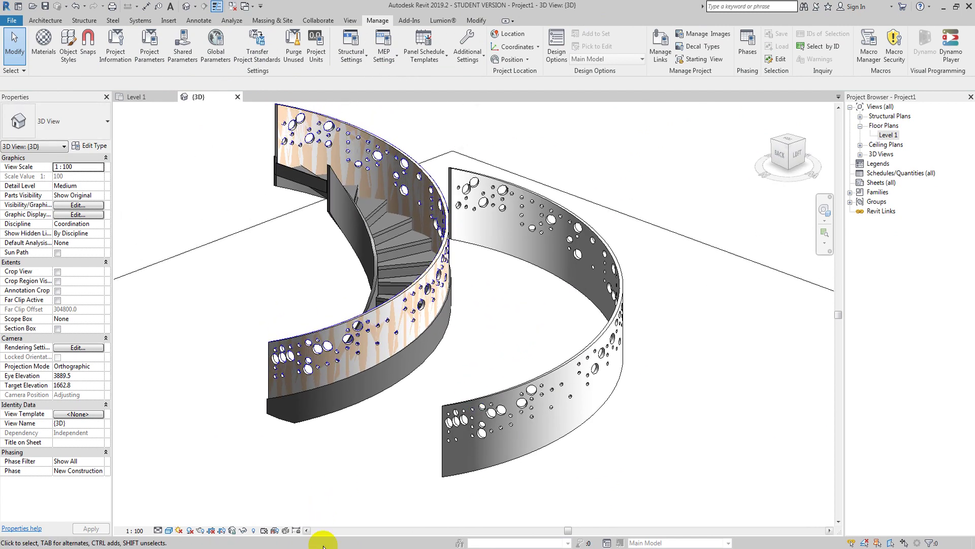
{"action": "mouse_move", "coordinate": [383, 499]}
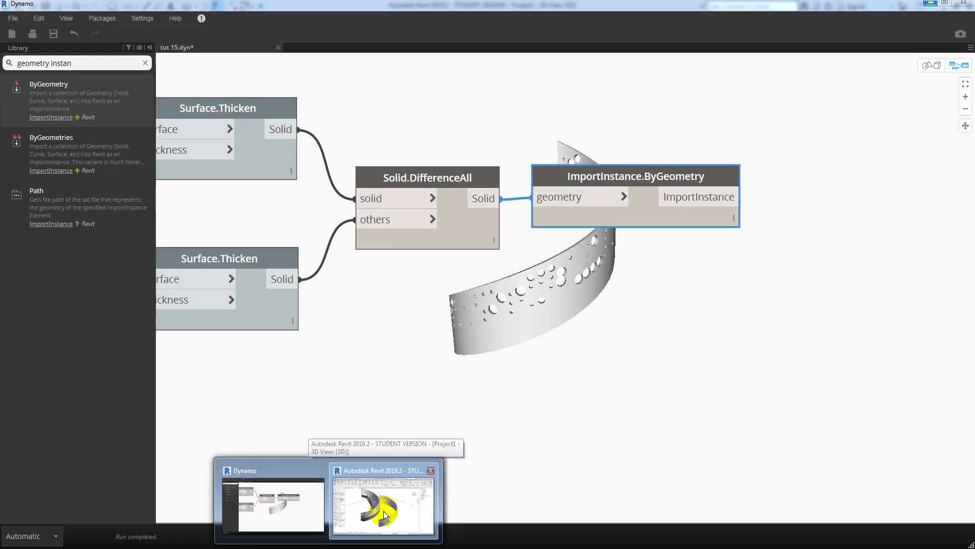
Group the four lower number sliders and title the group 'Control circle'
{"action": "left_click", "coordinate": [383, 511]}
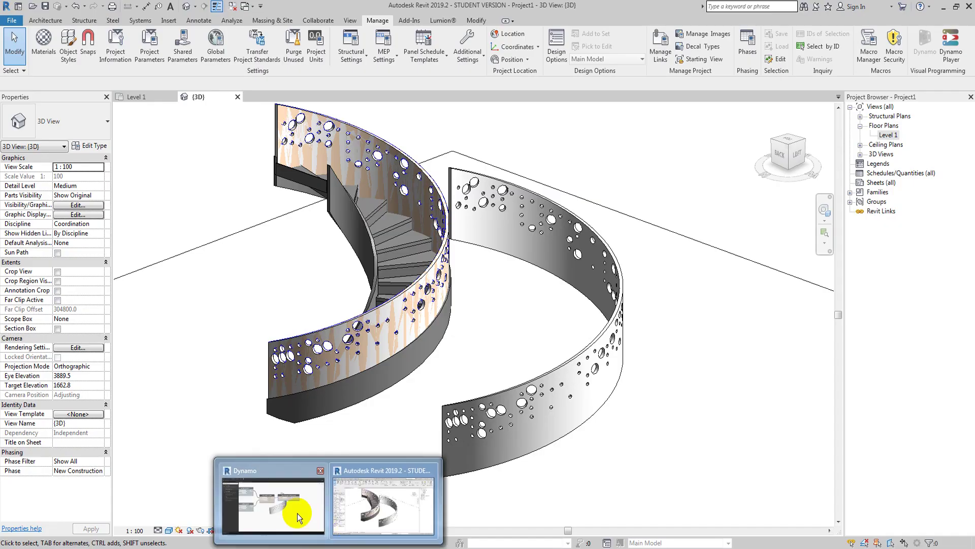
{"action": "left_click", "coordinate": [297, 513]}
{"action": "scroll", "coordinate": [587, 338], "scroll_direction": "up", "scroll_amount": 3}
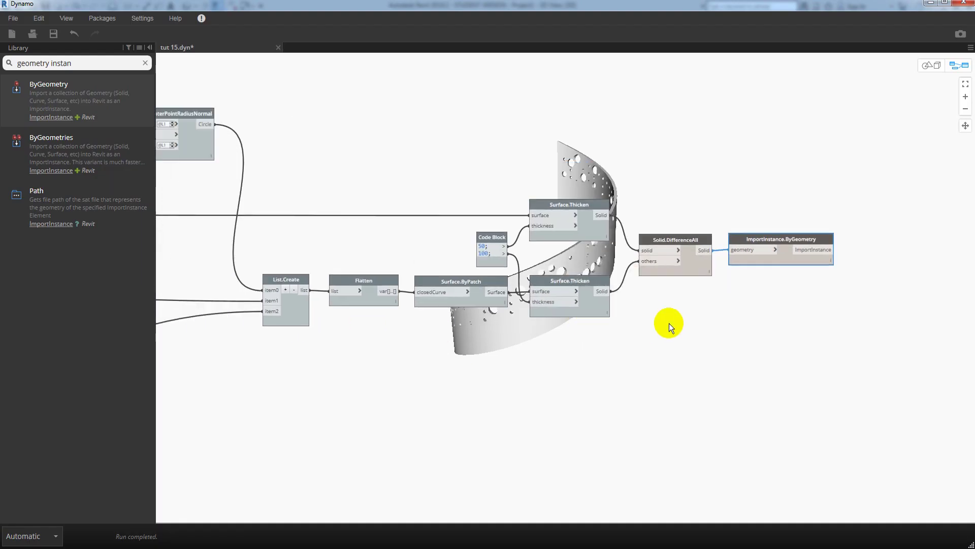
{"action": "scroll", "coordinate": [677, 322], "scroll_direction": "down", "scroll_amount": 2}
{"action": "scroll", "coordinate": [635, 211], "scroll_direction": "down", "scroll_amount": 1}
{"action": "scroll", "coordinate": [635, 212], "scroll_direction": "left", "scroll_amount": 5}
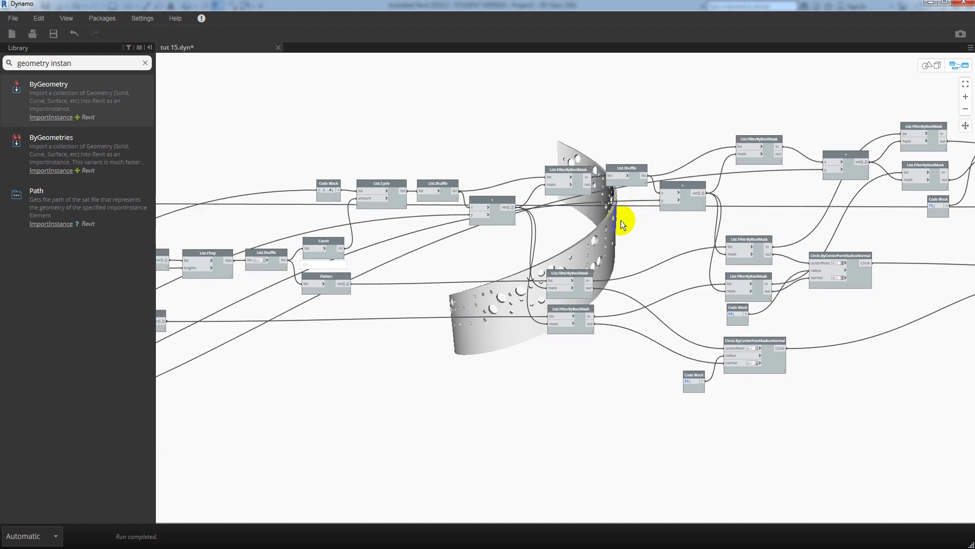
{"action": "scroll", "coordinate": [436, 259], "scroll_direction": "left", "scroll_amount": 5}
{"action": "scroll", "coordinate": [680, 228], "scroll_direction": "left", "scroll_amount": 8}
{"action": "scroll", "coordinate": [609, 251], "scroll_direction": "left", "scroll_amount": 8}
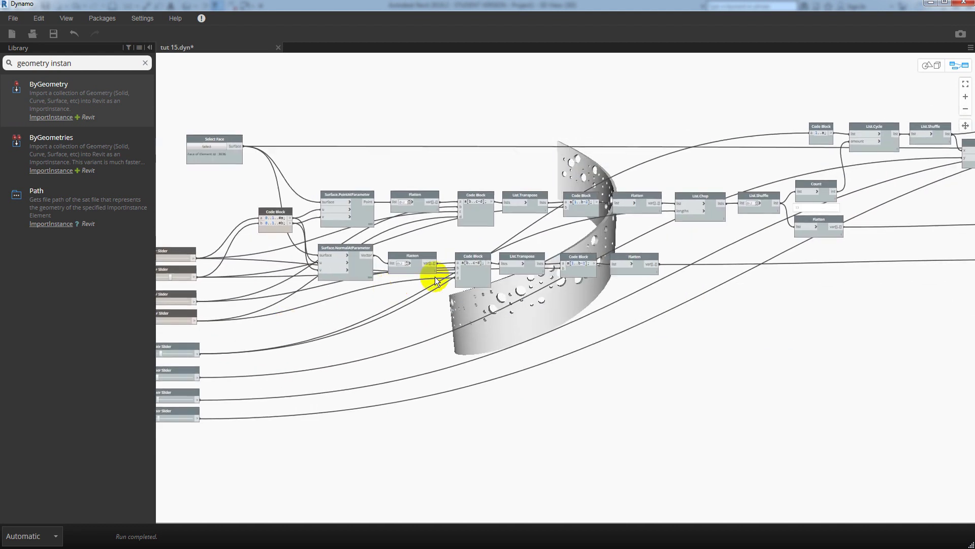
{"action": "scroll", "coordinate": [406, 284], "scroll_direction": "left", "scroll_amount": 5}
{"action": "scroll", "coordinate": [384, 295], "scroll_direction": "up", "scroll_amount": 2}
{"action": "scroll", "coordinate": [332, 257], "scroll_direction": "up", "scroll_amount": 2}
{"action": "left_click_drag", "start_coordinate": [273, 226], "coordinate": [543, 438]}
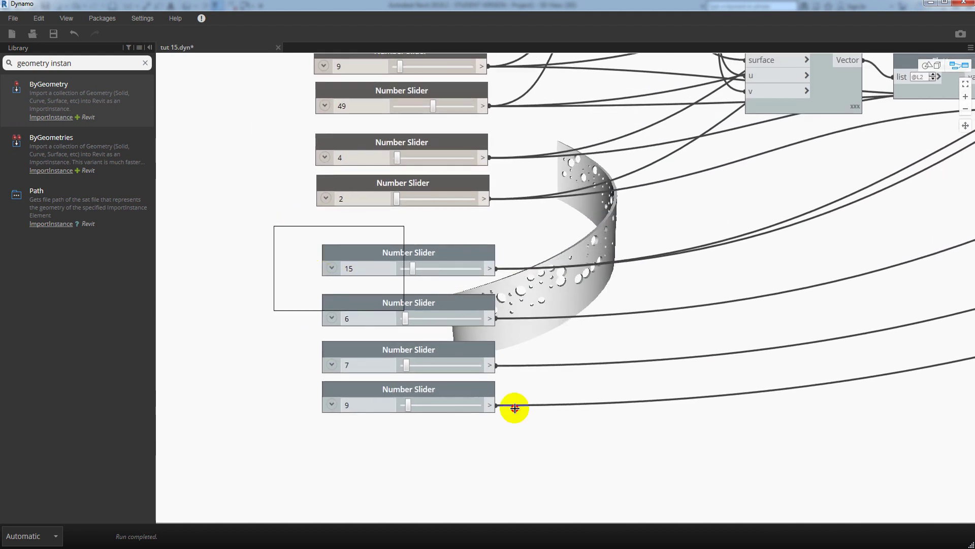
{"action": "right_click", "coordinate": [468, 254]}
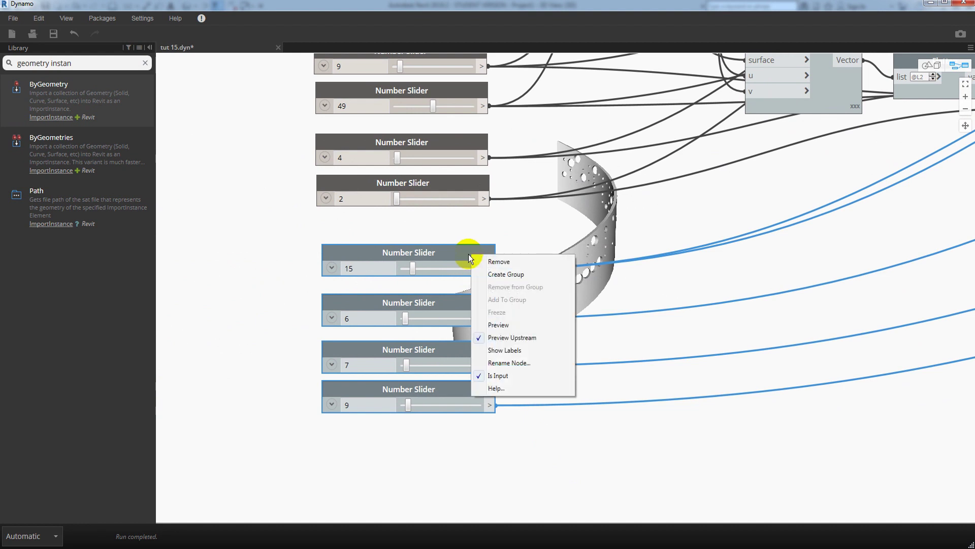
{"action": "left_click", "coordinate": [502, 274]}
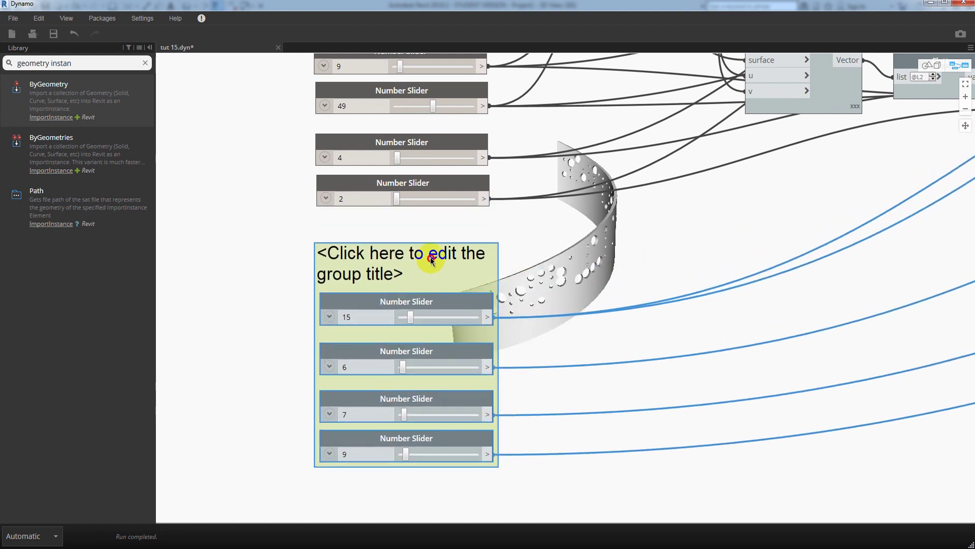
{"action": "left_click", "coordinate": [432, 260]}
{"action": "type", "text": "Control circl"}
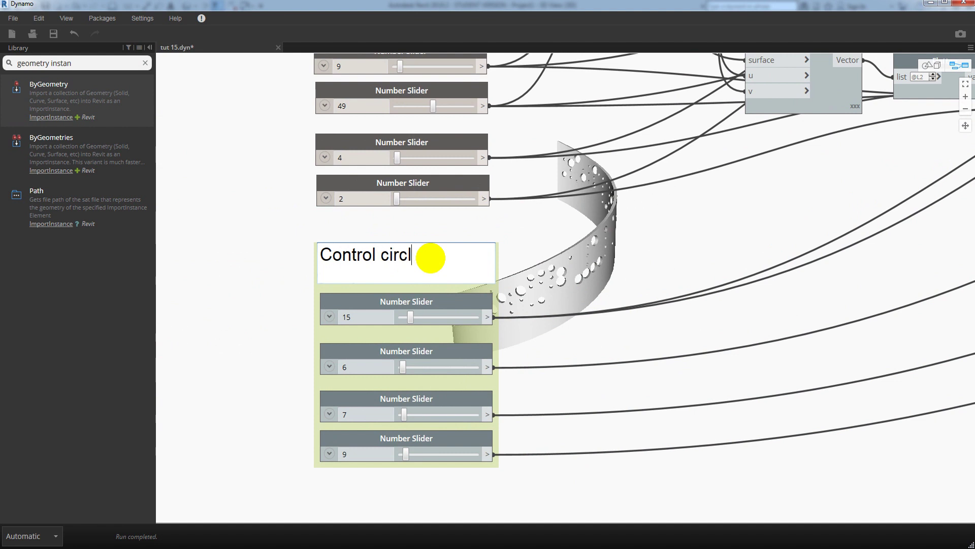
{"action": "type", "text": "e"}
{"action": "left_click", "coordinate": [559, 249]}
Group the top two sliders under the title 'number circle'
{"action": "middle_click_drag", "start_coordinate": [543, 317], "coordinate": [550, 441]}
{"action": "left_click_drag", "start_coordinate": [282, 143], "coordinate": [541, 255]}
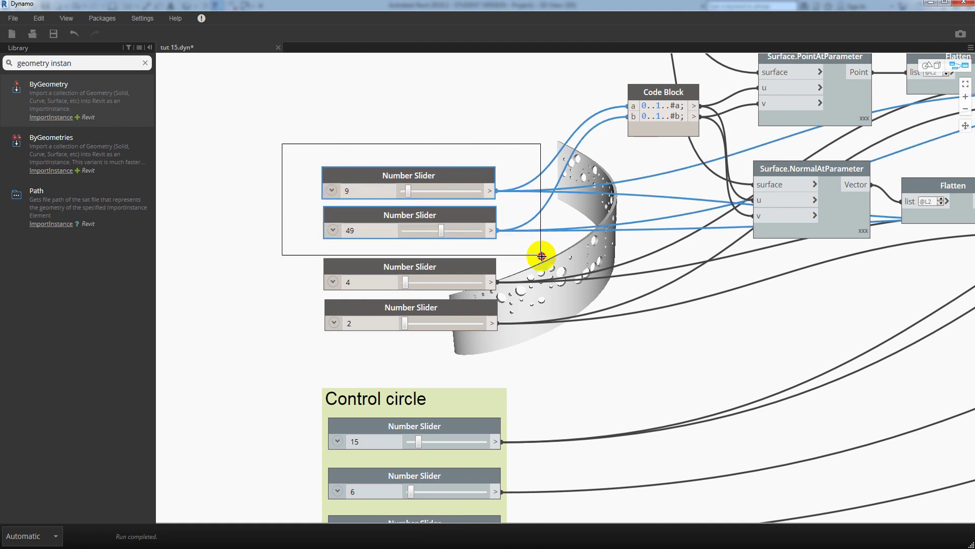
{"action": "left_click_drag", "start_coordinate": [542, 255], "coordinate": [542, 255]}
{"action": "left_click_drag", "start_coordinate": [437, 177], "coordinate": [432, 135]}
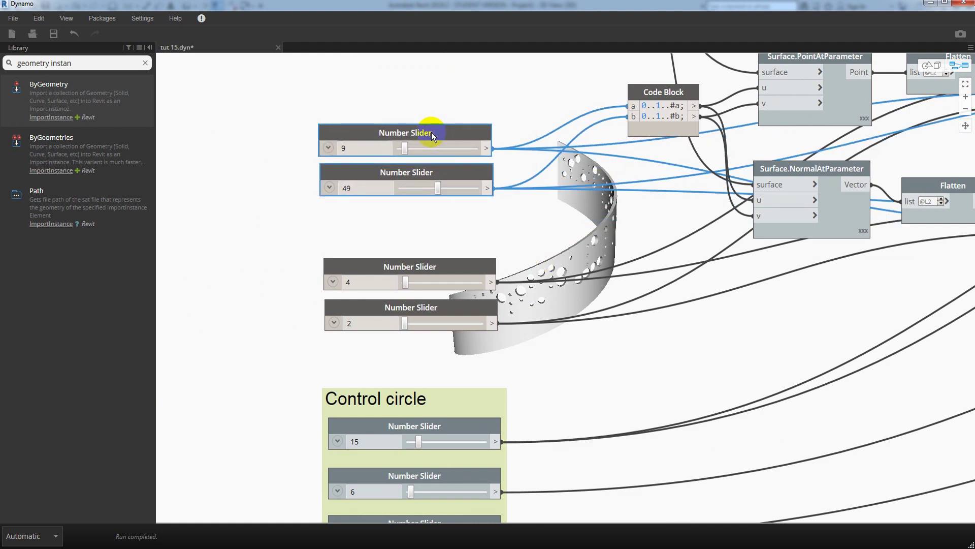
{"action": "right_click", "coordinate": [433, 135]}
{"action": "left_click", "coordinate": [461, 152]}
{"action": "double_click", "coordinate": [385, 99]}
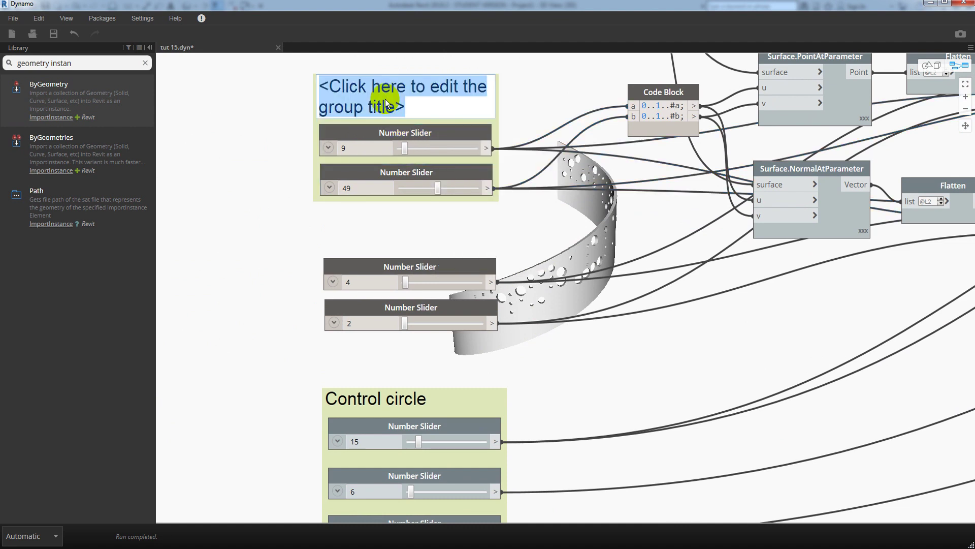
{"action": "type", "text": "number"}
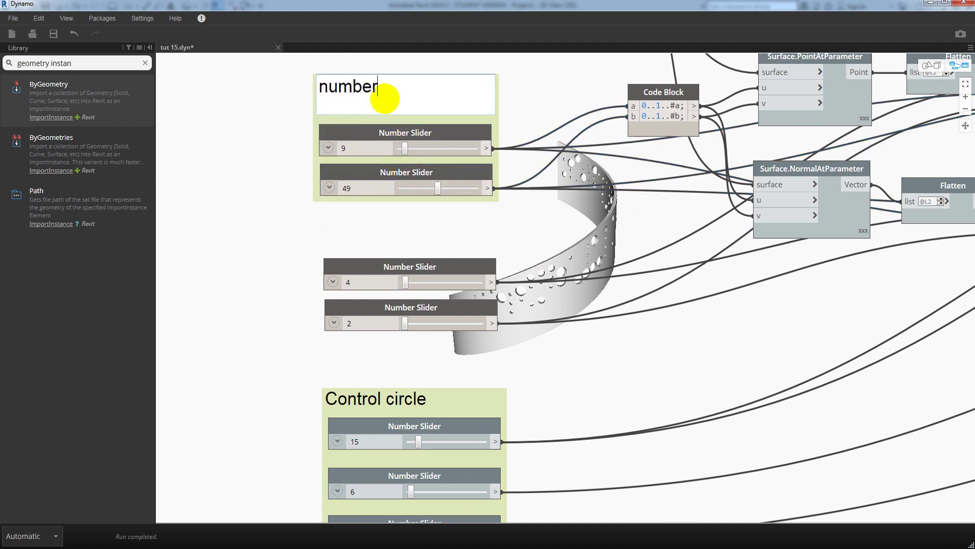
{"action": "type", "text": " circle"}
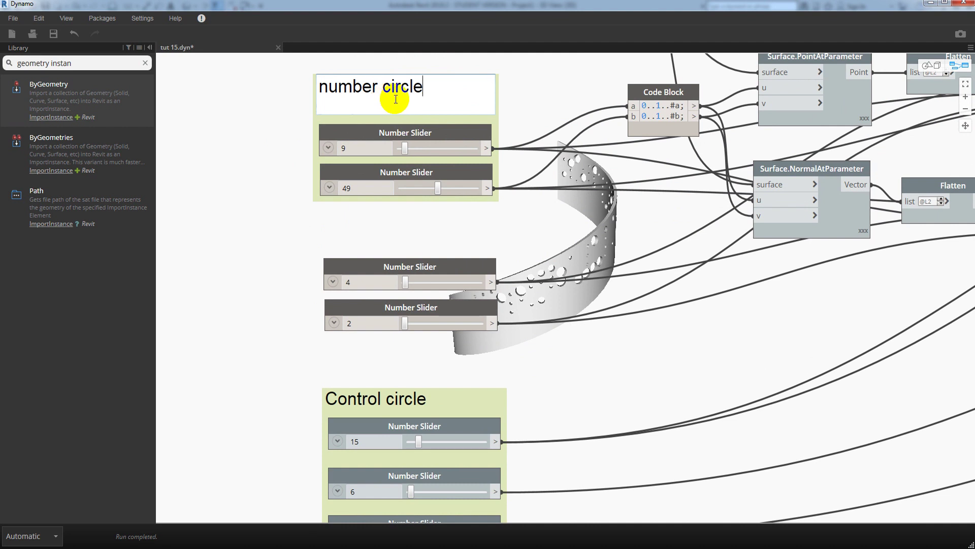
{"action": "left_click", "coordinate": [338, 214]}
Group the sliders set to 4 and 2 as 'range' and nudge the groups into place
{"action": "left_click_drag", "start_coordinate": [299, 235], "coordinate": [500, 335]}
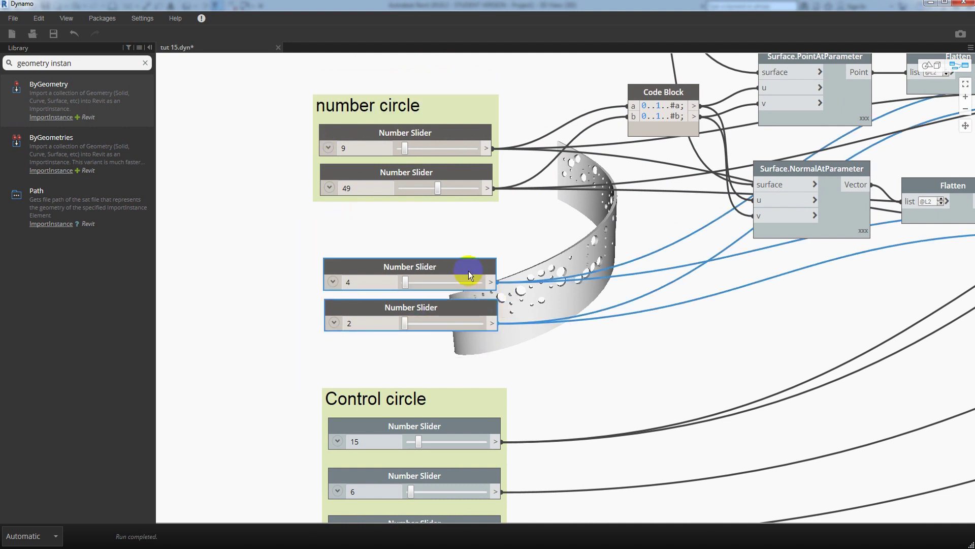
{"action": "right_click", "coordinate": [468, 271]}
{"action": "left_click", "coordinate": [503, 292]}
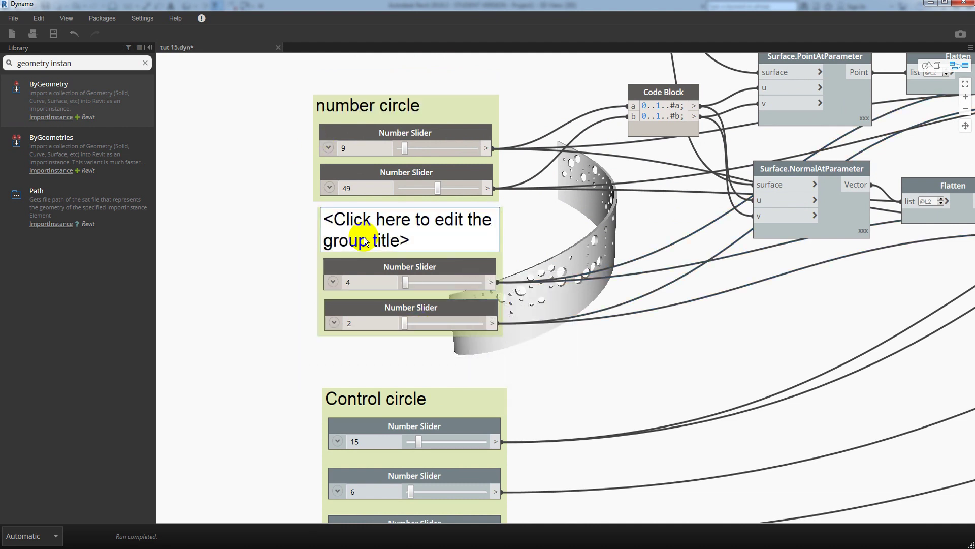
{"action": "double_click", "coordinate": [364, 237]}
{"action": "type", "text": "range"}
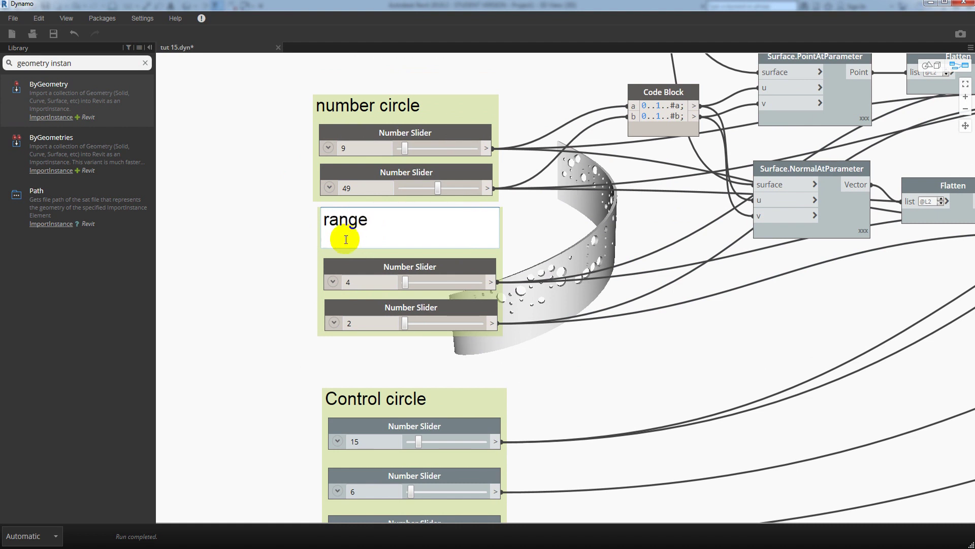
{"action": "left_click", "coordinate": [280, 280]}
{"action": "left_click", "coordinate": [425, 249]}
{"action": "left_click_drag", "start_coordinate": [426, 249], "coordinate": [430, 261]}
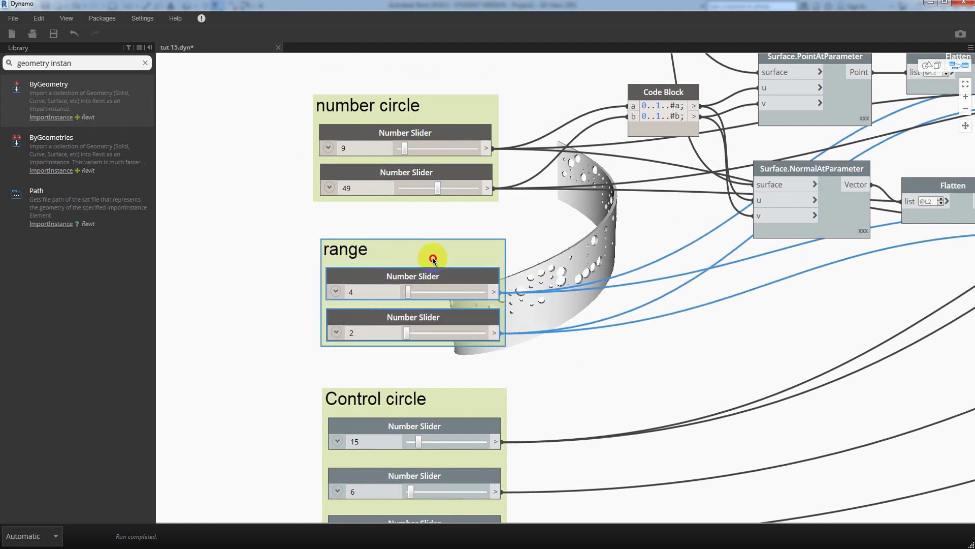
{"action": "left_click_drag", "start_coordinate": [455, 117], "coordinate": [463, 118]}
Group the Code Block, List.Cycle, List.Shuffle and > nodes and title the group 'filter first time'
{"action": "left_click", "coordinate": [337, 227]}
{"action": "scroll", "coordinate": [338, 228], "scroll_direction": "down", "scroll_amount": 3}
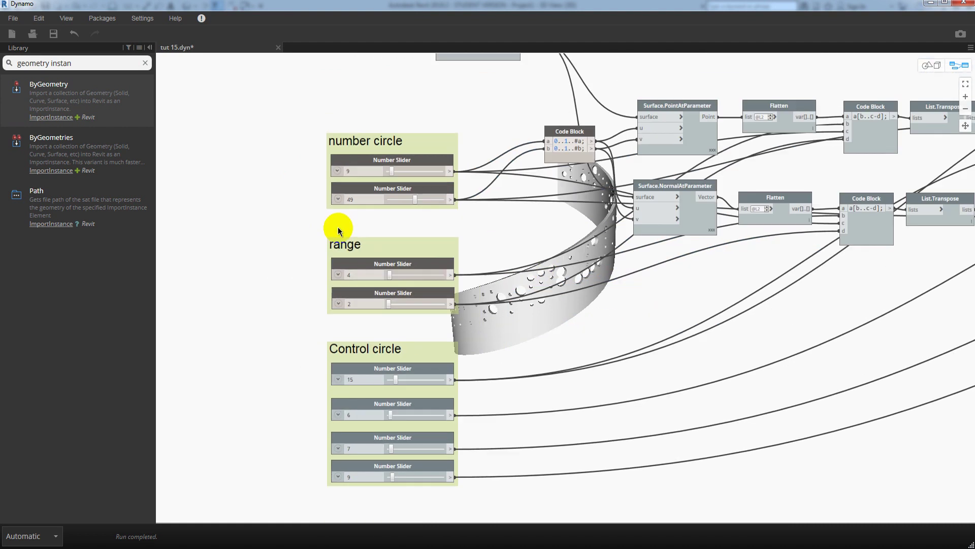
{"action": "scroll", "coordinate": [337, 230], "scroll_direction": "down", "scroll_amount": 5}
{"action": "middle_click_drag", "start_coordinate": [589, 290], "coordinate": [352, 288]}
{"action": "mouse_move", "coordinate": [838, 196]}
{"action": "middle_mouse_down"}
{"action": "mouse_move", "coordinate": [685, 196]}
{"action": "mouse_move", "coordinate": [261, 272]}
{"action": "mouse_move", "coordinate": [511, 258]}
{"action": "mouse_move", "coordinate": [435, 251]}
{"action": "middle_mouse_up"}
{"action": "scroll", "coordinate": [653, 207], "scroll_direction": "up", "scroll_amount": 2}
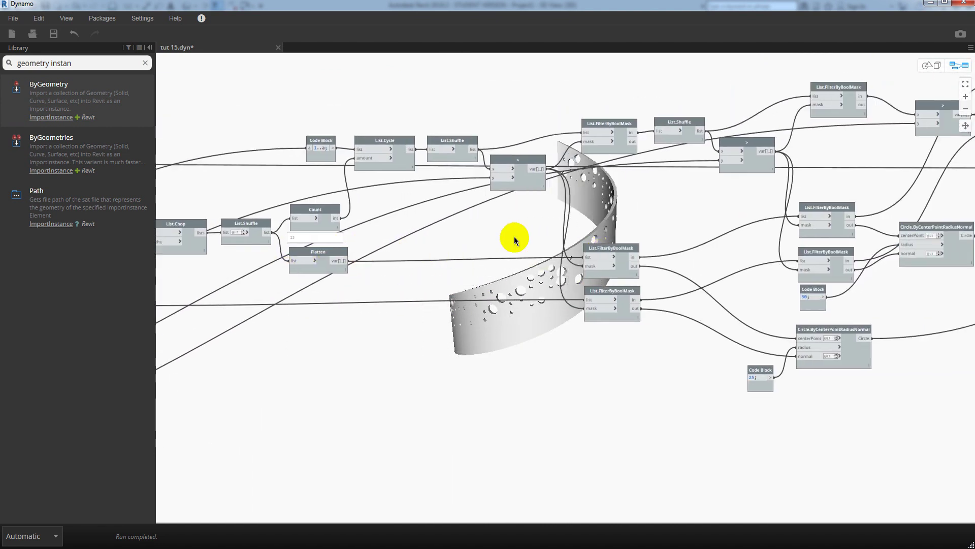
{"action": "scroll", "coordinate": [514, 236], "scroll_direction": "down", "scroll_amount": 1}
{"action": "scroll", "coordinate": [328, 169], "scroll_direction": "up", "scroll_amount": 2}
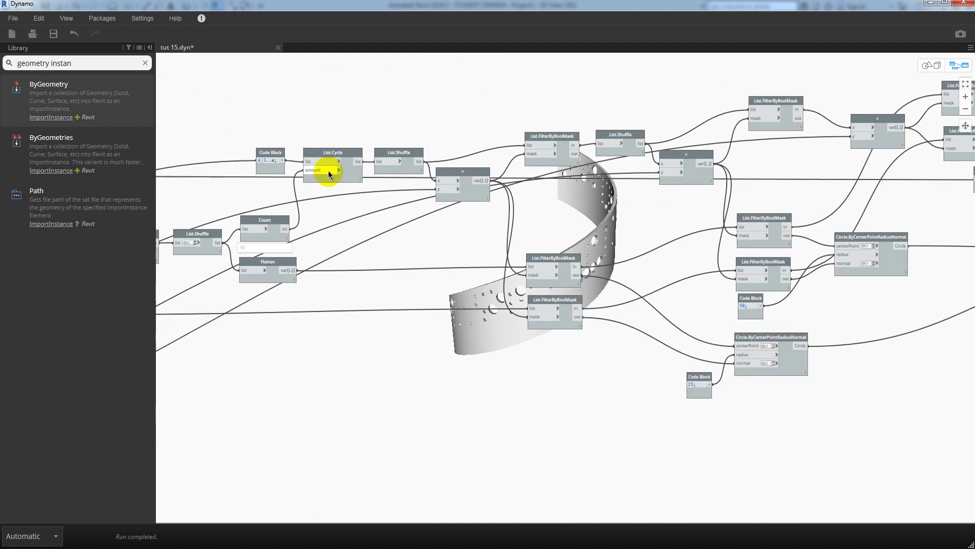
{"action": "scroll", "coordinate": [381, 211], "scroll_direction": "up", "scroll_amount": 2}
{"action": "middle_click_drag", "start_coordinate": [419, 204], "coordinate": [487, 220]}
{"action": "mouse_move", "coordinate": [267, 124]}
{"action": "left_mouse_down"}
{"action": "mouse_move", "coordinate": [633, 241]}
{"action": "mouse_move", "coordinate": [628, 231]}
{"action": "left_mouse_up"}
{"action": "right_click", "coordinate": [588, 183]}
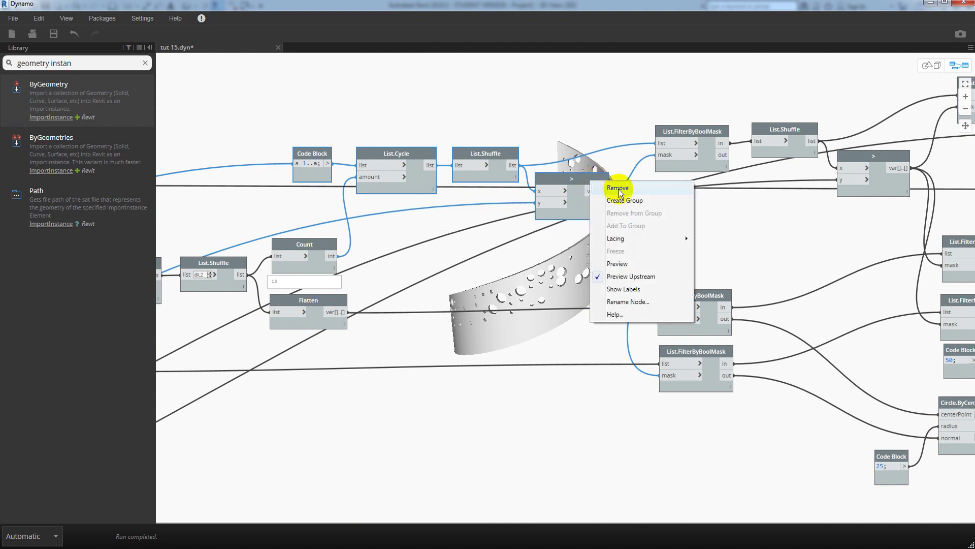
{"action": "left_click", "coordinate": [616, 201]}
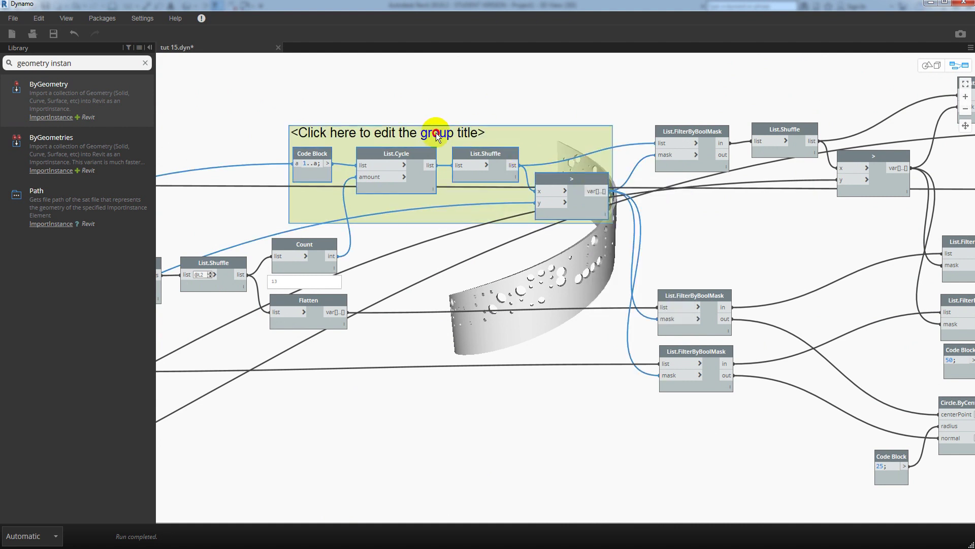
{"action": "left_click", "coordinate": [436, 133]}
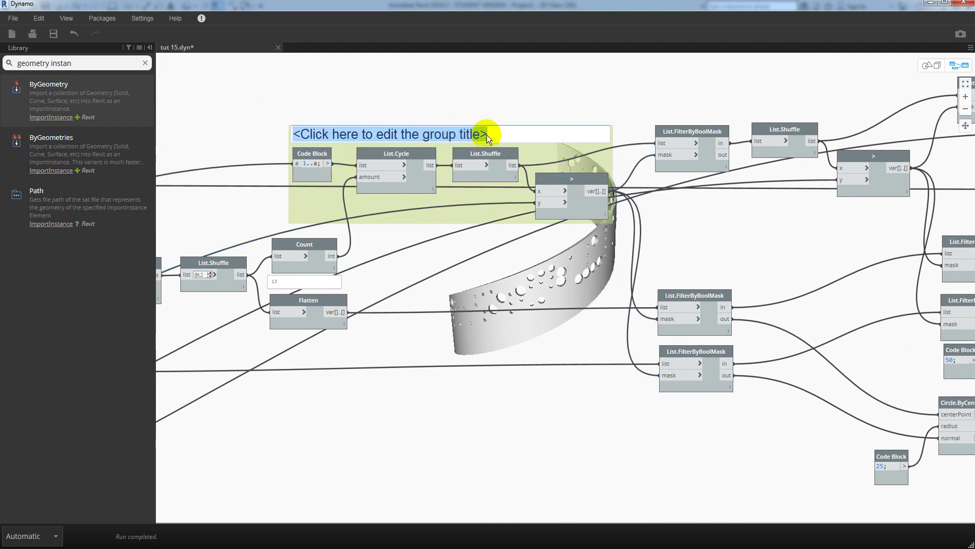
{"action": "type", "text": "filter first time"}
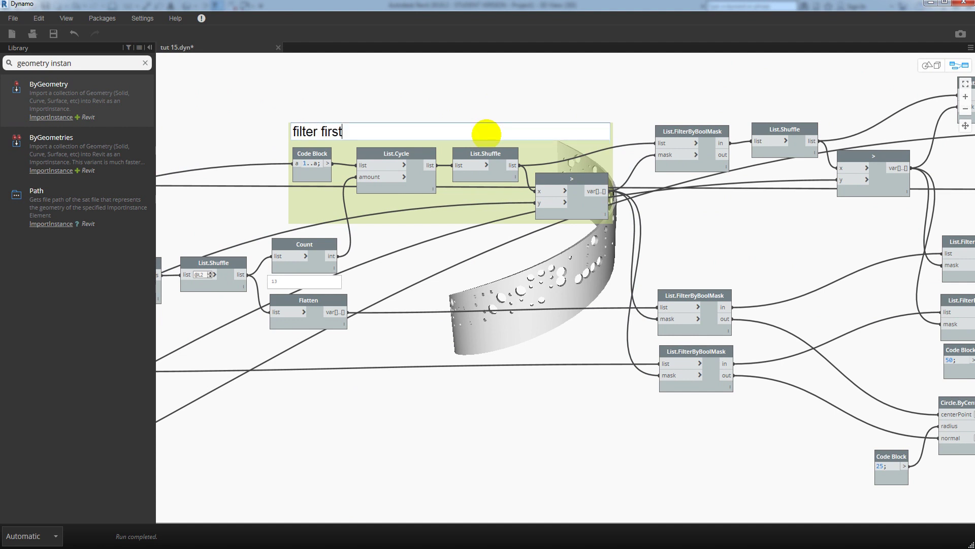
{"action": "left_click", "coordinate": [440, 83]}
Group the List.FilterByBoolMask, List.Shuffle and > nodes, titled 'second time'
{"action": "middle_click_drag", "start_coordinate": [653, 131], "coordinate": [495, 162]}
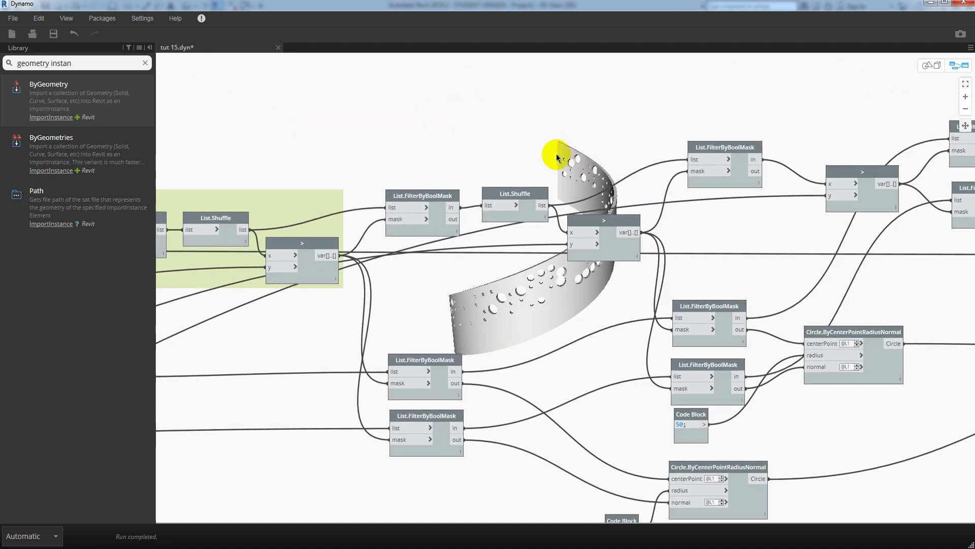
{"action": "middle_click_drag", "start_coordinate": [556, 153], "coordinate": [468, 166]}
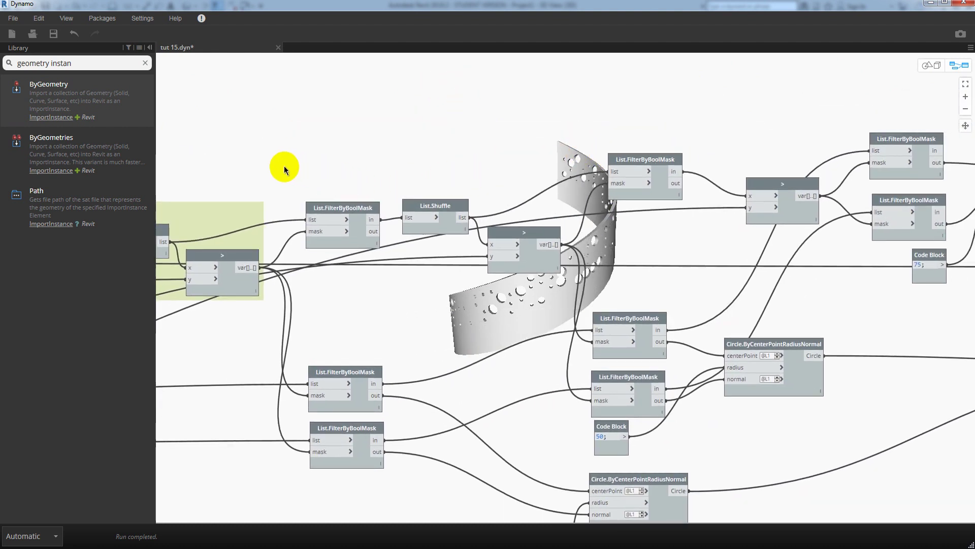
{"action": "left_click_drag", "start_coordinate": [284, 165], "coordinate": [594, 283]}
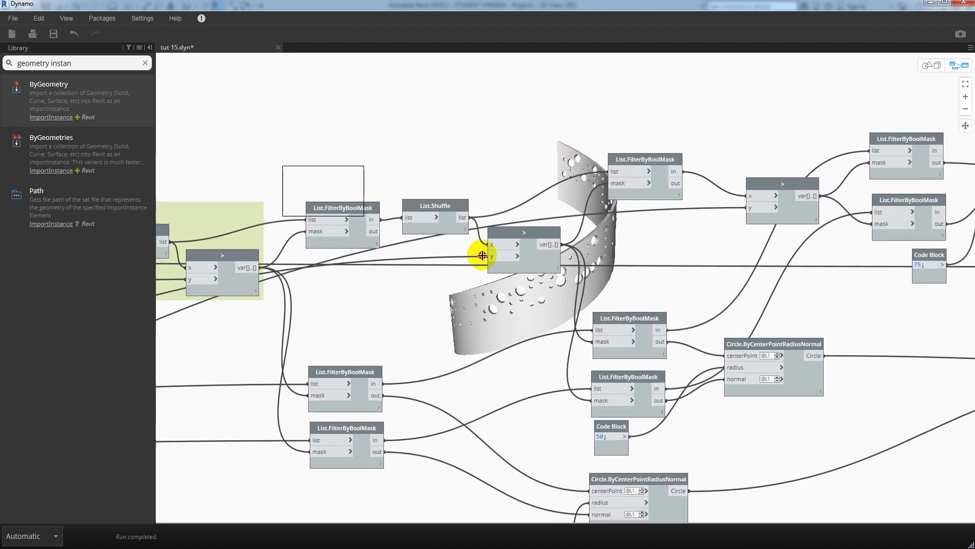
{"action": "right_click", "coordinate": [532, 233]}
{"action": "left_click", "coordinate": [559, 253]}
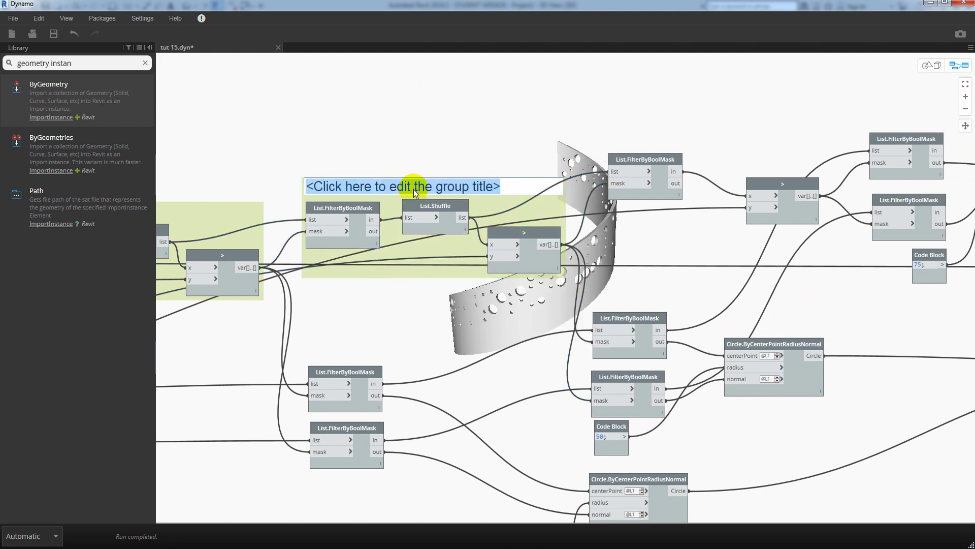
{"action": "type", "text": "second"}
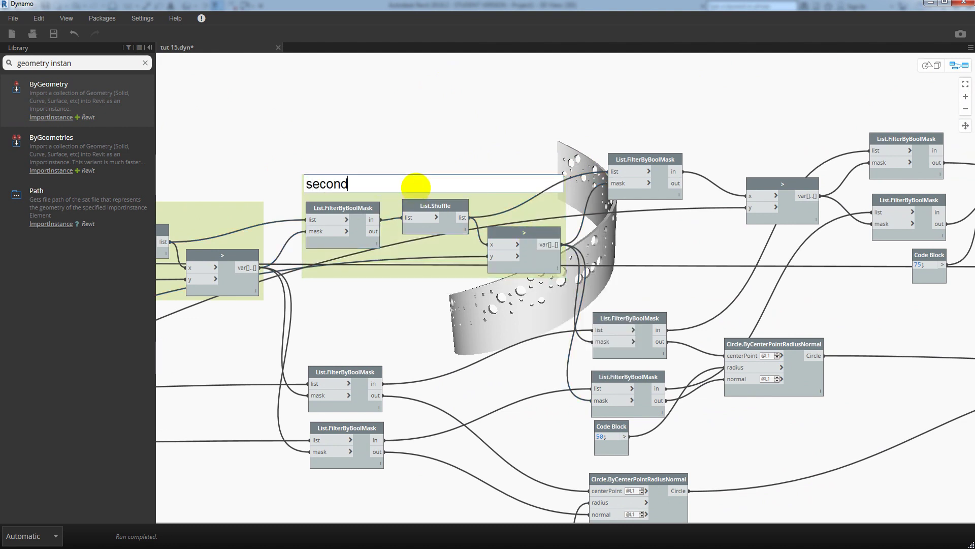
{"action": "type", "text": " time"}
{"action": "left_click", "coordinate": [426, 147]}
Gather the third set of filter nodes into a new group and begin editing its title
{"action": "middle_click_drag", "start_coordinate": [781, 178], "coordinate": [562, 191]}
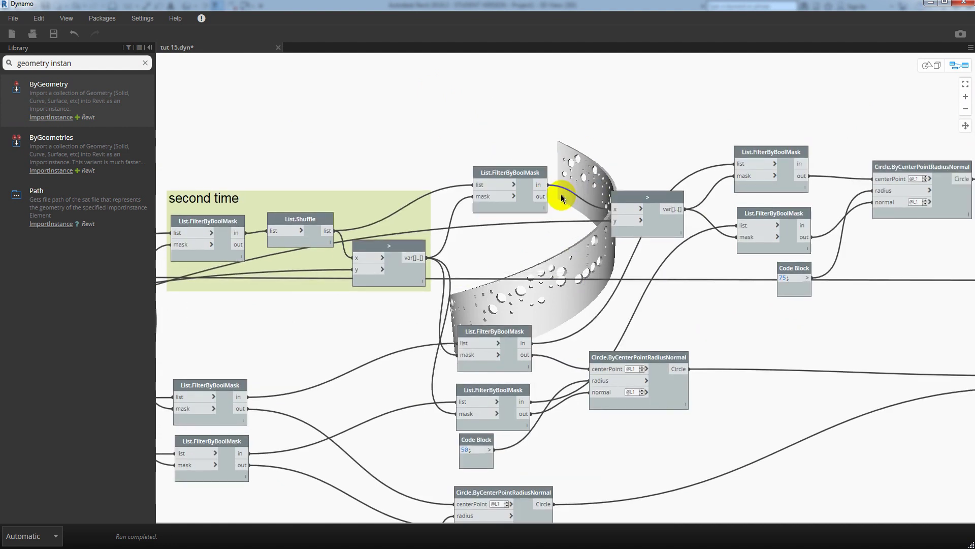
{"action": "mouse_move", "coordinate": [370, 121]}
{"action": "left_mouse_down"}
{"action": "mouse_move", "coordinate": [903, 277]}
{"action": "mouse_move", "coordinate": [917, 318]}
{"action": "left_mouse_up"}
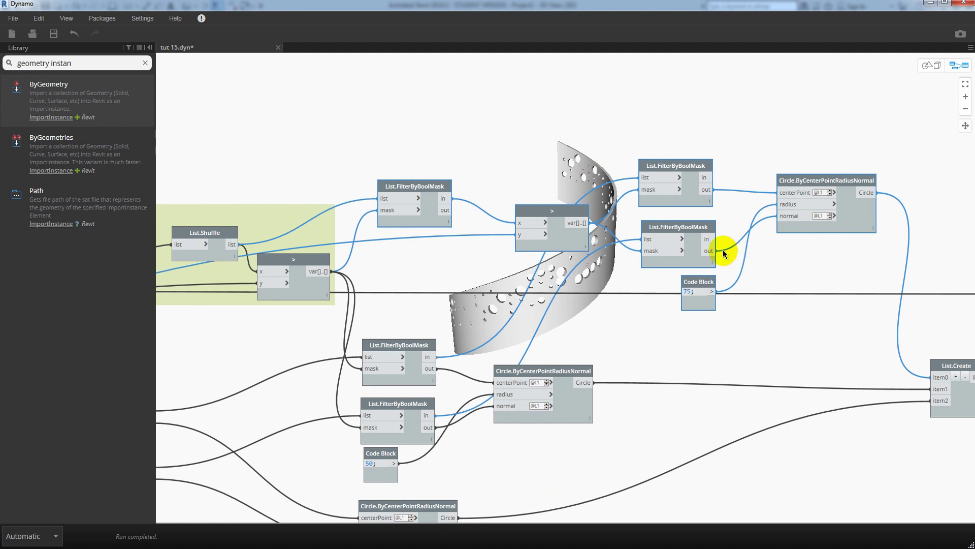
{"action": "middle_click_drag", "start_coordinate": [747, 258], "coordinate": [730, 252]}
{"action": "left_click", "coordinate": [349, 135]}
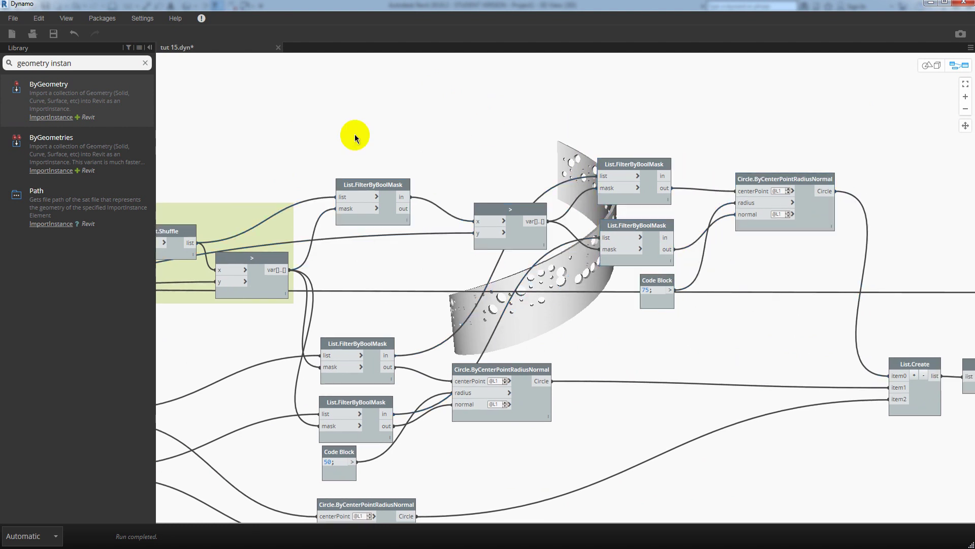
{"action": "left_click_drag", "start_coordinate": [295, 126], "coordinate": [660, 265]}
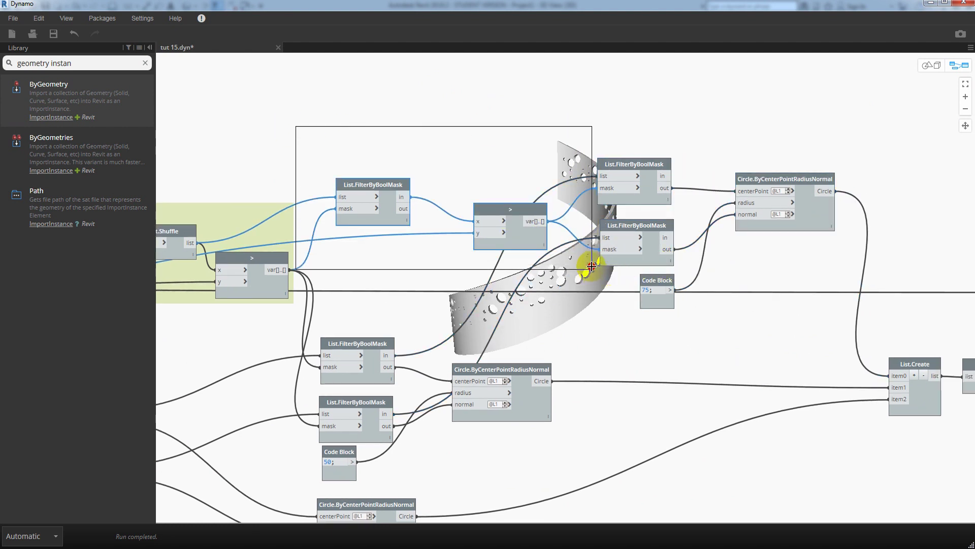
{"action": "left_click_drag", "start_coordinate": [660, 266], "coordinate": [698, 254]}
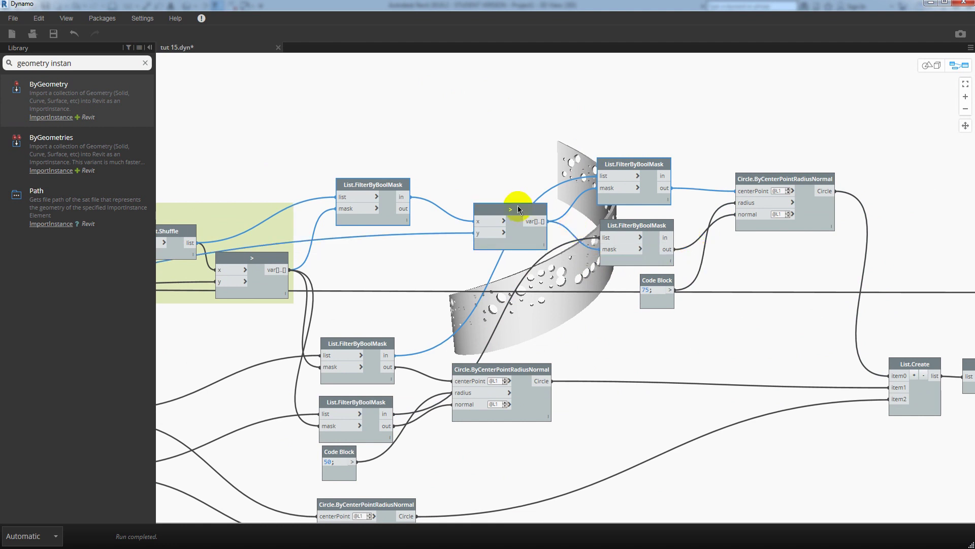
{"action": "right_click", "coordinate": [536, 204]}
{"action": "left_click", "coordinate": [570, 224]}
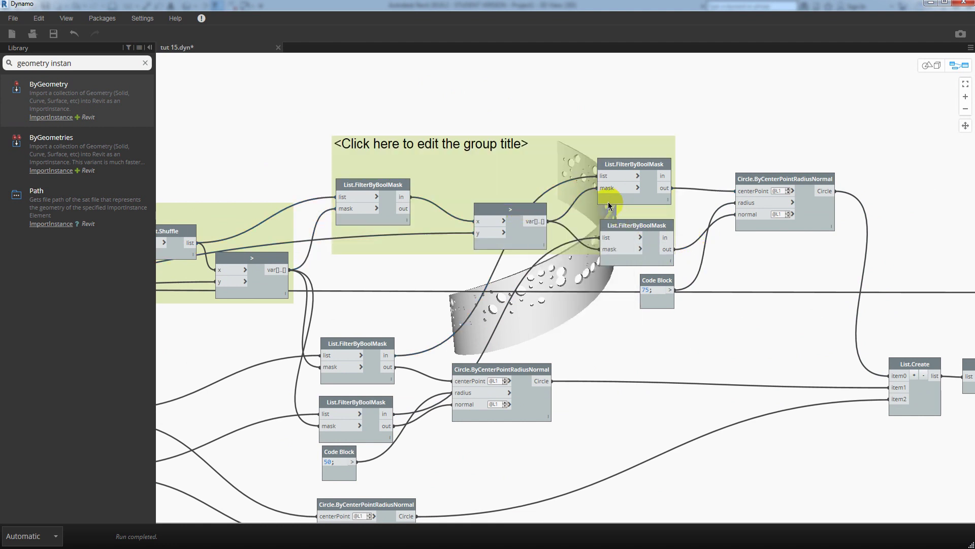
{"action": "left_click", "coordinate": [497, 145]}
Title the new group '3rd', then zoom and pan to the two New Note notes
{"action": "type", "text": "3"}
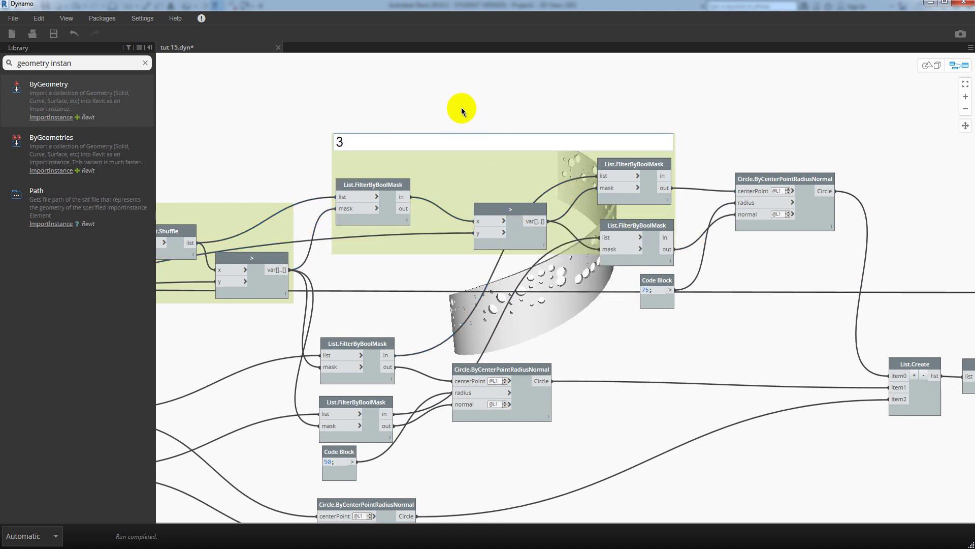
{"action": "type", "text": "rd"}
{"action": "scroll", "coordinate": [576, 170], "scroll_direction": "down", "scroll_amount": 5}
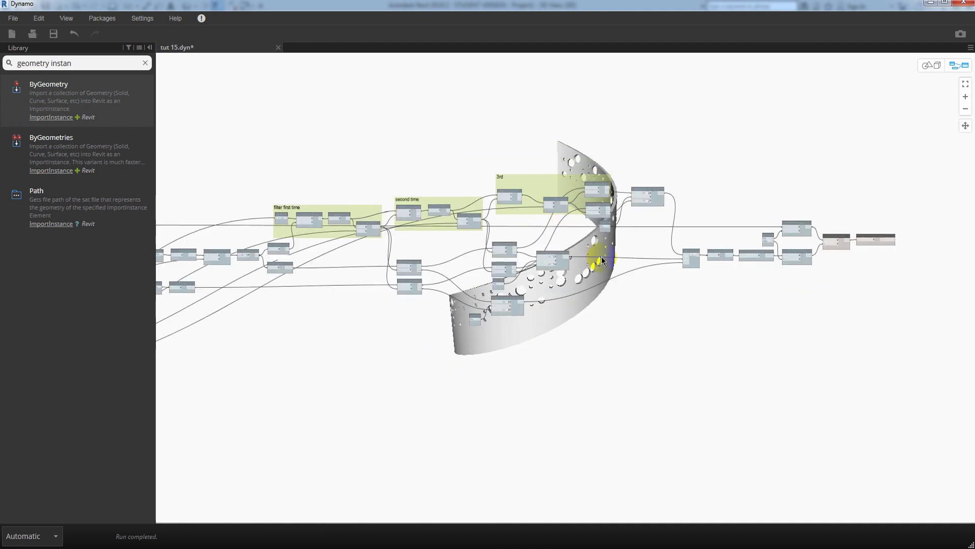
{"action": "scroll", "coordinate": [511, 292], "scroll_direction": "up", "scroll_amount": 3}
{"action": "scroll", "coordinate": [645, 270], "scroll_direction": "up", "scroll_amount": 2}
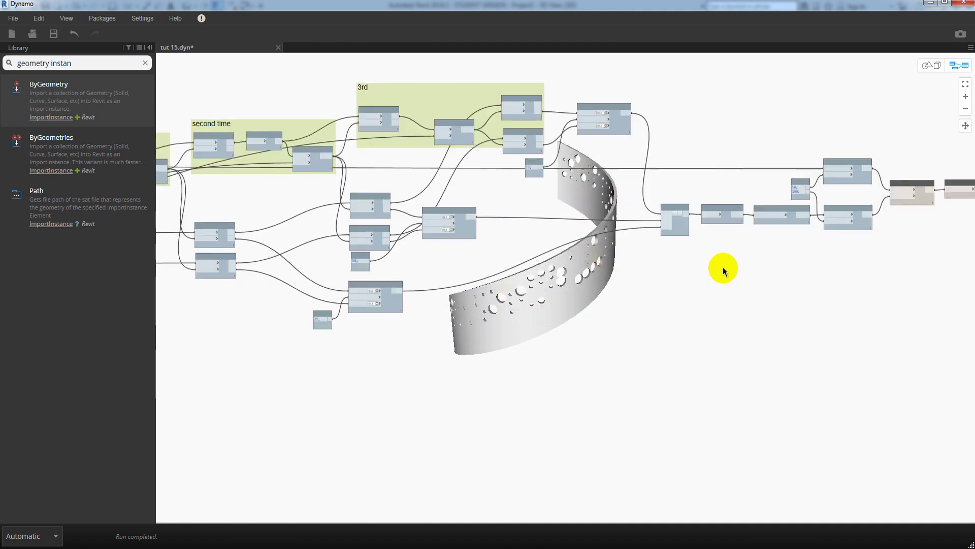
{"action": "scroll", "coordinate": [563, 275], "scroll_direction": "up", "scroll_amount": 2}
{"action": "scroll", "coordinate": [692, 229], "scroll_direction": "up", "scroll_amount": 2}
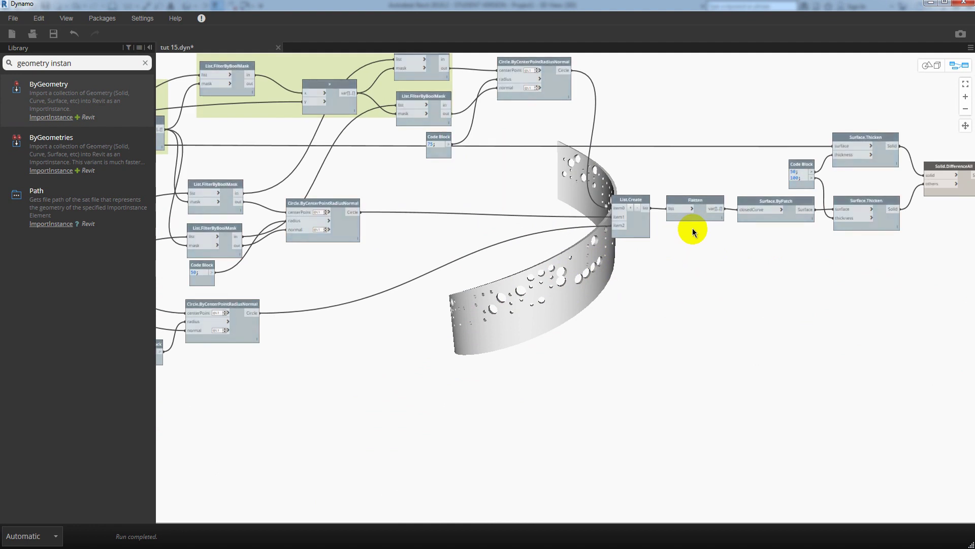
{"action": "scroll", "coordinate": [693, 229], "scroll_direction": "down", "scroll_amount": 3}
{"action": "scroll", "coordinate": [653, 230], "scroll_direction": "down", "scroll_amount": 2}
{"action": "scroll", "coordinate": [660, 239], "scroll_direction": "down", "scroll_amount": 2}
{"action": "scroll", "coordinate": [663, 240], "scroll_direction": "down", "scroll_amount": 1}
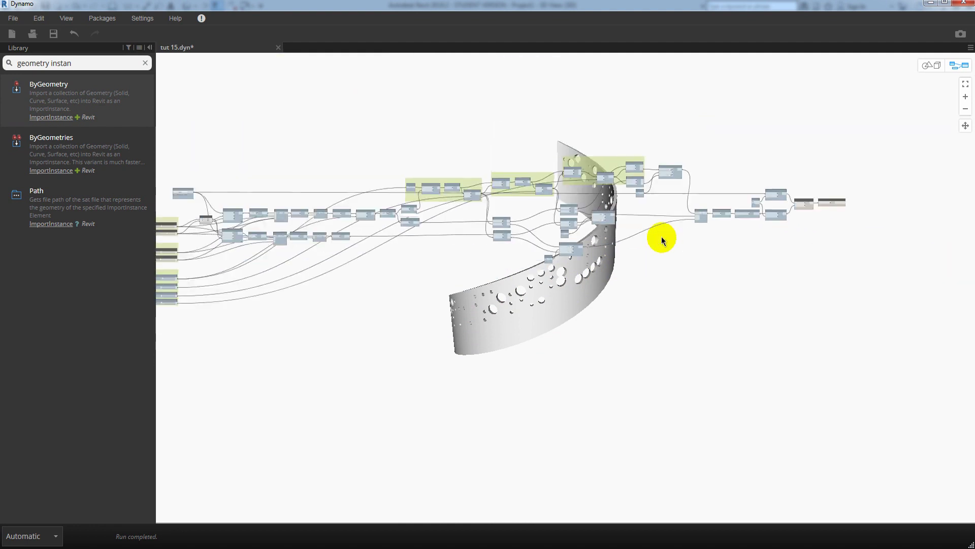
{"action": "scroll", "coordinate": [514, 235], "scroll_direction": "down", "scroll_amount": 2}
{"action": "scroll", "coordinate": [514, 235], "scroll_direction": "down", "scroll_amount": 1}
{"action": "scroll", "coordinate": [563, 204], "scroll_direction": "down", "scroll_amount": 2}
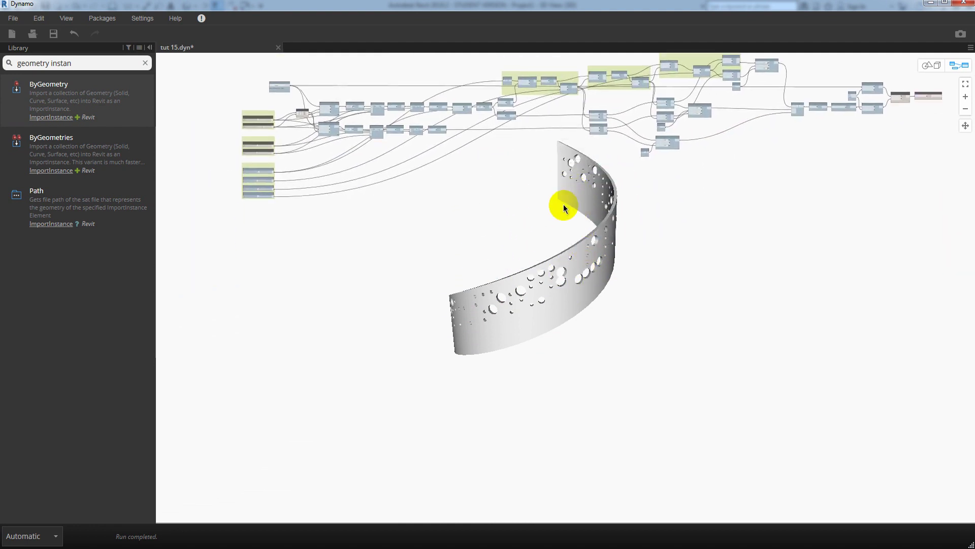
{"action": "scroll", "coordinate": [562, 205], "scroll_direction": "down", "scroll_amount": 1}
{"action": "middle_click_drag", "start_coordinate": [561, 205], "coordinate": [555, 168]}
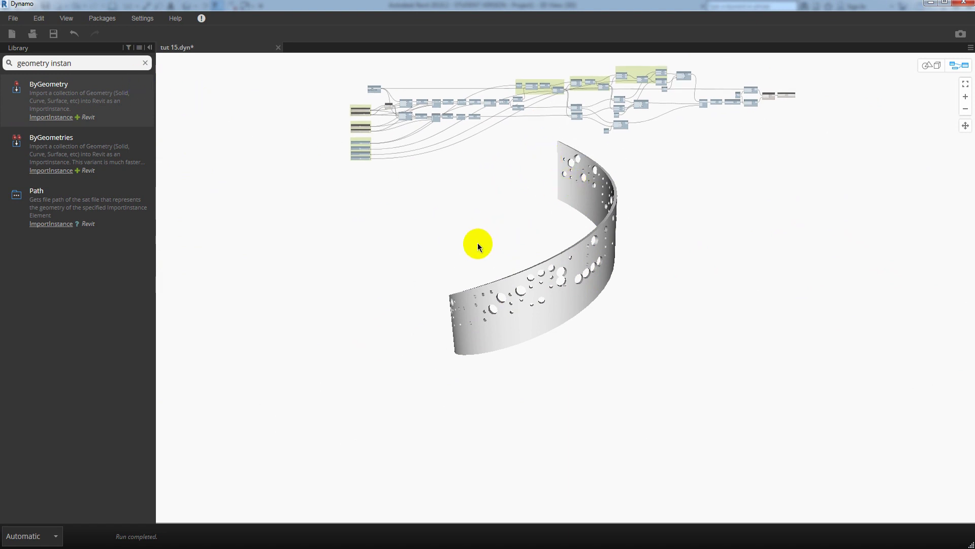
{"action": "scroll", "coordinate": [495, 250], "scroll_direction": "up", "scroll_amount": 3}
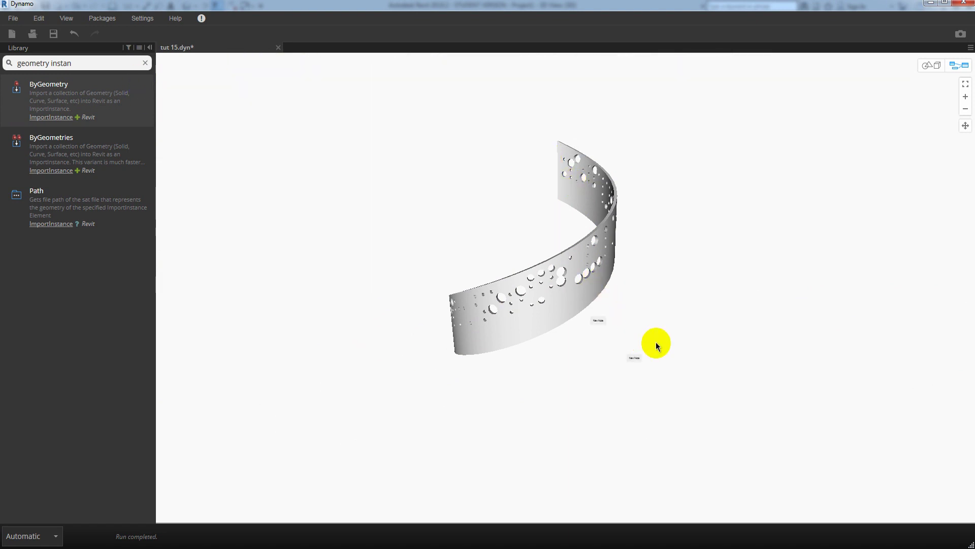
{"action": "scroll", "coordinate": [656, 342], "scroll_direction": "up", "scroll_amount": 3}
Align the notes and change the left one to read 'Thank for watching'
{"action": "scroll", "coordinate": [654, 343], "scroll_direction": "up", "scroll_amount": 3}
{"action": "left_click_drag", "start_coordinate": [595, 389], "coordinate": [532, 224]}
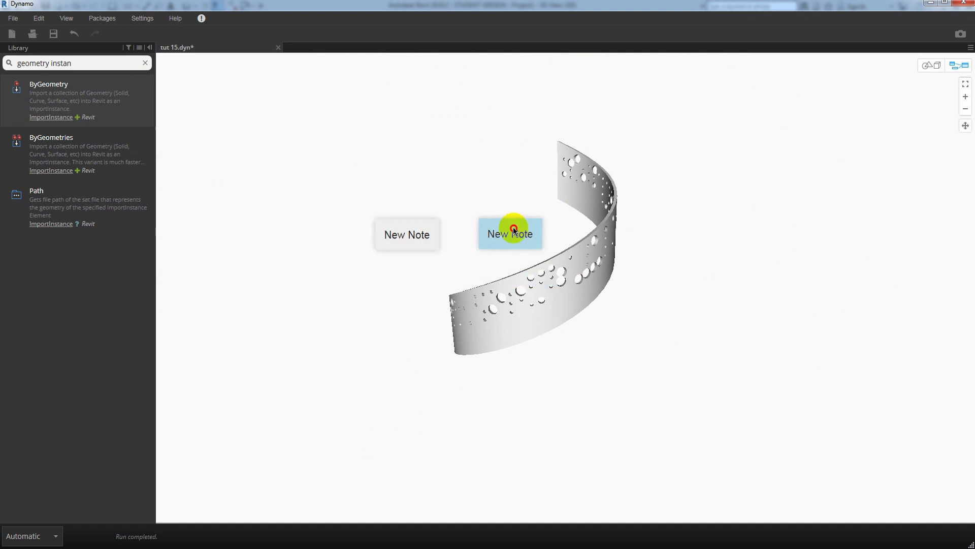
{"action": "double_click", "coordinate": [413, 239]}
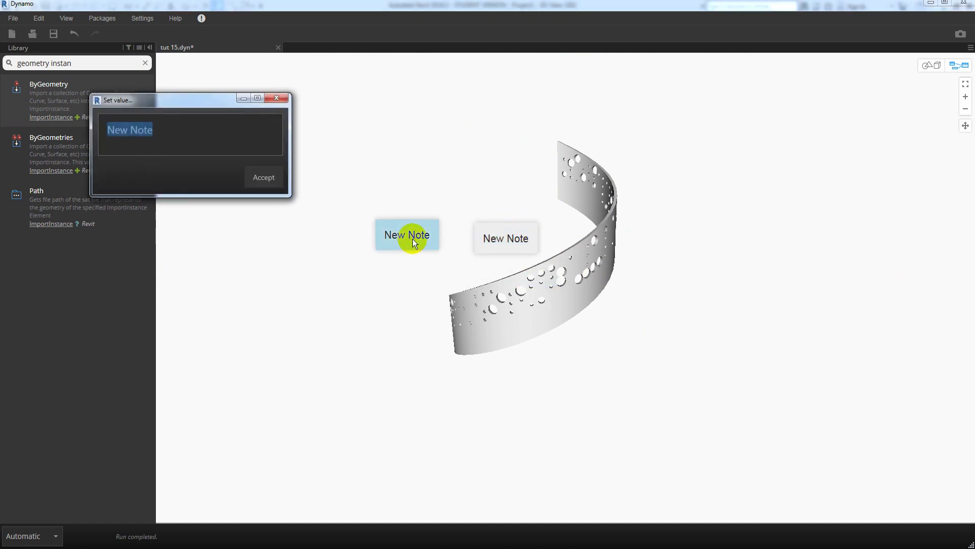
{"action": "type", "text": "Thank for w"}
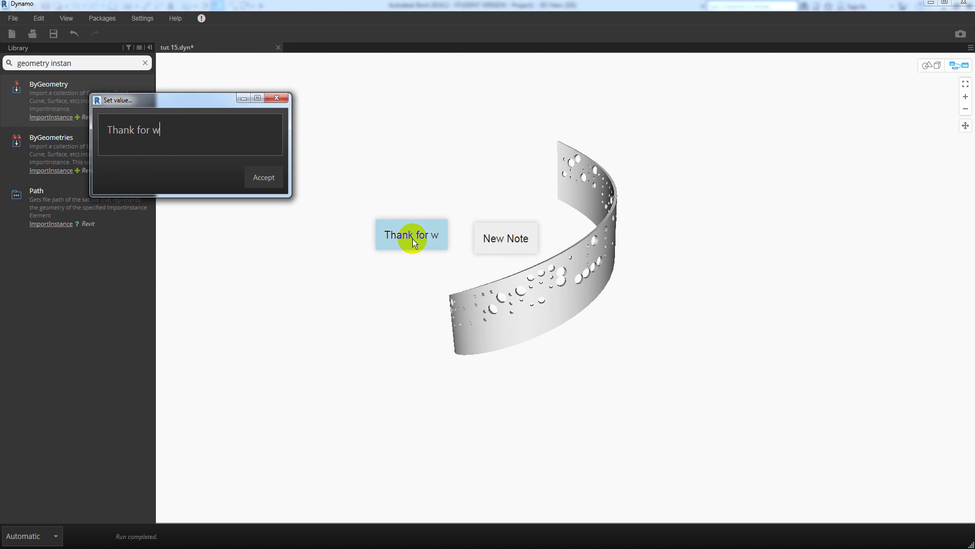
{"action": "type", "text": "atch"}
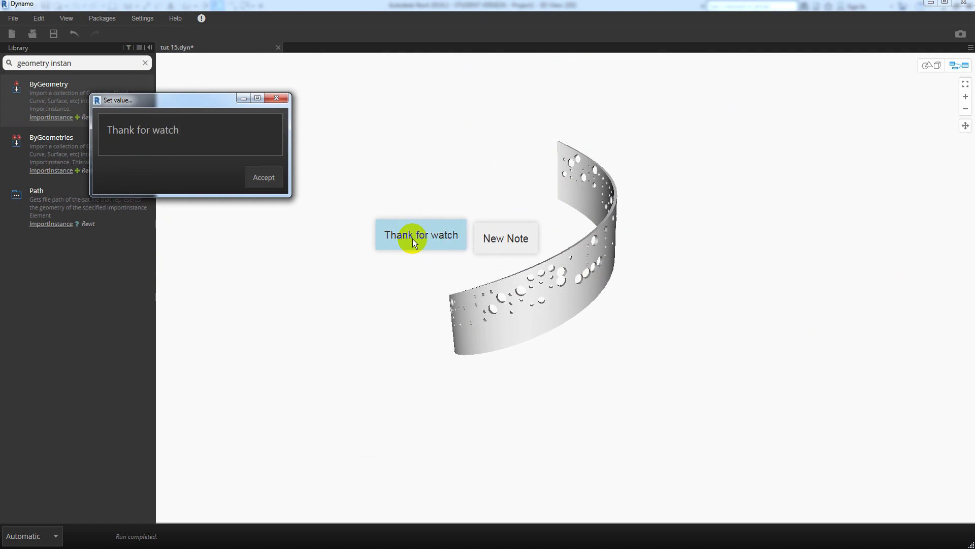
{"action": "type", "text": "ing"}
{"action": "key", "text": "Return"}
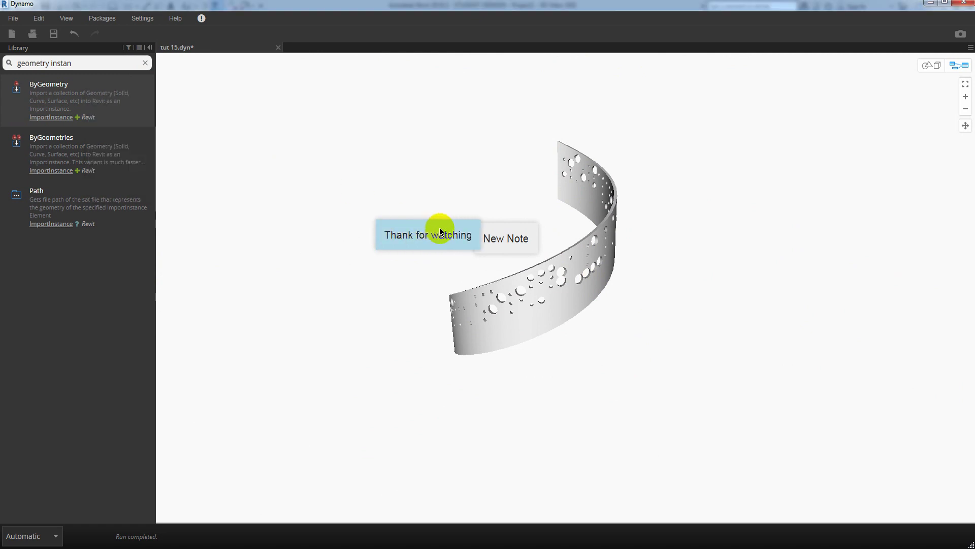
{"action": "left_click_drag", "start_coordinate": [437, 228], "coordinate": [366, 225]}
Change the other note to 'SUBSCRIBE' and place it beside the first
{"action": "double_click", "coordinate": [508, 241]}
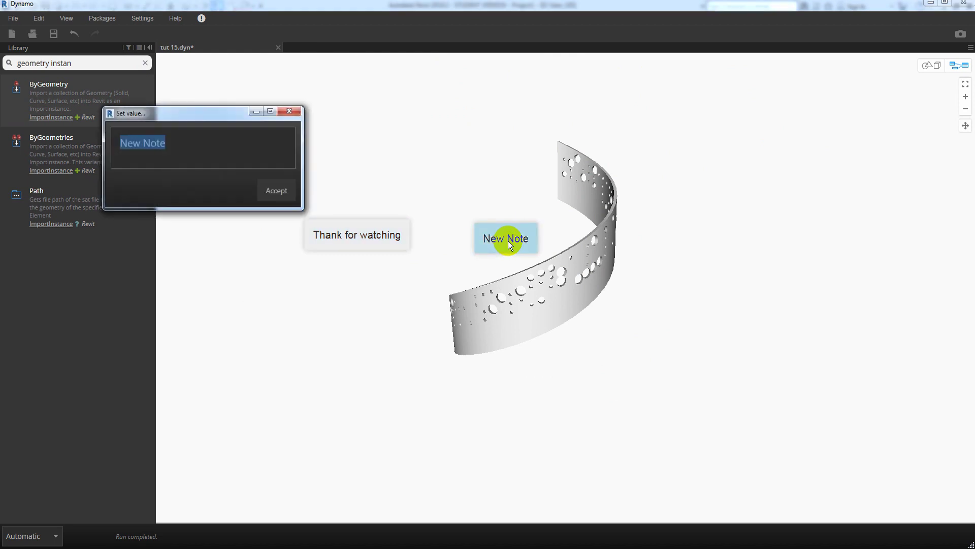
{"action": "type", "text": "SUBS"}
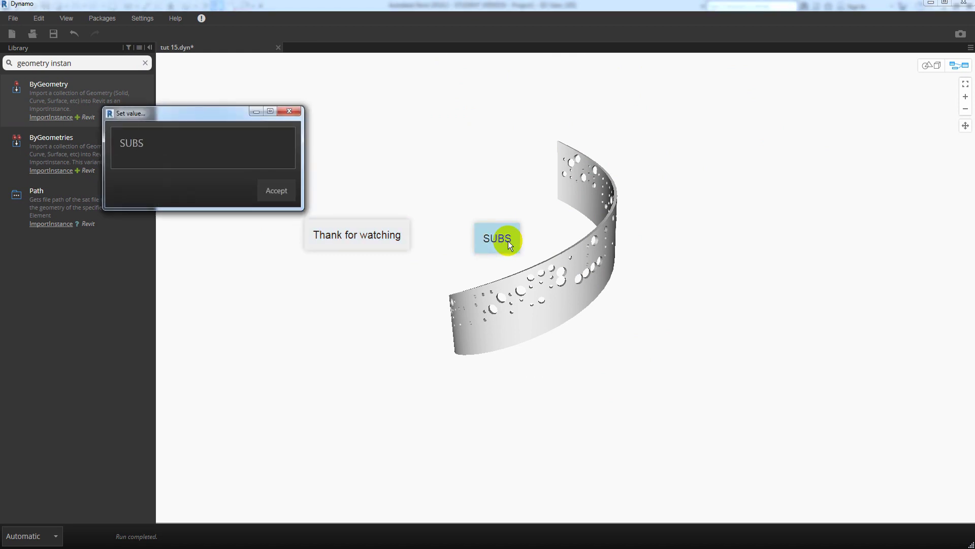
{"action": "type", "text": "CRIBE"}
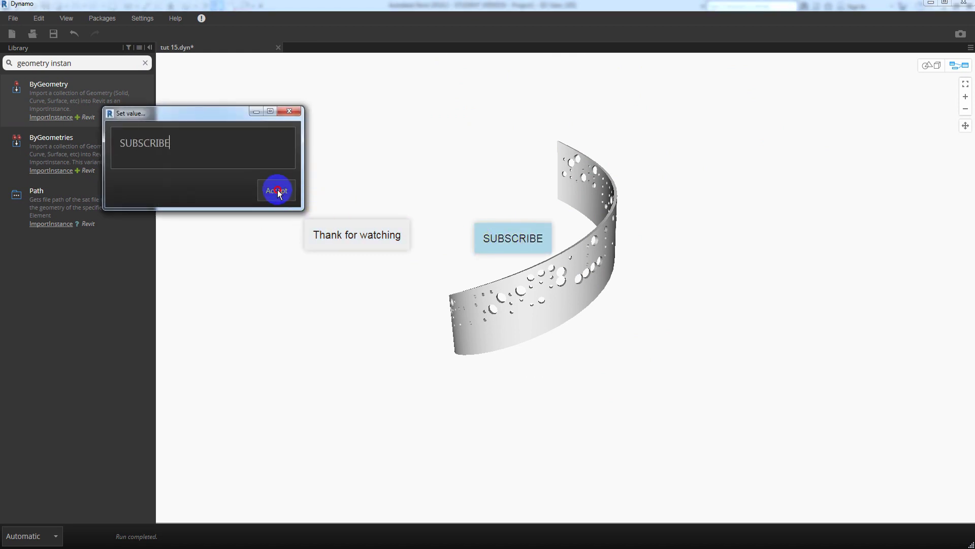
{"action": "left_click", "coordinate": [278, 190]}
{"action": "left_click_drag", "start_coordinate": [505, 227], "coordinate": [483, 227]}
{"action": "left_click", "coordinate": [442, 270]}
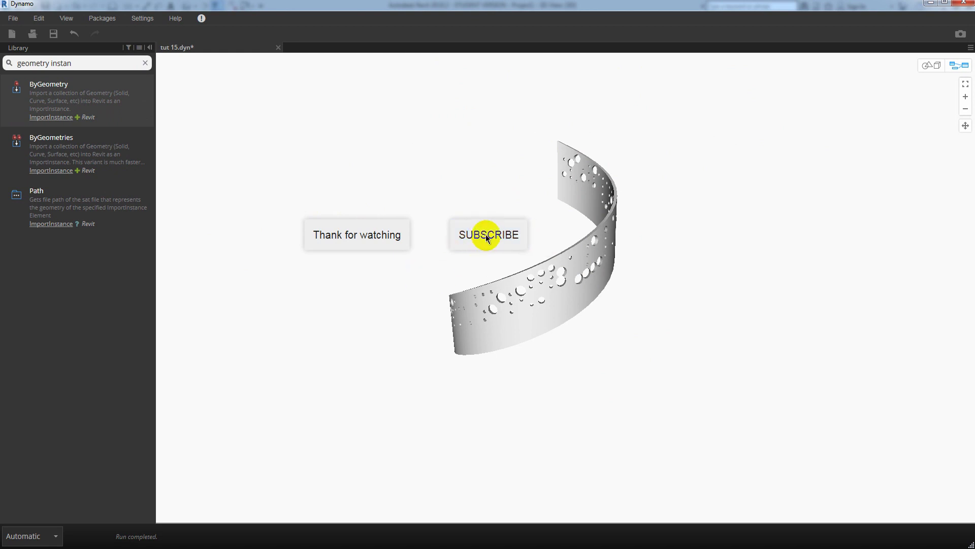